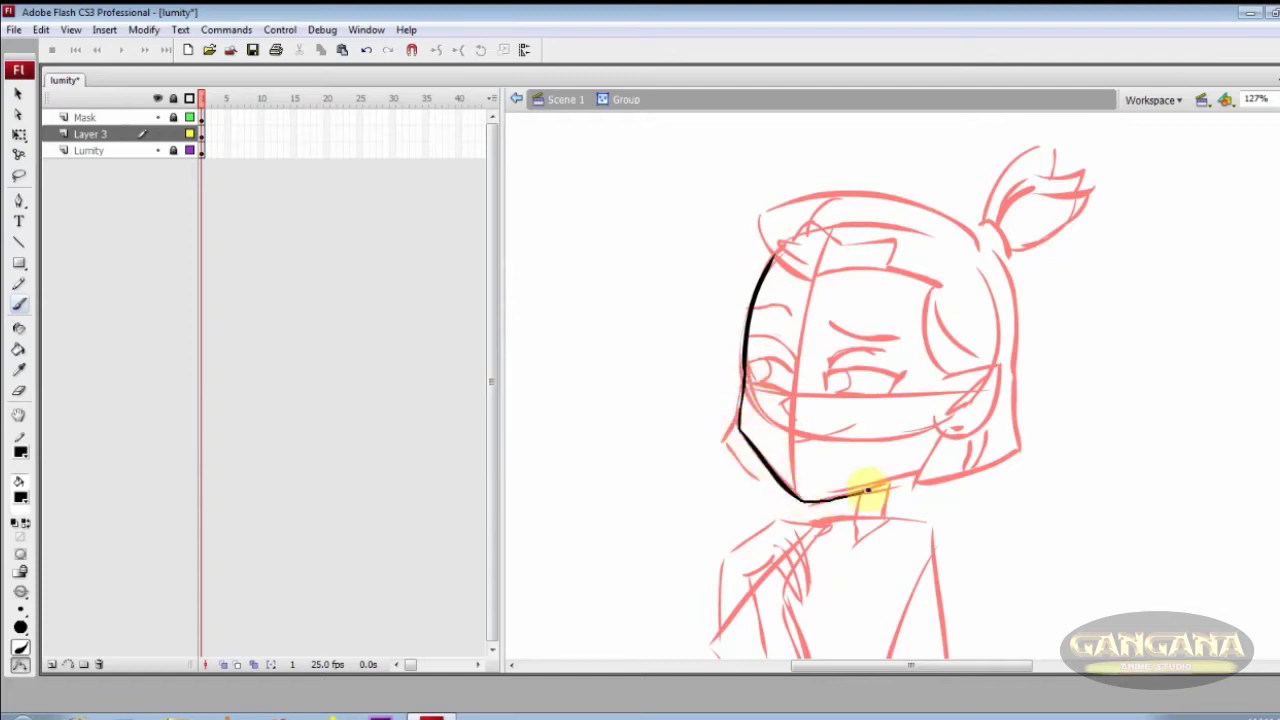
# Ink the nose, the smiling mouth and the near eye over the red sketch with the black brush
pyautogui.moveTo(779, 406); pyautogui.dragTo(794, 402)
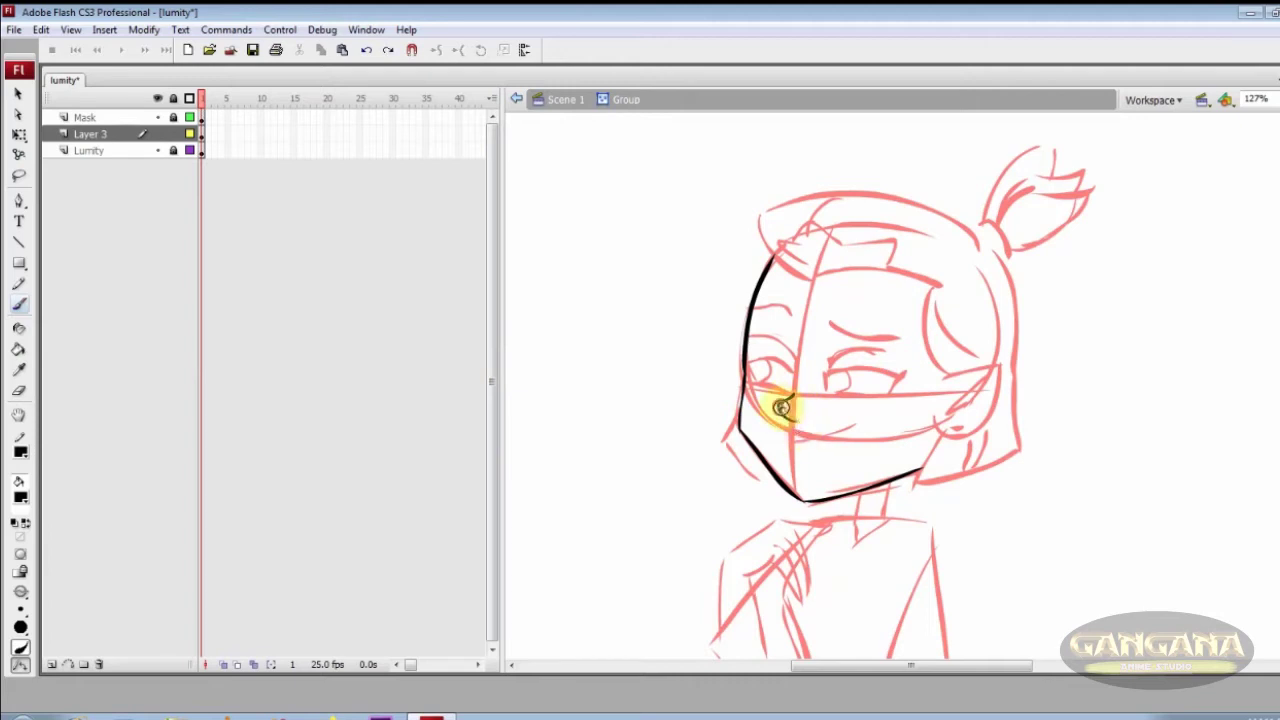
pyautogui.moveTo(788, 441); pyautogui.dragTo(862, 422)
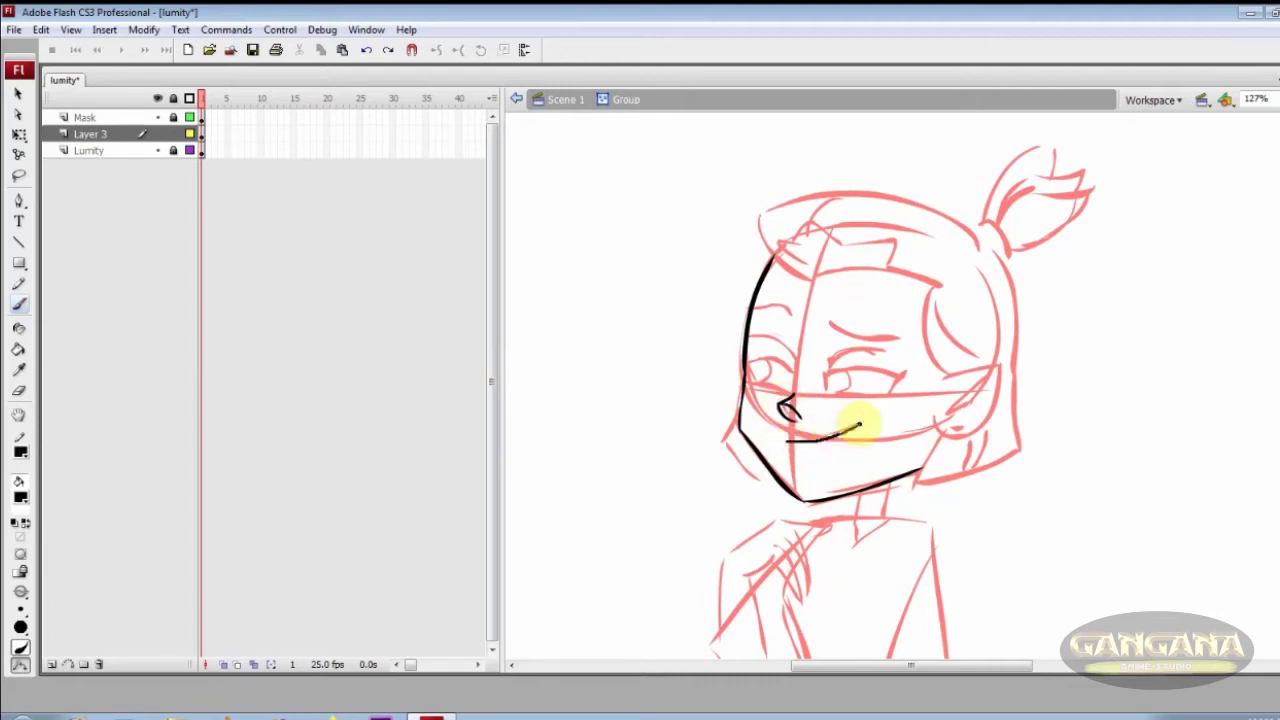
pyautogui.moveTo(865, 372)
pyautogui.mouseDown()
pyautogui.moveTo(905, 373)
pyautogui.moveTo(824, 395)
pyautogui.moveTo(896, 394)
pyautogui.moveTo(850, 385)
pyautogui.mouseUp()
pyautogui.hotkey('ctrl', 'z')
pyautogui.hotkey('ctrl', 'z')
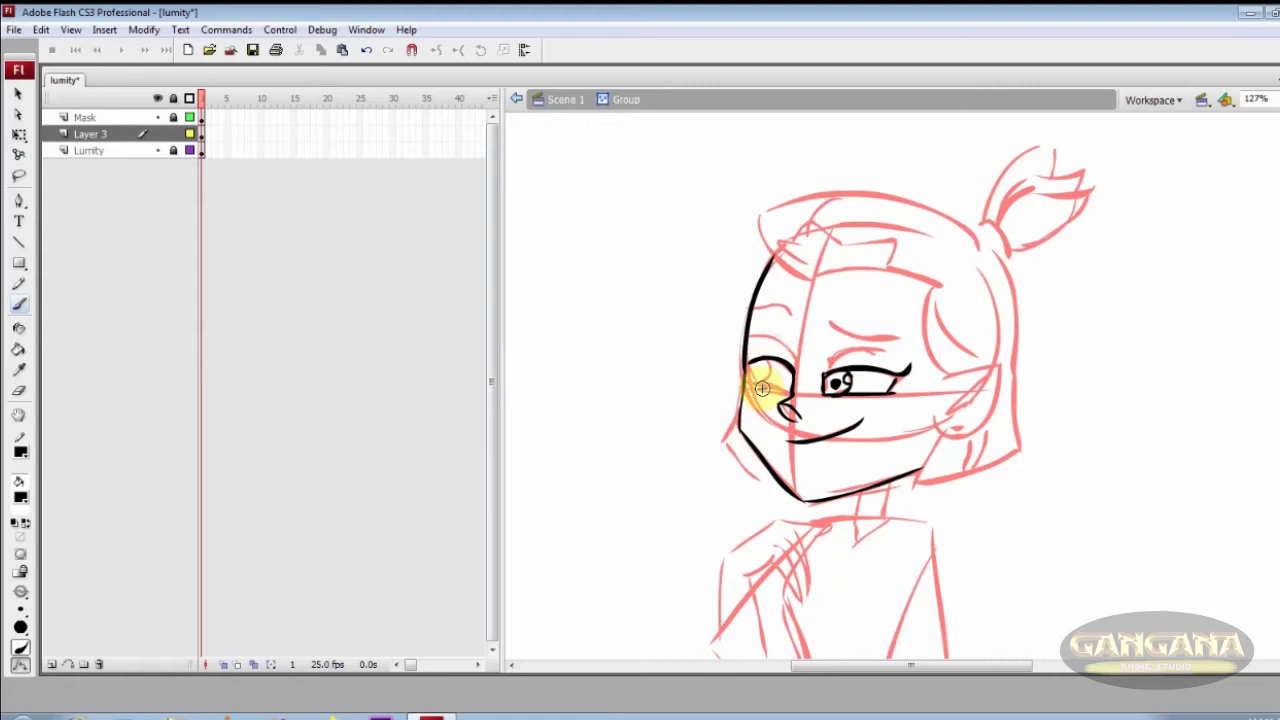
# Ink the far eye with its pupil and highlight, redoing strokes that miss the sketch
pyautogui.hotkey('ctrl', 'z')
pyautogui.moveTo(750, 370)
pyautogui.mouseDown()
pyautogui.moveTo(789, 389)
pyautogui.moveTo(791, 371)
pyautogui.moveTo(757, 413)
pyautogui.moveTo(754, 364)
pyautogui.mouseUp()
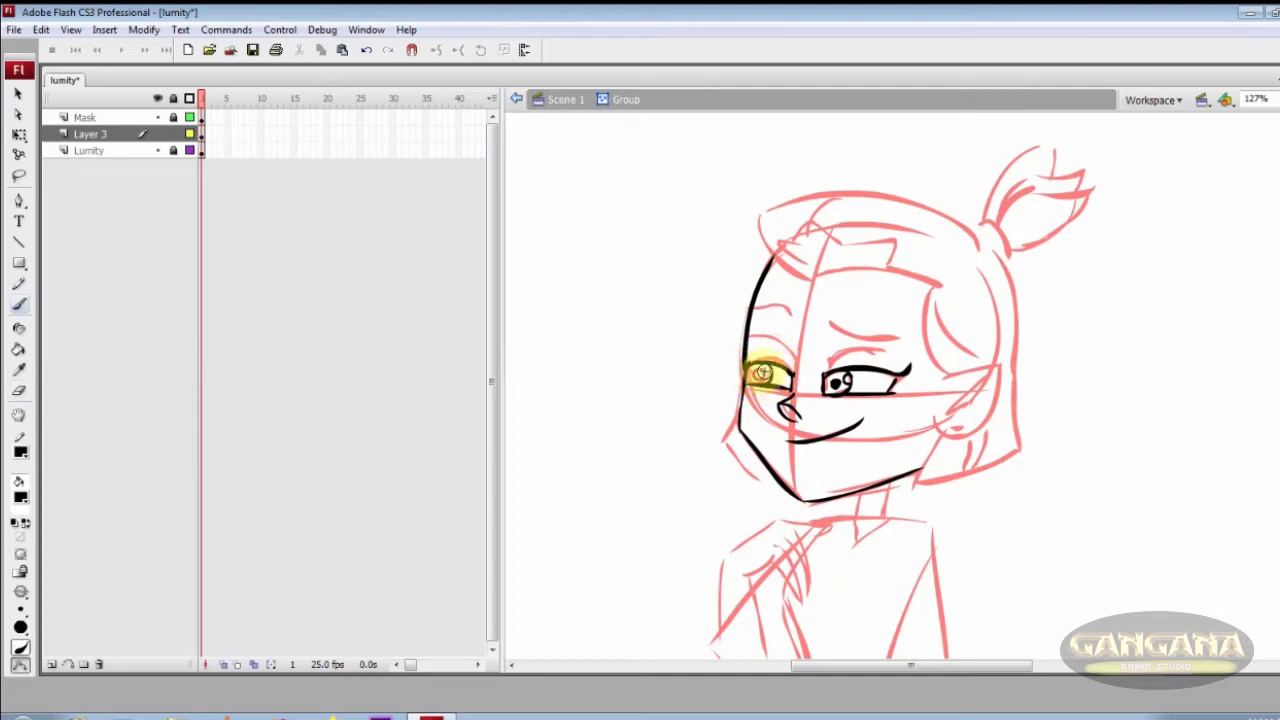
pyautogui.hotkey('ctrl', 'z')
pyautogui.moveTo(882, 431); pyautogui.dragTo(880, 434)
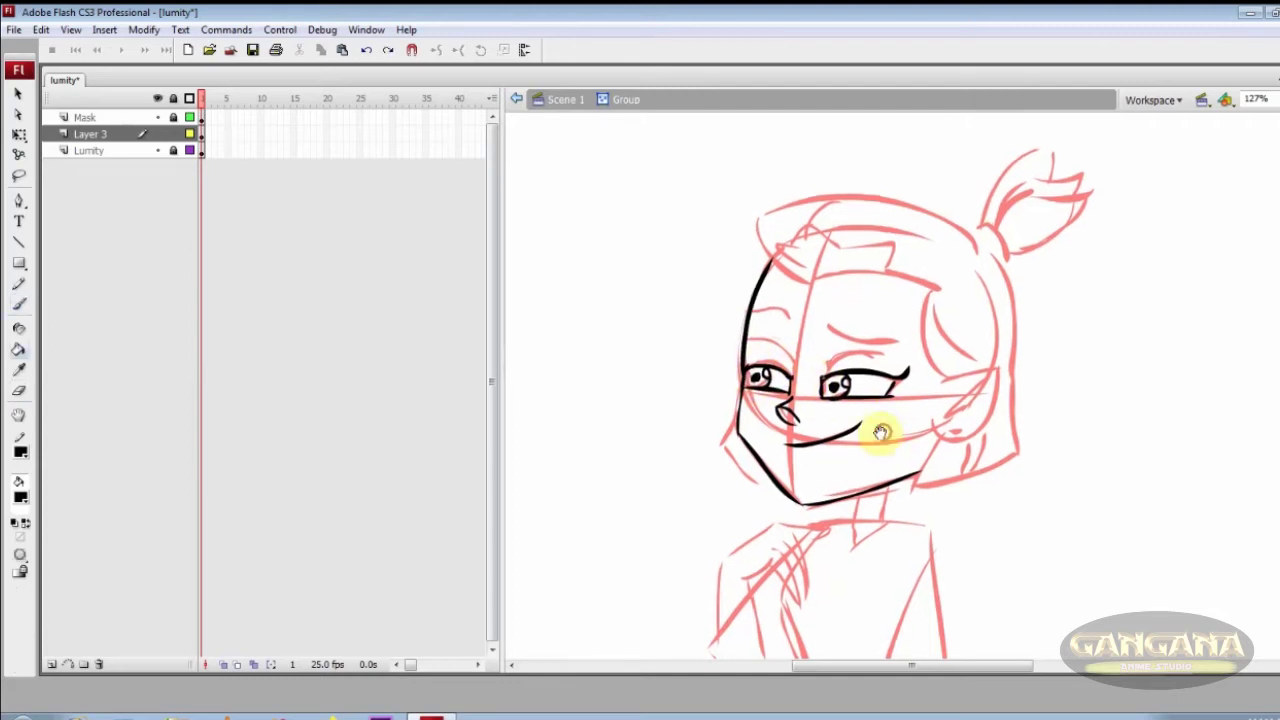
# Ink the eyelid creases above both eyes and the two eyebrows
pyautogui.hotkey('ctrl', 'z')
pyautogui.moveTo(848, 353)
pyautogui.mouseDown()
pyautogui.moveTo(821, 395)
pyautogui.moveTo(751, 345)
pyautogui.moveTo(793, 384)
pyautogui.mouseUp()
pyautogui.moveTo(830, 344); pyautogui.dragTo(900, 360)
pyautogui.moveTo(750, 333); pyautogui.dragTo(792, 335)
# Ink the front hairline across the forehead and the pointed ear with the side hair around it
pyautogui.moveTo(767, 237)
pyautogui.mouseDown()
pyautogui.moveTo(767, 270)
pyautogui.moveTo(813, 301)
pyautogui.moveTo(874, 288)
pyautogui.moveTo(925, 345)
pyautogui.mouseUp()
pyautogui.moveTo(963, 412)
pyautogui.mouseDown()
pyautogui.moveTo(997, 400)
pyautogui.moveTo(994, 424)
pyautogui.moveTo(1000, 388)
pyautogui.mouseUp()
pyautogui.hotkey('ctrl', 'z')
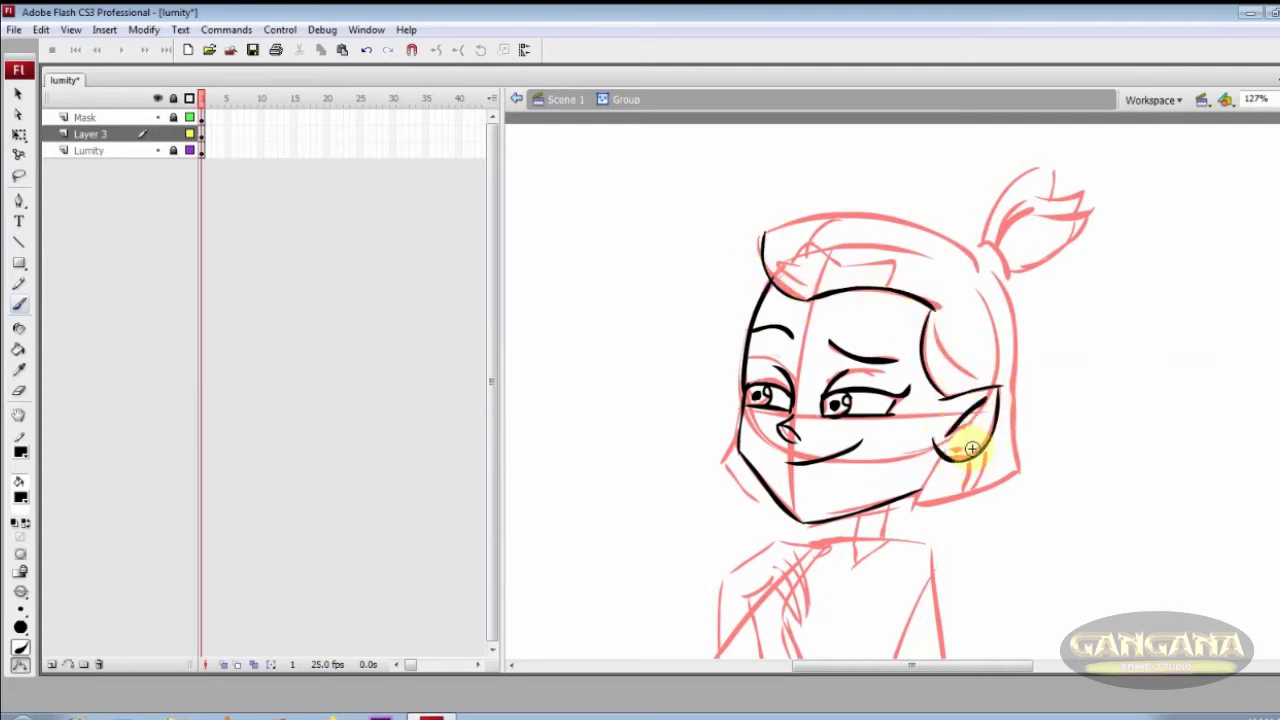
pyautogui.moveTo(940, 340); pyautogui.dragTo(971, 366)
# Ink the back of the hair down to the tip of the bob, including the short strand lines
pyautogui.scroll(1, 968, 363)
pyautogui.moveTo(985, 285)
pyautogui.mouseDown()
pyautogui.moveTo(1006, 346)
pyautogui.moveTo(1015, 475)
pyautogui.moveTo(920, 520)
pyautogui.moveTo(971, 486)
pyautogui.moveTo(986, 457)
pyautogui.mouseUp()
pyautogui.moveTo(951, 309); pyautogui.dragTo(951, 337)
pyautogui.moveTo(980, 290); pyautogui.dragTo(936, 325)
# Ink the crown of the hair up to the ponytail base, undoing strokes that miss the sketch
pyautogui.moveTo(766, 249)
pyautogui.mouseDown()
pyautogui.moveTo(829, 235)
pyautogui.moveTo(978, 288)
pyautogui.mouseUp()
pyautogui.hotkey('ctrl', 'z')
pyautogui.hotkey('ctrl', 'z')
pyautogui.moveTo(766, 249)
pyautogui.mouseDown()
pyautogui.moveTo(866, 225)
pyautogui.moveTo(768, 253)
pyautogui.moveTo(1009, 288)
pyautogui.moveTo(986, 260)
pyautogui.moveTo(1008, 276)
pyautogui.moveTo(1001, 248)
pyautogui.moveTo(1003, 268)
pyautogui.moveTo(1038, 233)
pyautogui.moveTo(1088, 230)
pyautogui.moveTo(1026, 286)
pyautogui.moveTo(1082, 226)
pyautogui.moveTo(1009, 287)
pyautogui.moveTo(1060, 288)
pyautogui.moveTo(1028, 219)
pyautogui.moveTo(1057, 215)
pyautogui.moveTo(1001, 266)
pyautogui.moveTo(1012, 223)
pyautogui.moveTo(1070, 206)
pyautogui.mouseUp()
pyautogui.hotkey('ctrl', 'z')
pyautogui.hotkey('ctrl', 'z')
pyautogui.hotkey('ctrl', 'z')
pyautogui.hotkey('ctrl', 'z')
# Ink the ponytail's pointed locks and inner strands, redoing strokes where needed
pyautogui.moveTo(1071, 202); pyautogui.dragTo(1066, 231)
pyautogui.moveTo(988, 258)
pyautogui.mouseDown()
pyautogui.moveTo(1006, 206)
pyautogui.moveTo(1048, 192)
pyautogui.moveTo(1048, 208)
pyautogui.mouseUp()
pyautogui.hotkey('ctrl', 'z')
pyautogui.moveTo(1013, 280)
pyautogui.mouseDown()
pyautogui.moveTo(1047, 297)
pyautogui.moveTo(1036, 297)
pyautogui.moveTo(1076, 276)
pyautogui.moveTo(1024, 300)
pyautogui.moveTo(1080, 254)
pyautogui.mouseUp()
pyautogui.press('e')
pyautogui.press('b')
pyautogui.hotkey('ctrl', 'z')
pyautogui.moveTo(1080, 252)
pyautogui.mouseDown()
pyautogui.moveTo(1060, 277)
pyautogui.moveTo(1012, 288)
pyautogui.moveTo(1076, 249)
pyautogui.mouseUp()
# Ink the jagged detail in the fringe, the far side of the bob, and the neck with its V-shaped collar
pyautogui.moveTo(989, 361); pyautogui.dragTo(1015, 357)
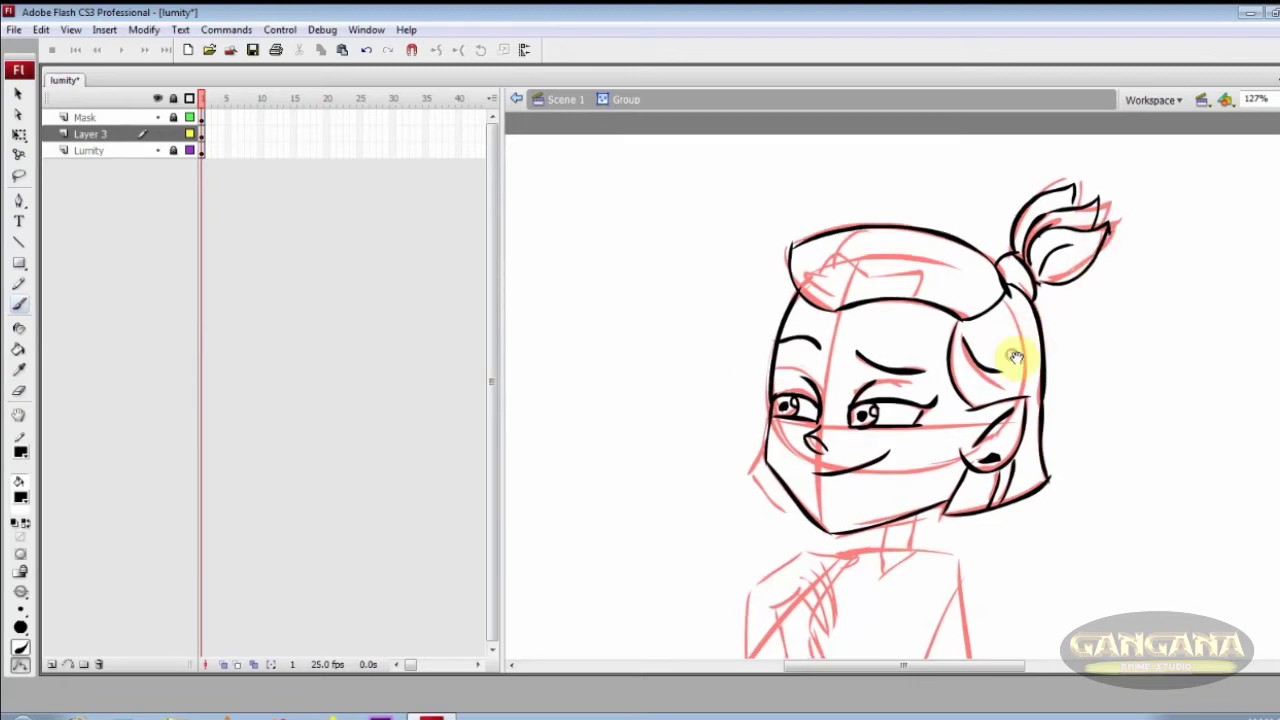
pyautogui.moveTo(851, 256)
pyautogui.mouseDown()
pyautogui.moveTo(922, 274)
pyautogui.moveTo(847, 298)
pyautogui.moveTo(812, 273)
pyautogui.mouseUp()
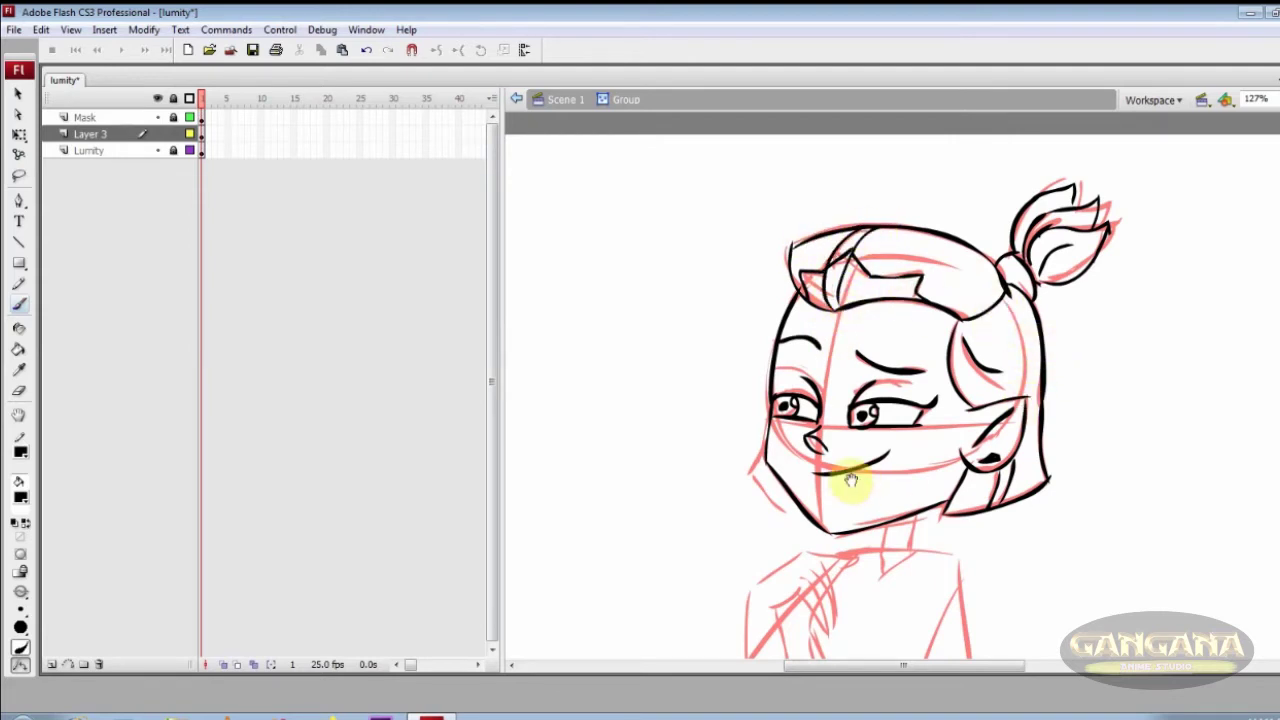
pyautogui.moveTo(752, 468); pyautogui.dragTo(797, 522)
pyautogui.moveTo(902, 536)
pyautogui.mouseDown()
pyautogui.moveTo(908, 506)
pyautogui.moveTo(886, 543)
pyautogui.moveTo(933, 517)
pyautogui.moveTo(935, 477)
pyautogui.mouseUp()
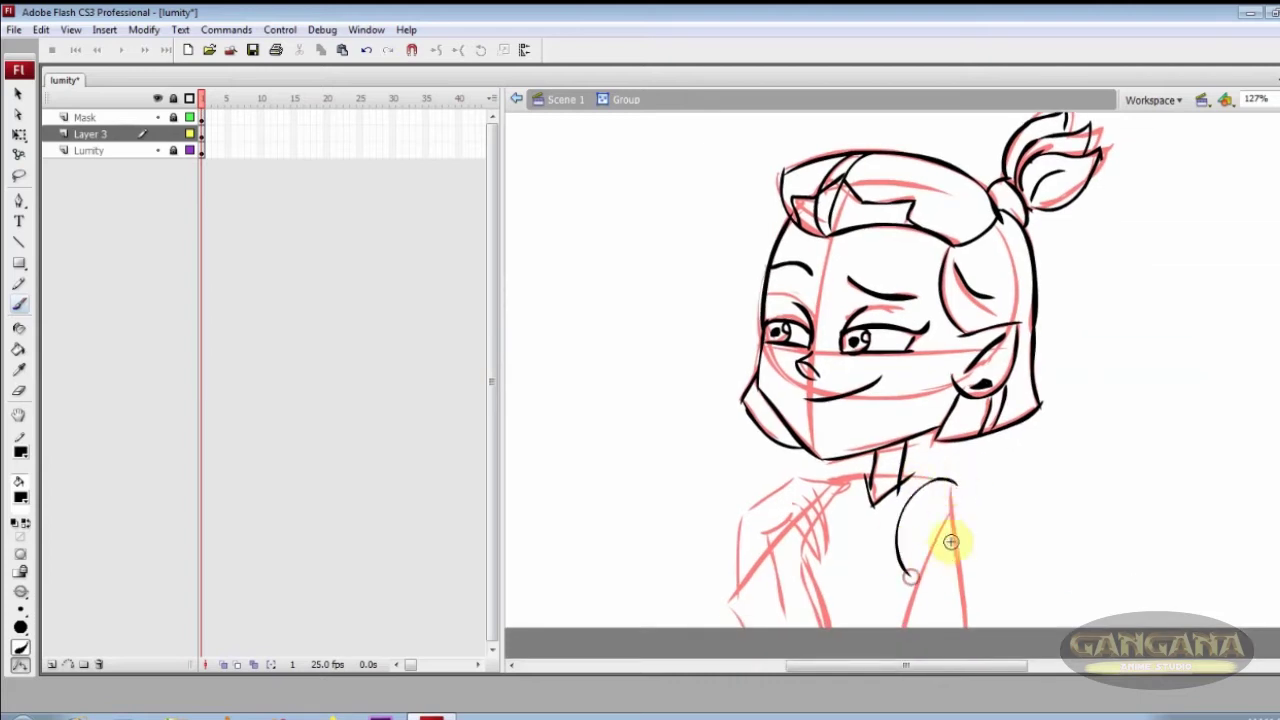
# Ink the near puff sleeve with its cuff band and the arm below it
pyautogui.moveTo(975, 548)
pyautogui.mouseDown()
pyautogui.moveTo(977, 523)
pyautogui.moveTo(943, 480)
pyautogui.moveTo(915, 553)
pyautogui.moveTo(955, 578)
pyautogui.moveTo(921, 580)
pyautogui.moveTo(969, 581)
pyautogui.mouseUp()
pyautogui.hotkey('ctrl', 'z')
pyautogui.hotkey('ctrl', 'z')
pyautogui.moveTo(967, 580)
pyautogui.mouseDown()
pyautogui.moveTo(965, 540)
pyautogui.moveTo(968, 627)
pyautogui.mouseUp()
pyautogui.moveTo(926, 543); pyautogui.dragTo(935, 628)
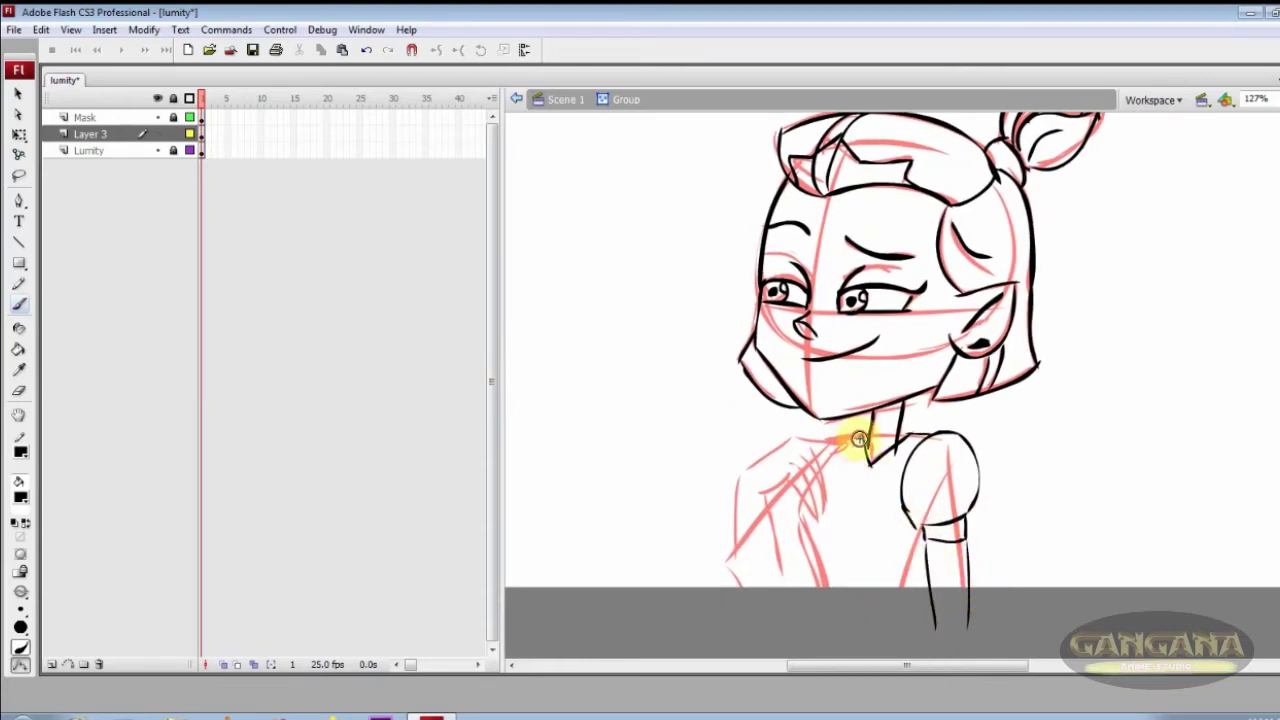
# Ink both sides of the torso and the far shoulder with its smaller puff sleeve and arm
pyautogui.hotkey('ctrl', 'z')
pyautogui.moveTo(853, 440)
pyautogui.mouseDown()
pyautogui.moveTo(806, 515)
pyautogui.moveTo(839, 612)
pyautogui.mouseUp()
pyautogui.moveTo(921, 529); pyautogui.dragTo(906, 626)
pyautogui.moveTo(808, 515); pyautogui.dragTo(840, 621)
pyautogui.moveTo(793, 472)
pyautogui.mouseDown()
pyautogui.moveTo(774, 536)
pyautogui.moveTo(776, 608)
pyautogui.mouseUp()
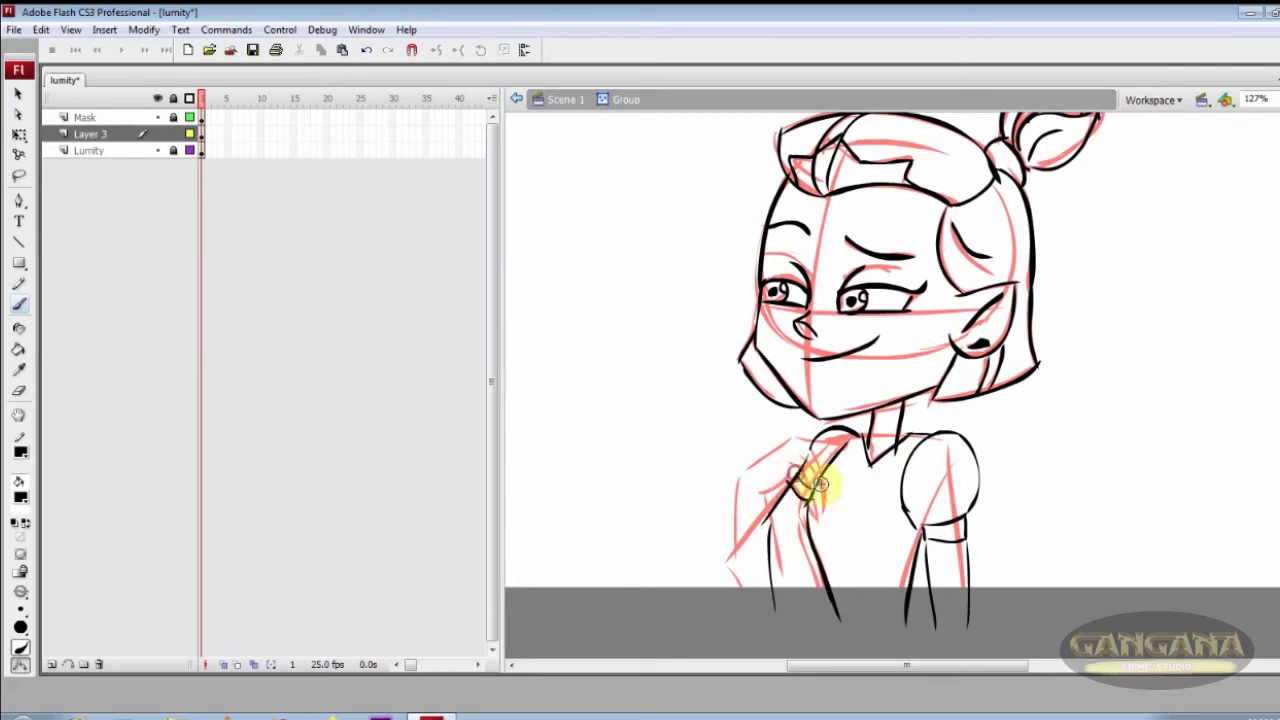
pyautogui.moveTo(798, 478); pyautogui.dragTo(846, 438)
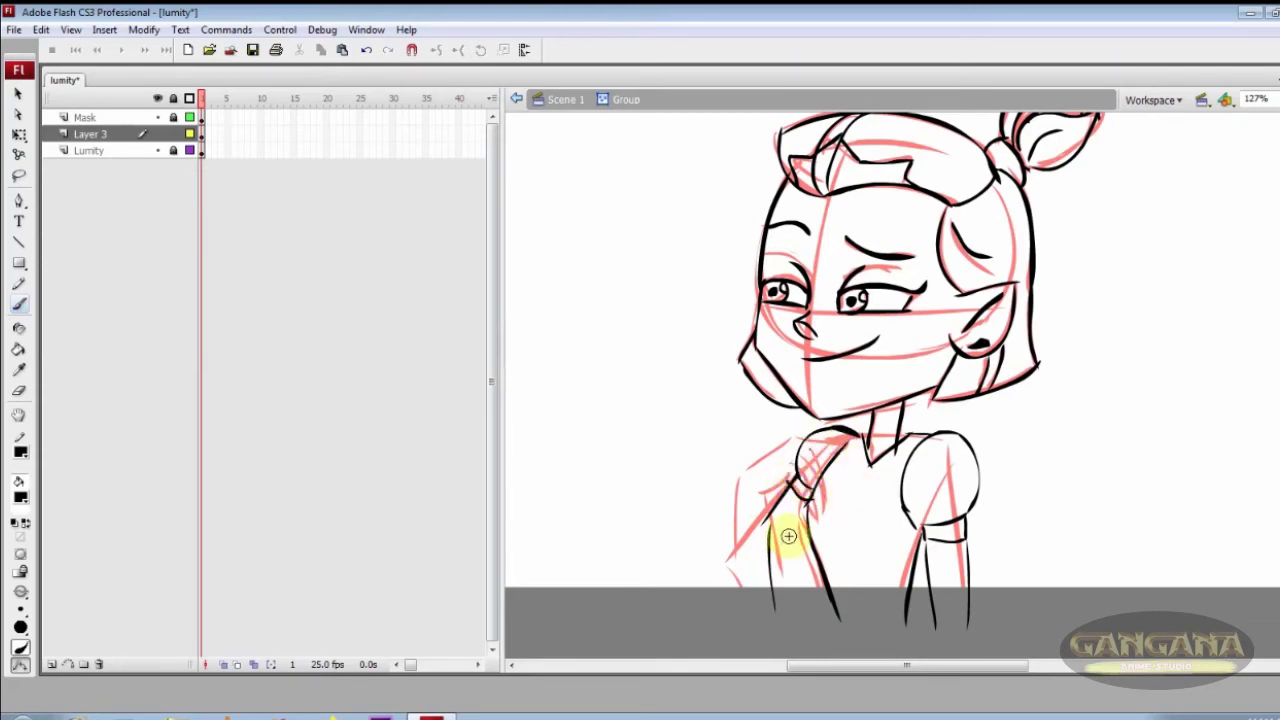
# Leave the group, unlock the Lumity layer, and place the inked drawing and the red sketch side by side on the stage
pyautogui.hotkey('ctrl', 'z')
pyautogui.scroll(2, 1040, 366)
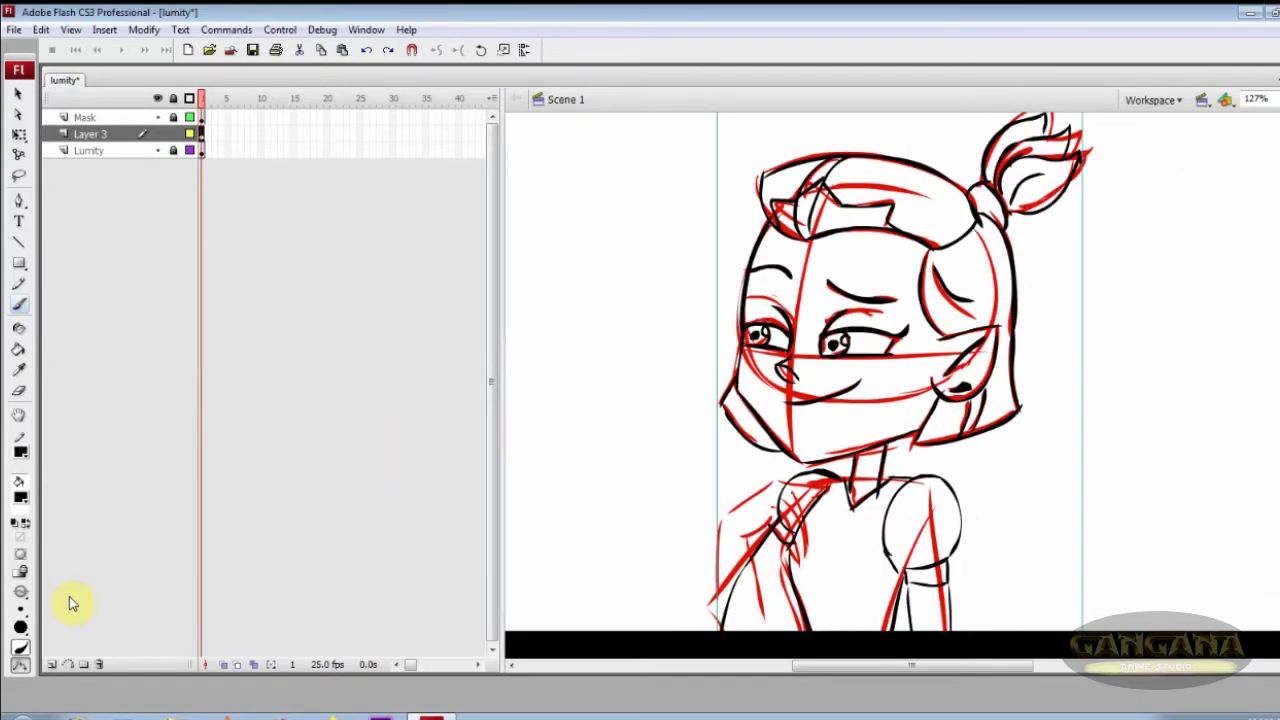
pyautogui.hotkey('ctrl', '-')
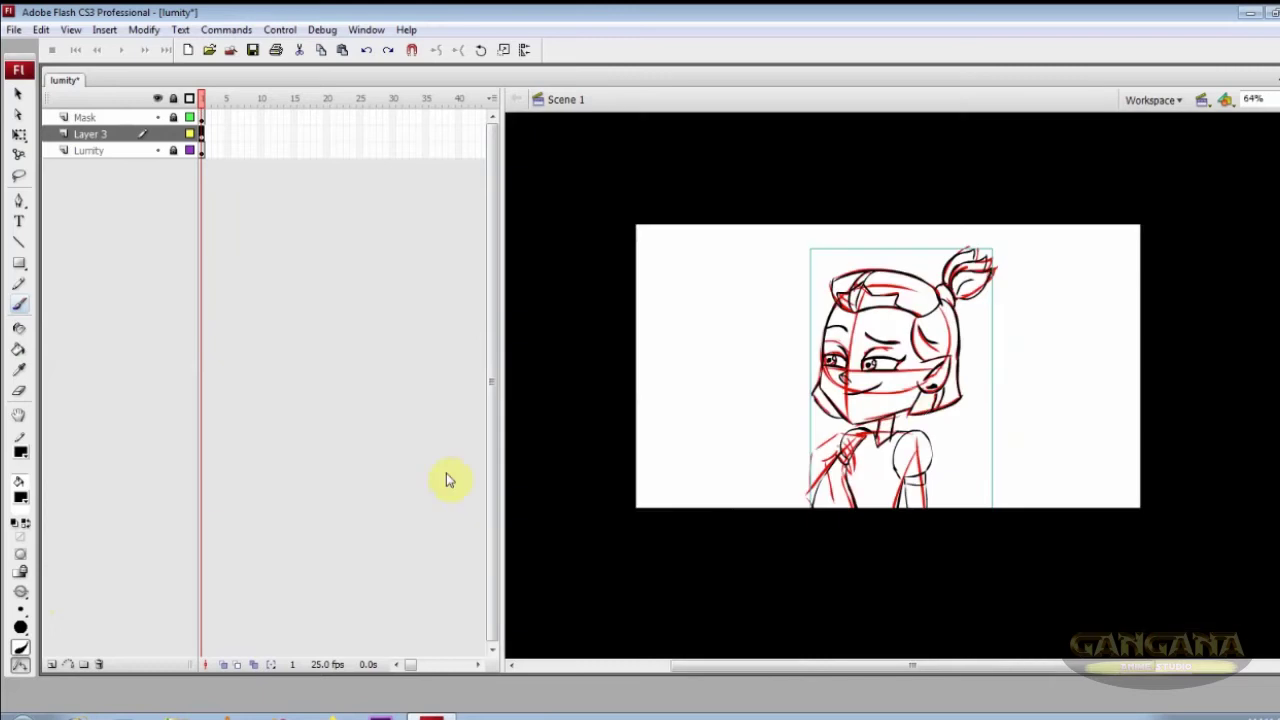
pyautogui.press('z')
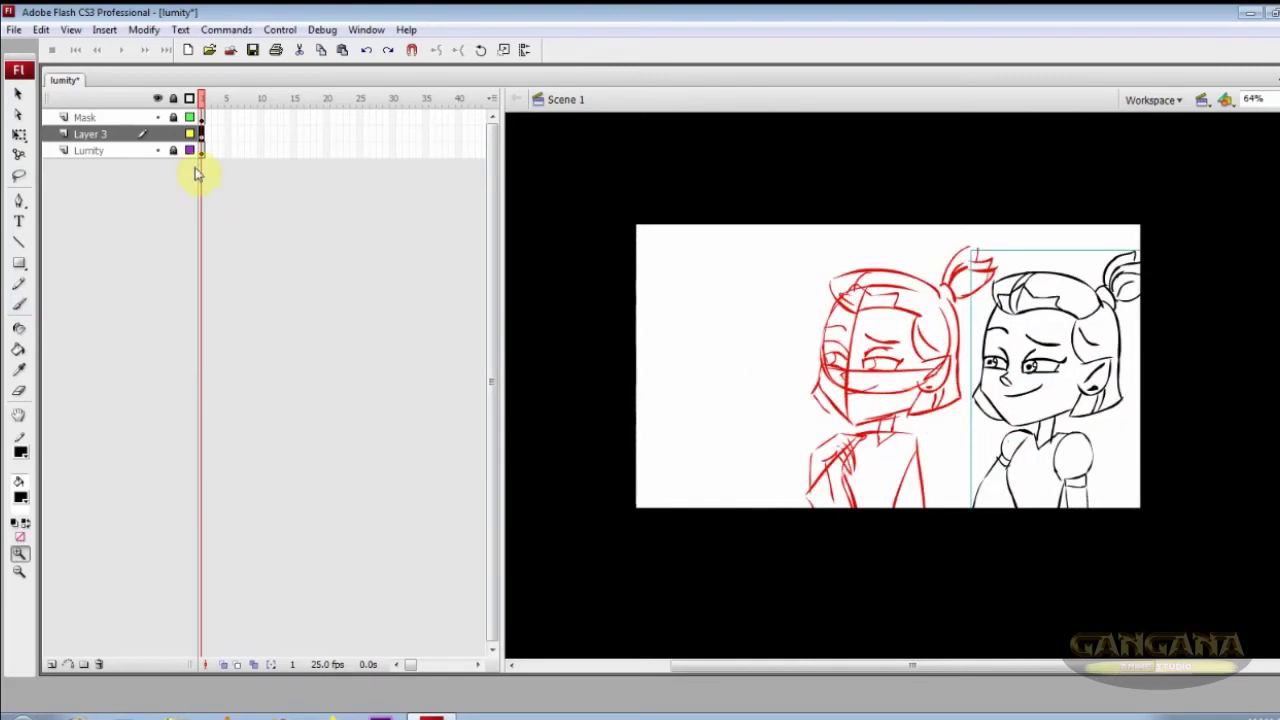
pyautogui.click(188, 152)
pyautogui.click(923, 471)
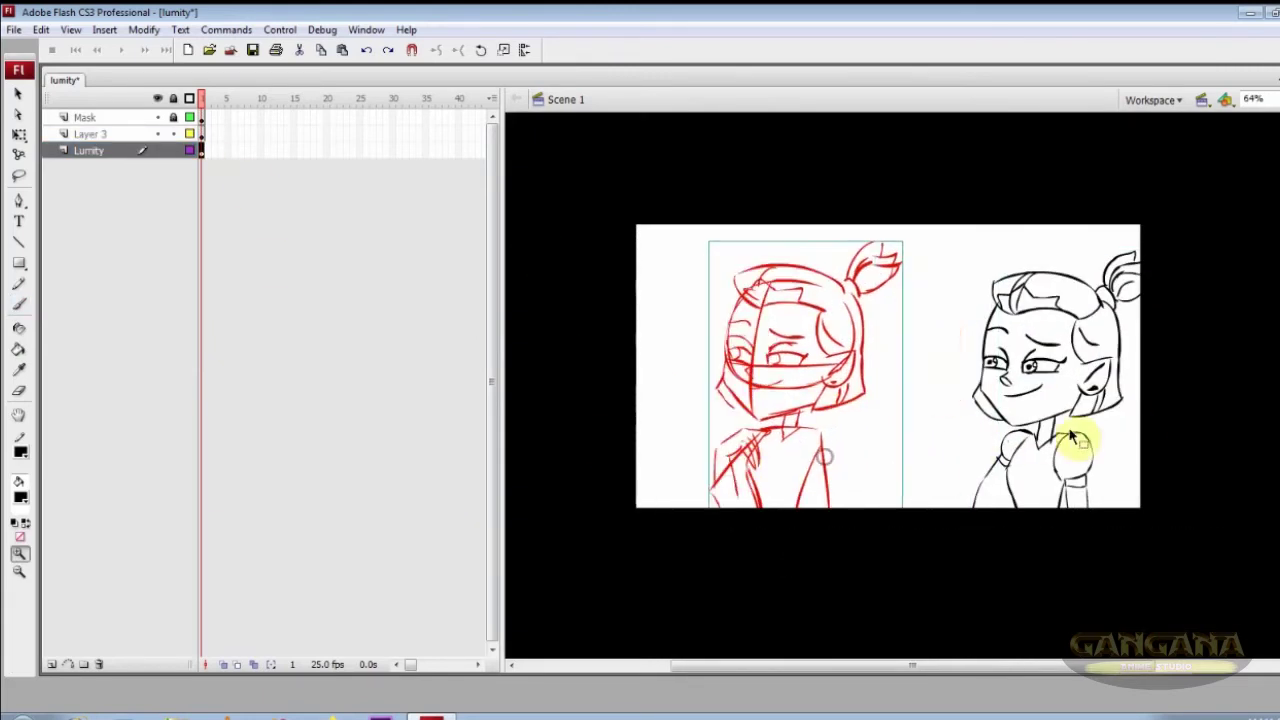
pyautogui.moveTo(990, 442); pyautogui.dragTo(933, 462)
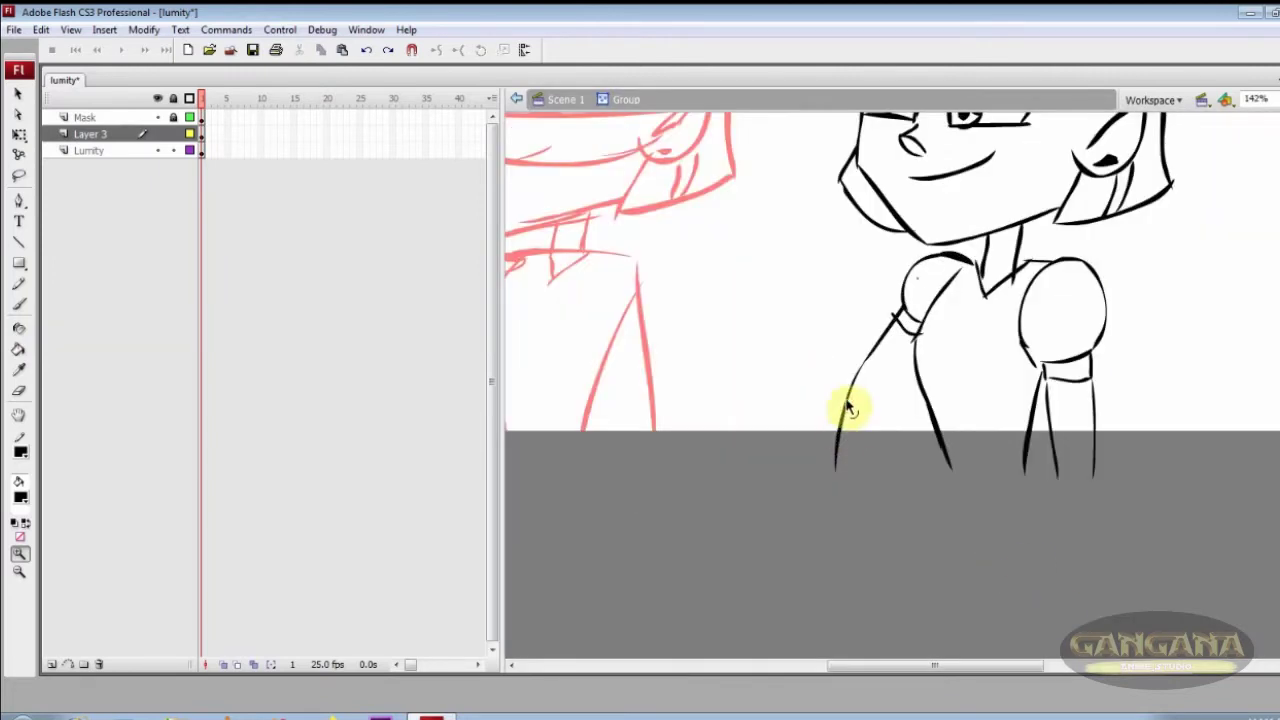
# Redraw the far arm below its small sleeve so that it extends outward from the torso
pyautogui.moveTo(896, 324)
pyautogui.mouseDown()
pyautogui.moveTo(814, 457)
pyautogui.moveTo(885, 402)
pyautogui.moveTo(855, 454)
pyautogui.mouseUp()
pyautogui.hotkey('ctrl', 'z')
pyautogui.hotkey('ctrl', 'z')
pyautogui.hotkey('ctrl', 'z')
pyautogui.hotkey('ctrl', 'z')
pyautogui.moveTo(914, 344); pyautogui.dragTo(877, 427)
pyautogui.moveTo(896, 320); pyautogui.dragTo(828, 477)
pyautogui.moveTo(881, 421); pyautogui.dragTo(846, 475)
pyautogui.hotkey('ctrl', 'z')
pyautogui.moveTo(889, 392)
pyautogui.mouseDown()
pyautogui.moveTo(839, 480)
pyautogui.moveTo(877, 451)
pyautogui.moveTo(844, 501)
pyautogui.moveTo(880, 426)
pyautogui.mouseUp()
# Erase stray ends of the far arm's lines and redraw its inner edge
pyautogui.press('space')
pyautogui.press('e')
pyautogui.moveTo(842, 503); pyautogui.dragTo(824, 531)
pyautogui.press('b')
pyautogui.moveTo(894, 431); pyautogui.dragTo(822, 549)
pyautogui.hotkey('ctrl', 'z')
pyautogui.press('space')
pyautogui.moveTo(1035, 422); pyautogui.dragTo(909, 457)
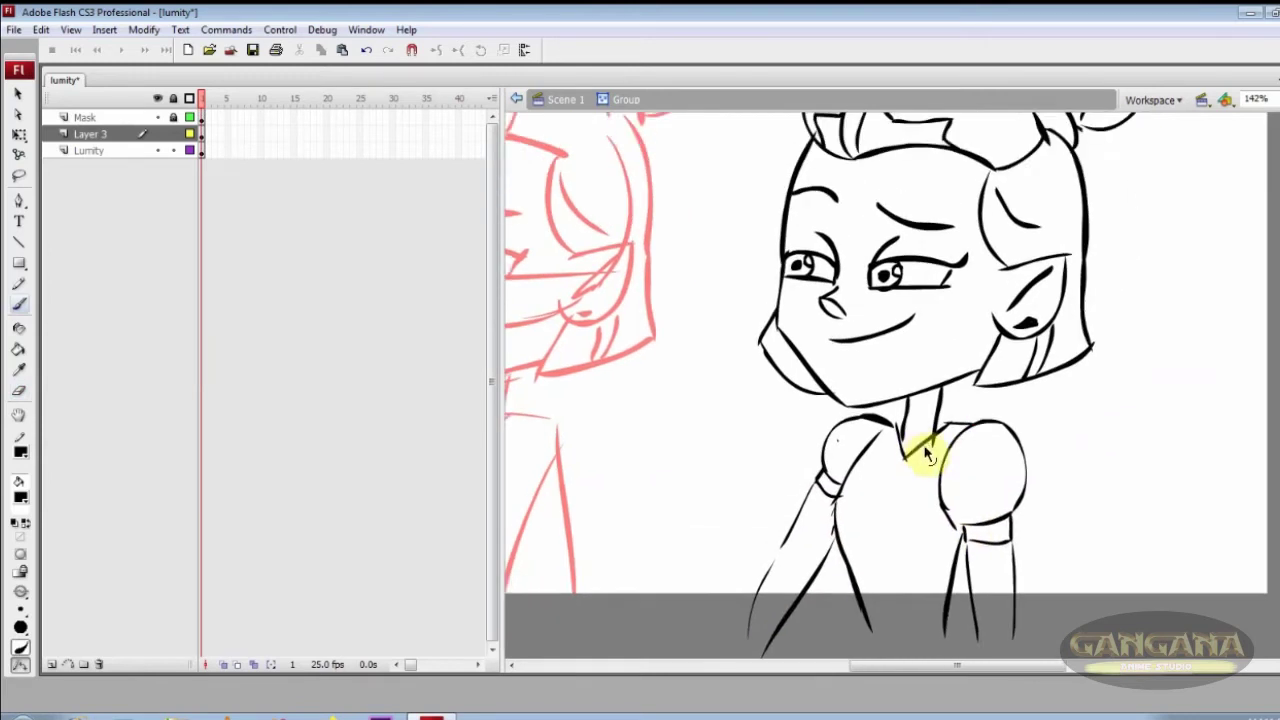
# Leave the group, add a layer named Rigging above Layer 3, and save the file
pyautogui.hotkey('ctrl', '-')
pyautogui.doubleClick(776, 428)
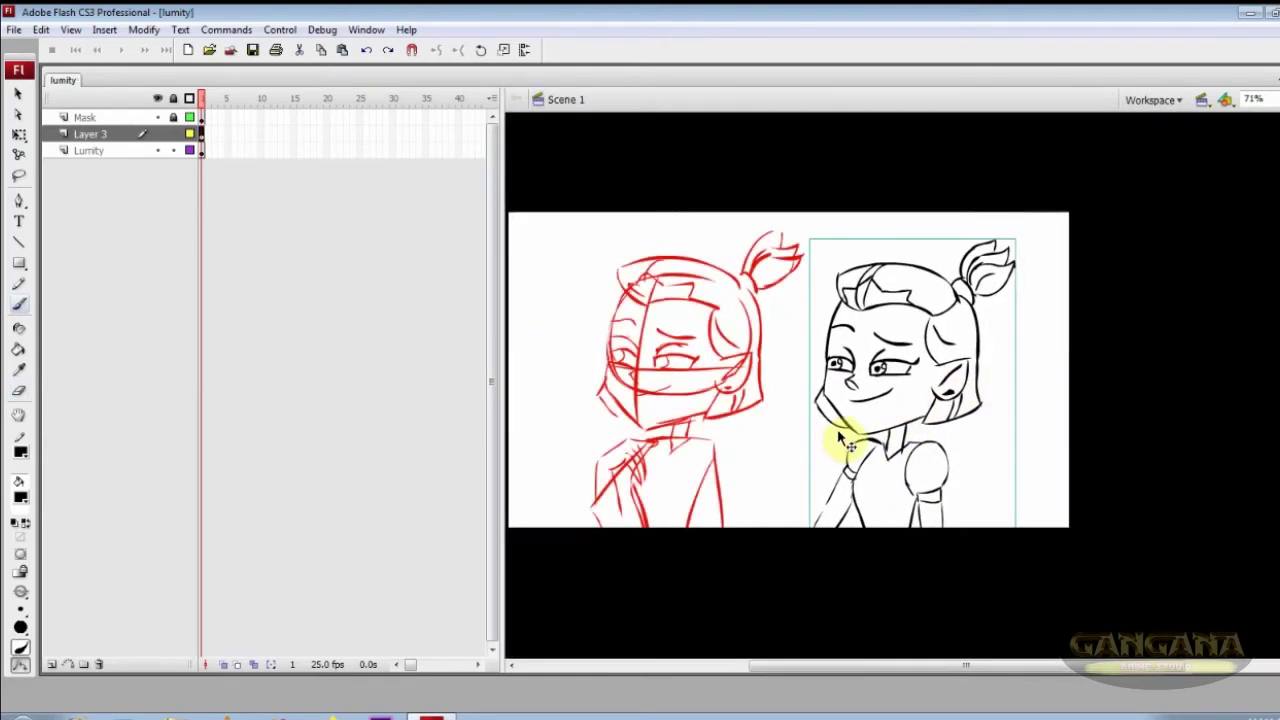
pyautogui.click(52, 664)
pyautogui.doubleClick(112, 134)
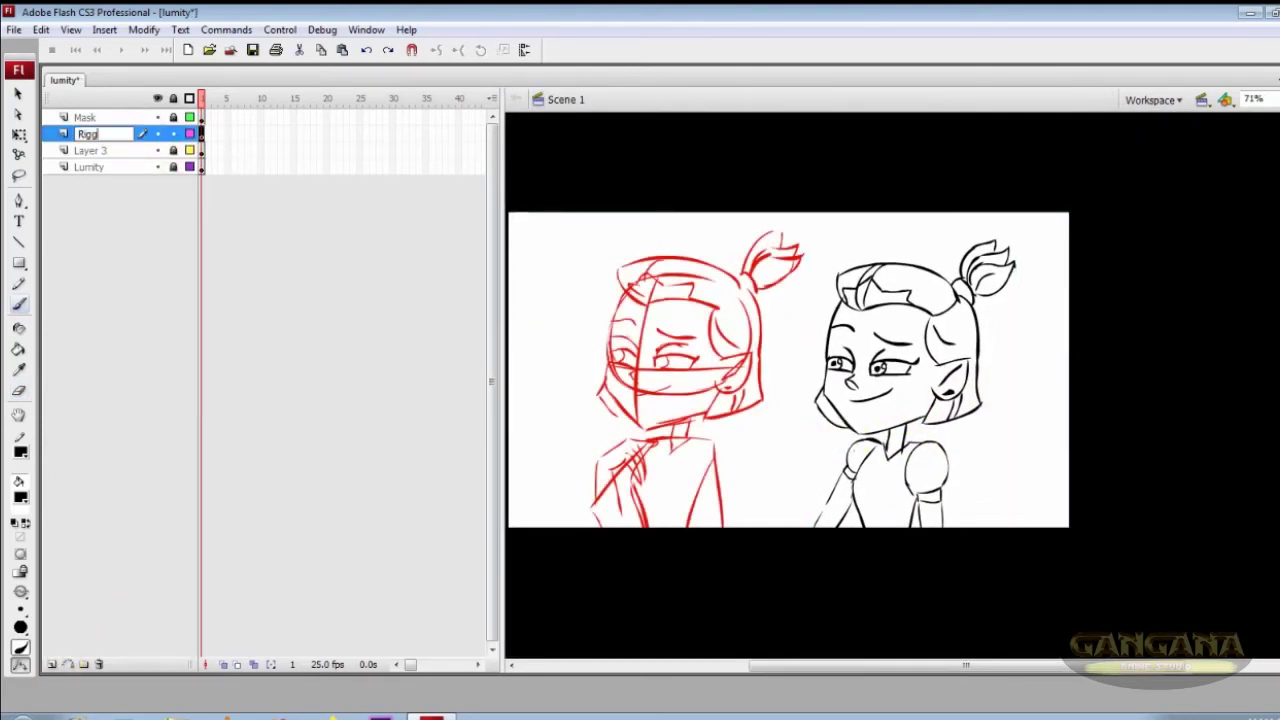
pyautogui.press('Return')
pyautogui.hotkey('ctrl', 's')
# Draw an unfilled rectangle over the inked face and convert it to a graphic symbol named Full_rigg
pyautogui.press('z')
pyautogui.moveTo(752, 171); pyautogui.dragTo(988, 552)
pyautogui.press('space')
pyautogui.moveTo(980, 500); pyautogui.dragTo(891, 470)
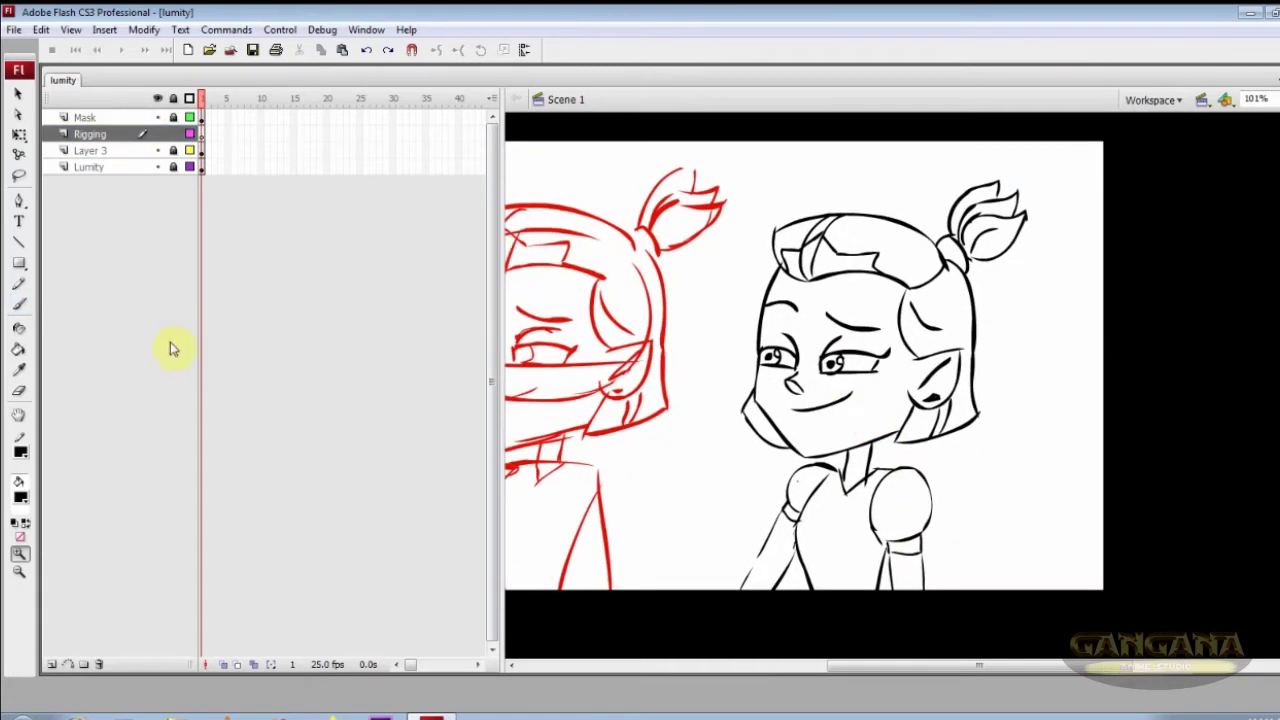
pyautogui.click(18, 262)
pyautogui.moveTo(766, 295); pyautogui.dragTo(860, 420)
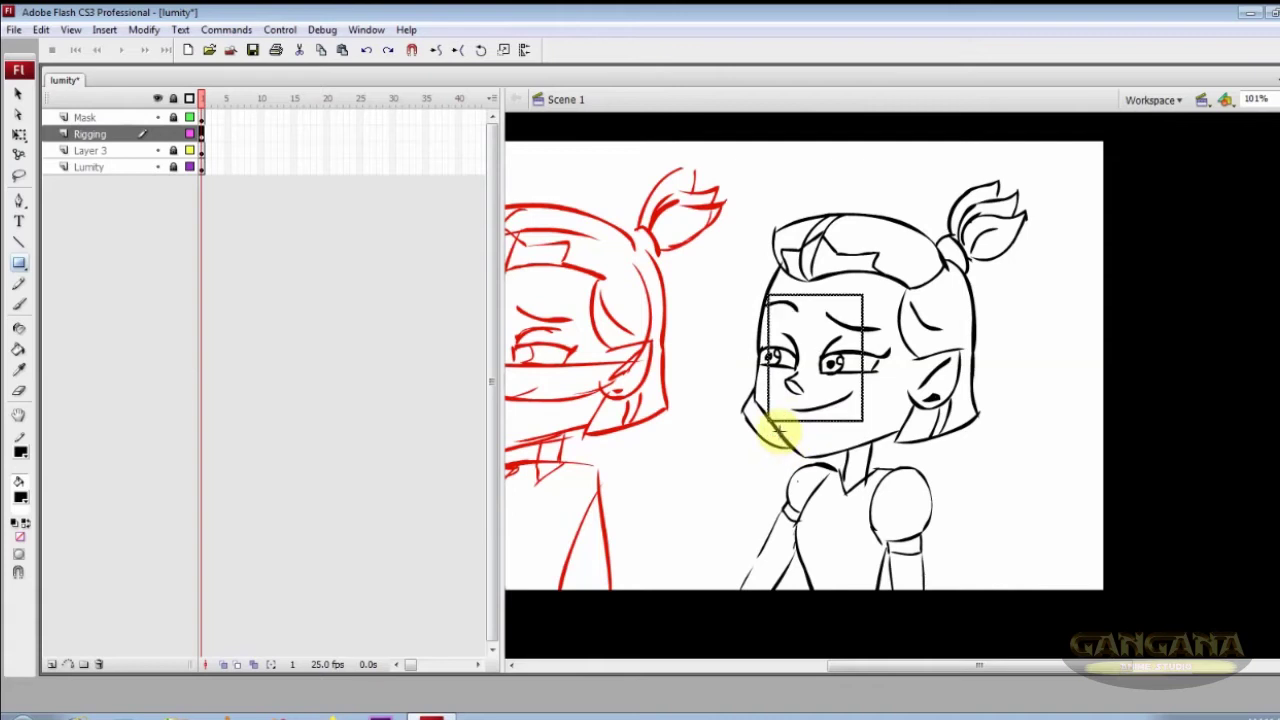
pyautogui.press('F8')
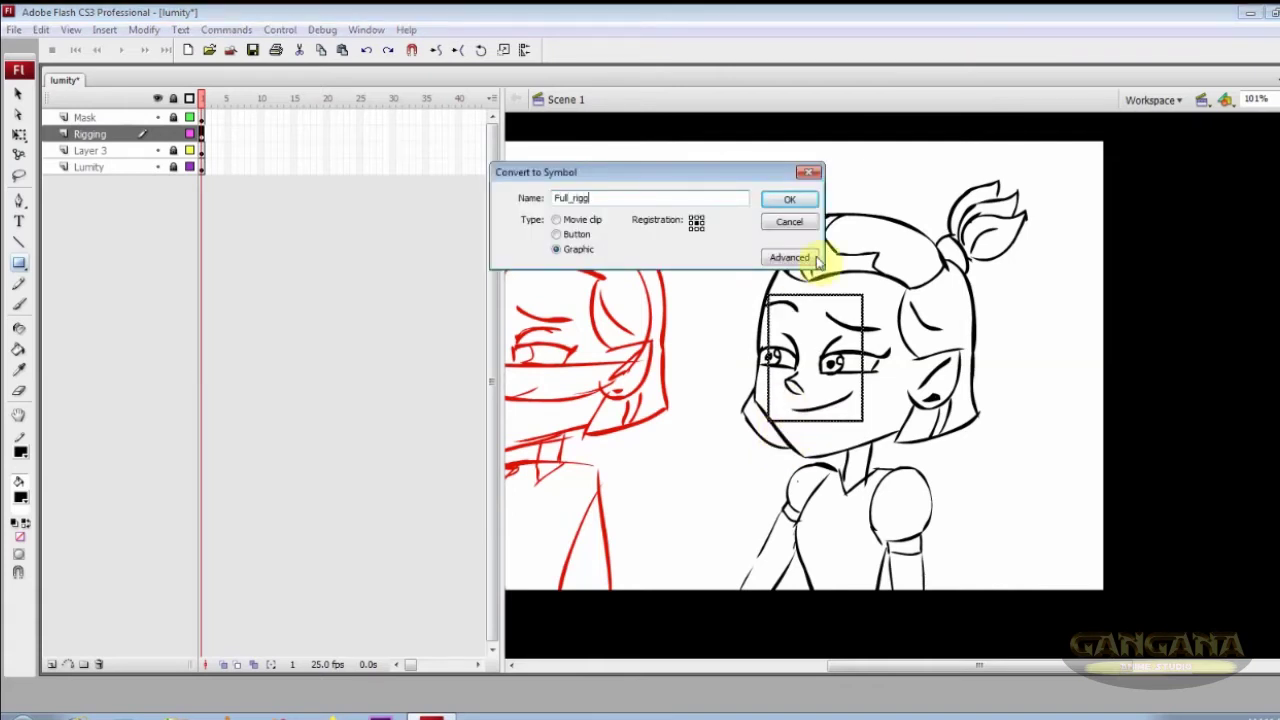
pyautogui.press('Return')
# Inside the Full_rigg symbol, set the rectangle's stroke to red and convert it to a graphic symbol named Head
pyautogui.doubleClick(826, 362)
pyautogui.click(20, 452)
pyautogui.click(31, 554)
pyautogui.press('F8')
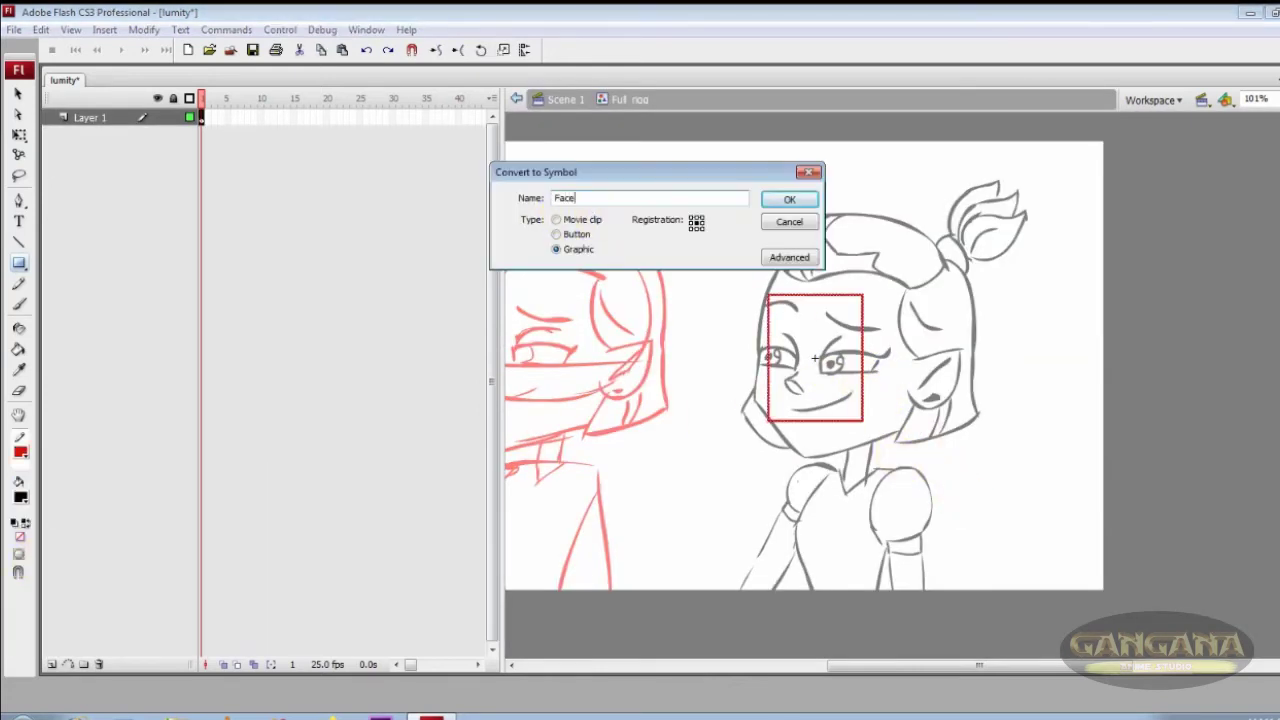
pyautogui.press('Return')
# Inside the Head symbol, pull the rectangle's corners out to the forehead, cheek and jaw of the inked face
pyautogui.doubleClick(827, 336)
pyautogui.moveTo(863, 296); pyautogui.dragTo(934, 296)
pyautogui.moveTo(769, 296); pyautogui.dragTo(781, 268)
pyautogui.moveTo(770, 420); pyautogui.dragTo(756, 396)
pyautogui.moveTo(770, 325); pyautogui.dragTo(762, 314)
pyautogui.moveTo(801, 361); pyautogui.dragTo(903, 351)
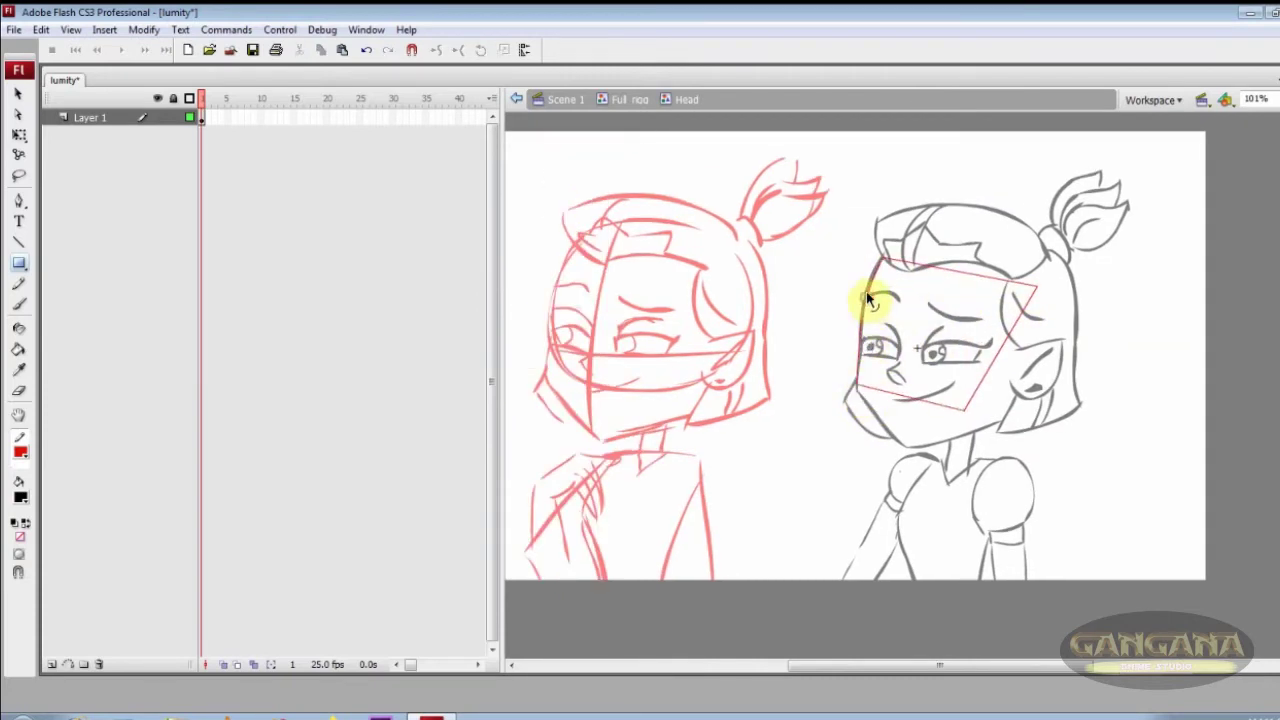
pyautogui.moveTo(905, 449); pyautogui.dragTo(900, 446)
pyautogui.moveTo(965, 410); pyautogui.dragTo(1014, 429)
pyautogui.moveTo(975, 277); pyautogui.dragTo(977, 251)
pyautogui.moveTo(868, 404); pyautogui.dragTo(868, 409)
# Refine the head outline's corners and bend its edges to follow the jaw, cheek and curved top of the head
pyautogui.moveTo(835, 322); pyautogui.dragTo(1050, 500)
pyautogui.moveTo(818, 487); pyautogui.dragTo(825, 490)
pyautogui.moveTo(925, 466); pyautogui.dragTo(928, 476)
pyautogui.moveTo(1040, 440); pyautogui.dragTo(904, 460)
pyautogui.moveTo(972, 423); pyautogui.dragTo(981, 424)
pyautogui.moveTo(1012, 335); pyautogui.dragTo(1019, 338)
pyautogui.moveTo(785, 327); pyautogui.dragTo(865, 377)
pyautogui.moveTo(631, 383); pyautogui.dragTo(630, 388)
pyautogui.moveTo(637, 240); pyautogui.dragTo(661, 351)
pyautogui.moveTo(670, 274); pyautogui.dragTo(667, 272)
# Add a layer inside the Head symbol, lock Layer 1, and draw a red rectangle over the near eye
pyautogui.hotkey('ctrl', '-')
pyautogui.moveTo(989, 436); pyautogui.dragTo(933, 438)
pyautogui.click(52, 664)
pyautogui.click(173, 134)
pyautogui.press('r')
pyautogui.moveTo(818, 357)
pyautogui.mouseDown()
pyautogui.moveTo(882, 424)
pyautogui.moveTo(808, 411)
pyautogui.mouseUp()
# Reshape the eye rectangle into a dome-topped outline with a flat base that fits the near eye
pyautogui.keyDown('ctrl'); pyautogui.click(842, 410); pyautogui.keyUp('ctrl')
pyautogui.press('Delete')
pyautogui.moveTo(882, 424); pyautogui.dragTo(888, 411)
pyautogui.moveTo(882, 356); pyautogui.dragTo(895, 362)
pyautogui.moveTo(818, 356); pyautogui.dragTo(884, 378)
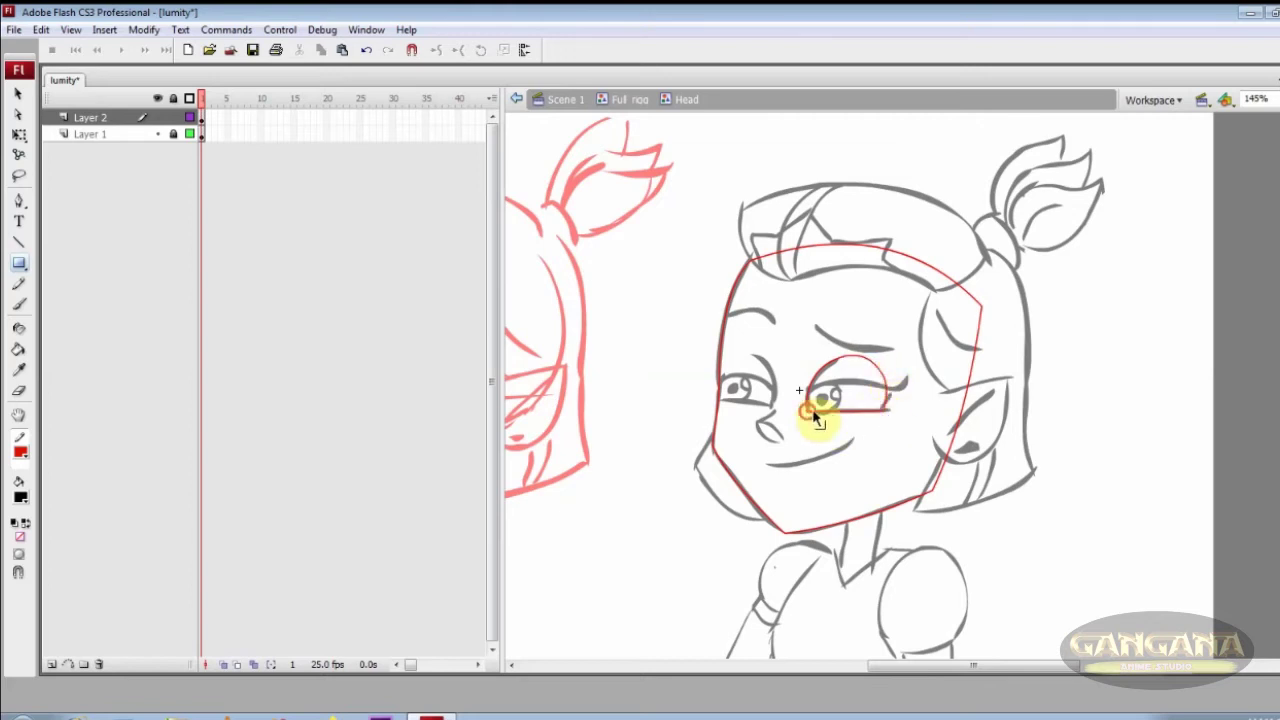
# Convert the near eye's outline to a graphic symbol named Eye_01
pyautogui.doubleClick(822, 374)
pyautogui.press('F8')
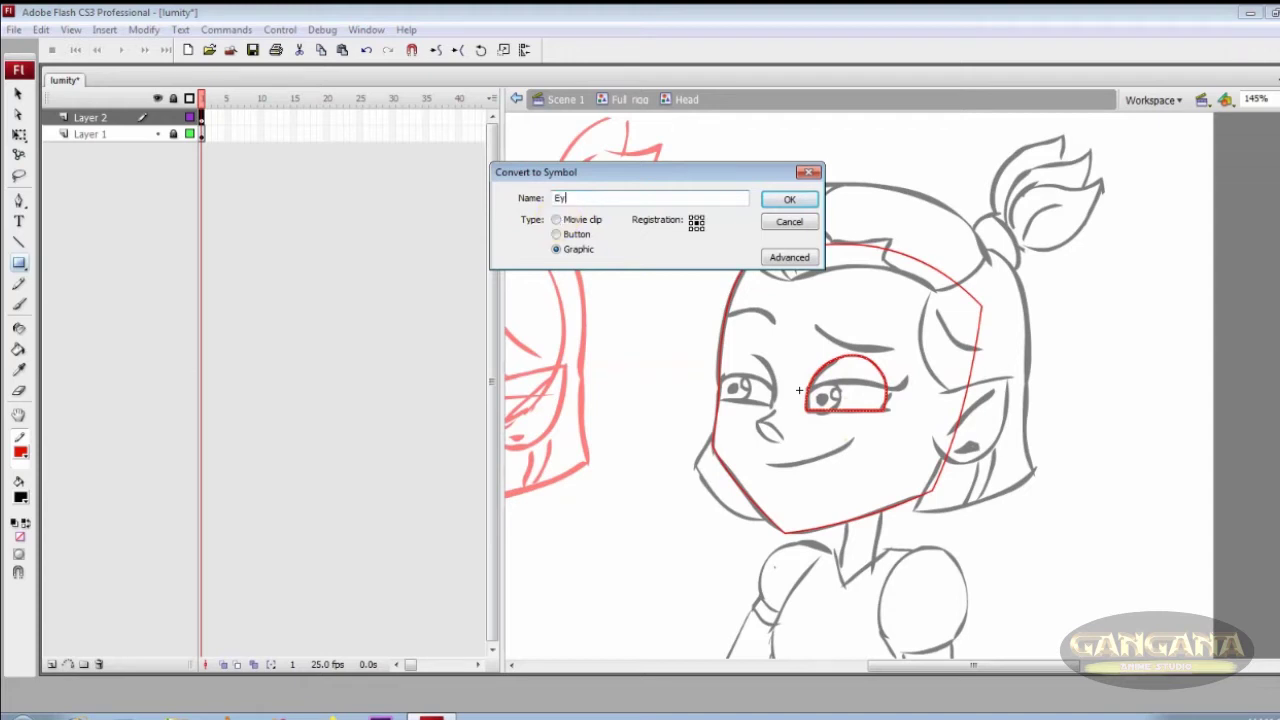
pyautogui.press('Return')
pyautogui.click(880, 413)
pyautogui.click(886, 371)
pyautogui.press('q')
pyautogui.moveTo(793, 363); pyautogui.dragTo(782, 362)
pyautogui.hotkey('ctrl', 'z')
# Open the Eye_01 symbol for editing and save the file
pyautogui.doubleClick(880, 375)
pyautogui.press('z')
pyautogui.moveTo(715, 310); pyautogui.dragTo(1010, 495)
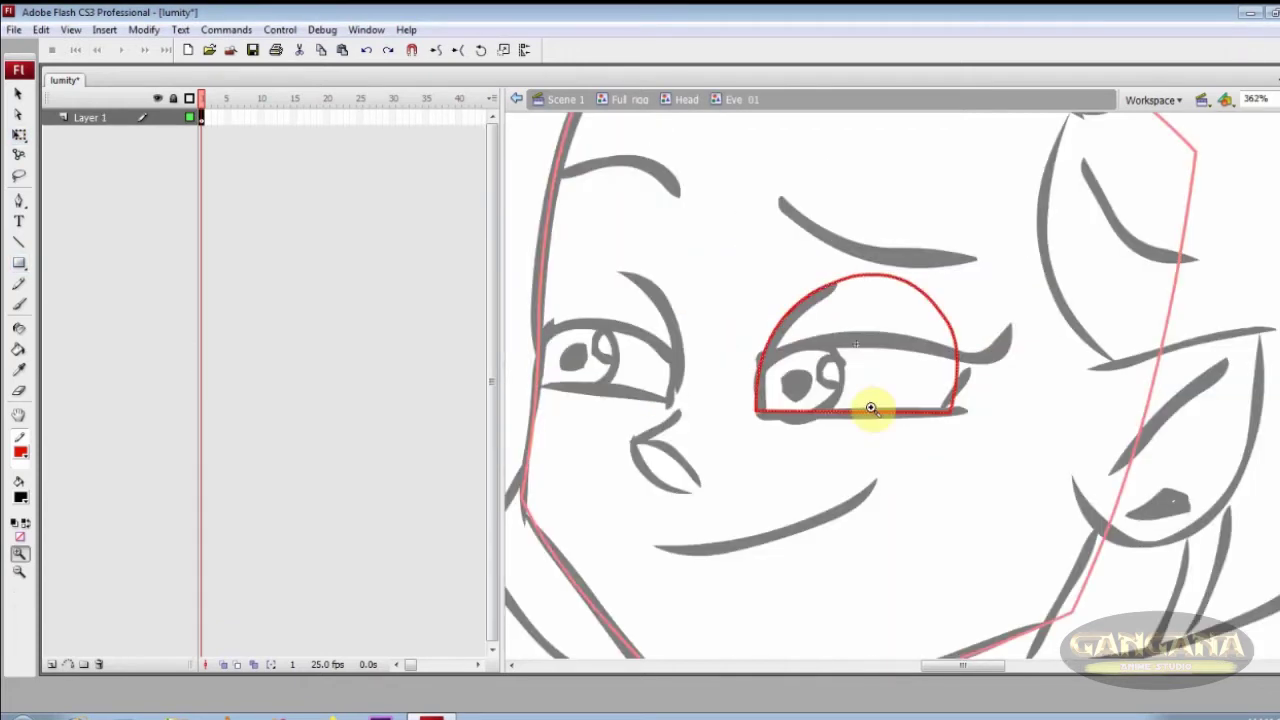
pyautogui.hotkey('ctrl', 's')
pyautogui.click(1205, 708)
pyautogui.rightClick(1181, 636)
pyautogui.click(1140, 454)
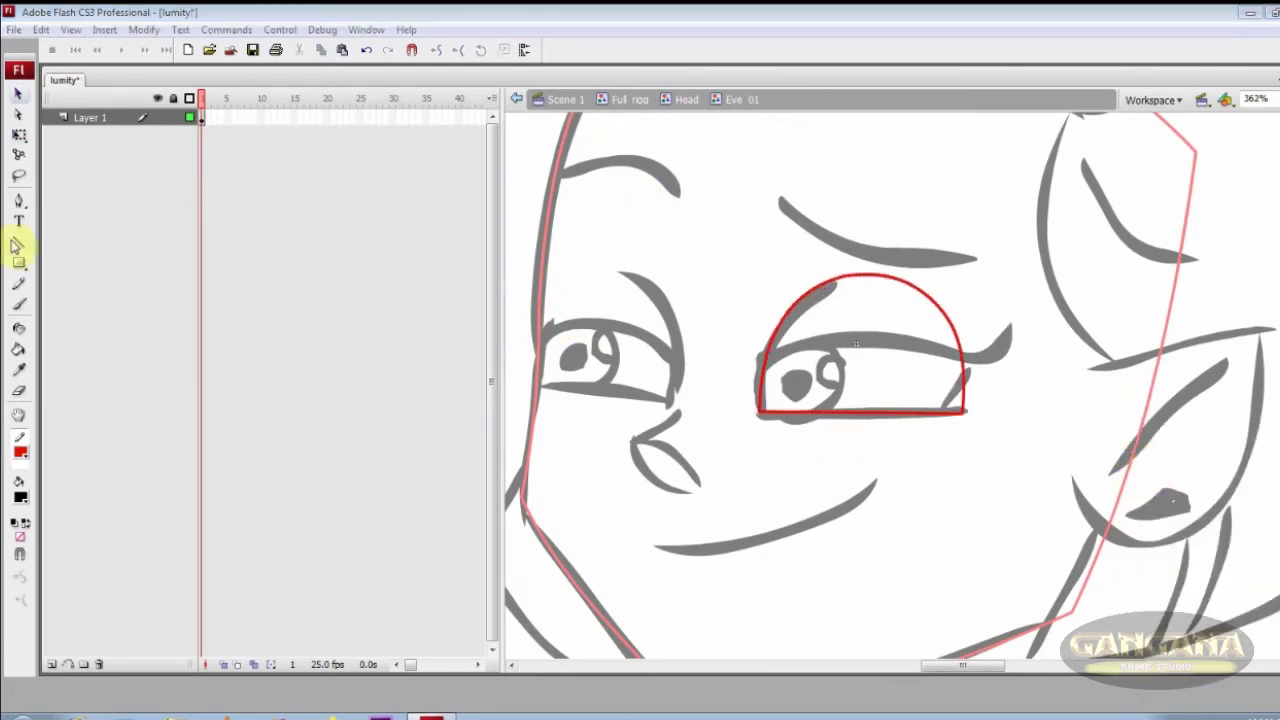
pyautogui.click(19, 261)
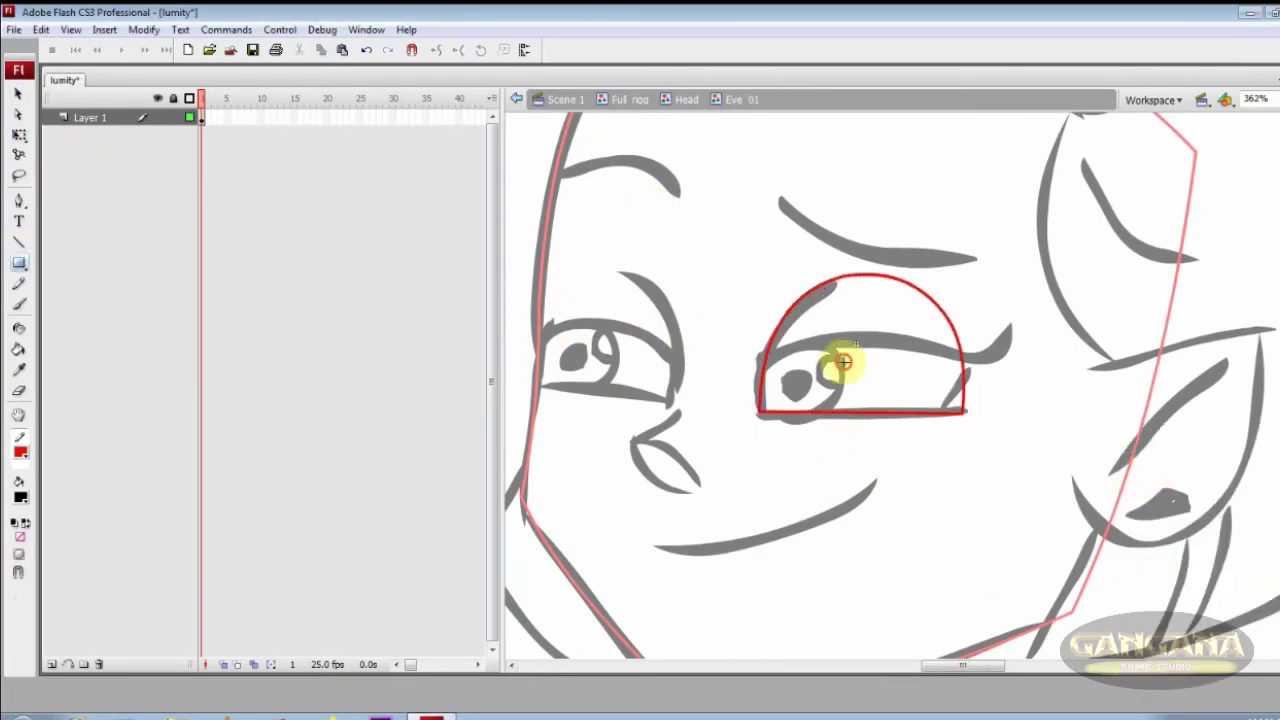
pyautogui.press('n')
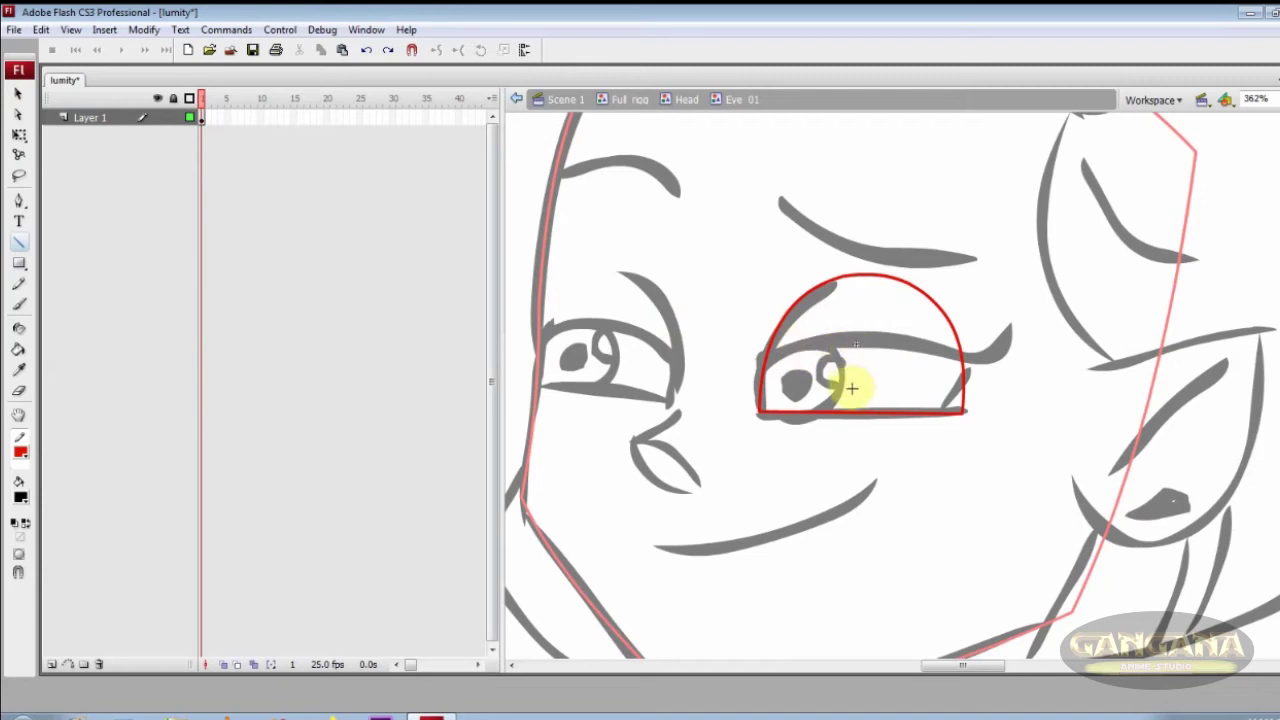
# Add a layer inside the Eye_01 symbol and draw a red circle outline around the sketched iris
pyautogui.click(52, 664)
pyautogui.click(22, 250)
pyautogui.click(70, 306)
pyautogui.moveTo(737, 345)
pyautogui.mouseDown()
pyautogui.moveTo(830, 440)
pyautogui.moveTo(806, 414)
pyautogui.mouseUp()
pyautogui.keyDown('ctrl'); pyautogui.doubleClick(789, 424); pyautogui.keyUp('ctrl')
pyautogui.keyDown('ctrl'); pyautogui.click(806, 414); pyautogui.keyUp('ctrl')
pyautogui.press('Delete')
# Convert the iris circle on the near eye to a graphic symbol named Eye_ball
pyautogui.keyDown('ctrl'); pyautogui.click(831, 421); pyautogui.keyUp('ctrl')
pyautogui.press('q')
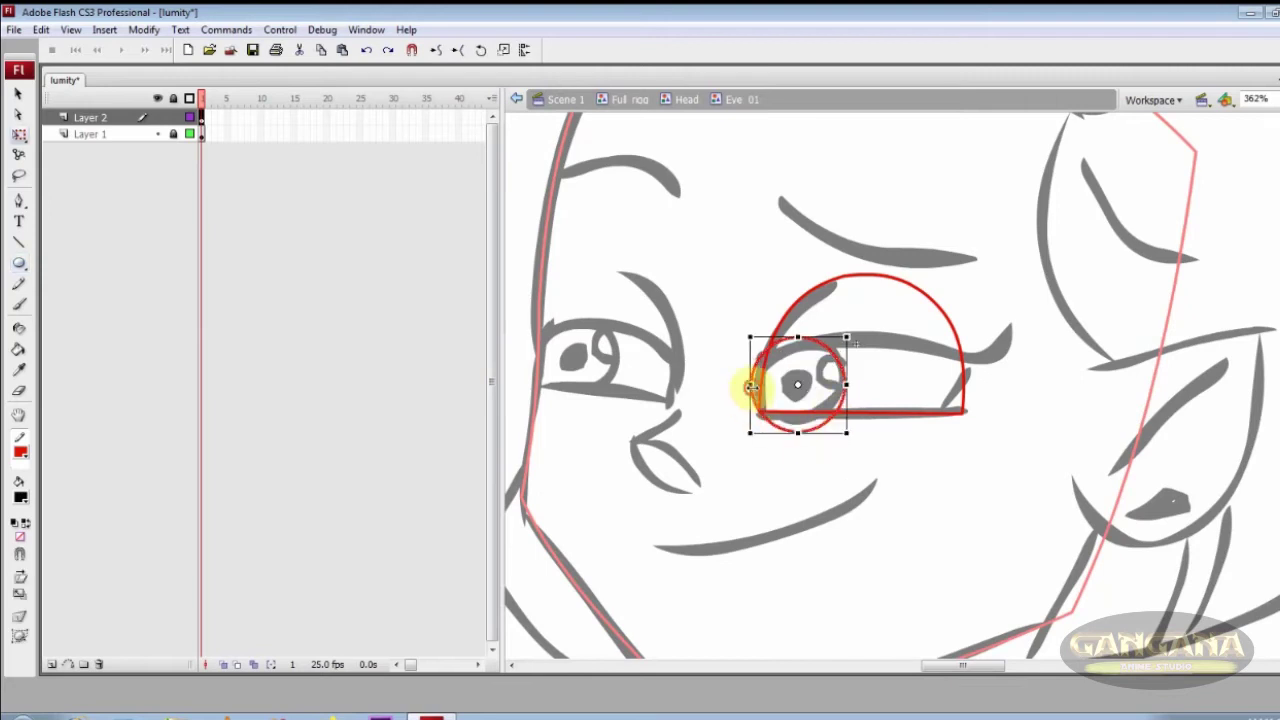
pyautogui.press('F8')
pyautogui.press('BackSpace')
pyautogui.press('BackSpace')
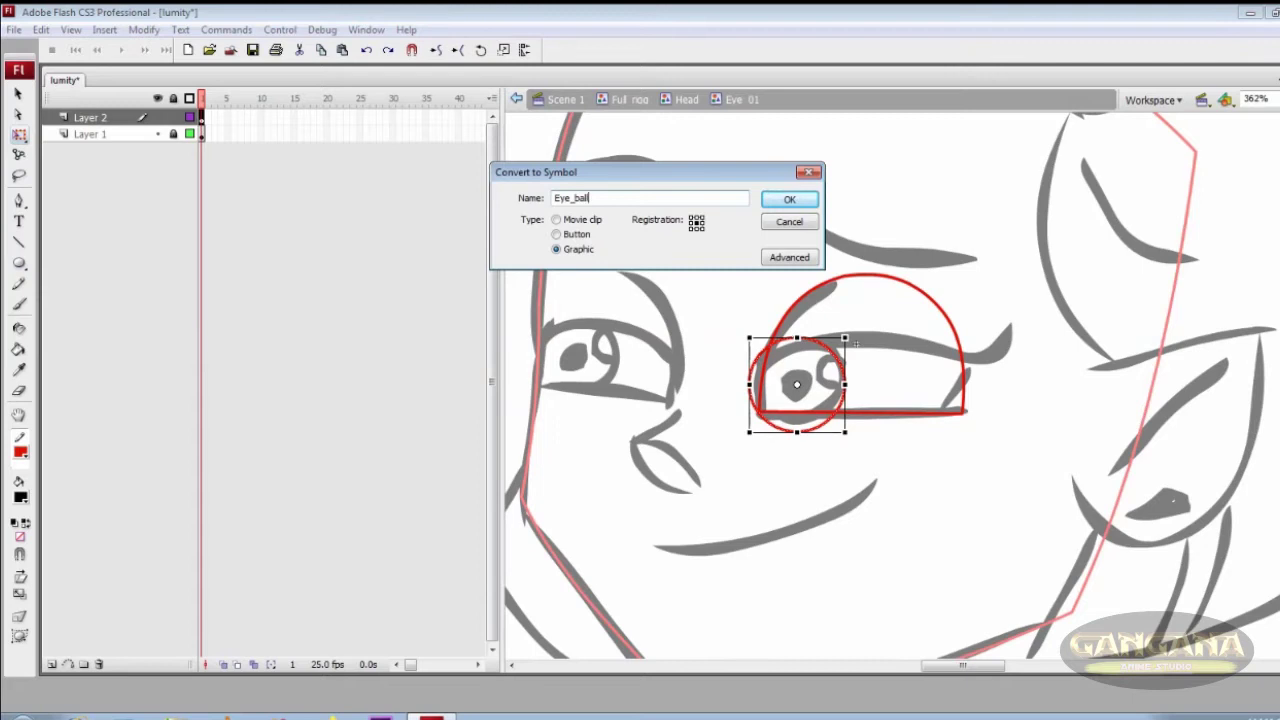
pyautogui.click(780, 200)
# Inside the Eye_ball symbol, draw a grouped pupil circle and a small overlapping highlight circle over the sketch
pyautogui.doubleClick(806, 380)
pyautogui.press('o')
pyautogui.moveTo(772, 364); pyautogui.dragTo(813, 402)
pyautogui.hotkey('ctrl', 'g')
pyautogui.moveTo(820, 351); pyautogui.dragTo(853, 385)
pyautogui.doubleClick(868, 433)
# Unlock the eye outline layer in Eye_01, add a new layer and switch the timeline to short rows
pyautogui.click(177, 134)
pyautogui.click(52, 664)
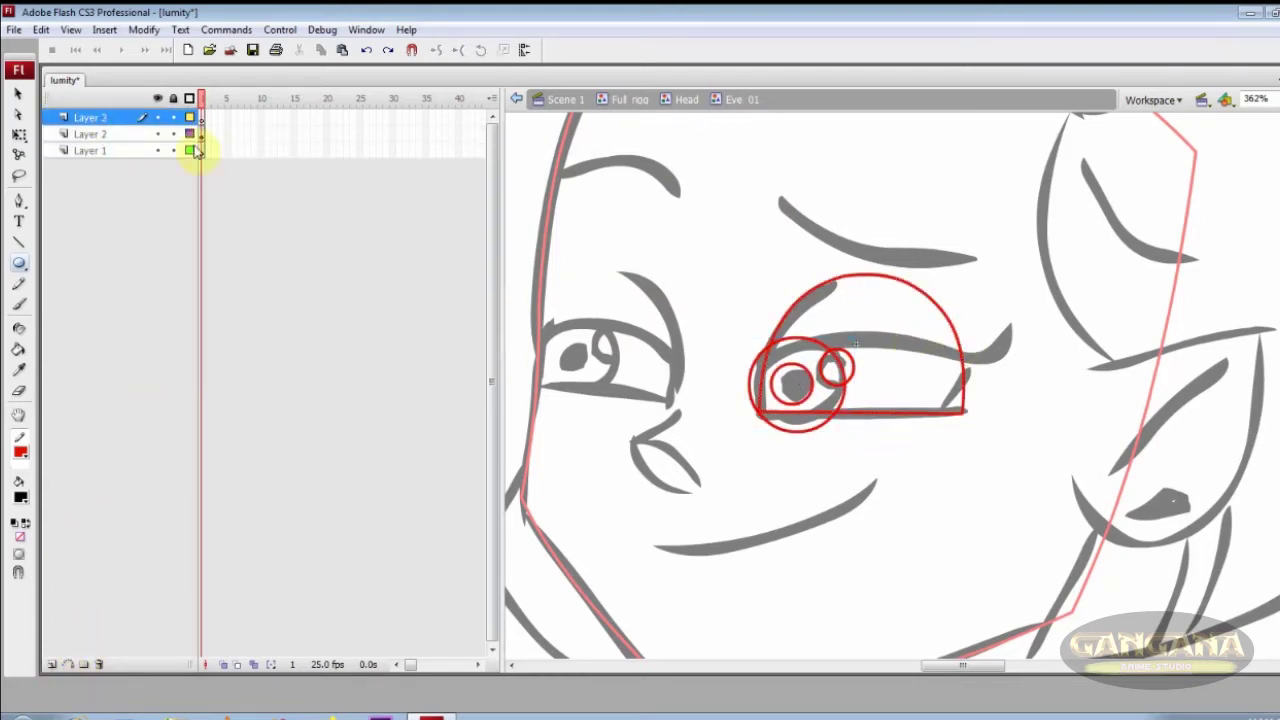
pyautogui.click(489, 99)
pyautogui.click(530, 262)
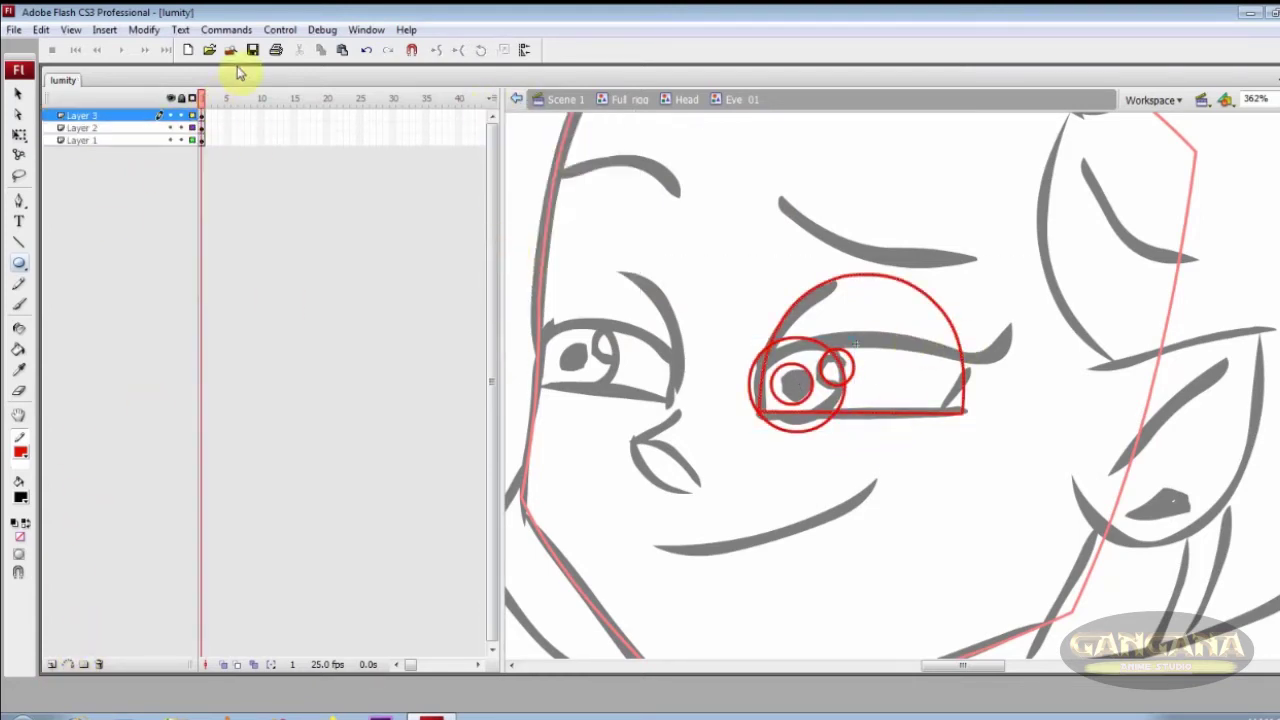
# On a new layer in Eye_01, draw the curved upper eyelid with an outer lash flick at stroke height 5.5
pyautogui.click(52, 664)
pyautogui.press('n')
pyautogui.moveTo(762, 348); pyautogui.dragTo(988, 360)
pyautogui.click(372, 694)
pyautogui.moveTo(280, 617); pyautogui.dragTo(286, 612)
pyautogui.click(1014, 337)
pyautogui.moveTo(998, 358); pyautogui.dragTo(1000, 352)
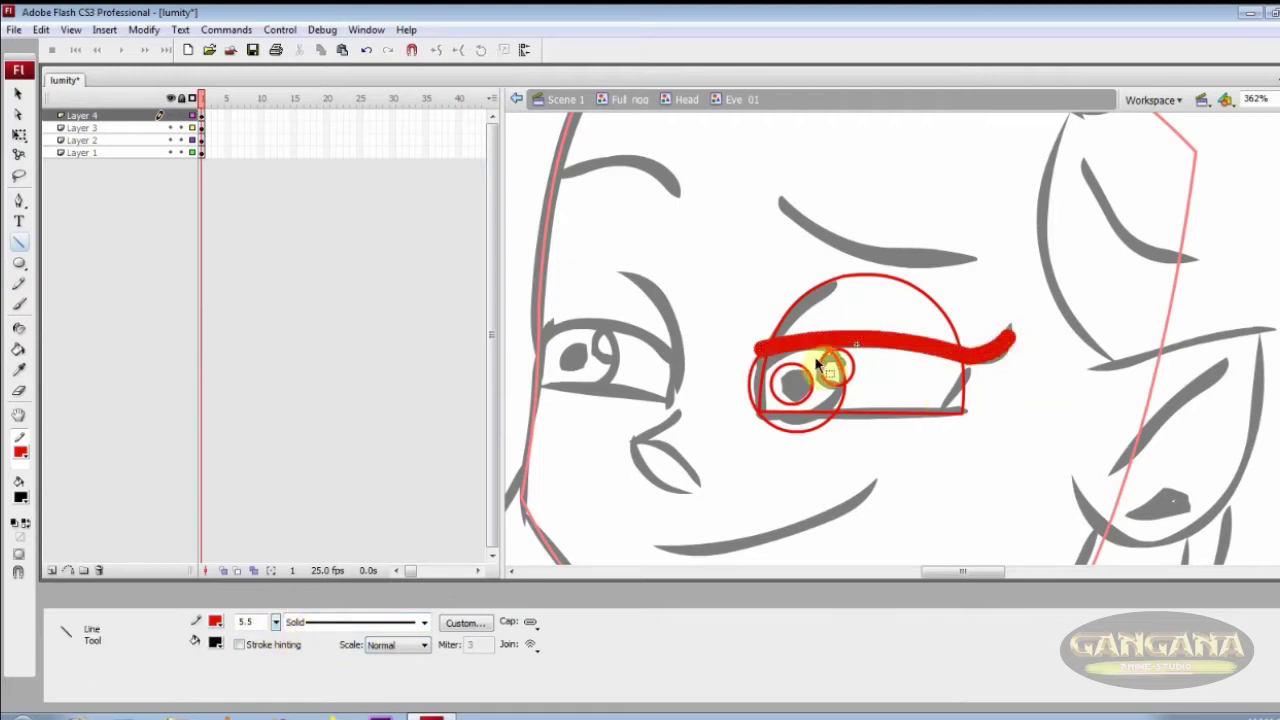
pyautogui.moveTo(888, 347); pyautogui.dragTo(888, 344)
pyautogui.moveTo(860, 404); pyautogui.dragTo(864, 422)
# Extend all four layers of the Eye_01 symbol to about frame 38
pyautogui.moveTo(252, 116); pyautogui.dragTo(345, 153)
pyautogui.press('F5')
pyautogui.press('F5')
pyautogui.click(983, 305)
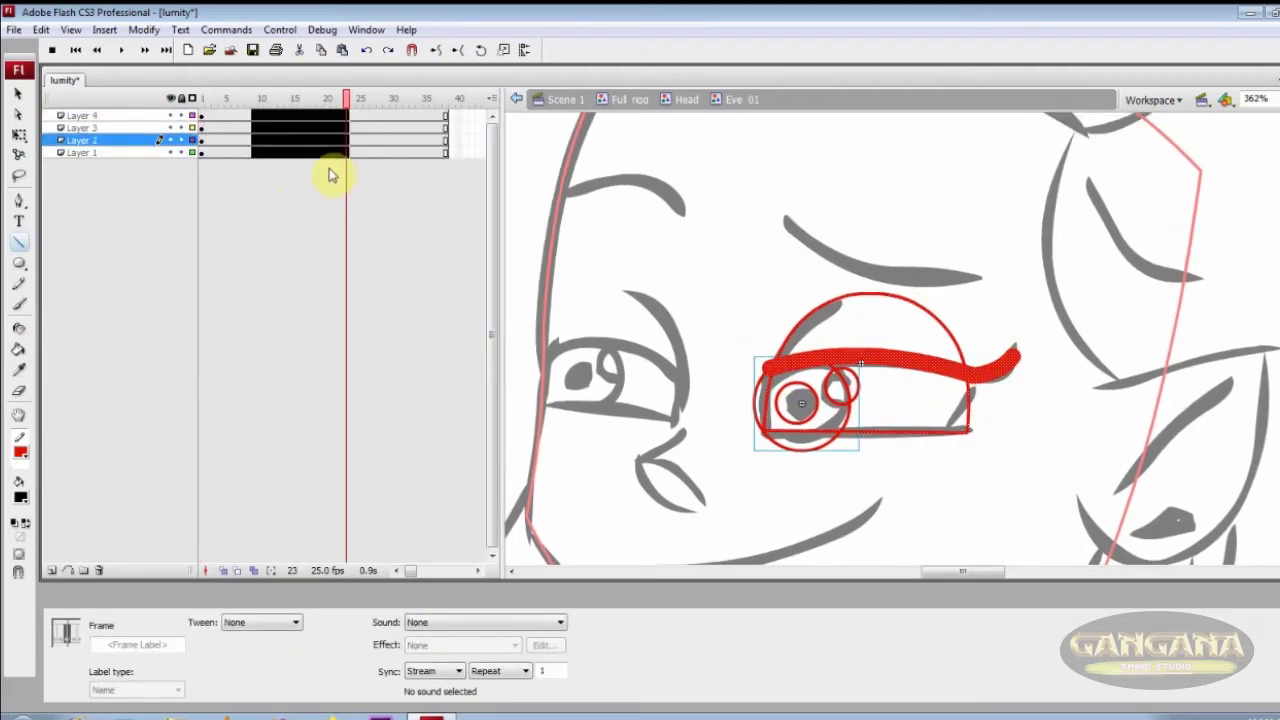
# Return to the Head symbol, copy the near eye over to the far eye and duplicate its symbol as Eye_02
pyautogui.press('q')
pyautogui.doubleClick(982, 334)
pyautogui.moveTo(972, 371); pyautogui.dragTo(700, 376)
pyautogui.rightClick(700, 376)
pyautogui.click(797, 703)
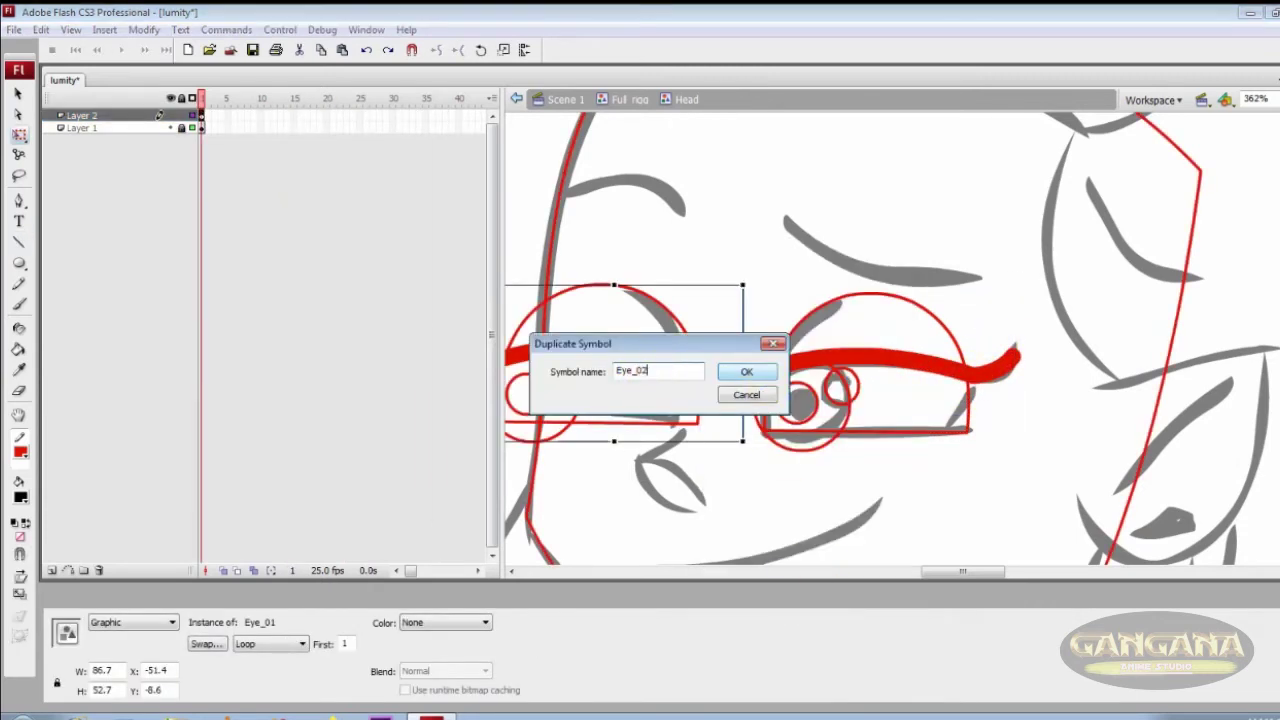
pyautogui.write('Eye_02')
pyautogui.click(746, 371)
# Narrow and place Eye_02 to fit the far eye sketch, and move its eyeball over the sketched iris
pyautogui.hscroll(-3, 814, 363)
pyautogui.moveTo(814, 363)
pyautogui.mouseDown()
pyautogui.moveTo(857, 349)
pyautogui.moveTo(836, 364)
pyautogui.mouseUp()
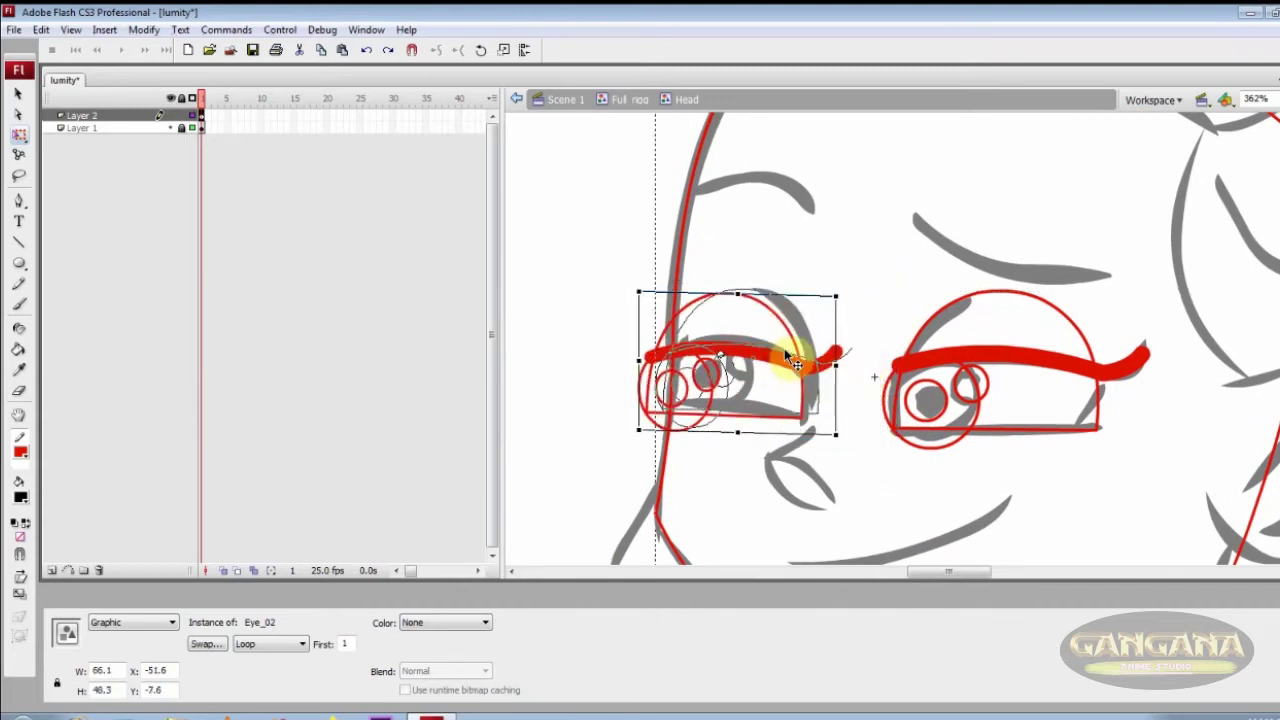
pyautogui.doubleClick(729, 375)
pyautogui.click(729, 394)
pyautogui.click(670, 411)
# In Eye_02, delete the lash flick beside the nose and form a short upward flick at the eyelid's face-edge end
pyautogui.click(849, 350)
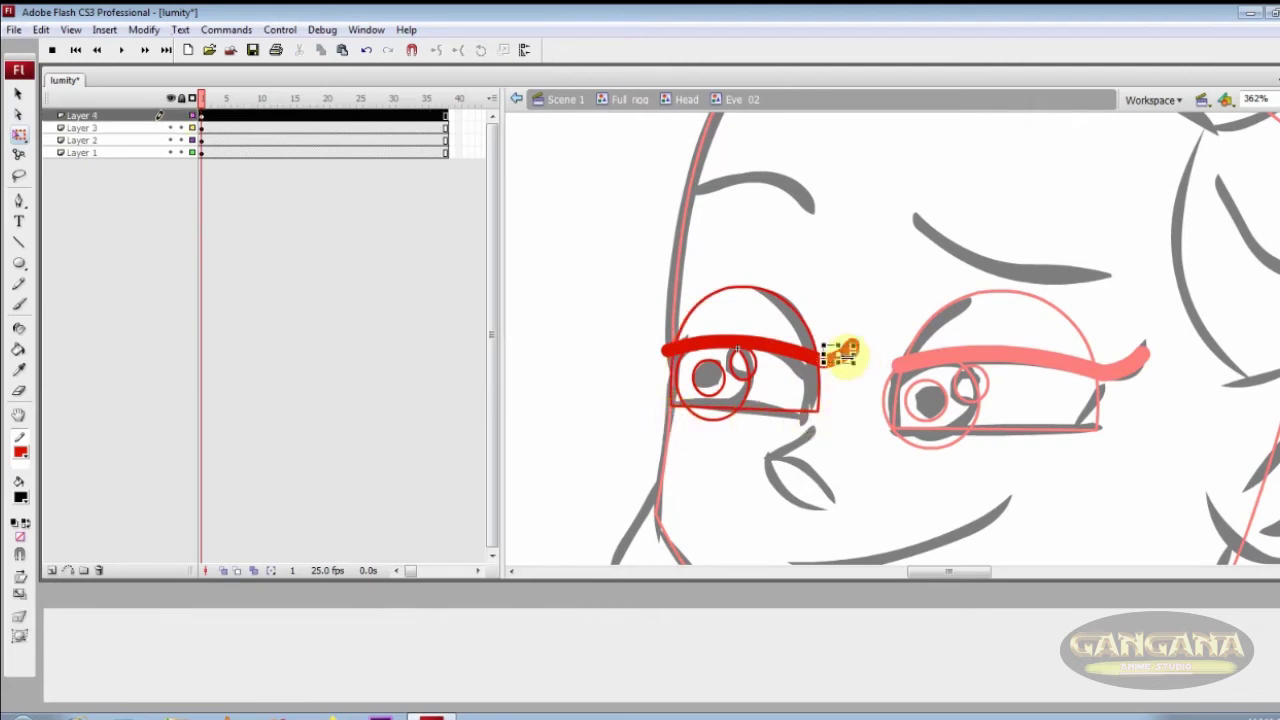
pyautogui.click(829, 357)
pyautogui.press('Delete')
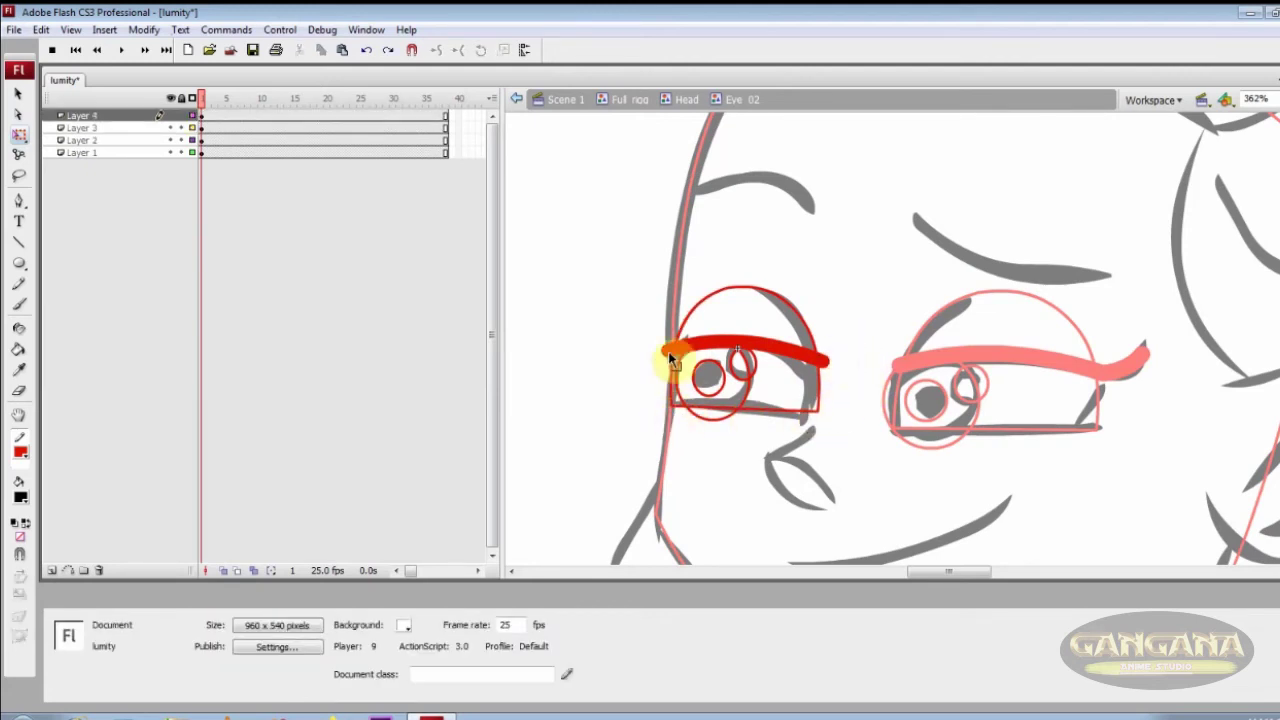
pyautogui.moveTo(663, 332); pyautogui.dragTo(666, 345)
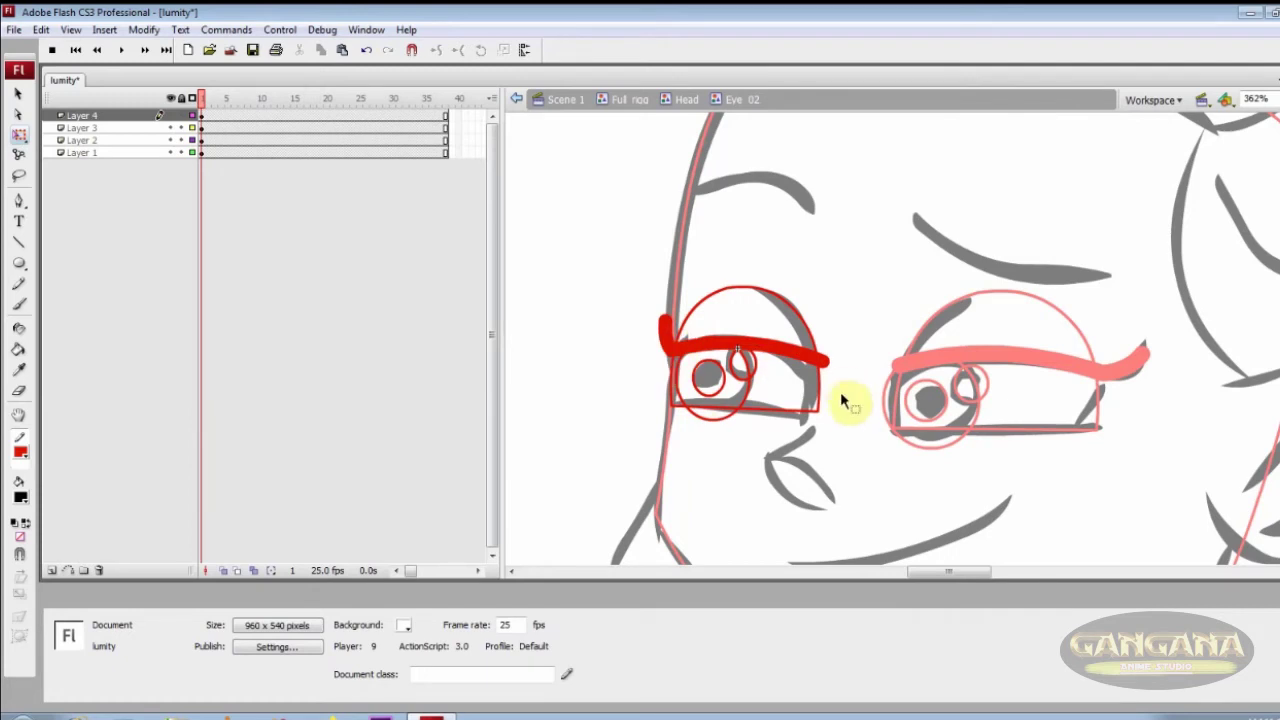
pyautogui.doubleClick(813, 472)
# Distribute both eyes to their own layers in the Head symbol and lock those layers
pyautogui.keyDown('shift'); pyautogui.click(932, 385); pyautogui.keyUp('shift')
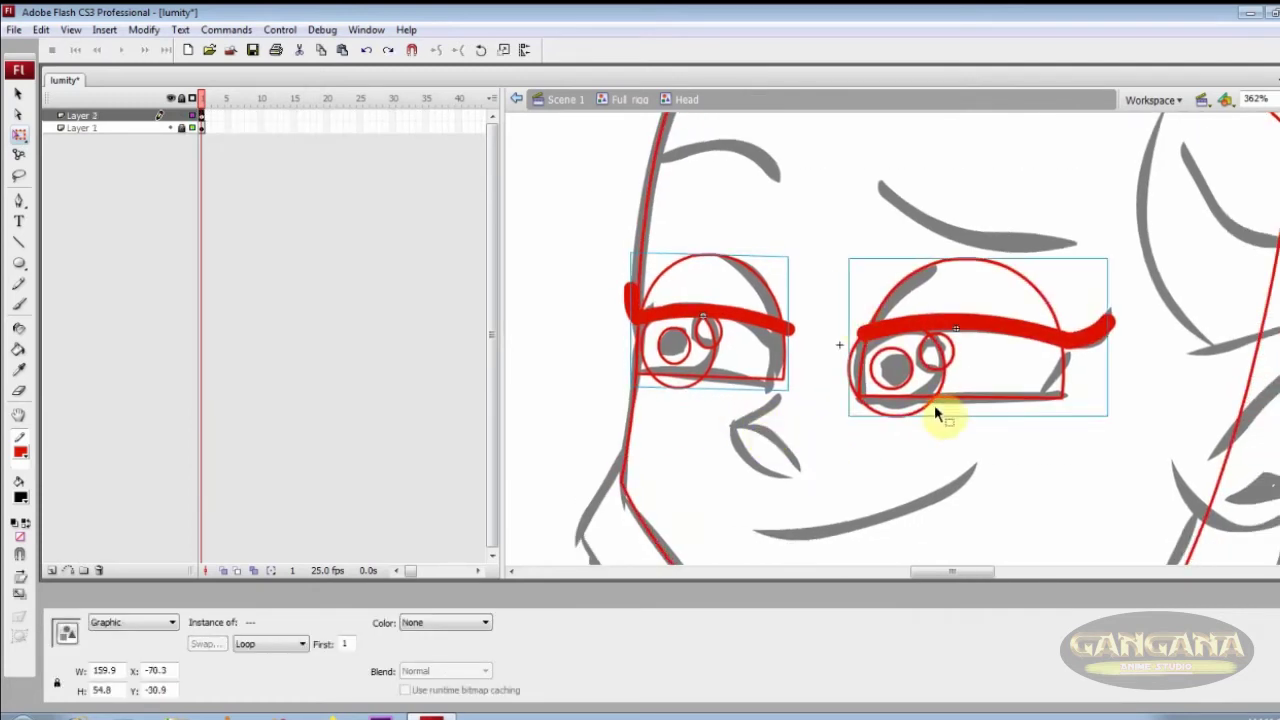
pyautogui.hotkey('ctrl', 'shift', 'd')
pyautogui.click(173, 140)
pyautogui.click(173, 140)
# Draw the short upper nose line below the far eye at stroke height 1
pyautogui.press('n')
pyautogui.moveTo(788, 398); pyautogui.dragTo(727, 432)
pyautogui.click(255, 621)
pyautogui.write('1')
pyautogui.press('Return')
pyautogui.click(733, 435)
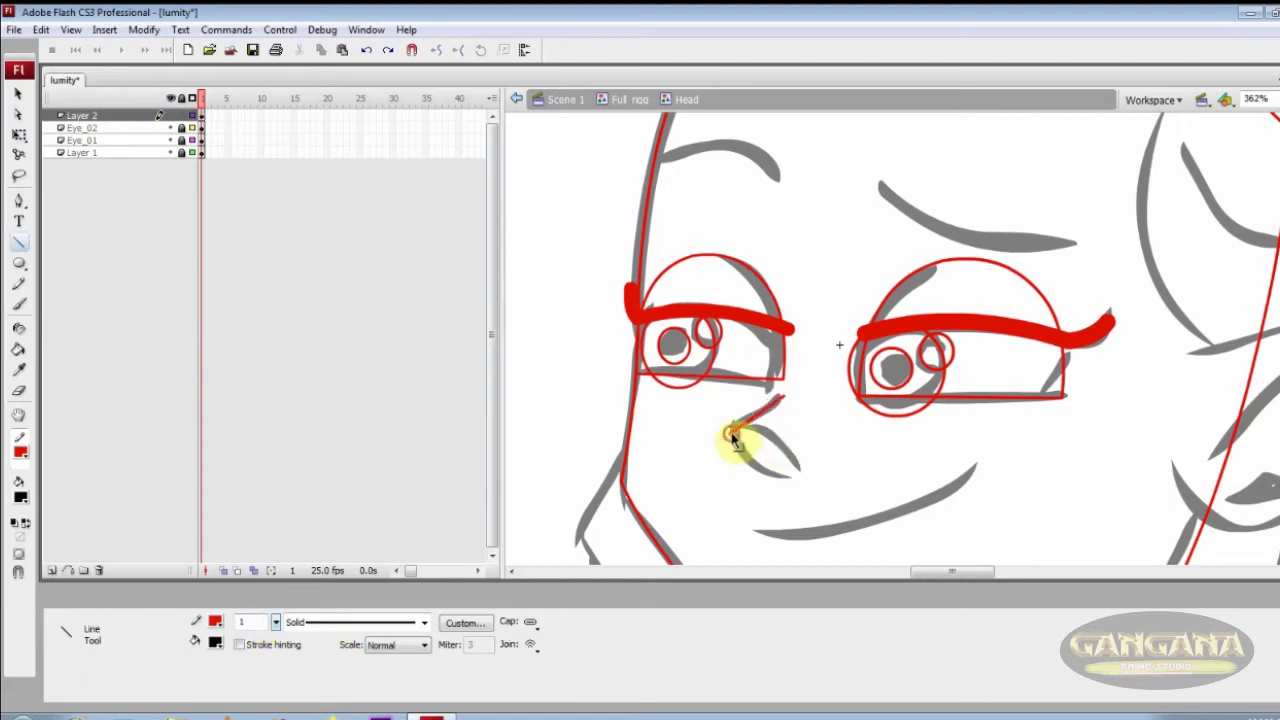
# Convert the nose line to a graphic symbol named Nose
pyautogui.hotkey('ctrl', 'a')
pyautogui.press('F8')
pyautogui.write('Nose')
pyautogui.press('Return')
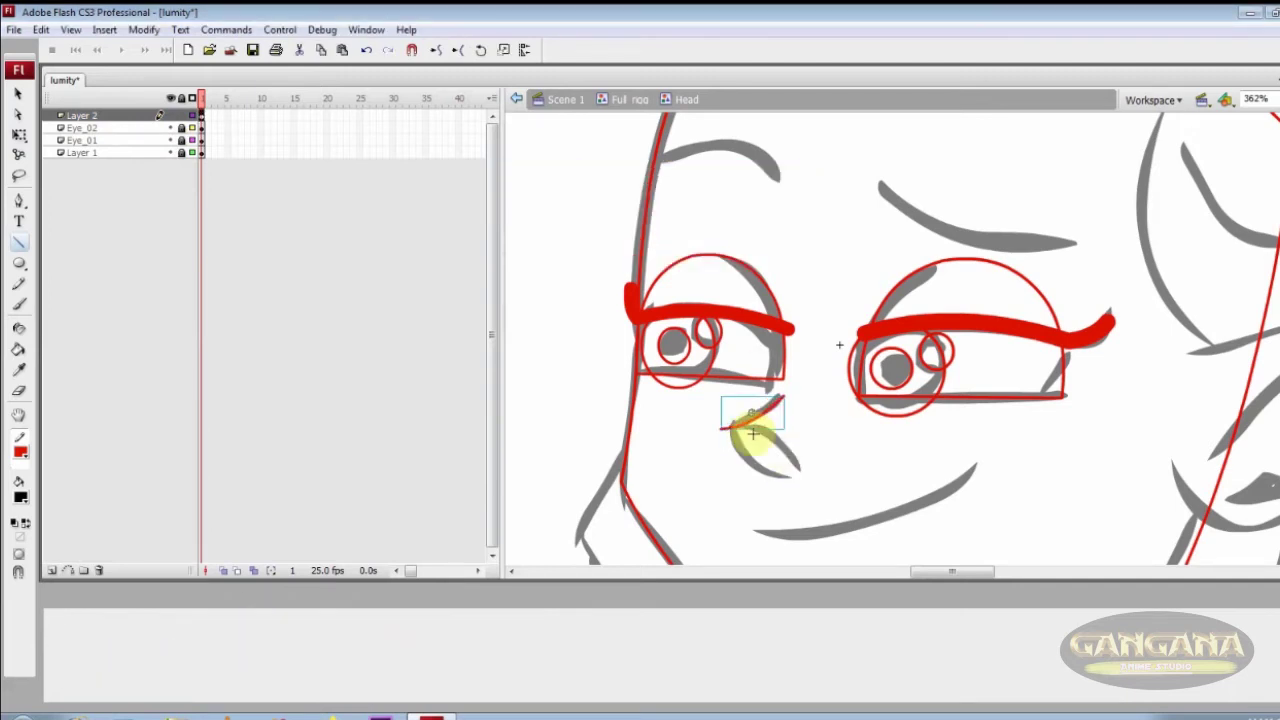
# Inside the Nose symbol, trace the two curved lines of the nose tip and a short base line
pyautogui.doubleClick(750, 420)
pyautogui.moveTo(733, 428)
pyautogui.mouseDown()
pyautogui.moveTo(754, 471)
pyautogui.moveTo(795, 464)
pyautogui.moveTo(811, 478)
pyautogui.moveTo(786, 487)
pyautogui.mouseUp()
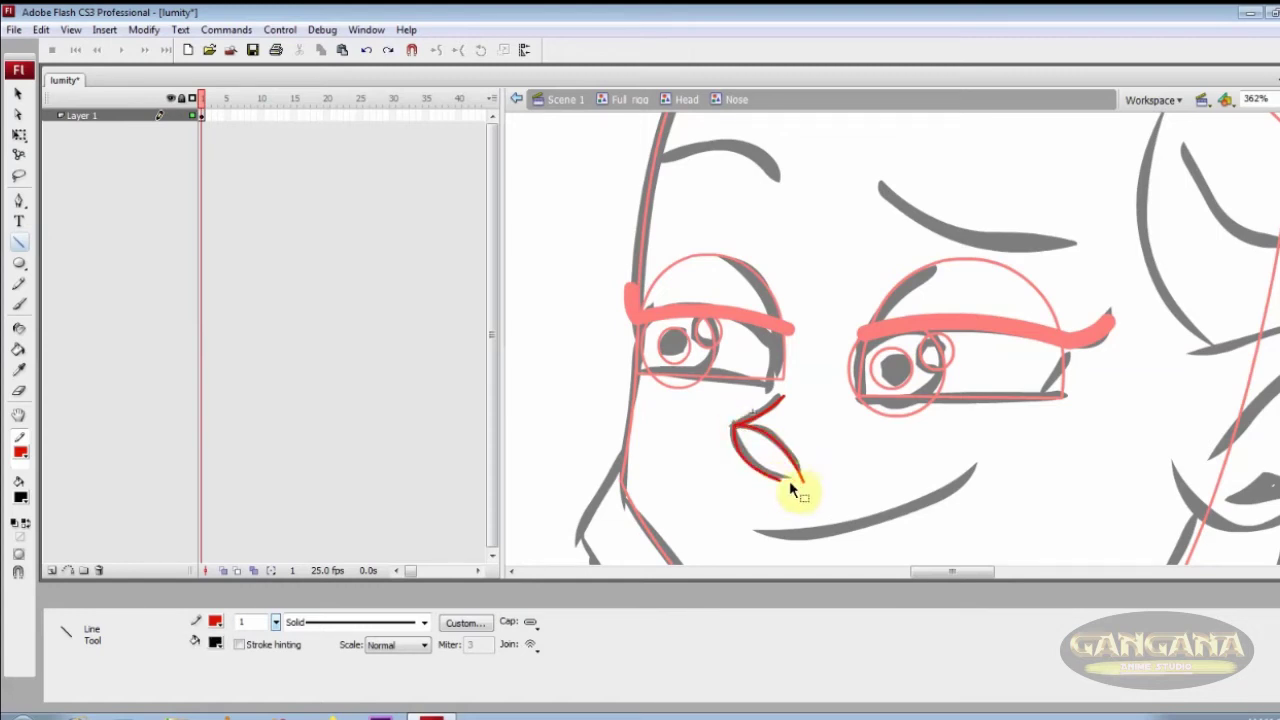
pyautogui.moveTo(797, 483); pyautogui.dragTo(821, 477)
pyautogui.doubleClick(827, 437)
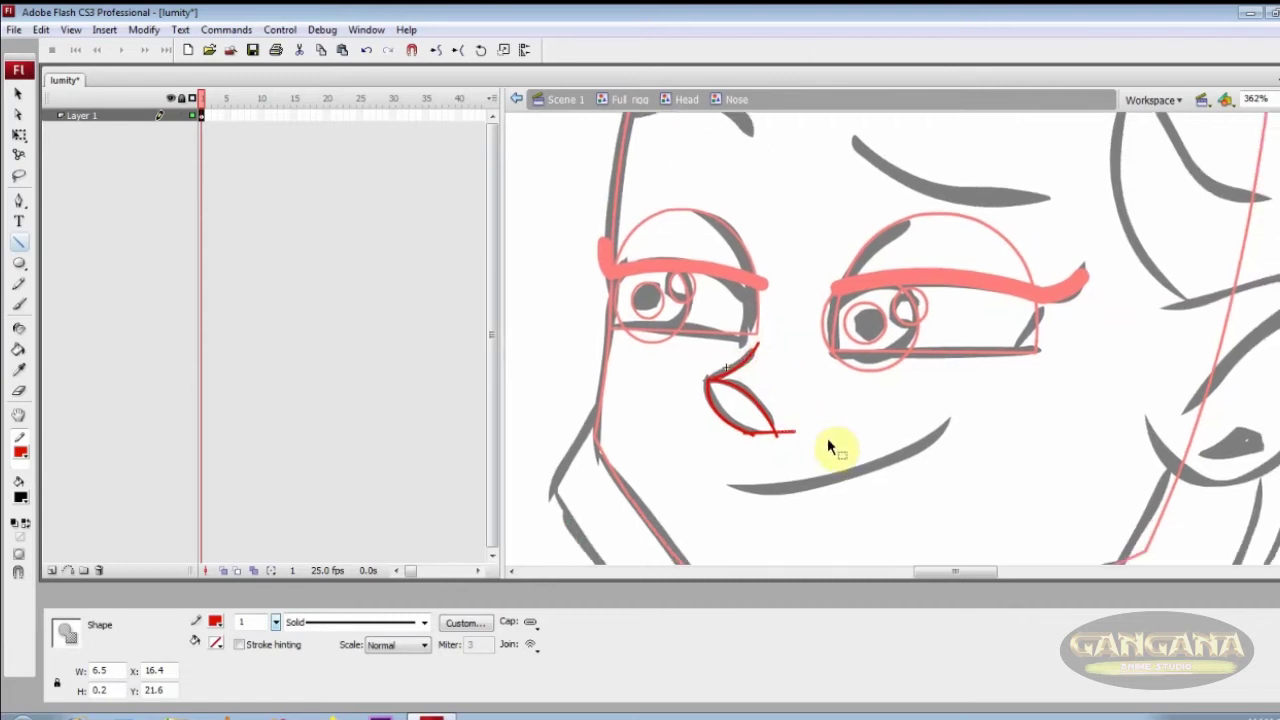
# Distribute the nose to its own layer, lock it and make Layer 2 the drawing layer
pyautogui.hotkey('ctrl', 'shift', 'd')
pyautogui.click(181, 128)
pyautogui.click(146, 116)
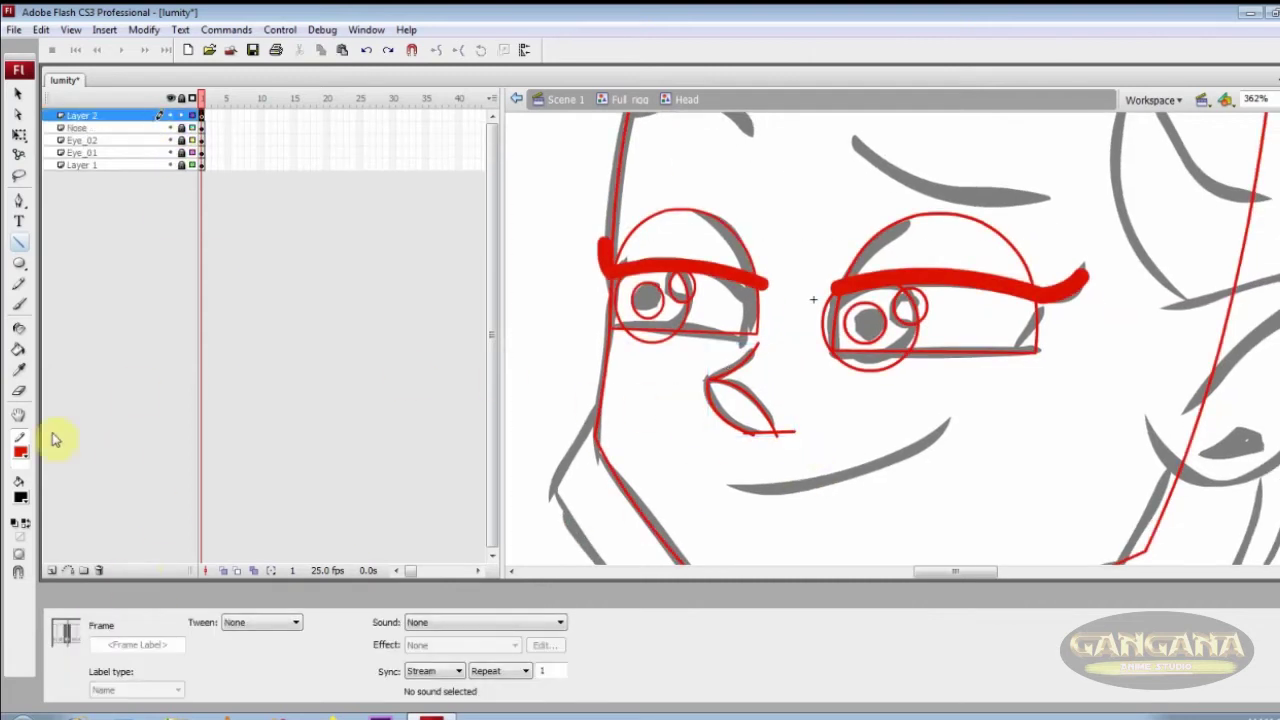
# Trace the smiling mouth as a single curved line at stroke height 2
pyautogui.click(19, 263)
pyautogui.click(18, 241)
pyautogui.moveTo(735, 487); pyautogui.dragTo(950, 423)
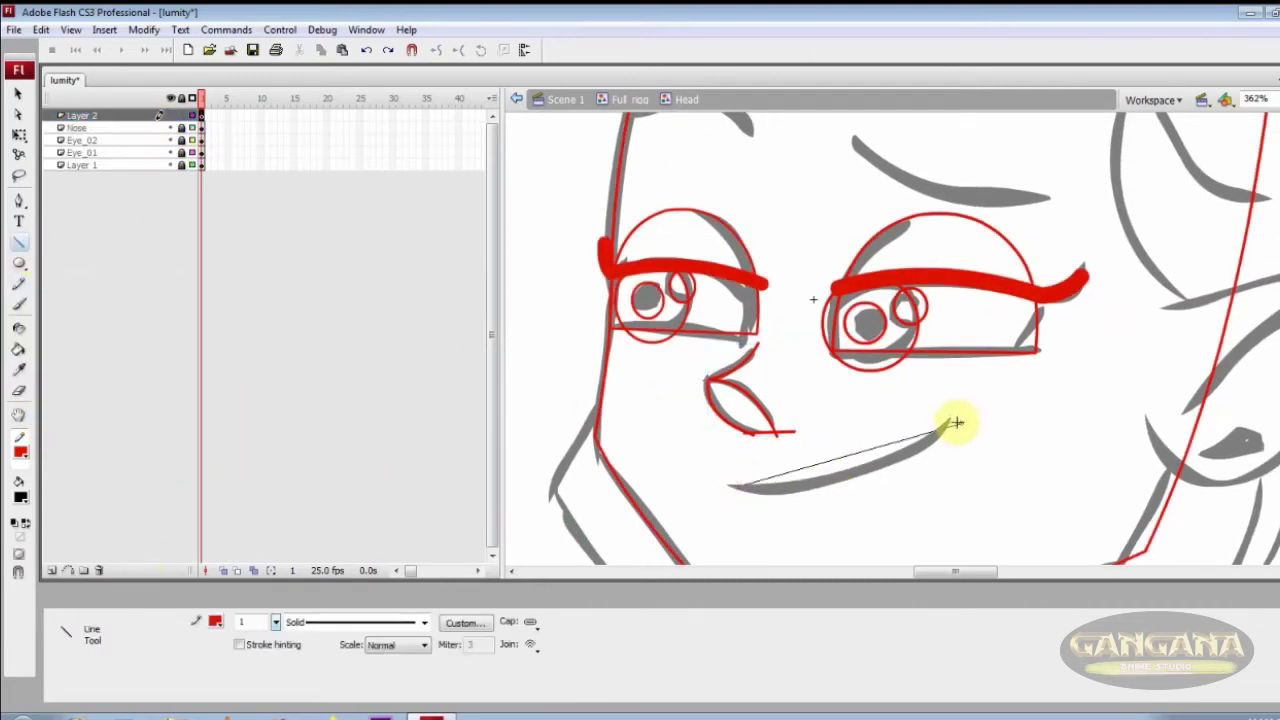
pyautogui.moveTo(857, 483); pyautogui.dragTo(857, 484)
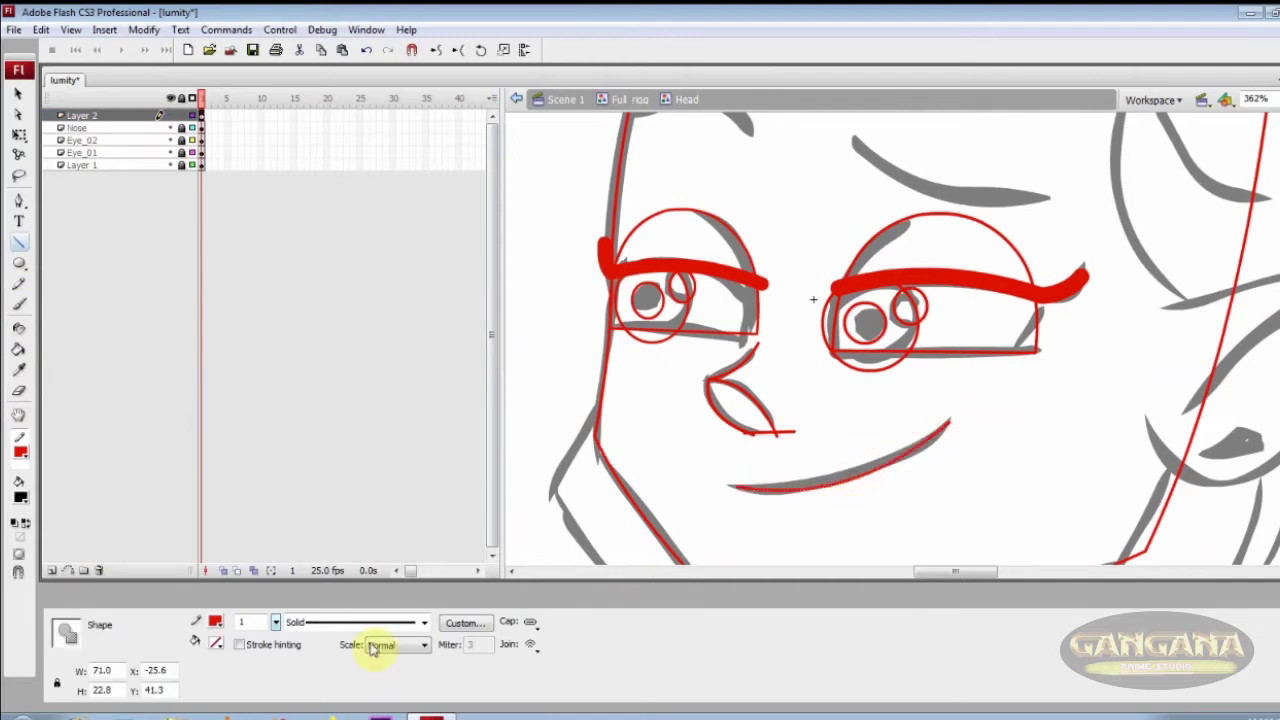
pyautogui.click(934, 488)
pyautogui.keyDown('ctrl'); pyautogui.click(929, 446); pyautogui.keyUp('ctrl')
# Convert the mouth curve to a graphic symbol named Mouth and extend its timeline to frame 32
pyautogui.press('F8')
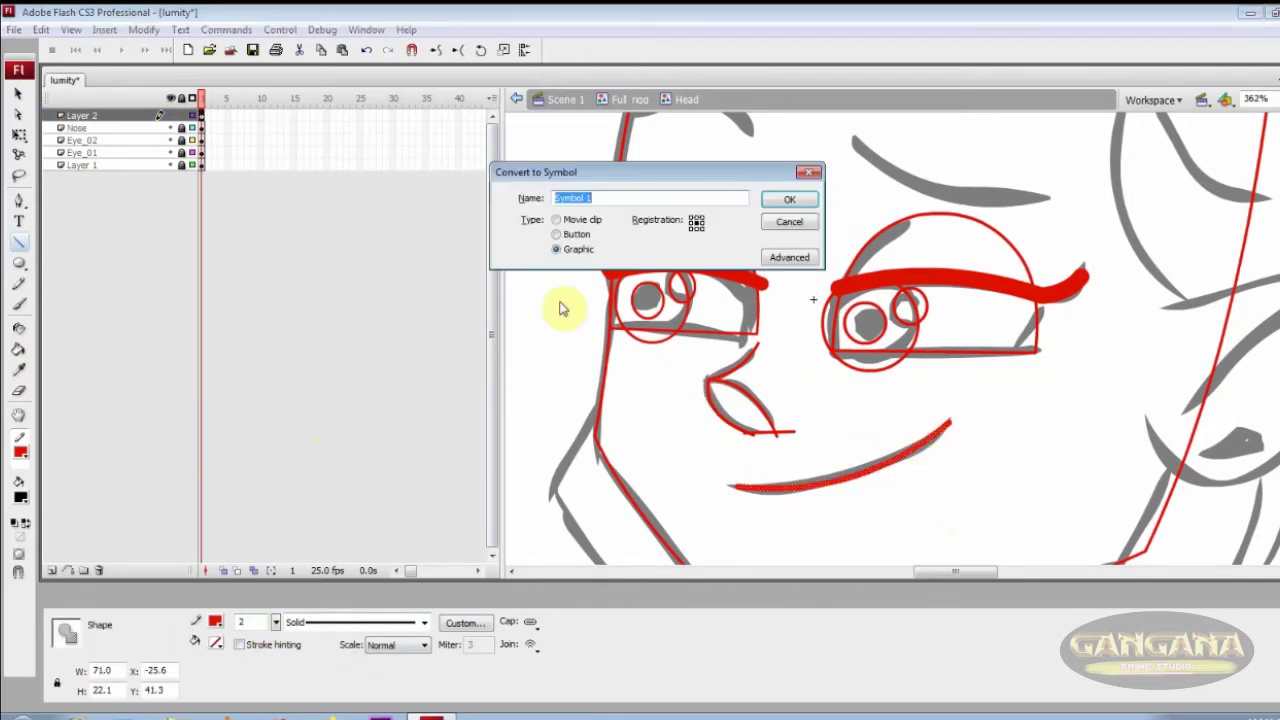
pyautogui.write('Mouth')
pyautogui.press('Return')
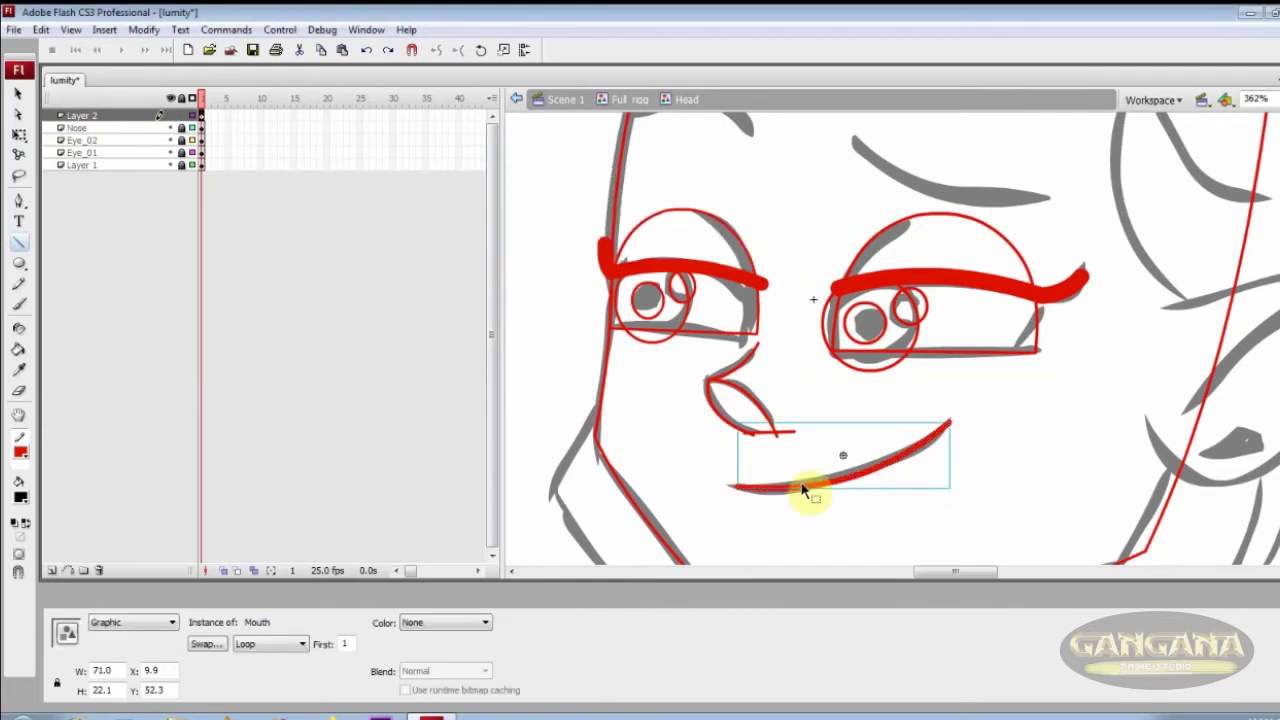
pyautogui.doubleClick(800, 486)
pyautogui.moveTo(318, 116); pyautogui.dragTo(400, 140)
pyautogui.press('F5')
pyautogui.hotkey('ctrl', '-')
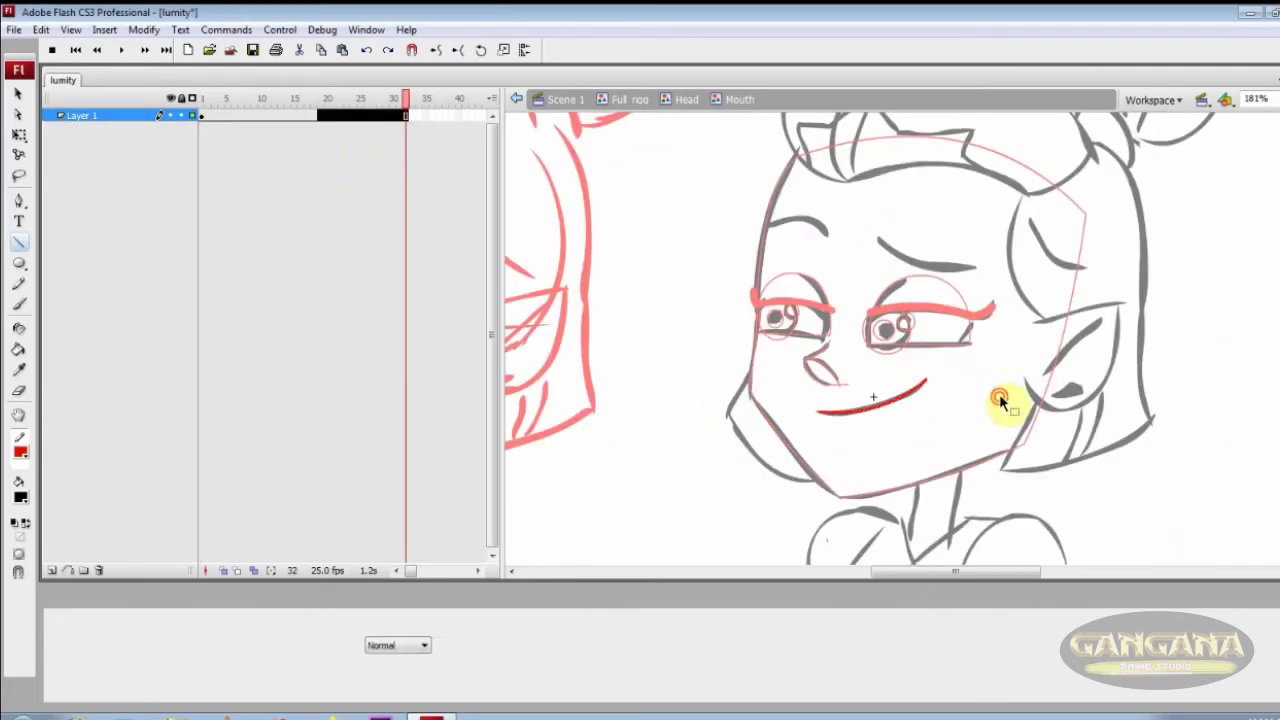
# Return to the Head symbol, move the mouth to its own layer and lock that layer
pyautogui.doubleClick(1001, 402)
pyautogui.hotkey('ctrl', 'shift', 'n')
pyautogui.click(181, 128)
# Trace the front, top and lower edges of the swept front hair, and the curved hairline down to the ear
pyautogui.moveTo(720, 168)
pyautogui.mouseDown()
pyautogui.moveTo(775, 262)
pyautogui.moveTo(795, 262)
pyautogui.mouseUp()
pyautogui.hotkey('ctrl', 'z')
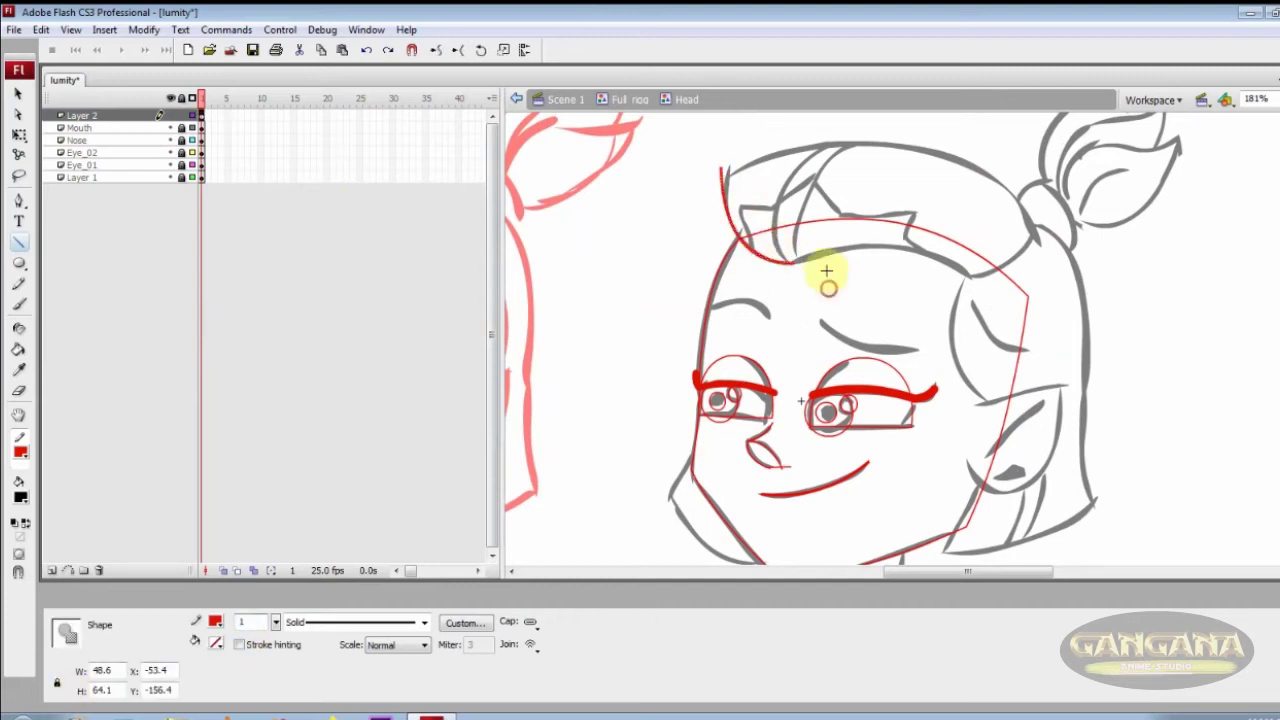
pyautogui.scroll(1, 716, 206)
pyautogui.moveTo(725, 199); pyautogui.dragTo(840, 179)
pyautogui.moveTo(840, 179); pyautogui.dragTo(1030, 268)
pyautogui.moveTo(792, 296); pyautogui.dragTo(985, 440)
pyautogui.hscroll(2, 928, 430)
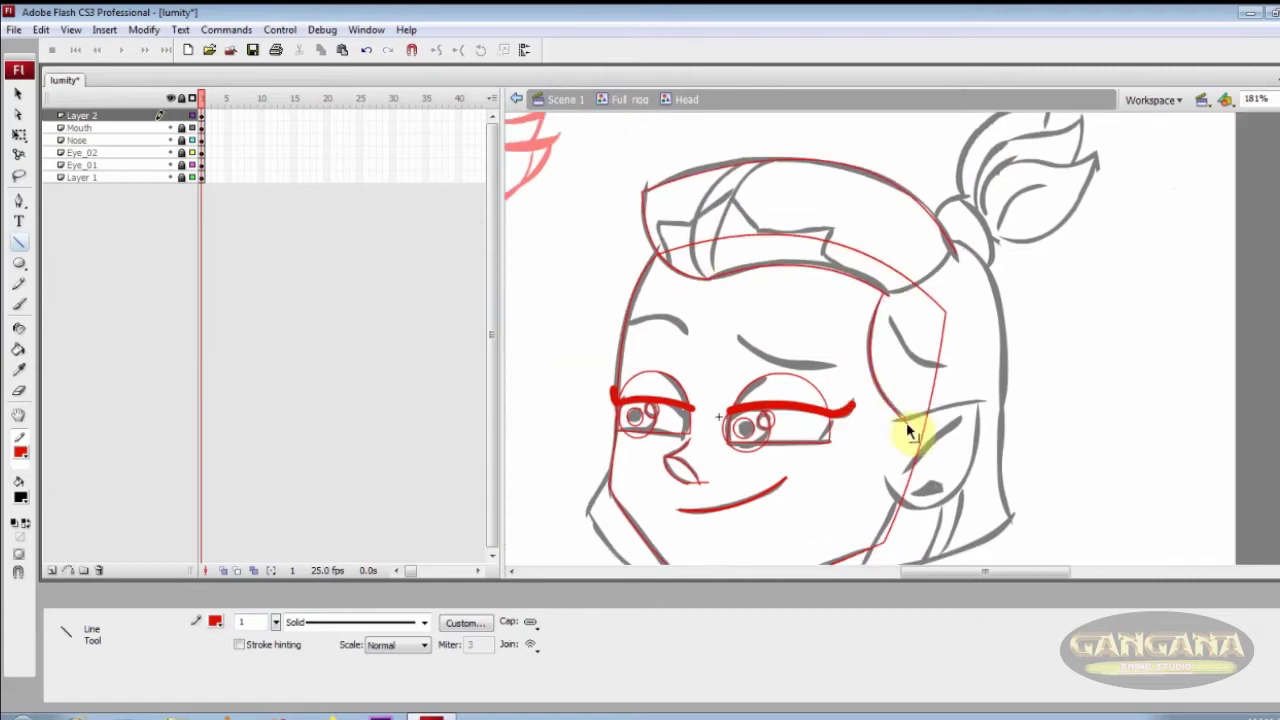
# Trace the hair edge from the ear down to the jaw, remove the stray segment and outline the hair's bottom edge
pyautogui.scroll(-2, 912, 410)
pyautogui.moveTo(902, 368); pyautogui.dragTo(898, 371)
pyautogui.moveTo(917, 377); pyautogui.dragTo(861, 538)
pyautogui.moveTo(890, 440); pyautogui.dragTo(894, 438)
pyautogui.keyDown('ctrl'); pyautogui.click(863, 533); pyautogui.keyUp('ctrl')
pyautogui.press('Delete')
pyautogui.moveTo(862, 521); pyautogui.dragTo(1018, 466)
# Trace the back of the hair from the hair tie down to the bottom corner
pyautogui.scroll(1, 921, 494)
pyautogui.hscroll(1, 921, 494)
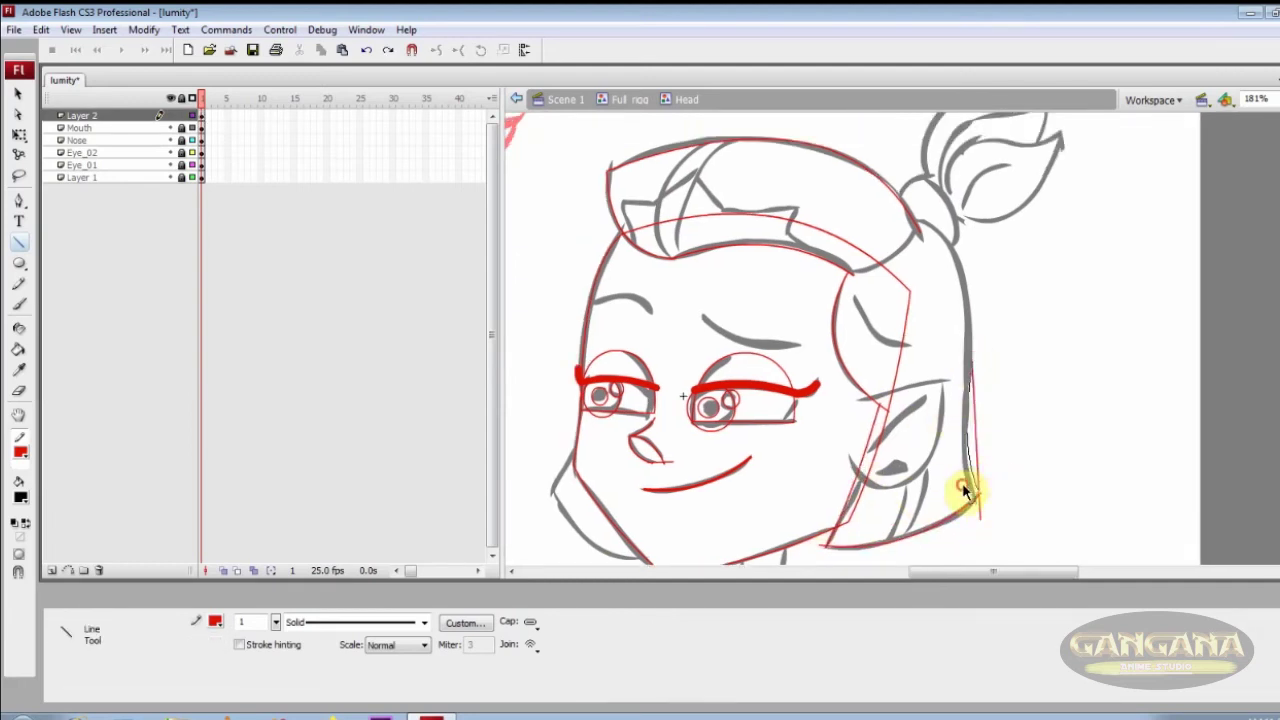
pyautogui.scroll(1, 963, 491)
pyautogui.moveTo(912, 264); pyautogui.dragTo(974, 378)
pyautogui.keyDown('ctrl'); pyautogui.click(979, 392); pyautogui.keyUp('ctrl')
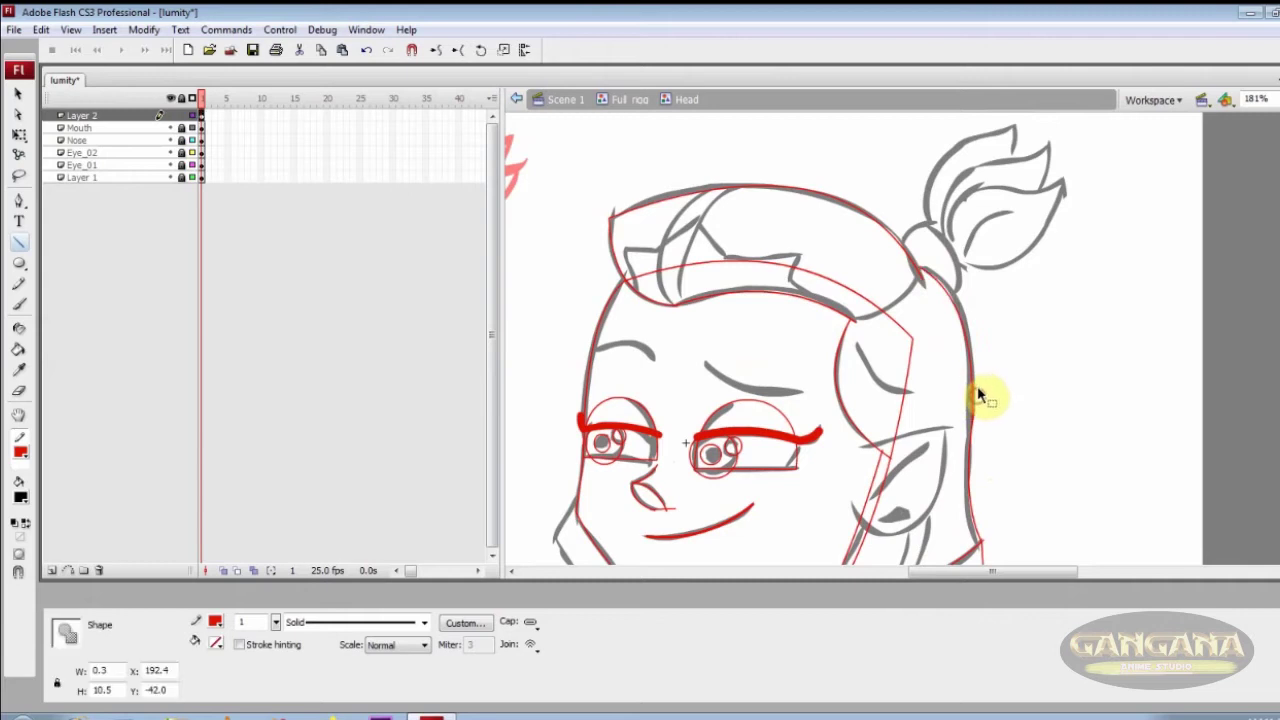
# Trace the curved hair tie at the base of the ponytail and clean up its overlapping line ends
pyautogui.moveTo(943, 290); pyautogui.dragTo(953, 350)
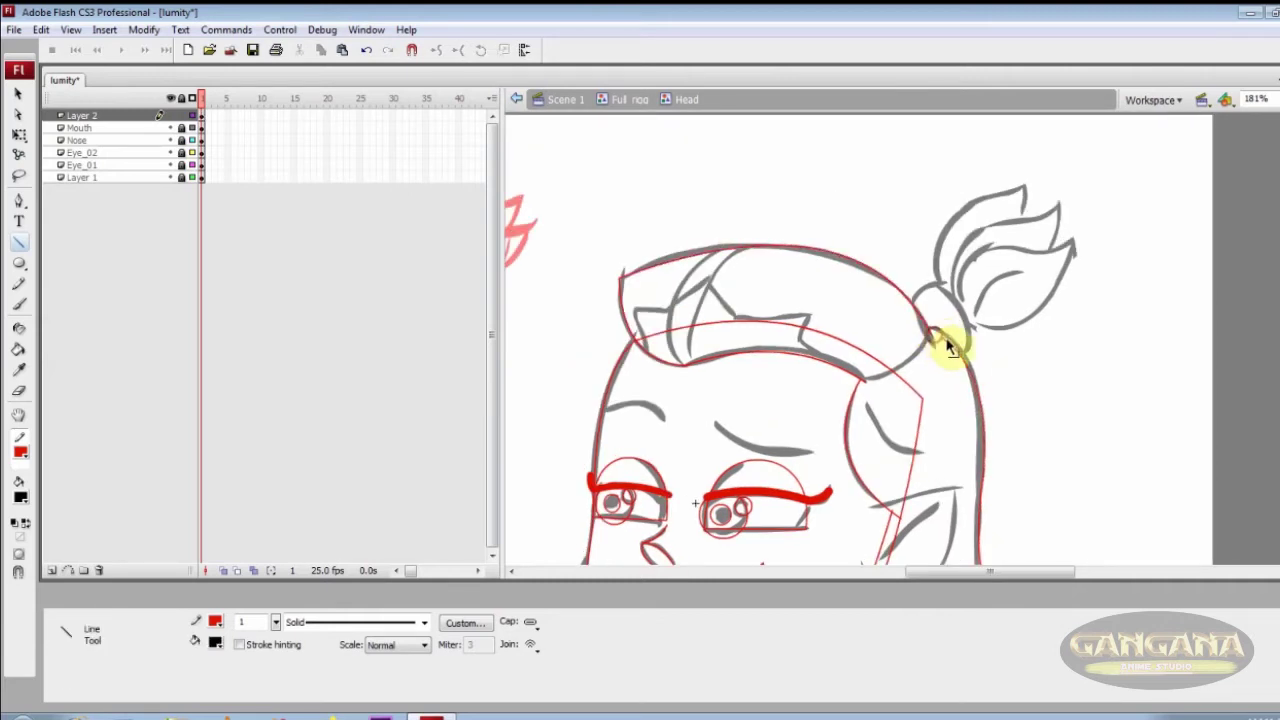
pyautogui.scroll(1, 917, 340)
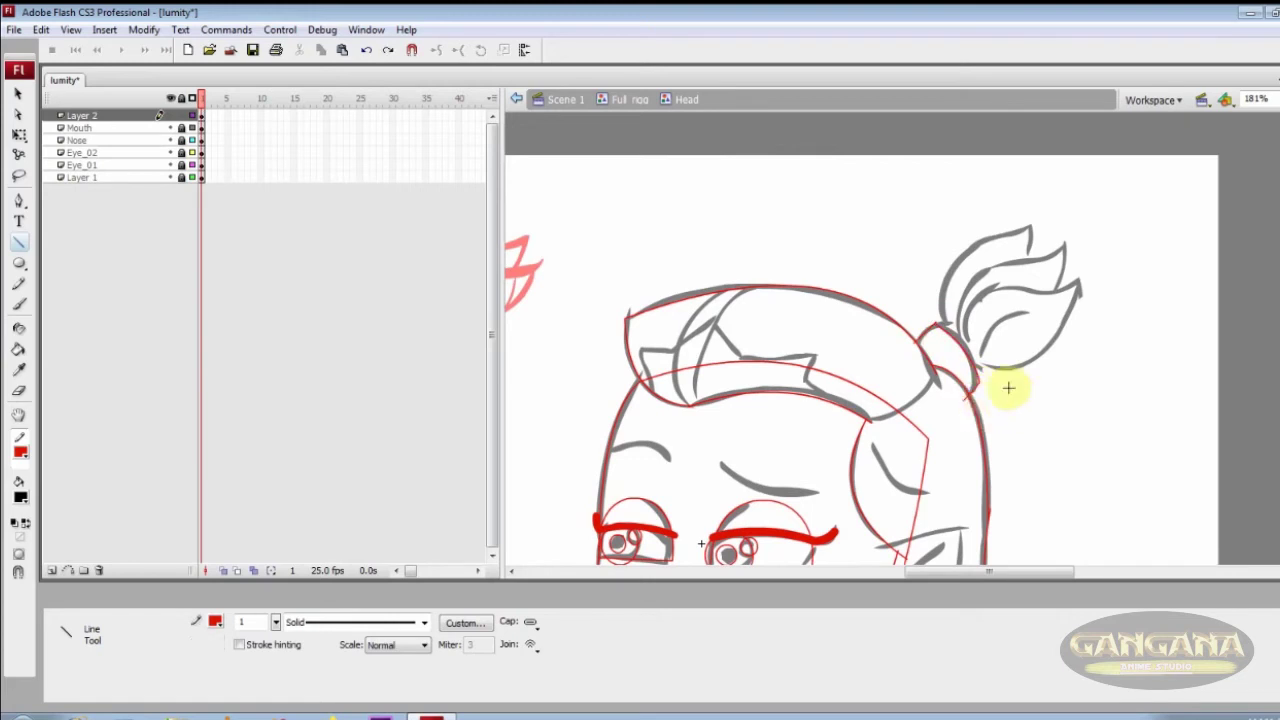
pyautogui.keyDown('ctrl'); pyautogui.click(943, 337); pyautogui.keyUp('ctrl')
pyautogui.keyDown('ctrl'); pyautogui.click(955, 343); pyautogui.keyUp('ctrl')
pyautogui.click(980, 391)
pyautogui.click(914, 349)
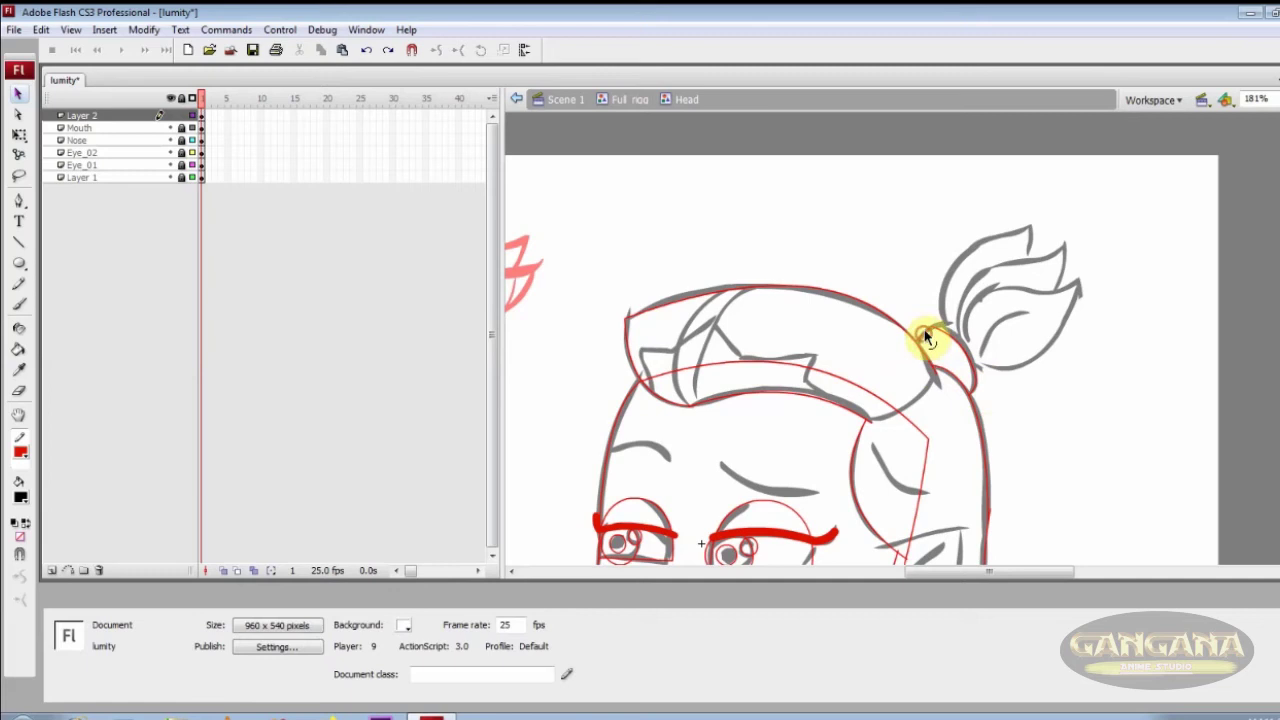
# Trace the rear edge of the front hair from the hair tie to the hairline above the ear
pyautogui.scroll(-1, 967, 408)
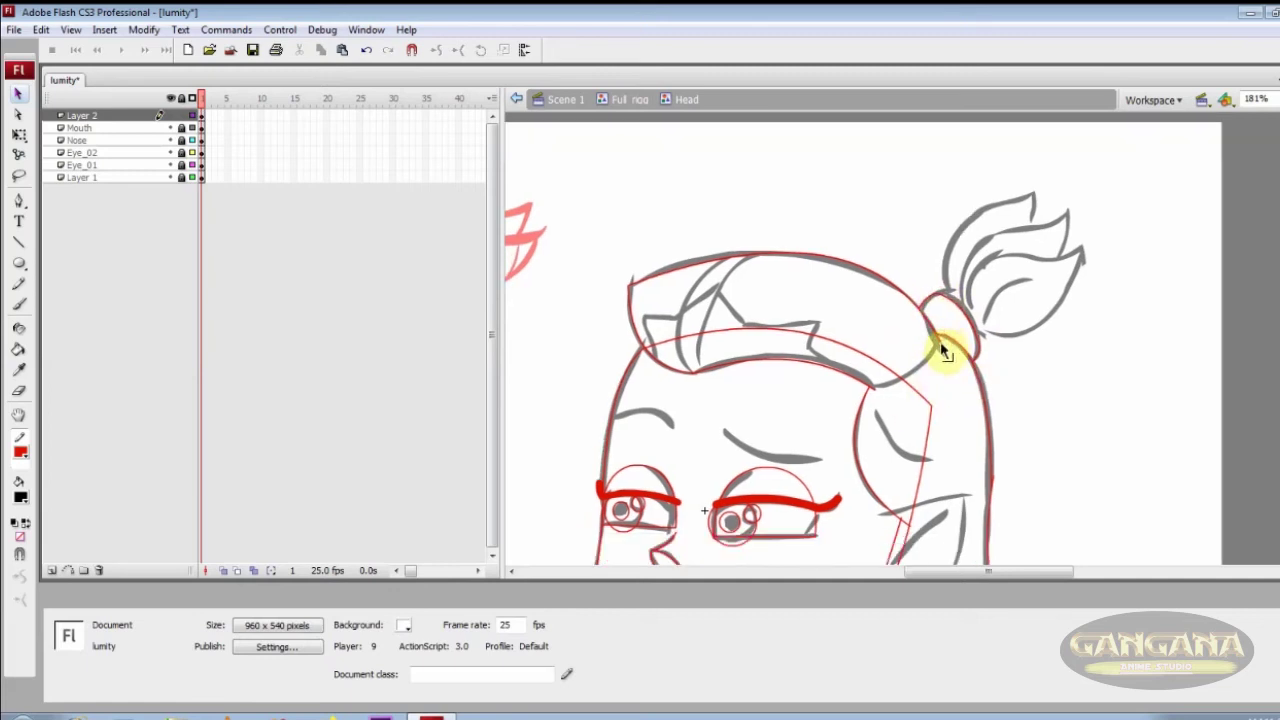
pyautogui.moveTo(925, 382); pyautogui.dragTo(882, 398)
pyautogui.scroll(-2, 927, 365)
# Draw the short curved strand line in the hair above the ear at stroke height 2
pyautogui.press('n')
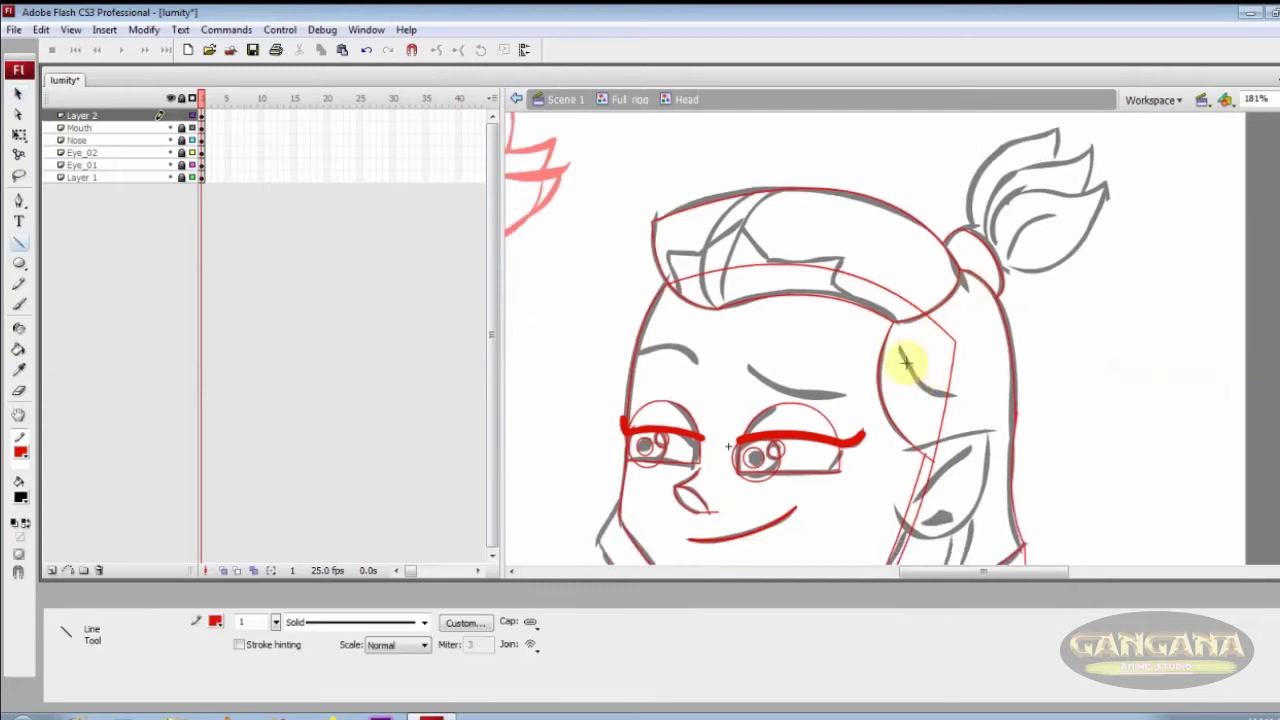
pyautogui.moveTo(923, 388); pyautogui.dragTo(950, 395)
pyautogui.click(251, 623)
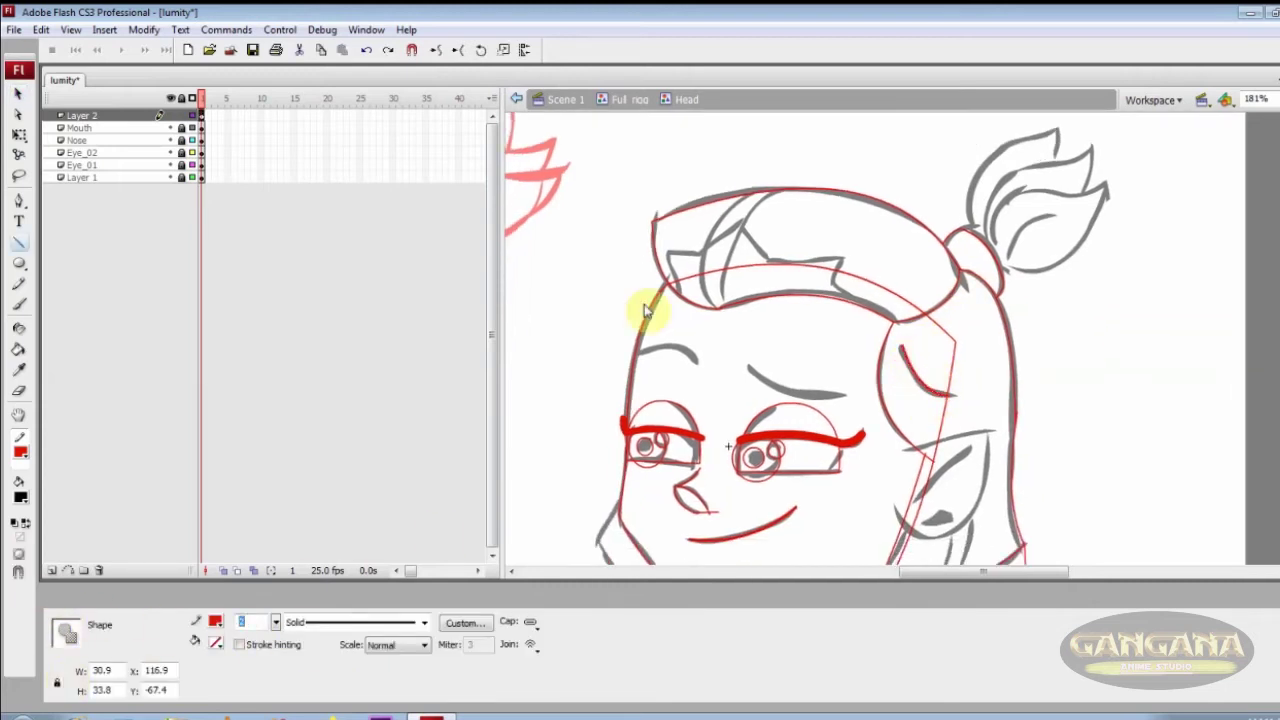
# Trace the zigzag line across the front hair and draw a group of two curved strands crossing it
pyautogui.moveTo(690, 259); pyautogui.dragTo(740, 224)
pyautogui.moveTo(740, 224)
pyautogui.mouseDown()
pyautogui.moveTo(773, 262)
pyautogui.moveTo(849, 257)
pyautogui.mouseUp()
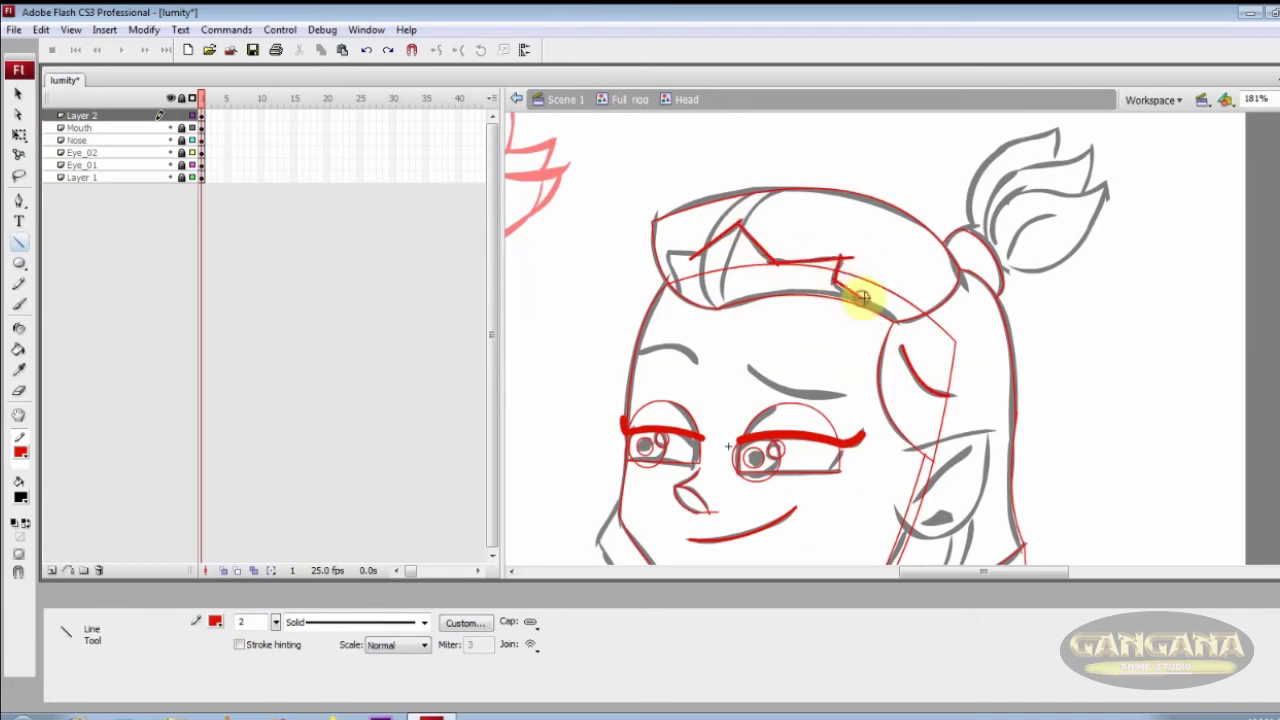
pyautogui.moveTo(668, 252)
pyautogui.mouseDown()
pyautogui.moveTo(700, 252)
pyautogui.moveTo(680, 300)
pyautogui.moveTo(776, 190)
pyautogui.mouseUp()
pyautogui.doubleClick(757, 255)
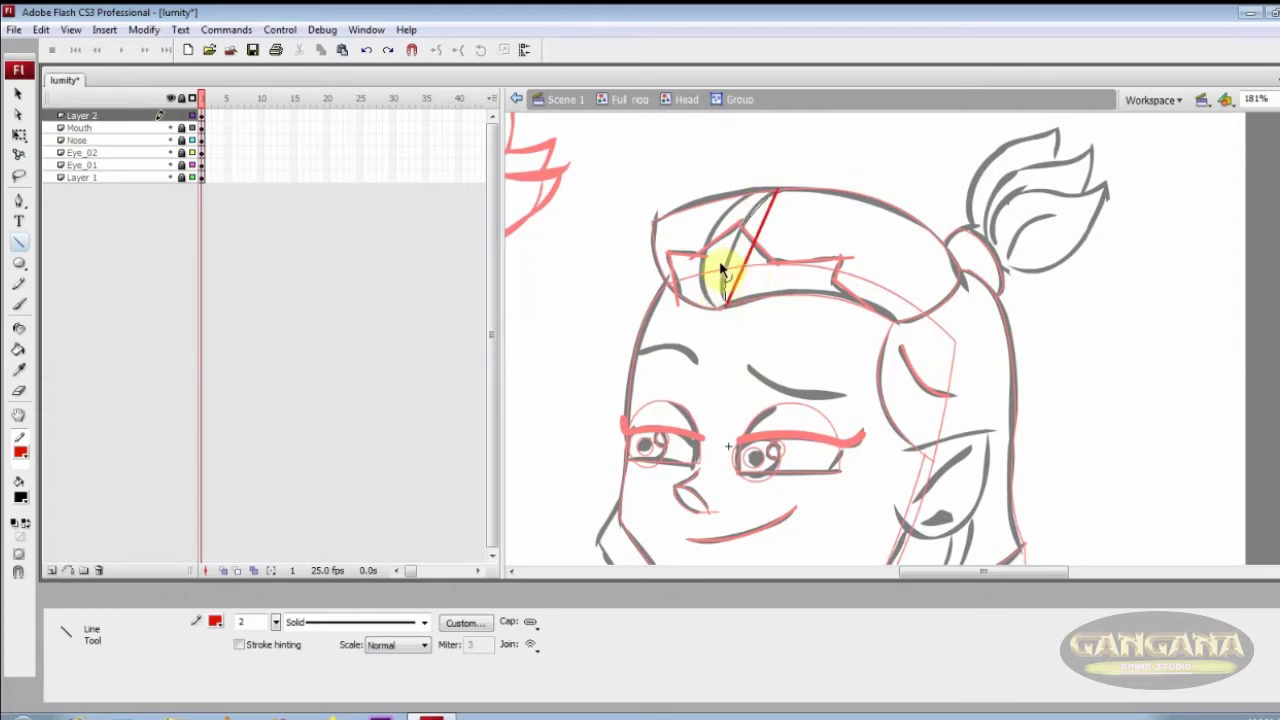
pyautogui.moveTo(703, 295); pyautogui.dragTo(703, 297)
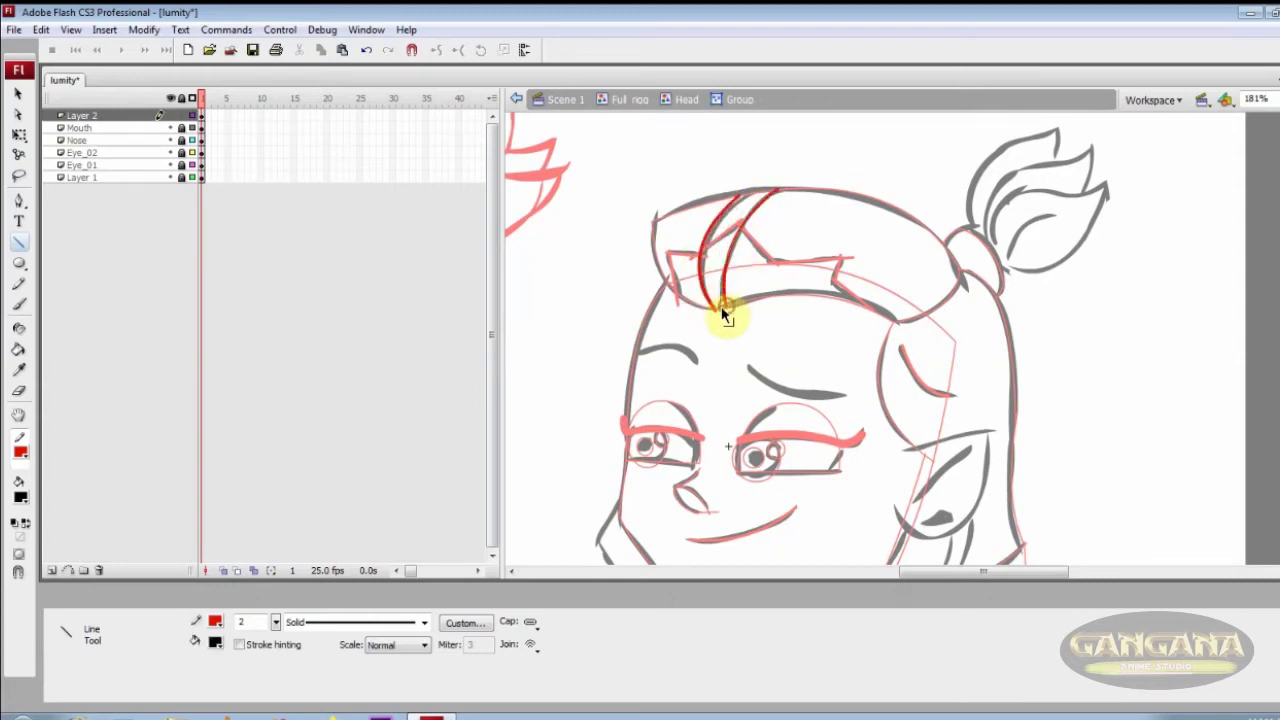
# Leave the strand group and convert the complete hair drawing on Layer 2 to a graphic symbol named Hair
pyautogui.press('v')
pyautogui.doubleClick(745, 250)
pyautogui.click(800, 266)
pyautogui.click(716, 256)
pyautogui.click(726, 251)
pyautogui.click(708, 266)
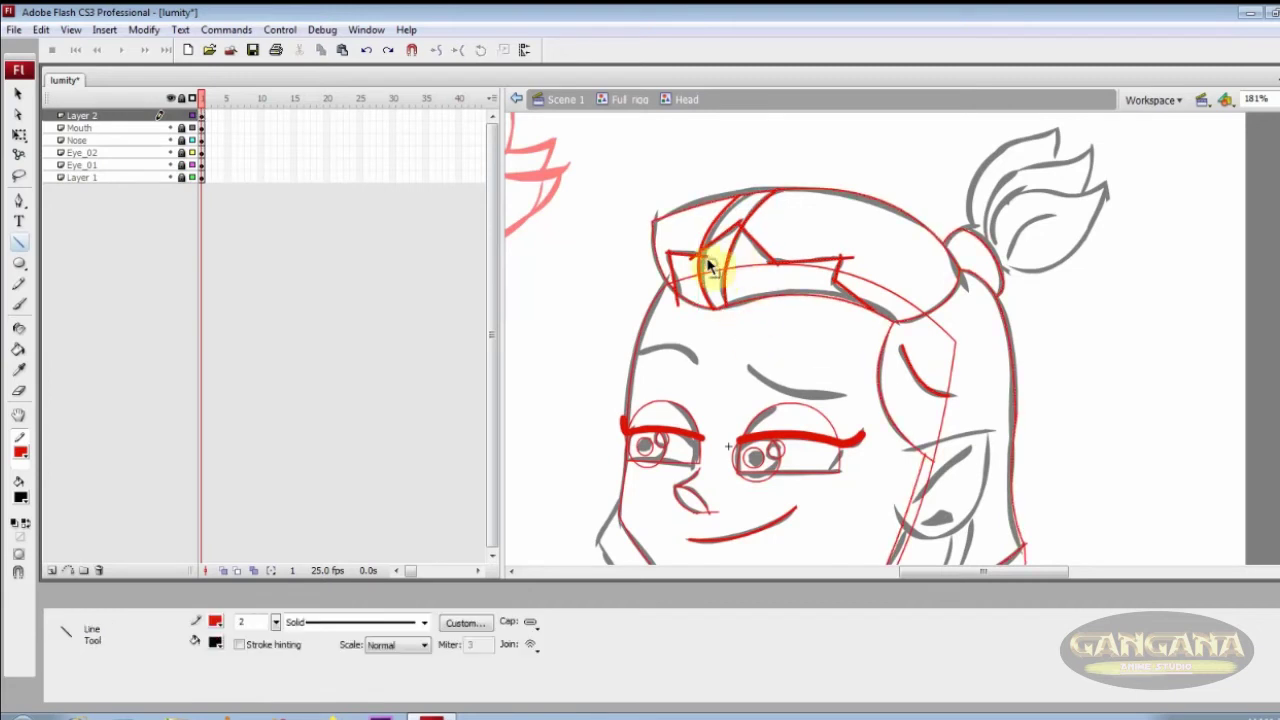
pyautogui.hotkey('ctrl', '-')
pyautogui.press('z')
pyautogui.moveTo(899, 314); pyautogui.dragTo(731, 278)
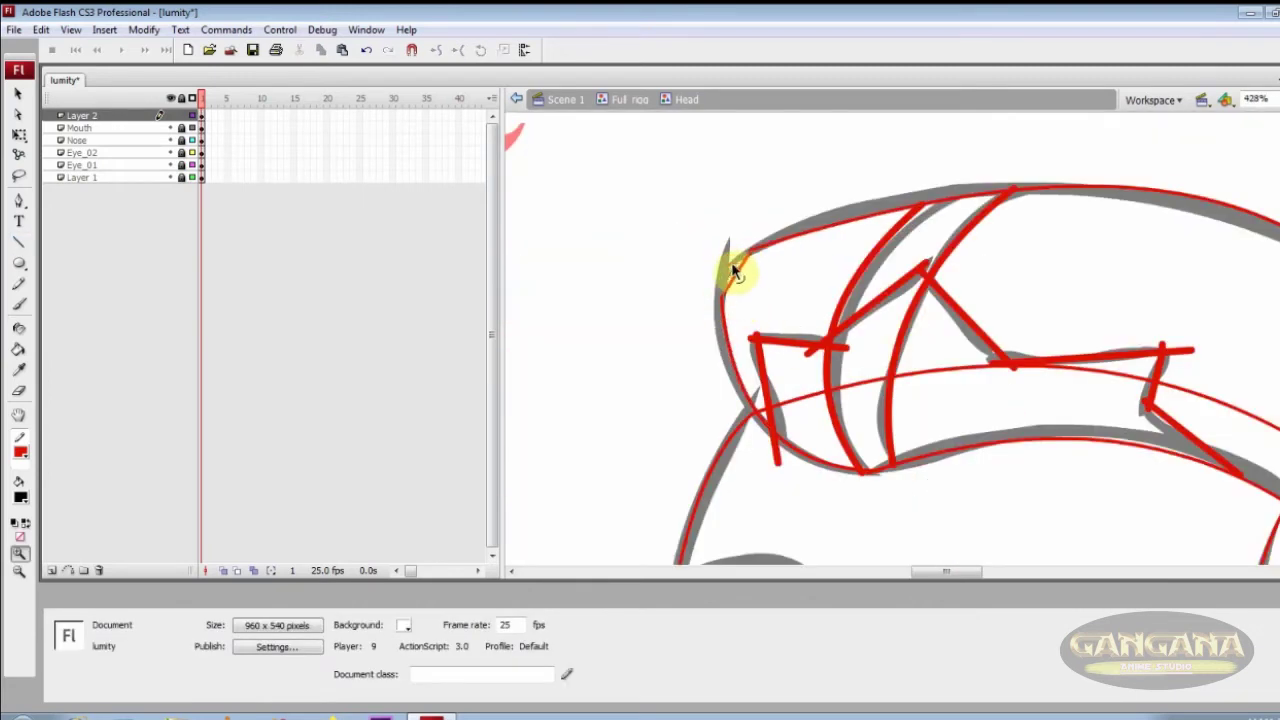
pyautogui.hotkey('ctrl', '-')
pyautogui.hotkey('ctrl', '-')
pyautogui.click(201, 115)
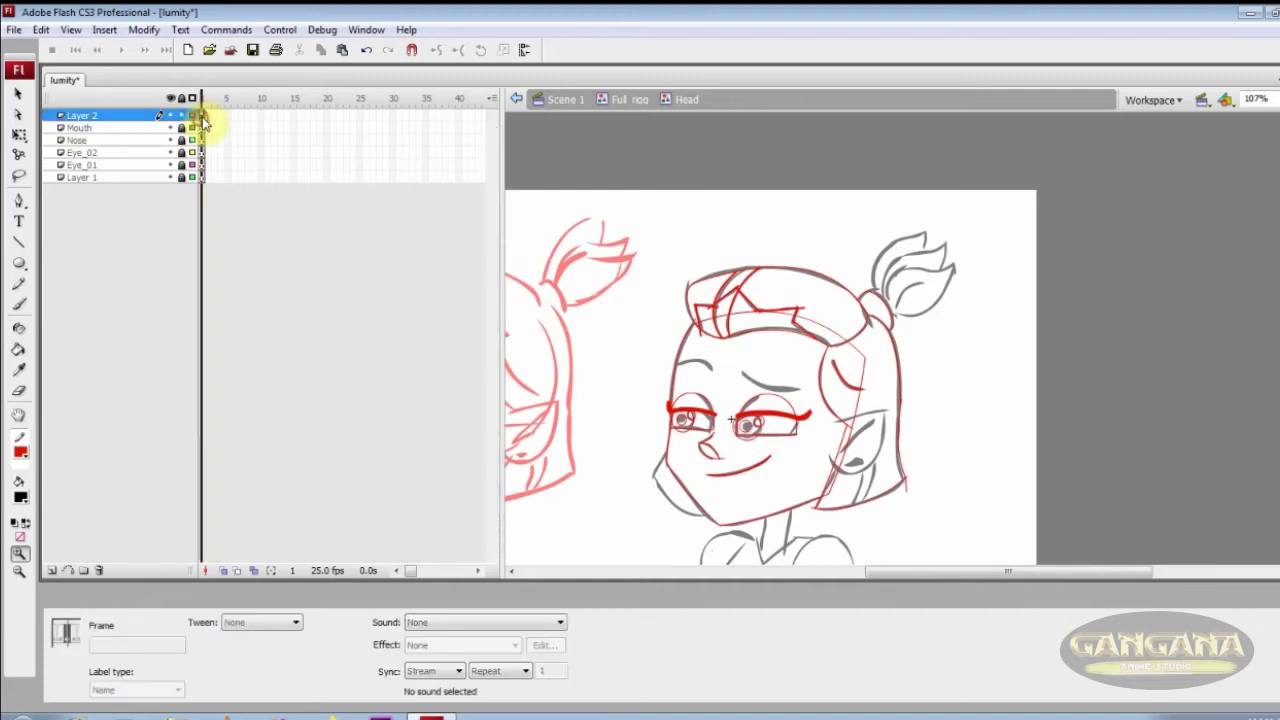
pyautogui.press('F8')
pyautogui.write('Hair')
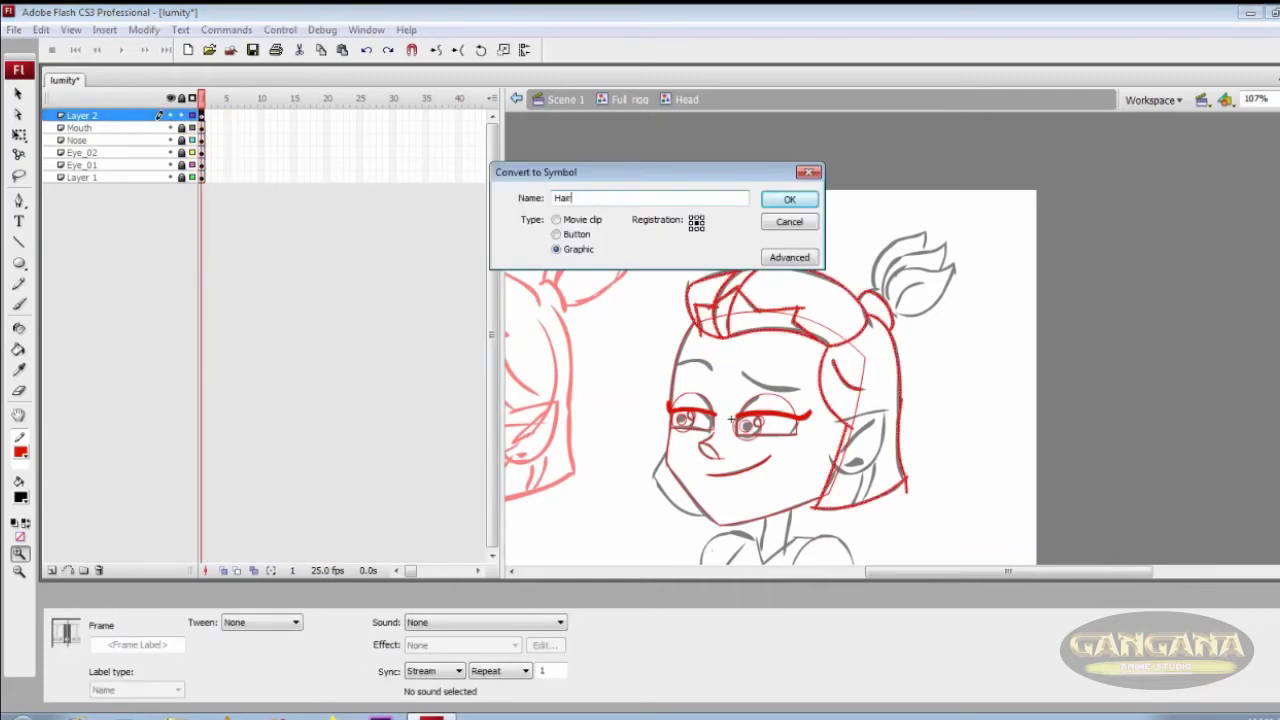
pyautogui.press('Return')
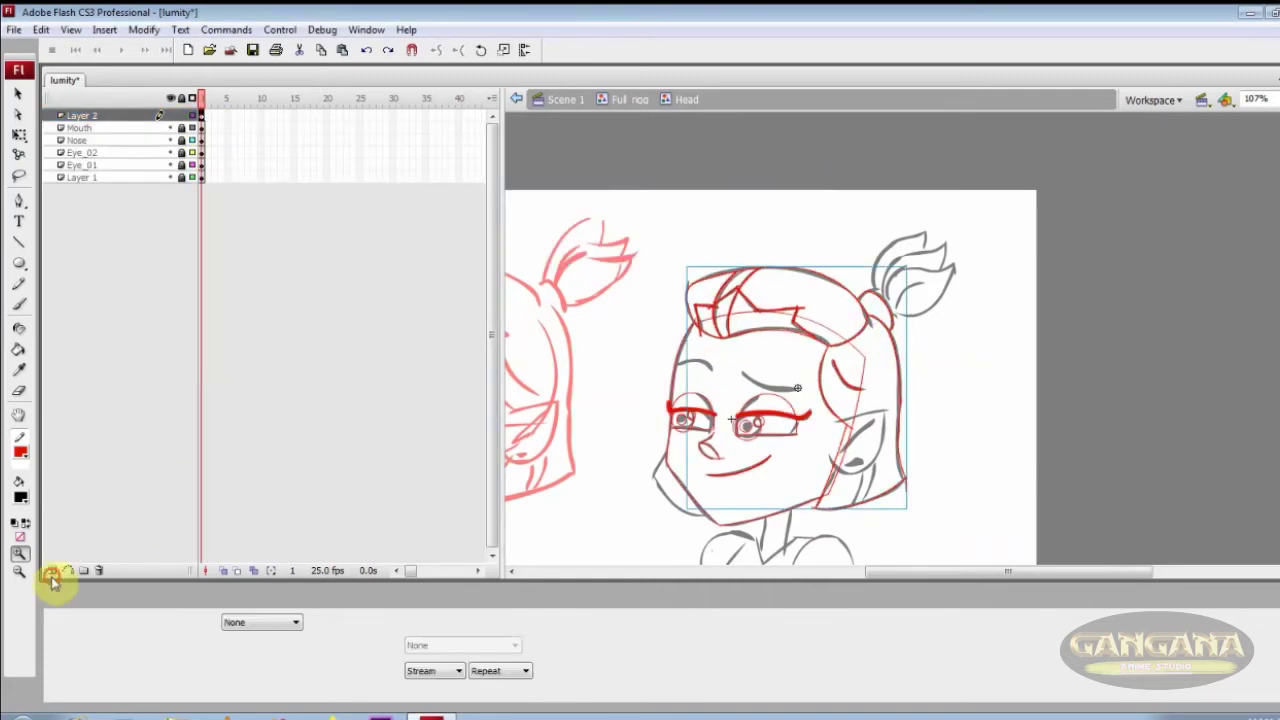
# Add a new layer, distribute the Hair symbol to its own layer and lock it
pyautogui.click(52, 571)
pyautogui.click(201, 128)
pyautogui.hotkey('ctrl', 'shift', 'd')
pyautogui.click(182, 140)
pyautogui.click(201, 128)
# Trace the lowest leaf-shaped ponytail strand on Layer 2 by reshaping a rectangle's corners and sides to the sketch
pyautogui.press('n')
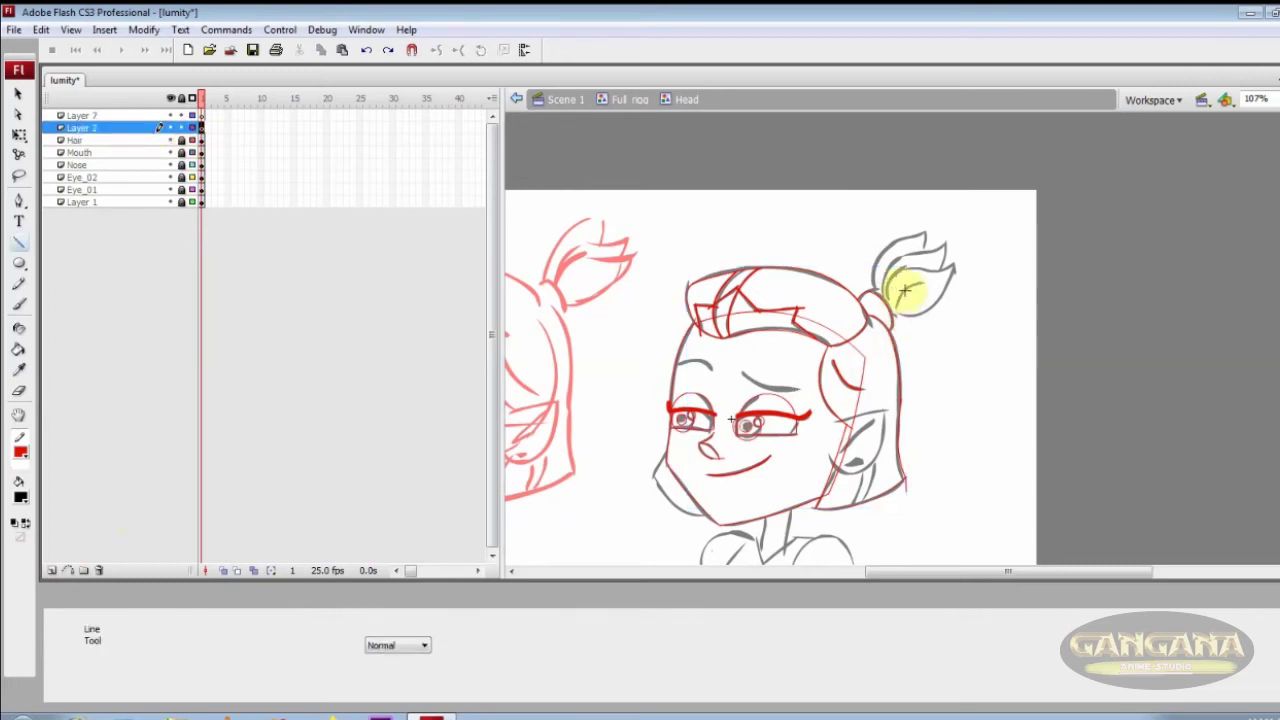
pyautogui.hotkey('ctrl', 'space')
pyautogui.keyDown('ctrl'); pyautogui.click(892, 307); pyautogui.keyUp('ctrl')
pyautogui.click(19, 264)
pyautogui.click(42, 286)
pyautogui.moveTo(872, 254); pyautogui.dragTo(990, 343)
pyautogui.keyDown('ctrl'); pyautogui.click(935, 302); pyautogui.keyUp('ctrl')
pyautogui.press('Delete')
pyautogui.moveTo(872, 255); pyautogui.dragTo(904, 247)
pyautogui.moveTo(990, 255); pyautogui.dragTo(955, 258)
pyautogui.moveTo(990, 343); pyautogui.dragTo(925, 318)
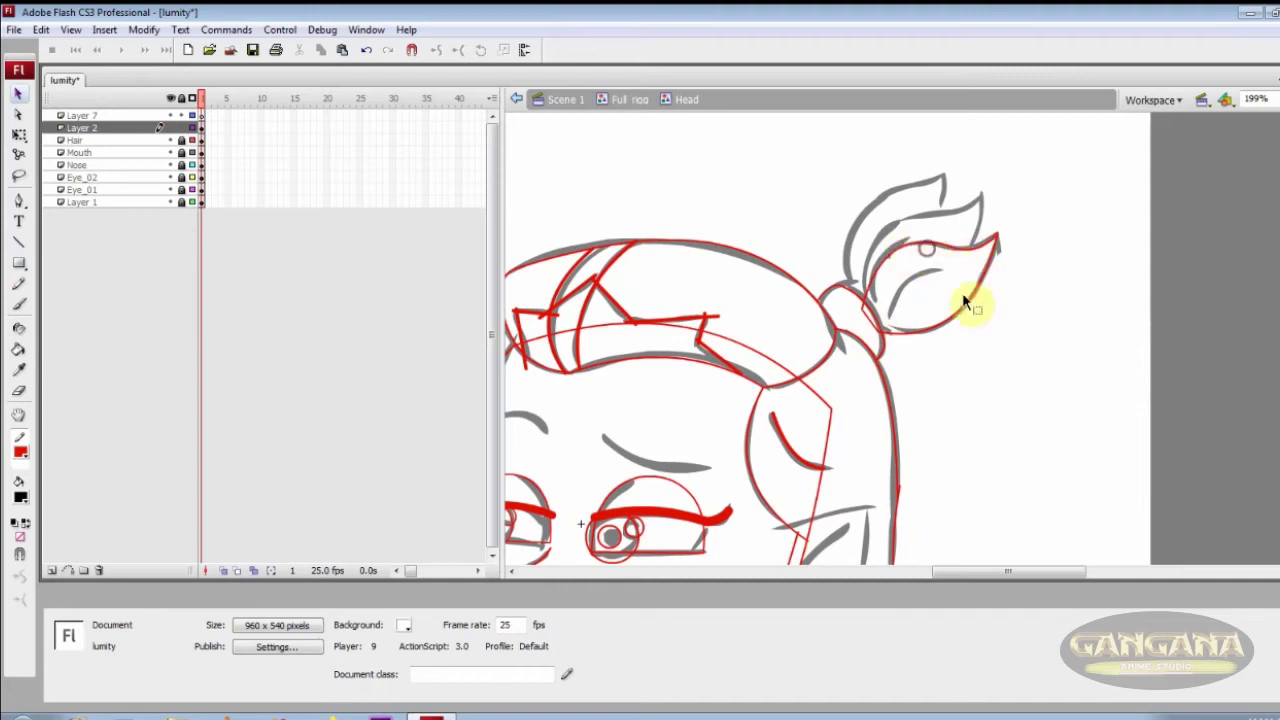
# Convert the ponytail strand to a graphic symbol named Hair_back
pyautogui.click(202, 128)
pyautogui.press('F8')
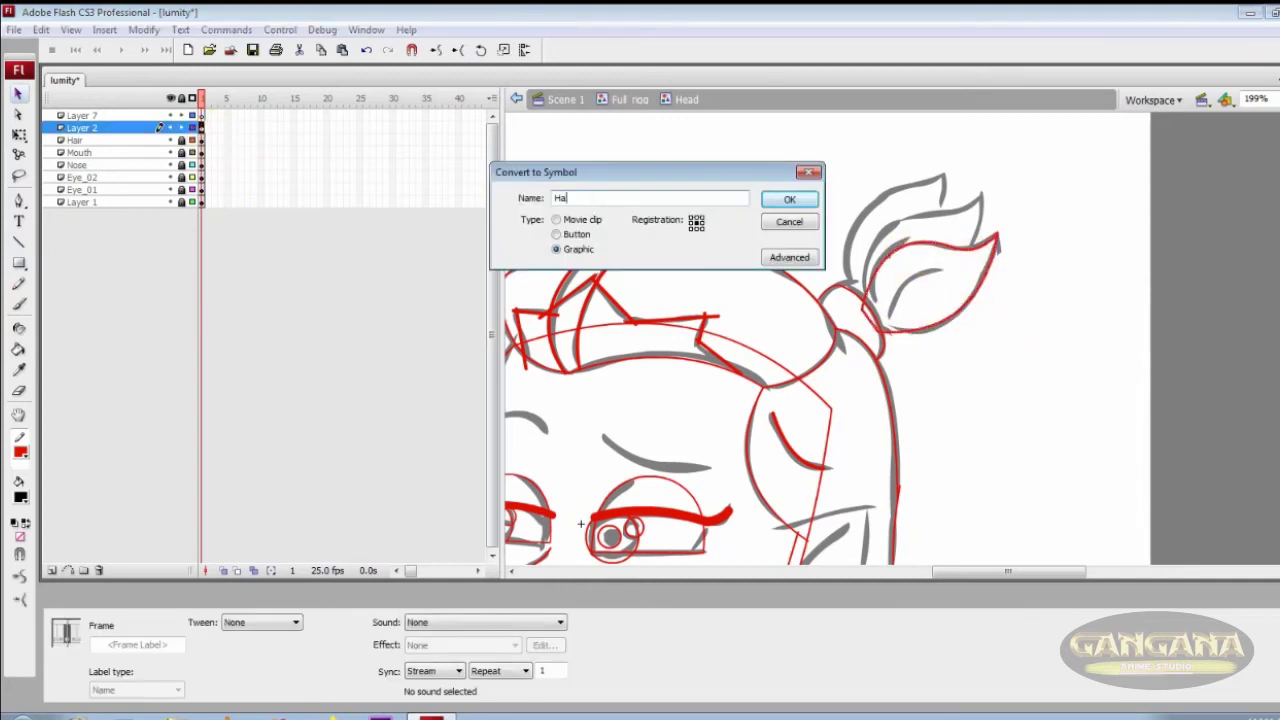
pyautogui.write('Hair_back')
pyautogui.press('Return')
# Draw the inner hair line within the Hair_back ponytail strand
pyautogui.doubleClick(887, 266)
pyautogui.click(52, 571)
pyautogui.click(182, 128)
pyautogui.click(18, 243)
pyautogui.moveTo(937, 270); pyautogui.dragTo(895, 328)
# Transform copies of the Hair_back strand to cover the other two ponytail strands of the sketch
pyautogui.press('q')
pyautogui.doubleClick(945, 316)
pyautogui.moveTo(878, 233); pyautogui.dragTo(864, 214)
pyautogui.moveTo(972, 241); pyautogui.dragTo(964, 241)
pyautogui.moveTo(962, 174); pyautogui.dragTo(1015, 300)
# Distribute the ponytail strand symbols to separate layers and delete the emptied layers
pyautogui.hotkey('ctrl', 'shift', 'd')
pyautogui.click(130, 128)
pyautogui.keyDown('shift'); pyautogui.click(131, 116); pyautogui.keyUp('shift')
pyautogui.click(98, 570)
# Fine-tune the ponytail strands' positions and shapes against the sketch and save the file
pyautogui.click(995, 225)
pyautogui.click(1000, 177)
pyautogui.click(993, 240)
pyautogui.moveTo(975, 236); pyautogui.dragTo(968, 177)
pyautogui.click(1018, 229)
pyautogui.moveTo(846, 270); pyautogui.dragTo(840, 276)
pyautogui.moveTo(928, 332); pyautogui.dragTo(928, 340)
pyautogui.click(1007, 354)
pyautogui.hotkey('ctrl', '-')
pyautogui.hotkey('ctrl', '-')
pyautogui.hotkey('ctrl', 's')
# Add a layer above the hair layers and trace the eyebrow above the larger eye at stroke height 5
pyautogui.press('z')
pyautogui.moveTo(828, 297); pyautogui.dragTo(1065, 465)
pyautogui.moveTo(792, 363); pyautogui.dragTo(760, 371)
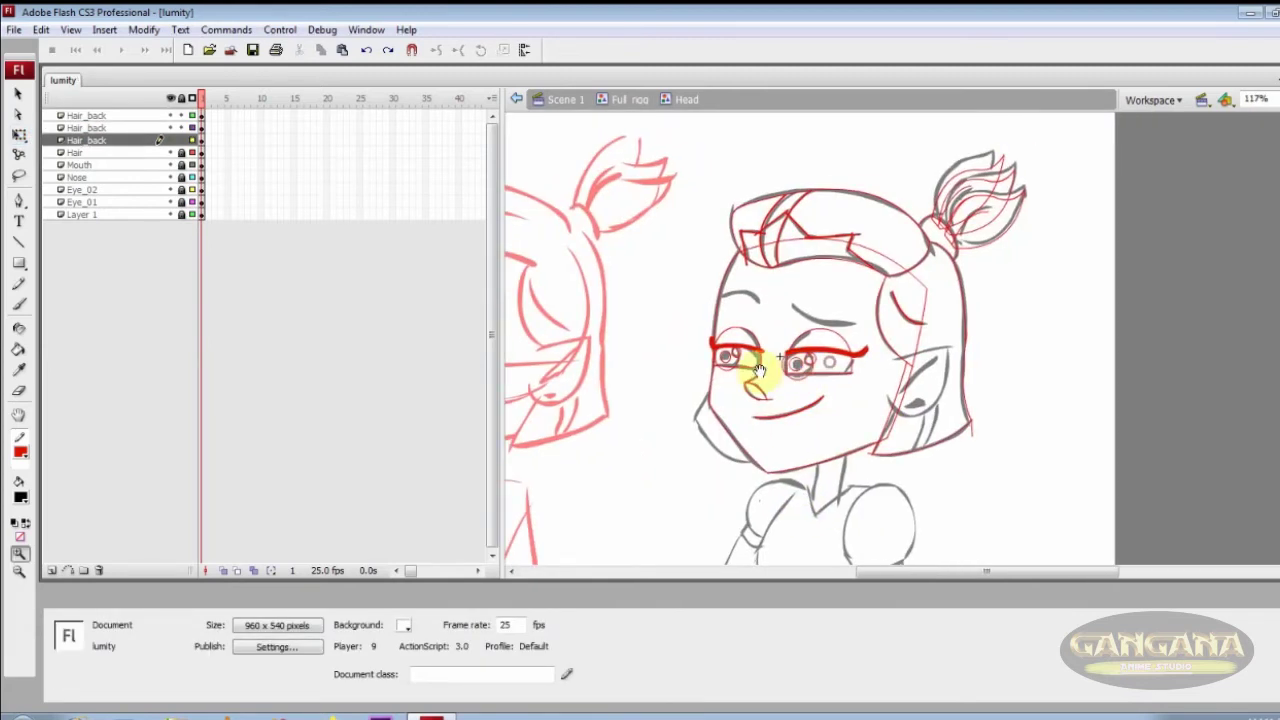
pyautogui.click(86, 115)
pyautogui.click(52, 570)
pyautogui.moveTo(666, 251); pyautogui.dragTo(928, 443)
pyautogui.press('n')
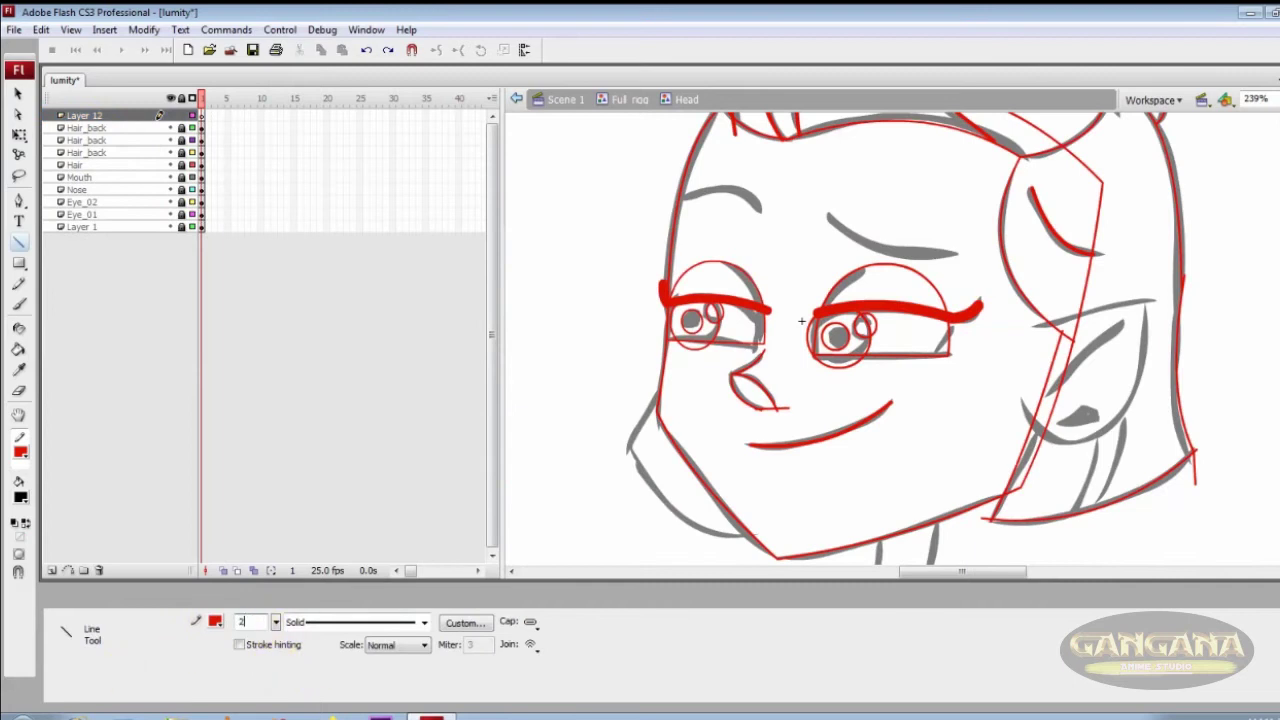
pyautogui.moveTo(829, 209); pyautogui.dragTo(955, 252)
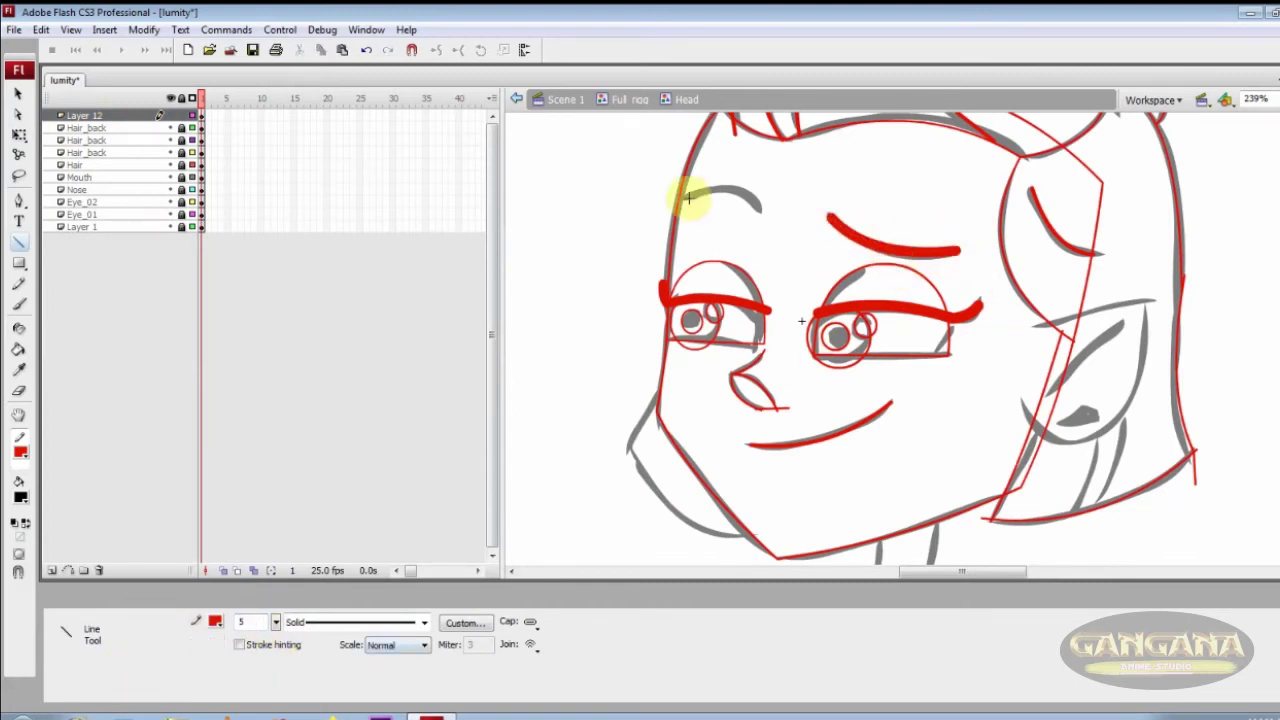
# Trace the arched eyebrow above the smaller eye on another new layer
pyautogui.click(52, 570)
pyautogui.moveTo(683, 200); pyautogui.dragTo(762, 212)
pyautogui.moveTo(724, 206)
pyautogui.mouseDown()
pyautogui.moveTo(746, 197)
pyautogui.moveTo(703, 195)
pyautogui.mouseUp()
pyautogui.press('v')
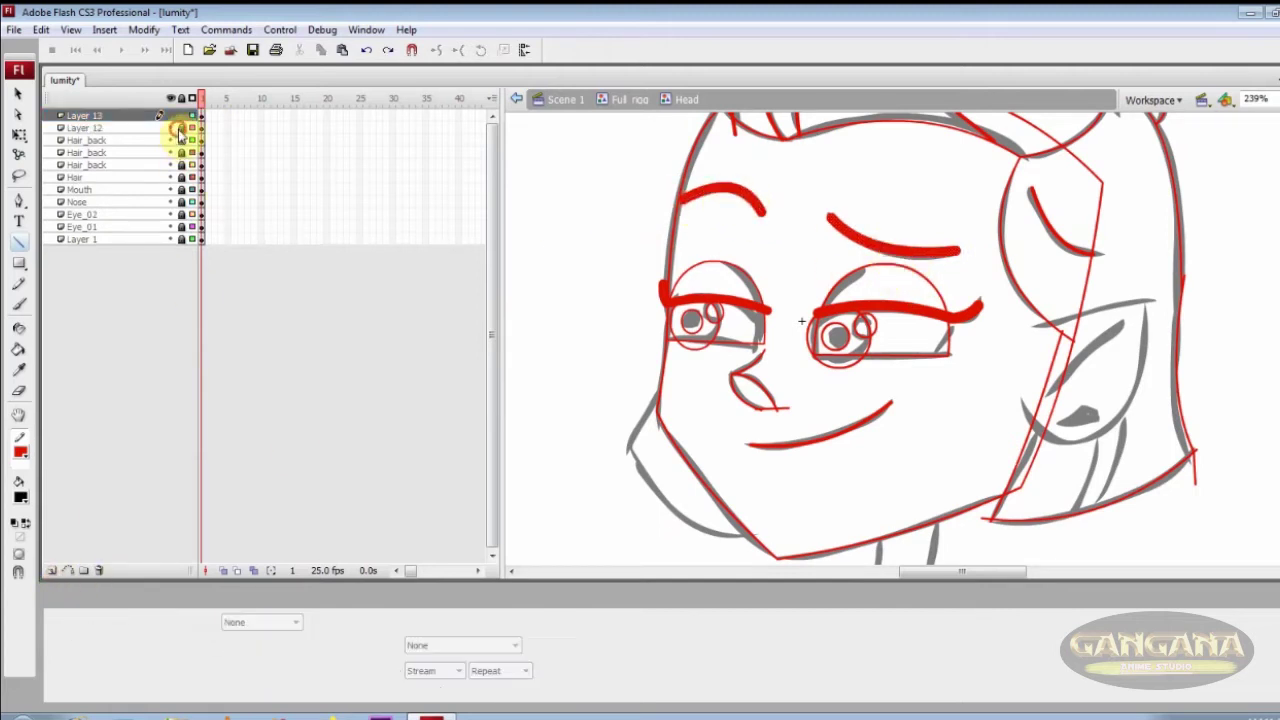
# Convert the eyebrow above the larger eye to a graphic symbol named Eye_brow
pyautogui.click(877, 251)
pyautogui.press('F8')
pyautogui.write('Eye_brow')
pyautogui.press('Return')
pyautogui.doubleClick(866, 243)
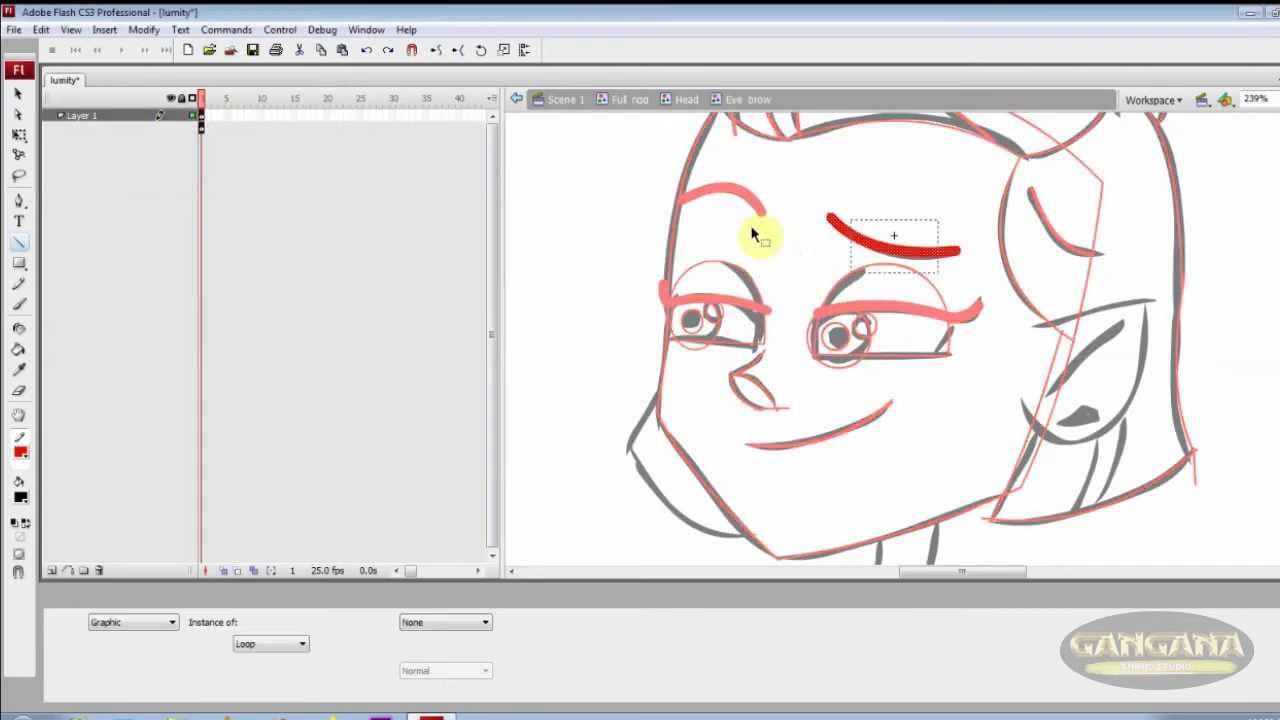
pyautogui.click(255, 117)
pyautogui.doubleClick(594, 234)
# Convert the eyebrow above the smaller eye to a graphic symbol named Eye_brow_01
pyautogui.click(749, 200)
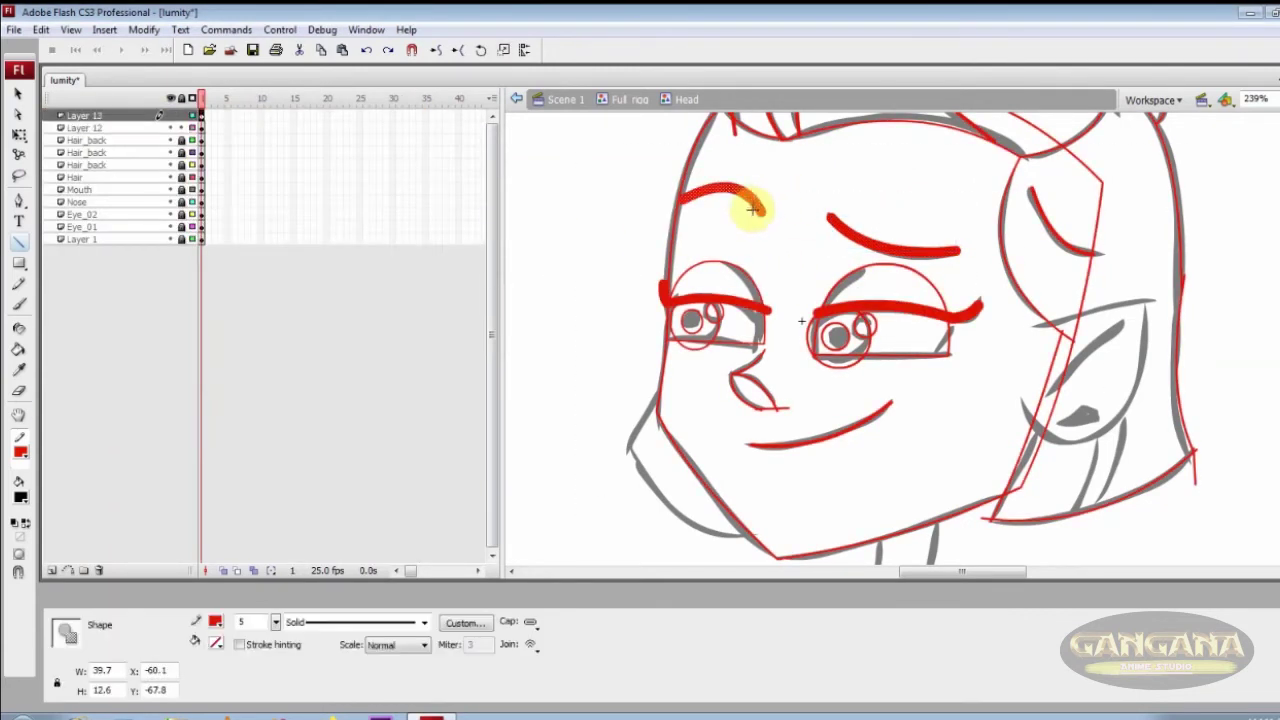
pyautogui.press('F8')
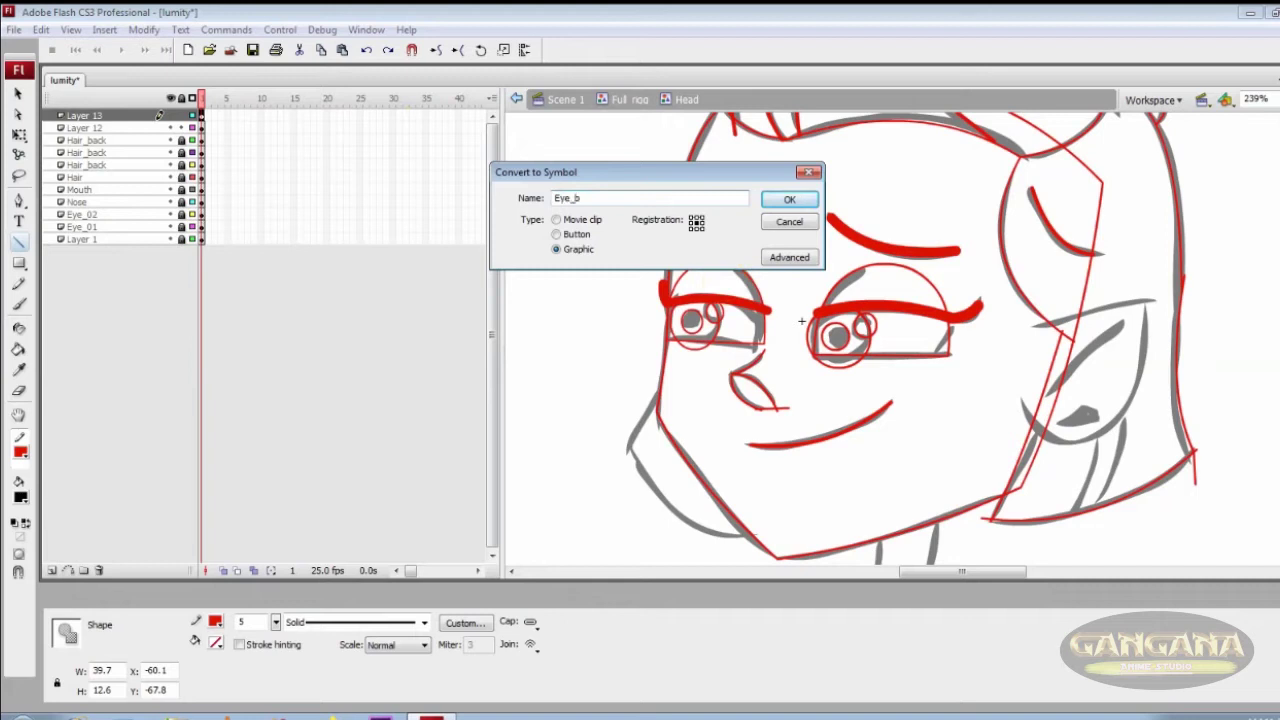
pyautogui.write('Eye_brow_01')
pyautogui.press('Return')
pyautogui.doubleClick(750, 203)
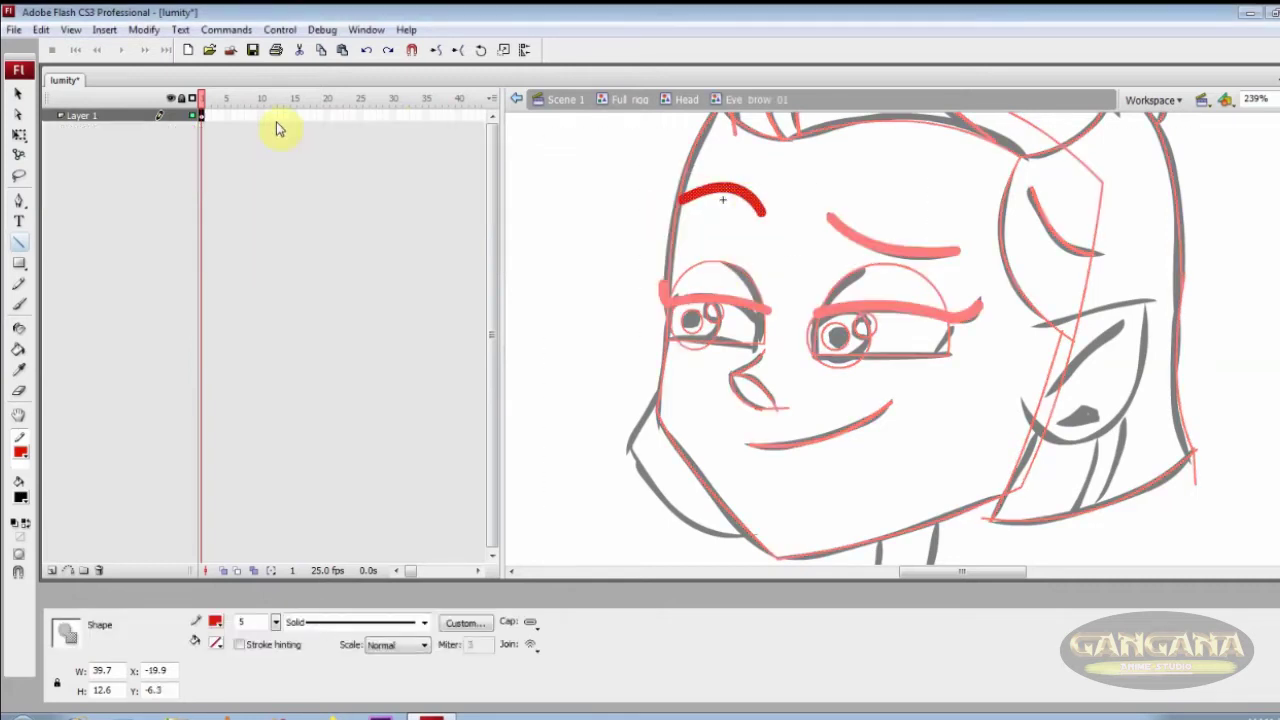
pyautogui.moveTo(285, 116); pyautogui.dragTo(445, 116)
pyautogui.hotkey('ctrl', '-')
pyautogui.doubleClick(785, 385)
pyautogui.press('z')
pyautogui.moveTo(700, 190); pyautogui.dragTo(1170, 515)
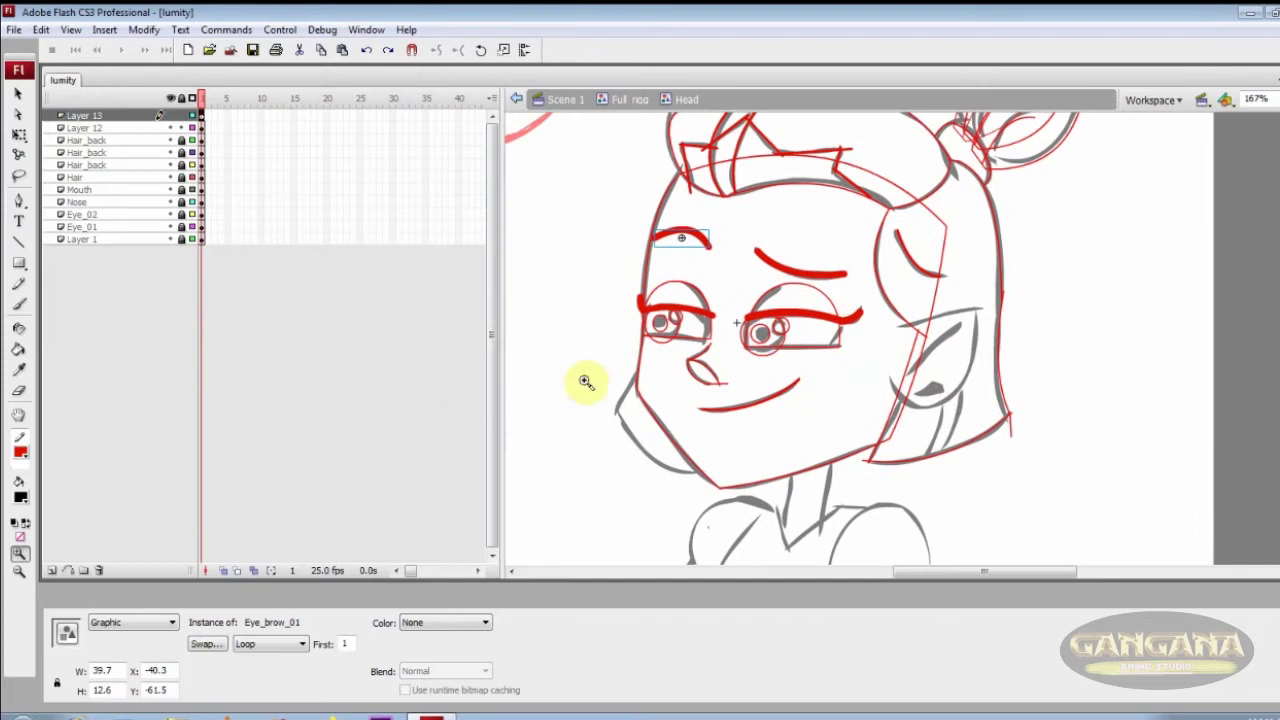
# Distribute both eyebrow symbols to their own layers and delete the emptied Layer 12 and Layer 13
pyautogui.press('v')
pyautogui.keyDown('shift'); pyautogui.click(792, 273); pyautogui.keyUp('shift')
pyautogui.hotkey('ctrl', 'shift', 'd')
pyautogui.moveTo(181, 140); pyautogui.dragTo(181, 153)
pyautogui.click(100, 116)
pyautogui.keyDown('shift'); pyautogui.click(100, 128); pyautogui.keyUp('shift')
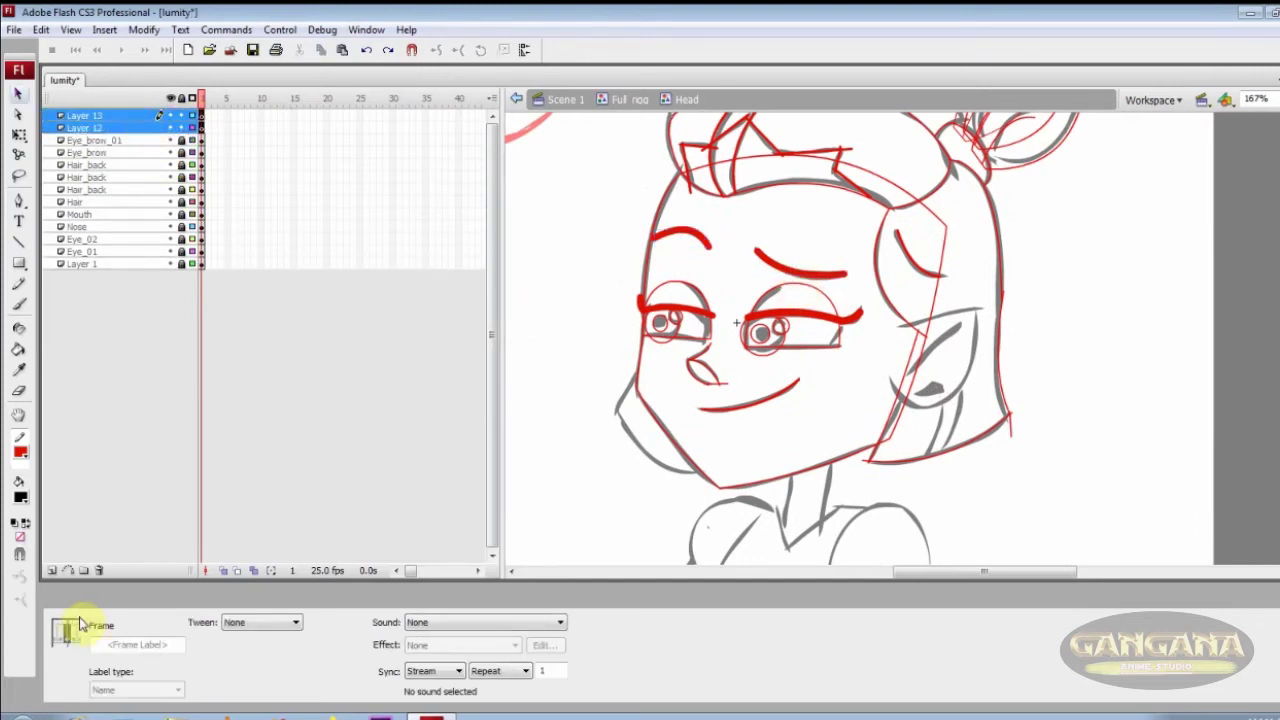
pyautogui.click(99, 571)
# Draw the ear's upper edge on a new layer at stroke height 1 and convert it to a graphic symbol named Ear
pyautogui.click(52, 571)
pyautogui.press('n')
pyautogui.moveTo(893, 331); pyautogui.dragTo(975, 314)
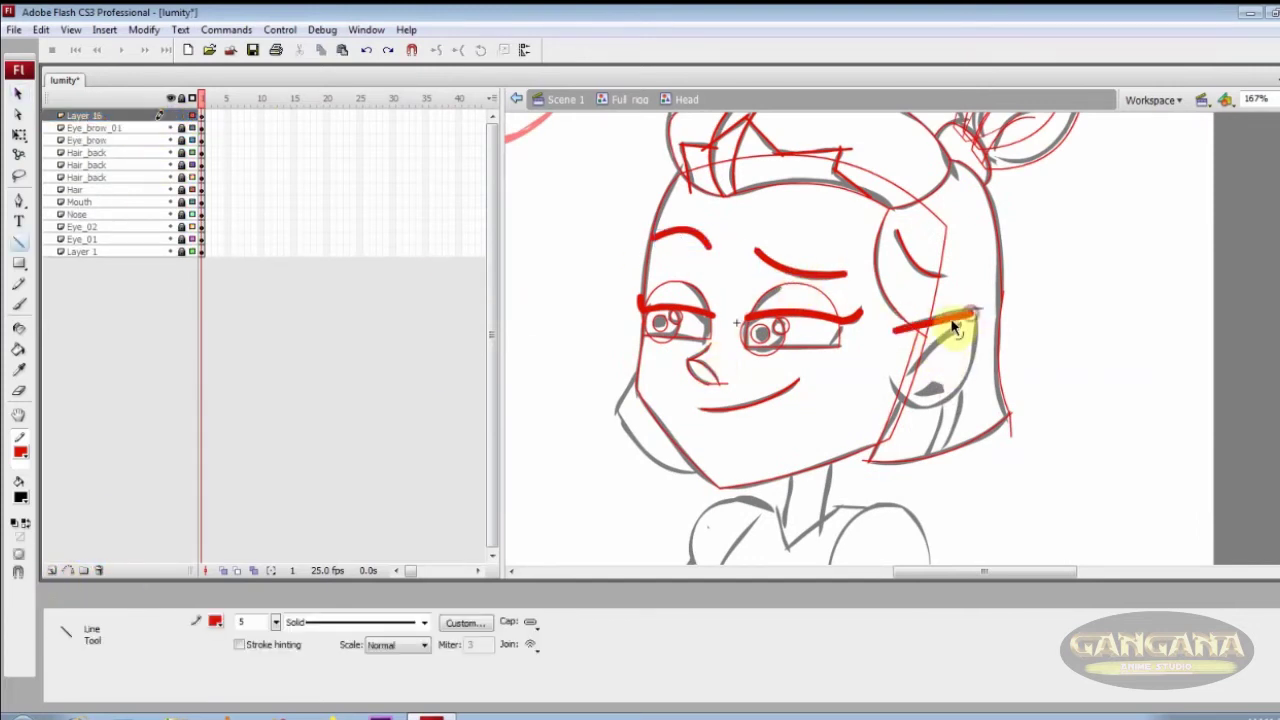
pyautogui.press('v')
pyautogui.click(957, 323)
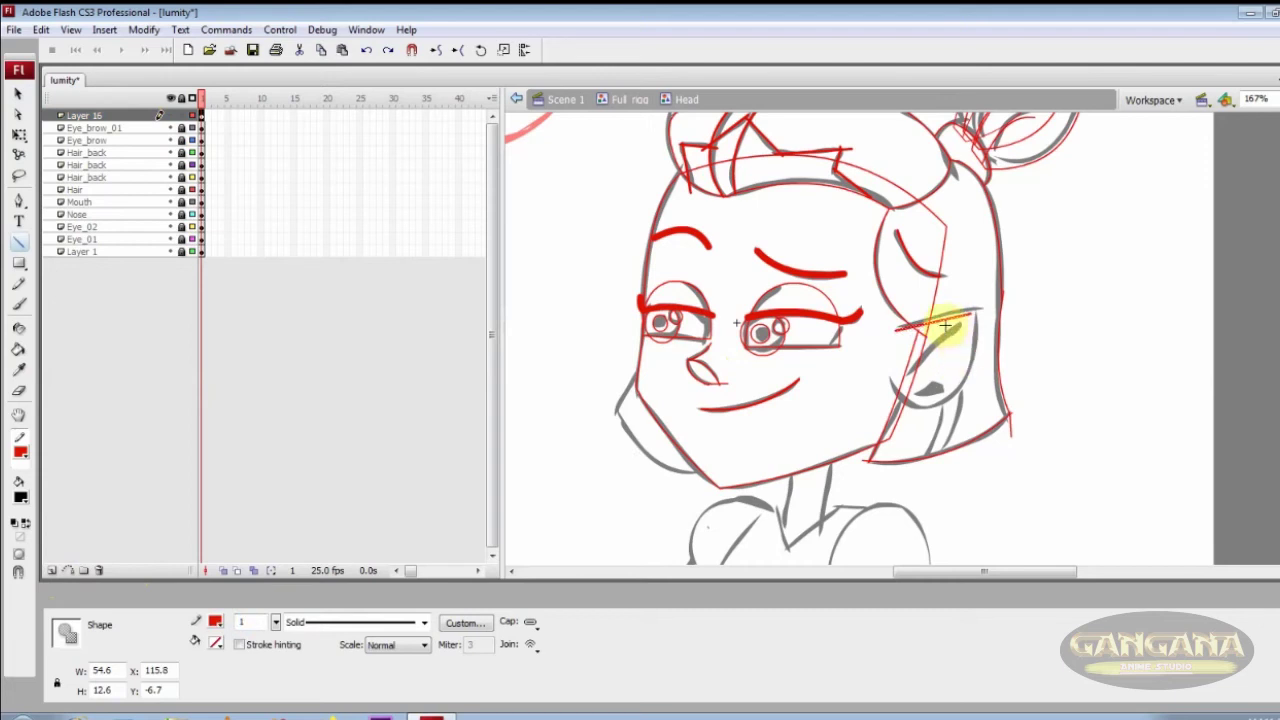
pyautogui.press('F8')
pyautogui.click(792, 201)
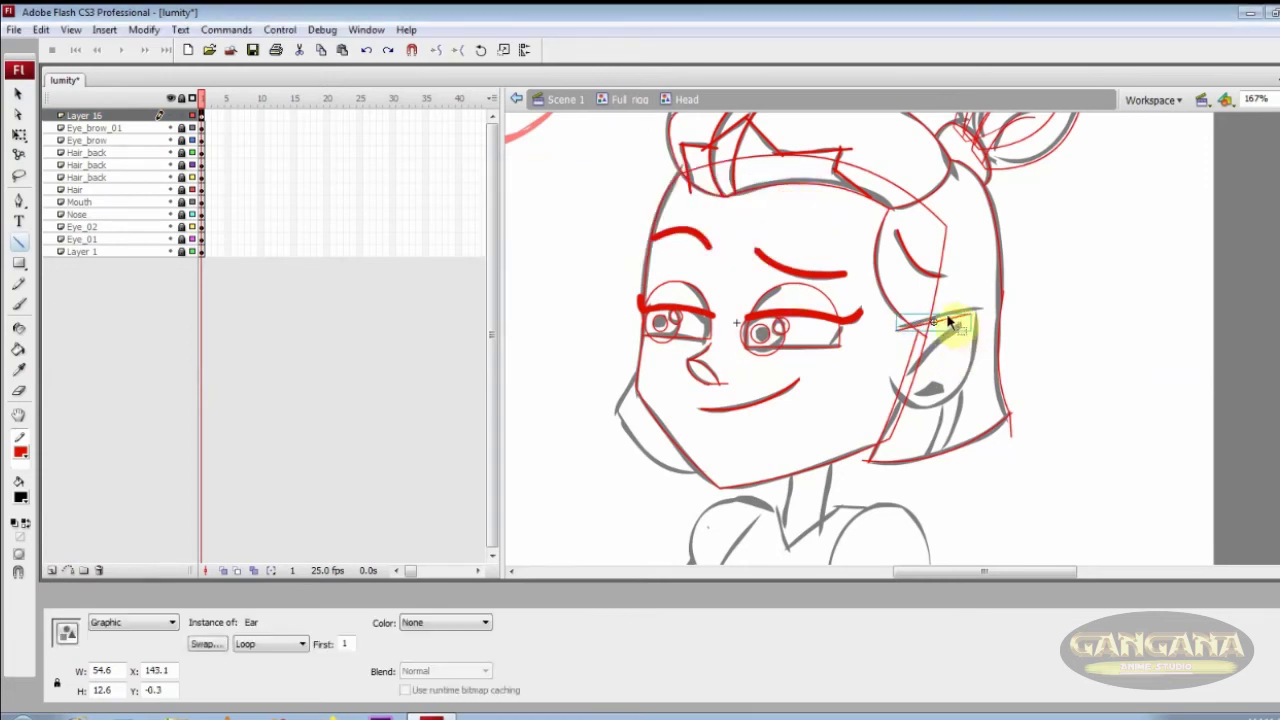
# Trace the ear's outline and inner details inside the Ear symbol, using stroke height 3 for the fold, and distribute Ear to its own layer
pyautogui.doubleClick(951, 314)
pyautogui.press('n')
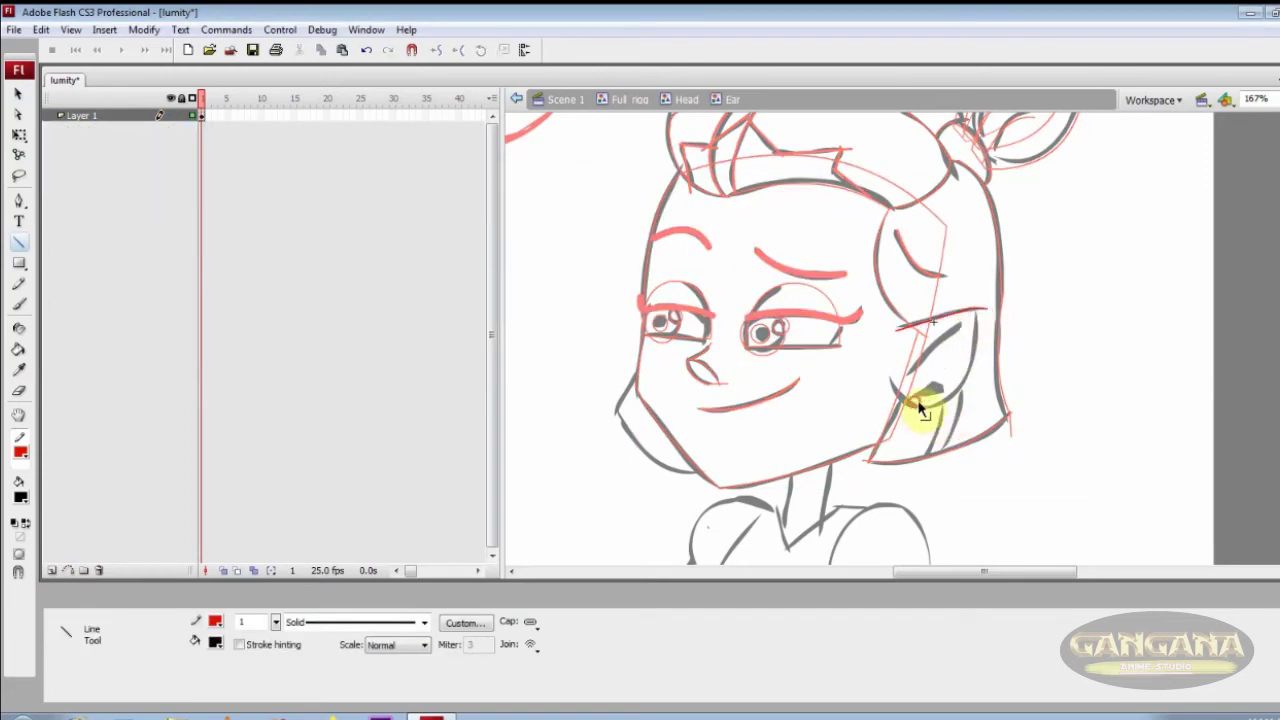
pyautogui.moveTo(960, 393); pyautogui.dragTo(920, 408)
pyautogui.click(933, 428)
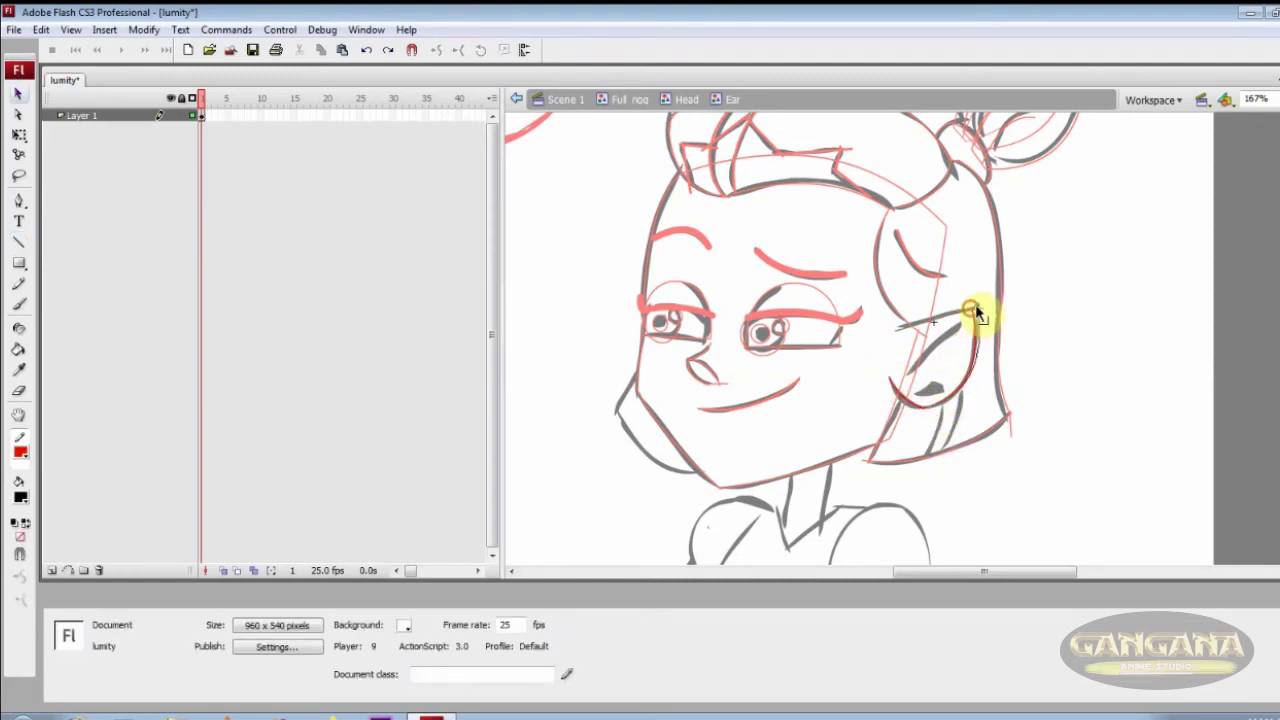
pyautogui.press('n')
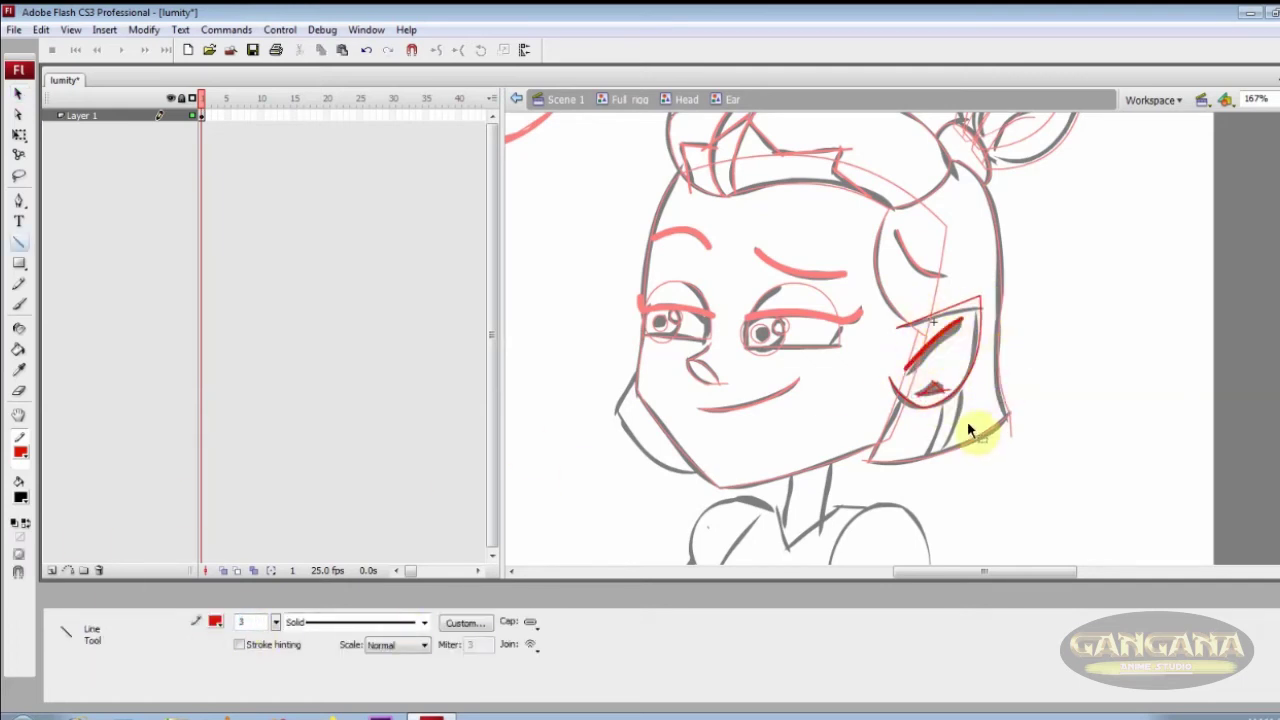
pyautogui.moveTo(889, 396); pyautogui.dragTo(890, 398)
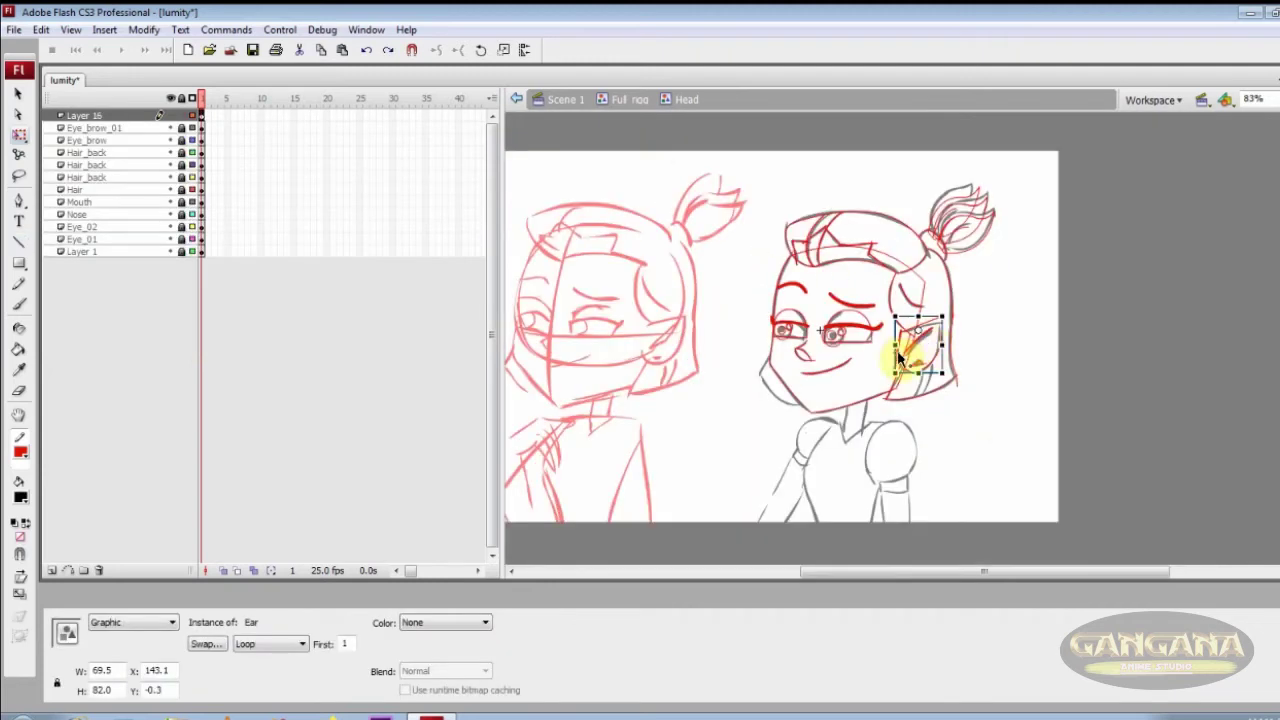
pyautogui.hotkey('ctrl', 'shift', 'd')
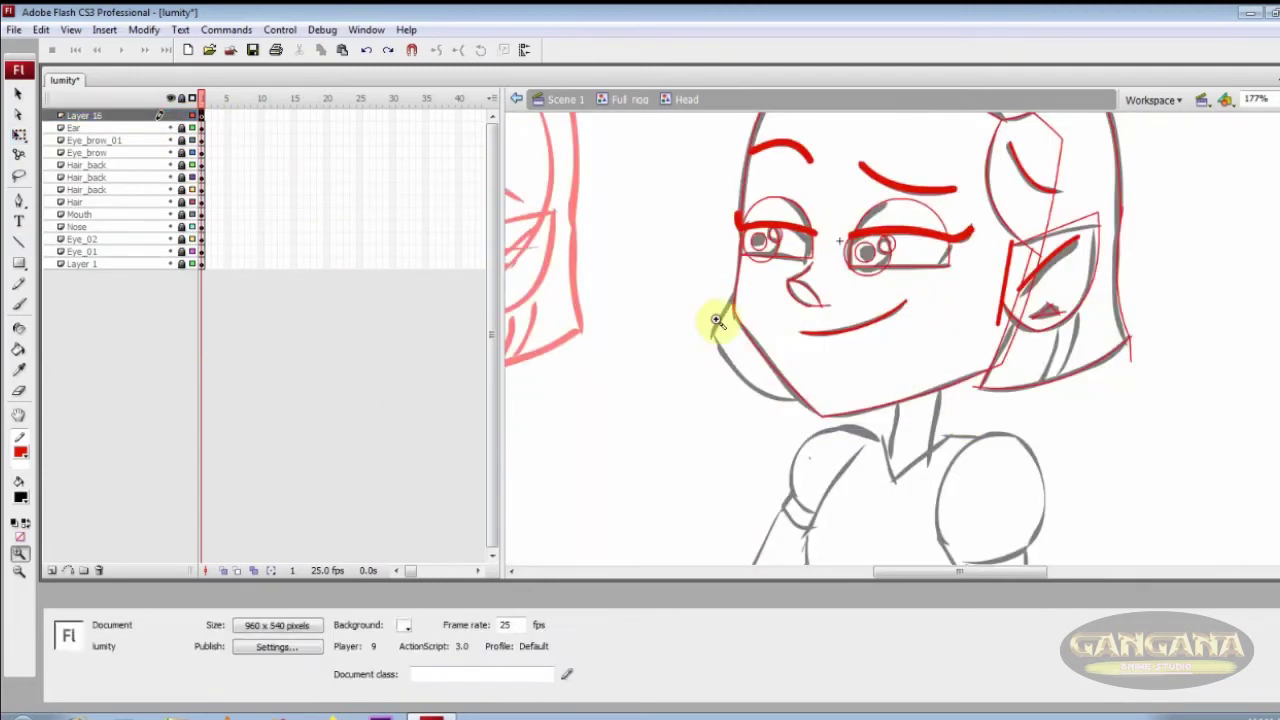
# Trace the hair showing behind the far cheek and close its shape with lines across the face
pyautogui.press('n')
pyautogui.moveTo(738, 290); pyautogui.dragTo(692, 365)
pyautogui.moveTo(740, 289)
pyautogui.mouseDown()
pyautogui.moveTo(710, 343)
pyautogui.moveTo(767, 375)
pyautogui.moveTo(753, 396)
pyautogui.mouseUp()
pyautogui.moveTo(831, 305); pyautogui.dragTo(798, 432)
pyautogui.moveTo(815, 368); pyautogui.dragTo(822, 367)
pyautogui.moveTo(831, 305); pyautogui.dragTo(832, 281)
pyautogui.moveTo(748, 257); pyautogui.dragTo(845, 309)
# Convert the far-side hair to a graphic symbol named Hair_BacK-01 and move its layer below all others
pyautogui.click(203, 117)
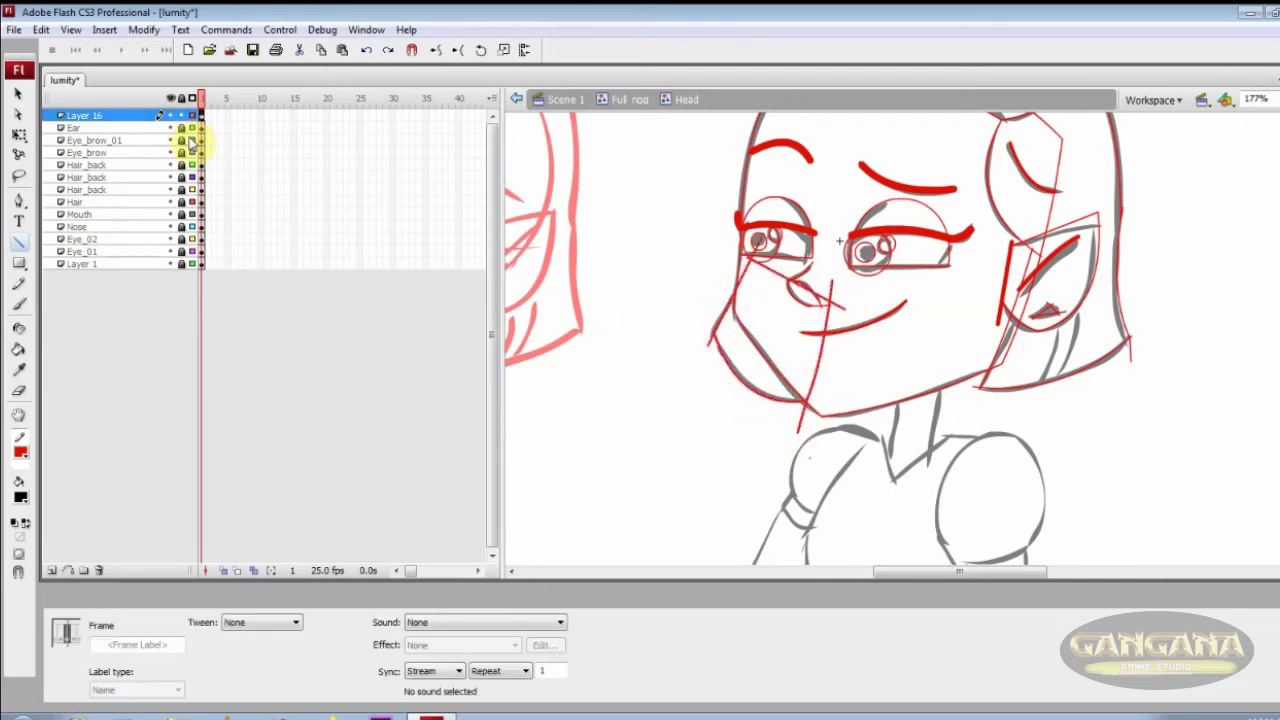
pyautogui.press('F8')
pyautogui.write('Hair_')
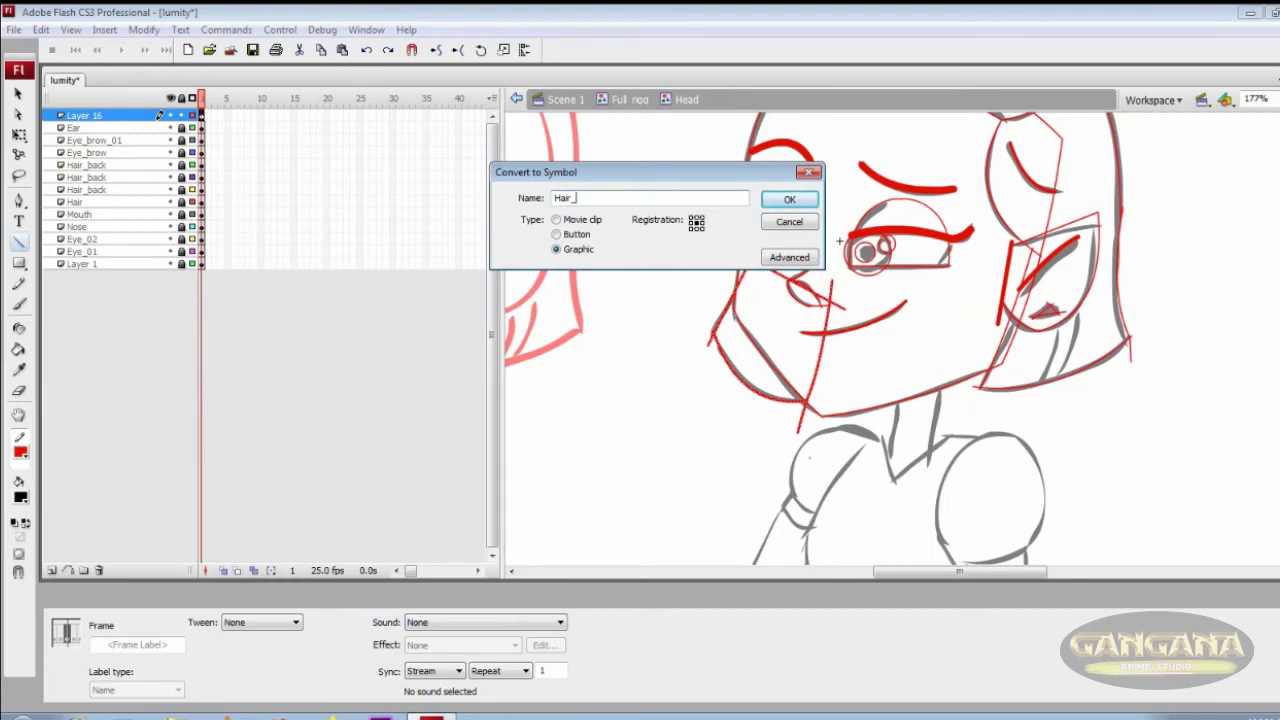
pyautogui.write('BacK-01')
pyautogui.press('Return')
pyautogui.press('q')
pyautogui.moveTo(88, 116); pyautogui.dragTo(88, 264)
# Open the Hair symbol and delete the overshooting line end at the side hair's lower rear corner
pyautogui.click(971, 386)
pyautogui.hotkey('ctrl', 'a')
pyautogui.click(1074, 371)
pyautogui.doubleClick(1074, 371)
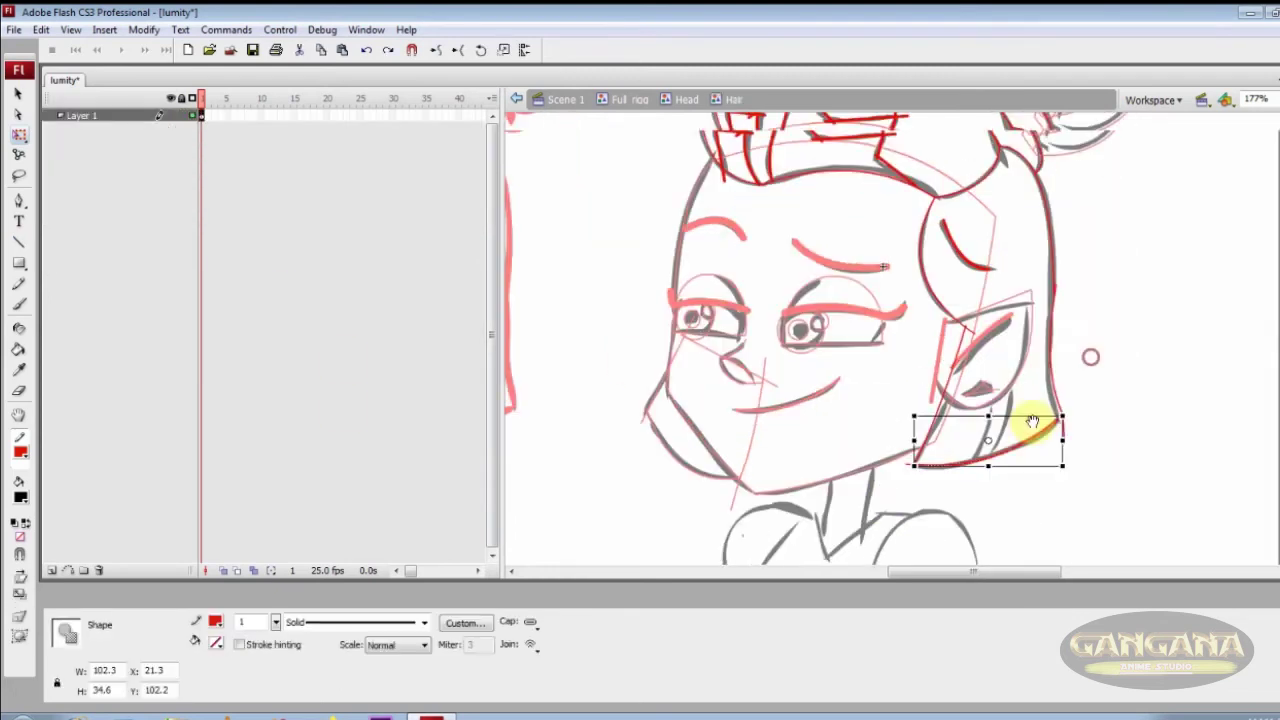
pyautogui.moveTo(1032, 421); pyautogui.dragTo(994, 453)
pyautogui.click(931, 364)
pyautogui.press('Delete')
# Clean up the side hair's front edge and add a dividing line across the hair along the ear's upper edge
pyautogui.click(1016, 324)
pyautogui.click(1023, 466)
pyautogui.click(1027, 449)
pyautogui.click(1066, 384)
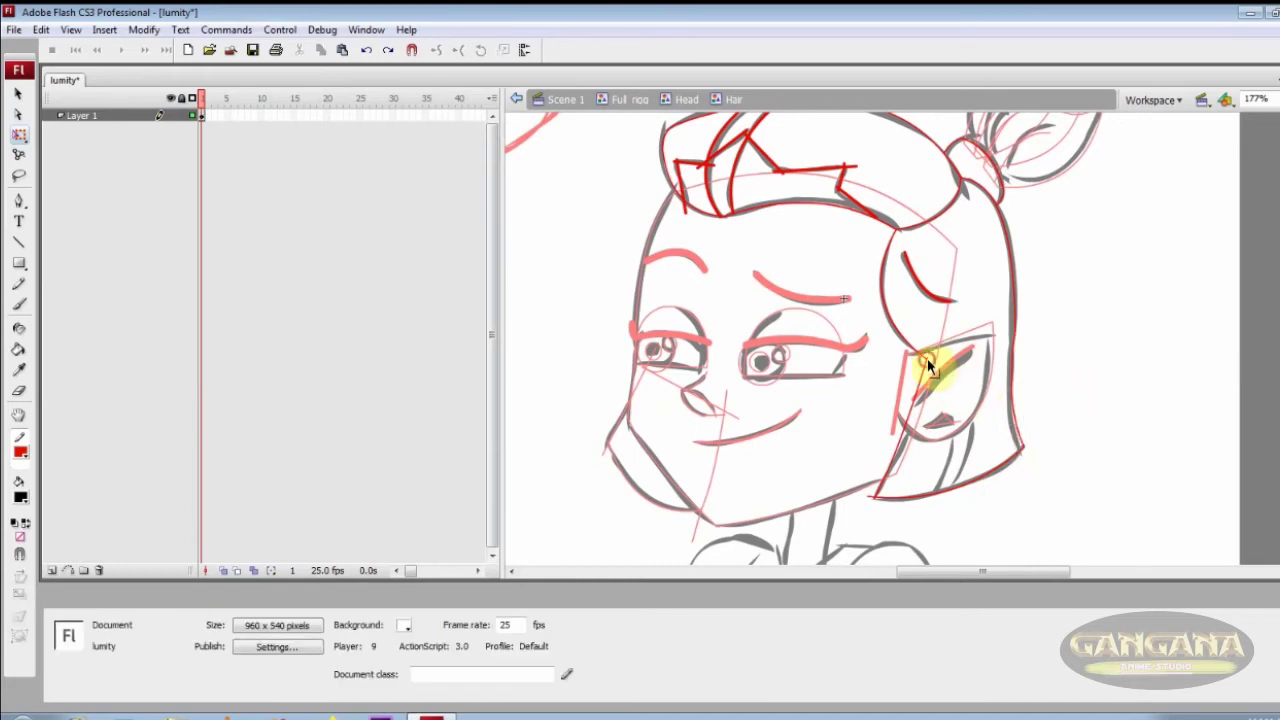
pyautogui.moveTo(1033, 328); pyautogui.dragTo(1033, 330)
pyautogui.click(1025, 333)
pyautogui.press('Delete')
pyautogui.doubleClick(962, 346)
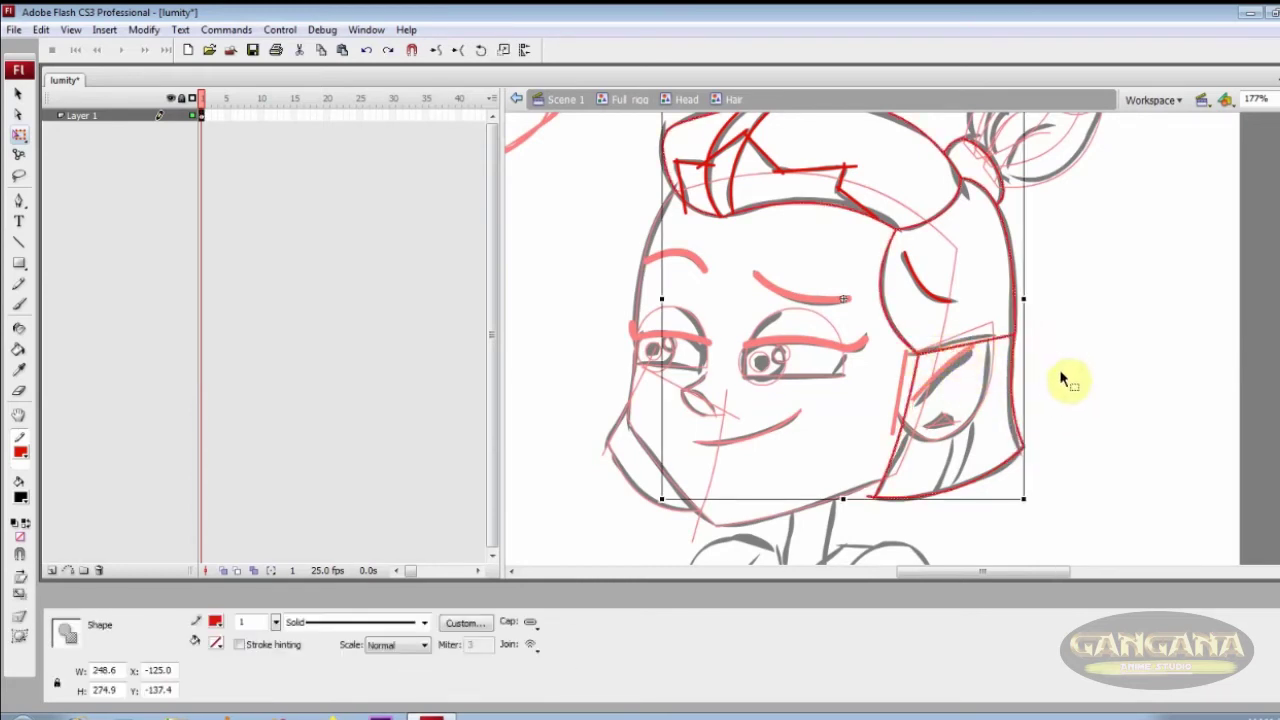
# Break the Hair symbol apart within the head, then lock and hide every other layer
pyautogui.doubleClick(1059, 370)
pyautogui.hotkey('ctrl', 'b')
pyautogui.moveTo(1012, 396); pyautogui.dragTo(1006, 410)
pyautogui.click(1033, 362)
pyautogui.keyDown('alt'); pyautogui.click(182, 190); pyautogui.keyUp('alt')
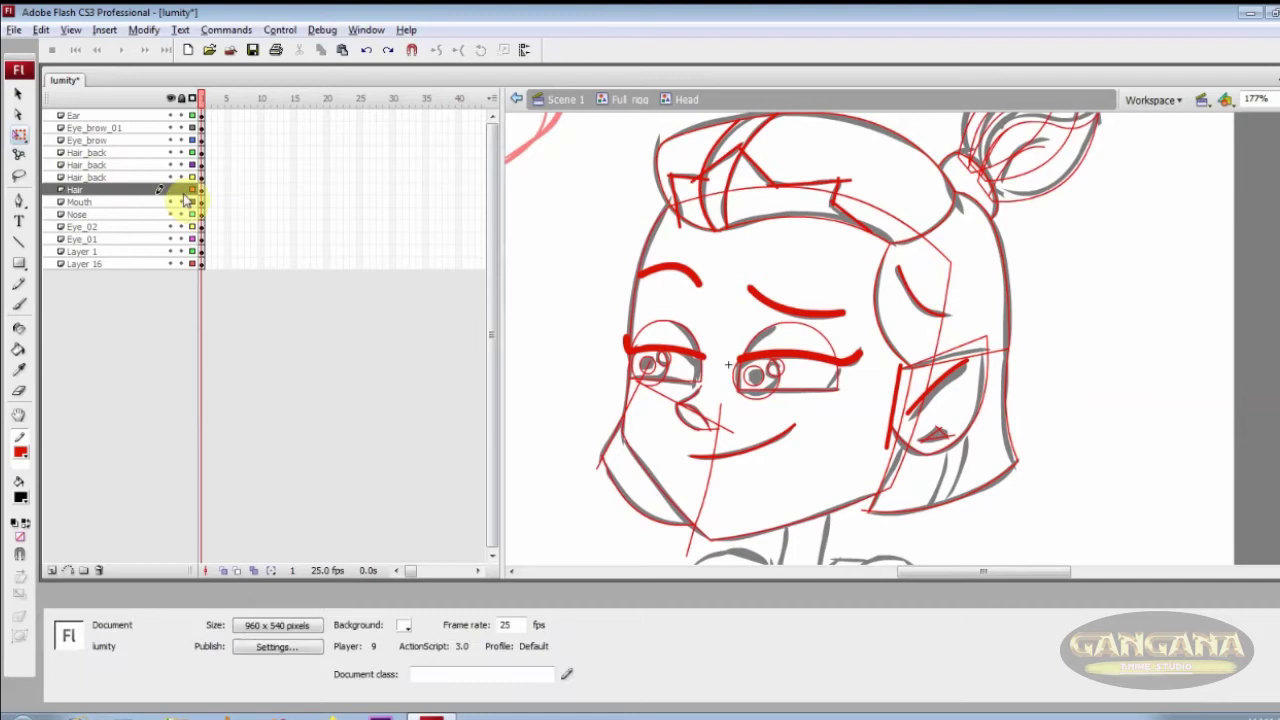
pyautogui.keyDown('alt'); pyautogui.click(171, 190); pyautogui.keyUp('alt')
# Cut the side hair section below the dividing line and paste it in place on a new layer
pyautogui.click(973, 357)
pyautogui.press('v')
pyautogui.keyDown('shift'); pyautogui.click(907, 397); pyautogui.keyUp('shift')
pyautogui.keyDown('shift'); pyautogui.click(993, 489); pyautogui.keyUp('shift')
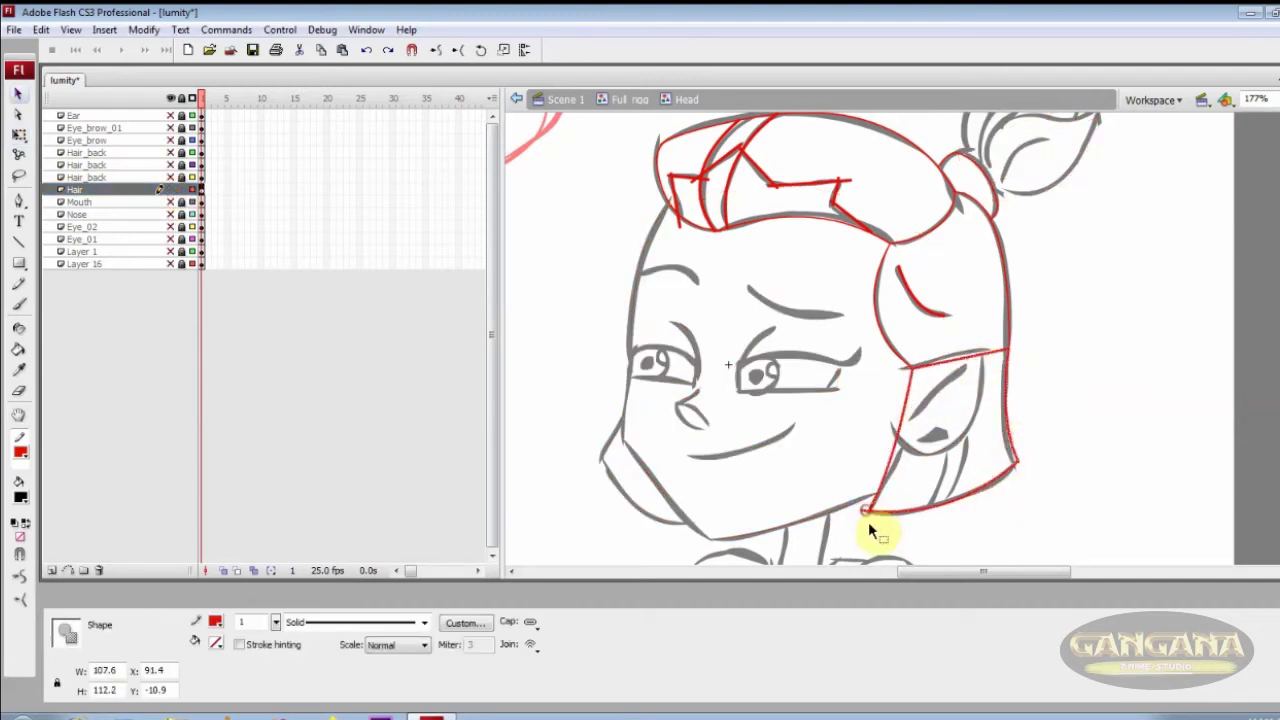
pyautogui.hotkey('ctrl', 'x')
pyautogui.click(52, 570)
pyautogui.hotkey('ctrl', 'shift', 'v')
# Convert the pasted lower side hair to a graphic symbol named Hair_001
pyautogui.press('F8')
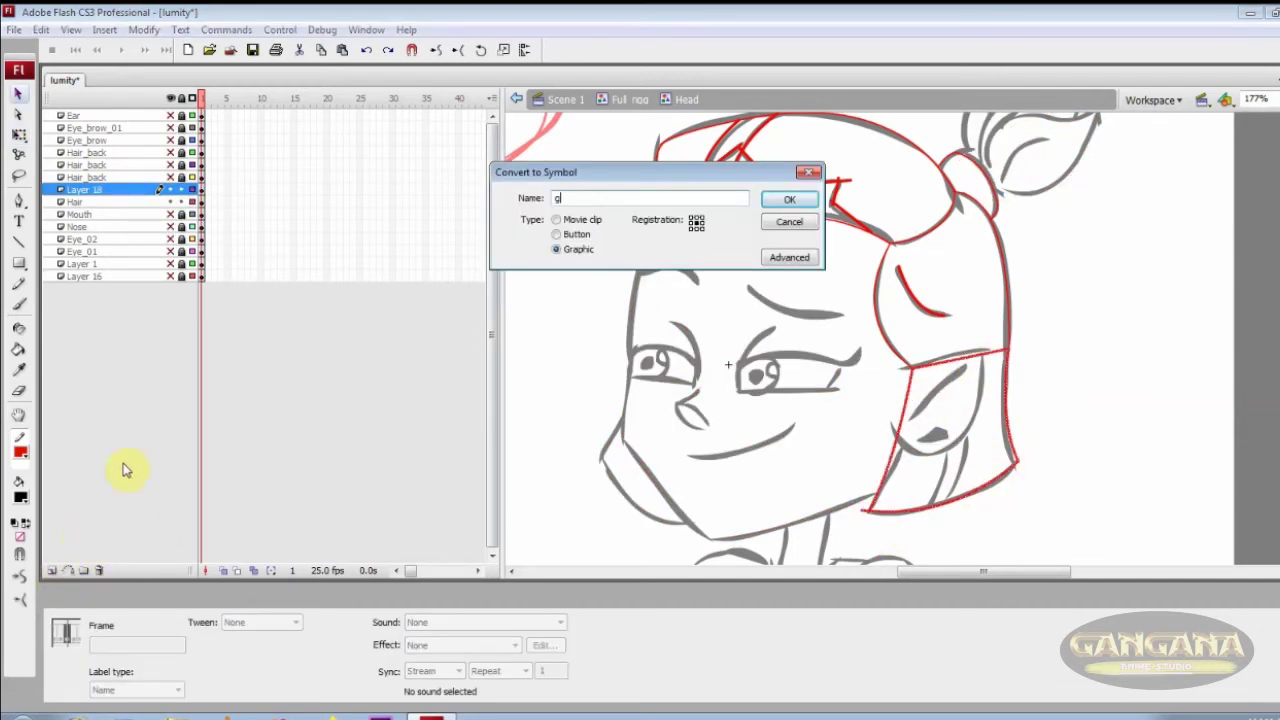
pyautogui.write('Hair_001')
pyautogui.press('Return')
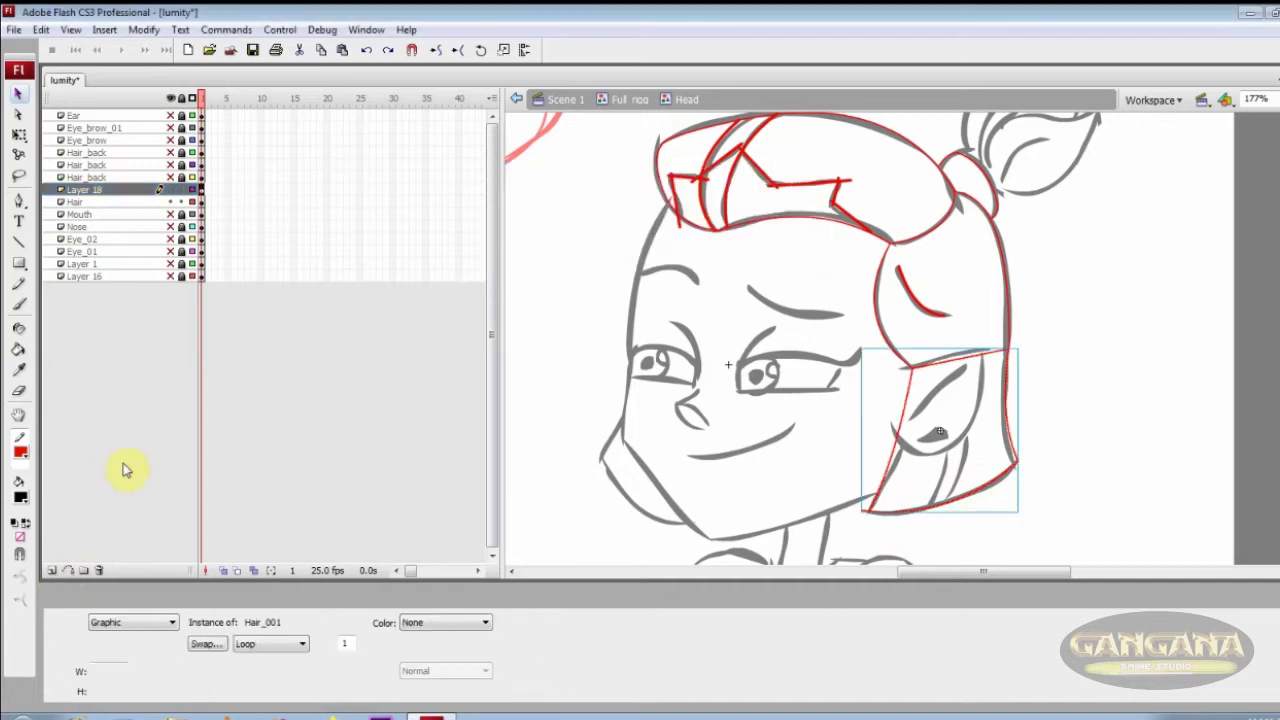
# Bow the upper edge of the Hair_001 section upward and distribute the symbol to its own layer
pyautogui.doubleClick(975, 370)
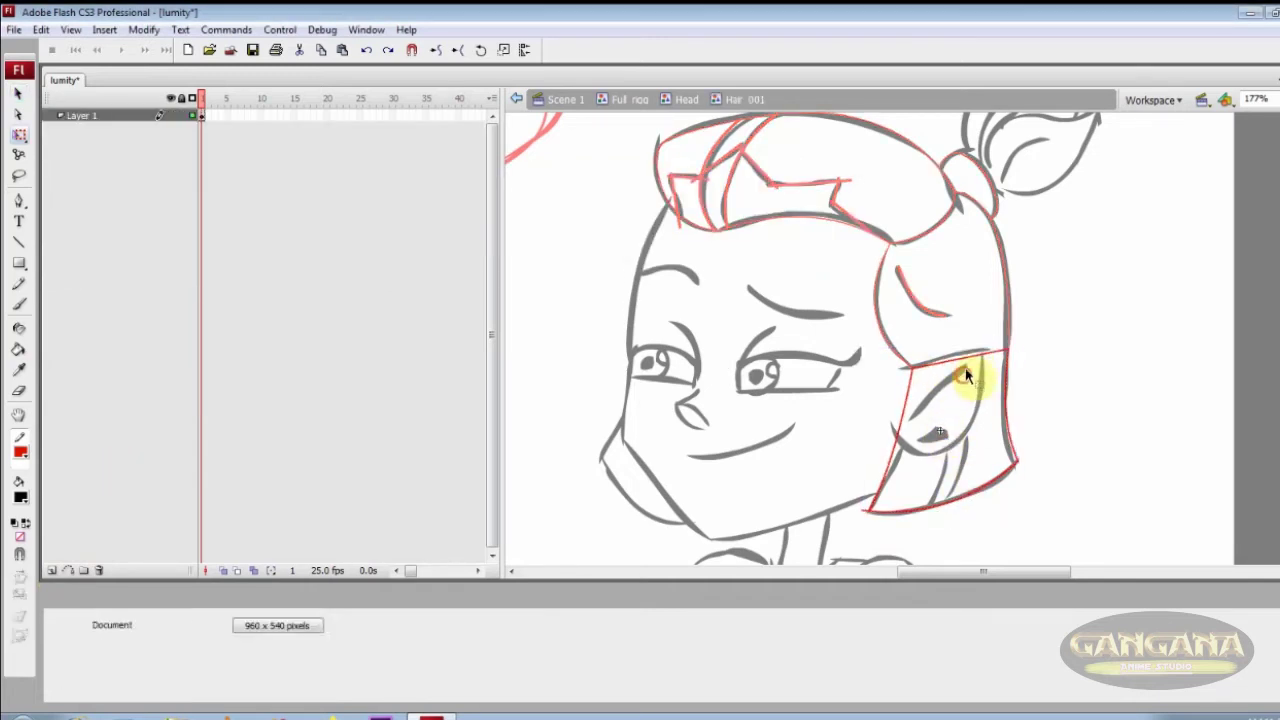
pyautogui.doubleClick(591, 306)
pyautogui.hotkey('ctrl', 'shift', 'd')
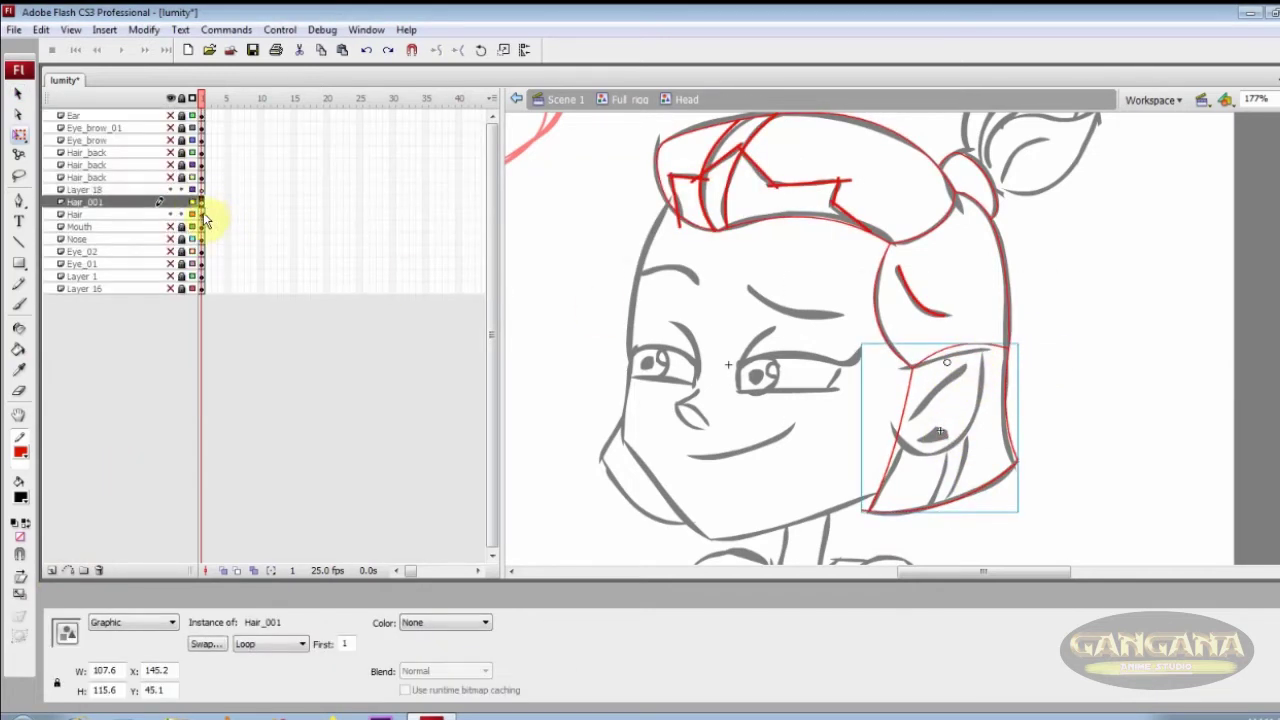
# Inside the main hair symbol, draw a line closing the side hair's open lower edge along the ear
pyautogui.click(203, 213)
pyautogui.doubleClick(918, 312)
pyautogui.press('n')
pyautogui.press('b')
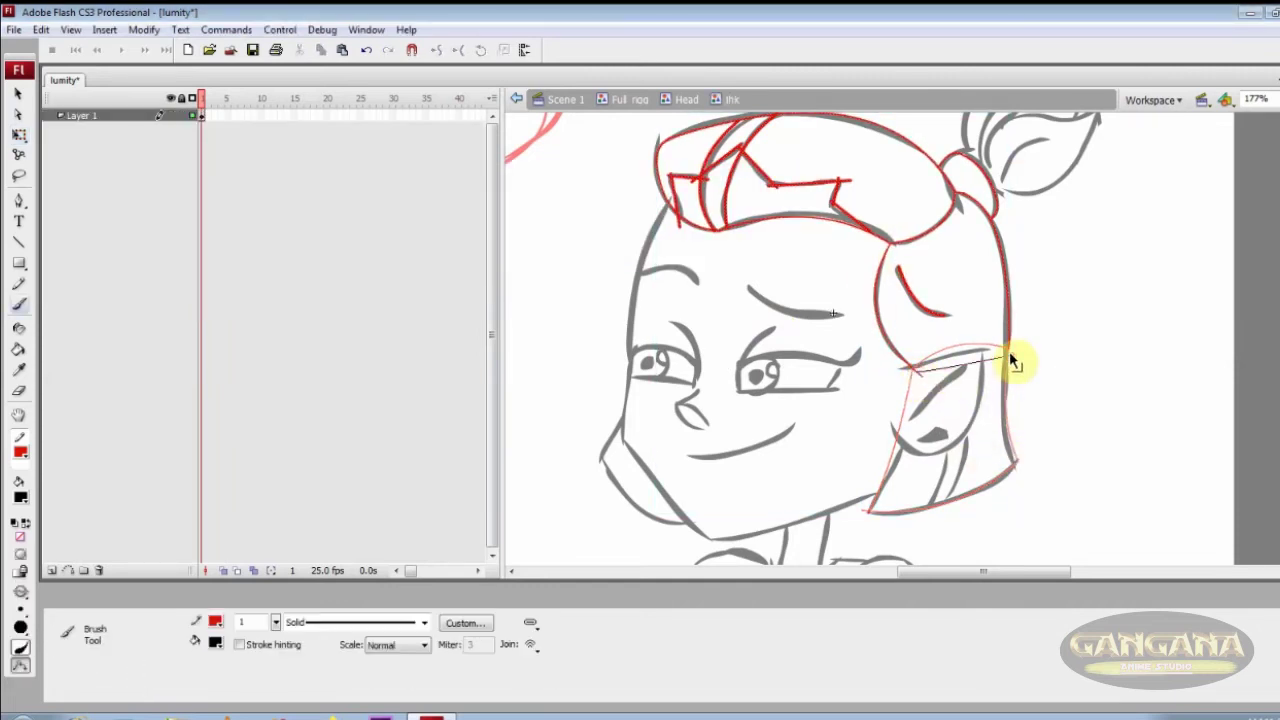
# Trim the closing line's overshooting ends, bow it downward and return to the head
pyautogui.press('v')
pyautogui.scroll(3, 971, 357)
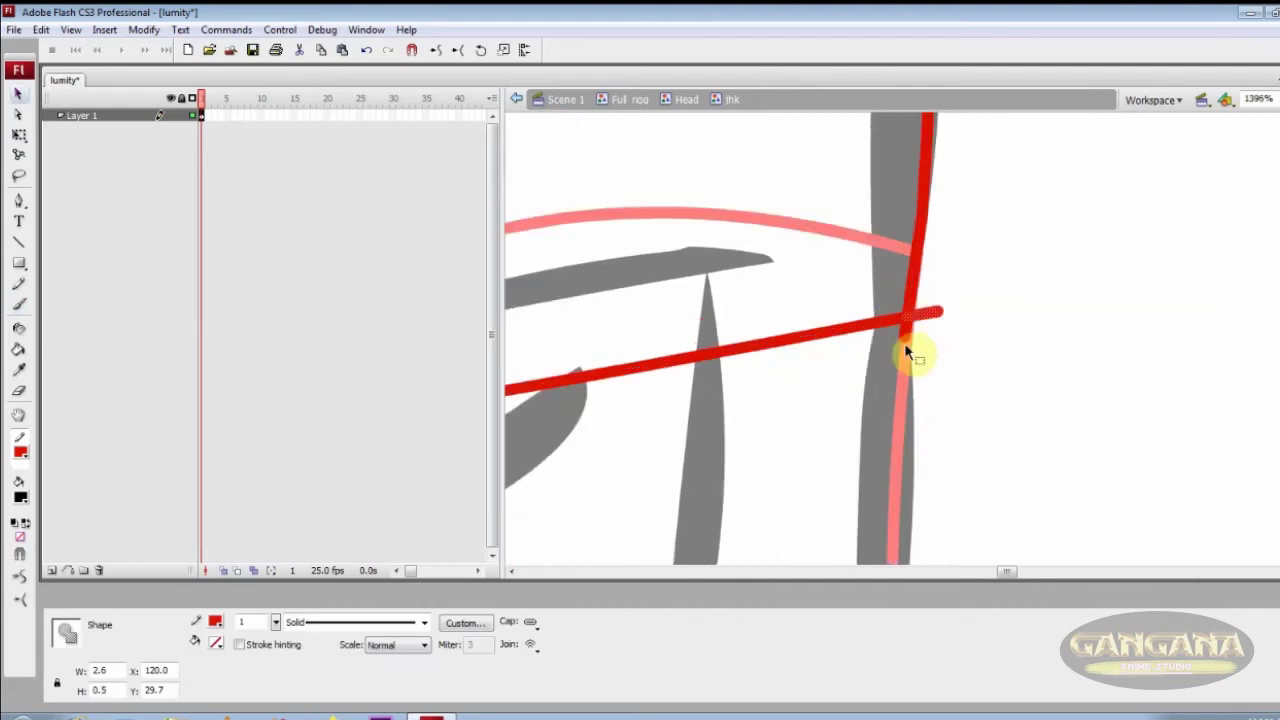
pyautogui.scroll(-2, 856, 391)
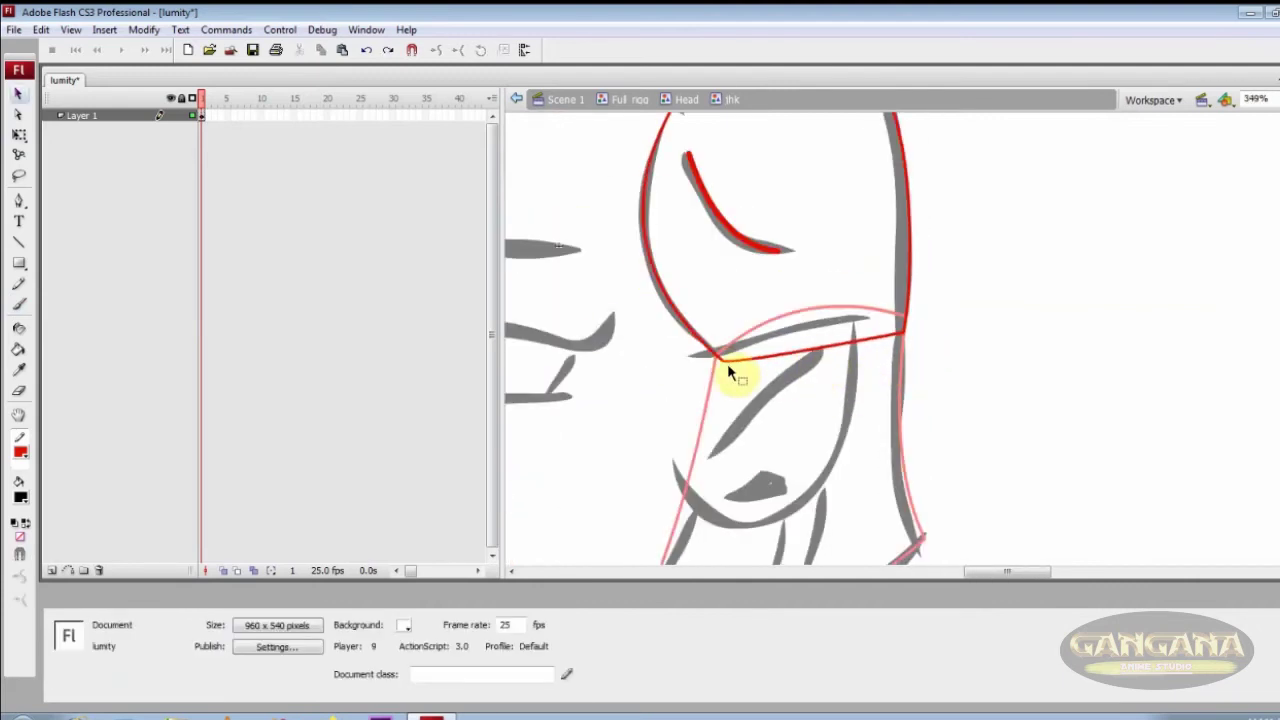
pyautogui.scroll(-1, 855, 365)
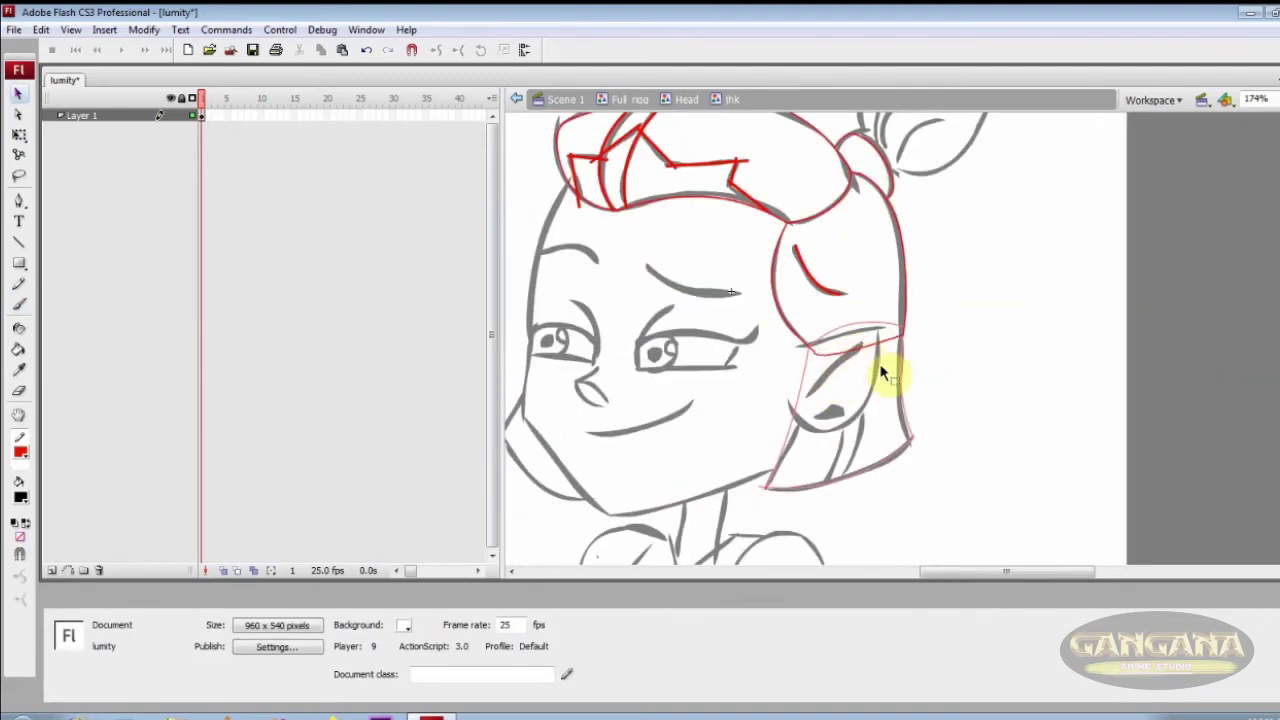
pyautogui.scroll(3, 915, 415)
pyautogui.scroll(-1, 845, 390)
pyautogui.doubleClick(886, 390)
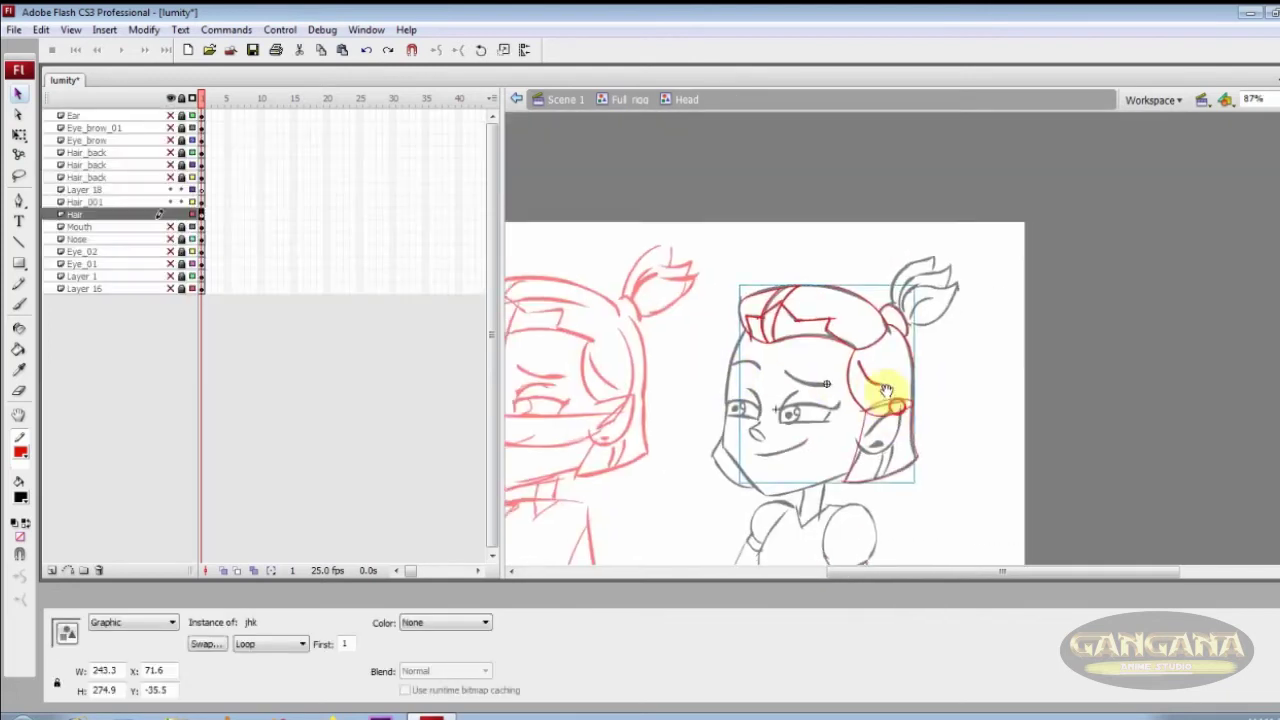
# On a new layer inside Hair_001, draw two thin strand lines with stroke 1 from below the ear to the hair's lower edge
pyautogui.doubleClick(895, 427)
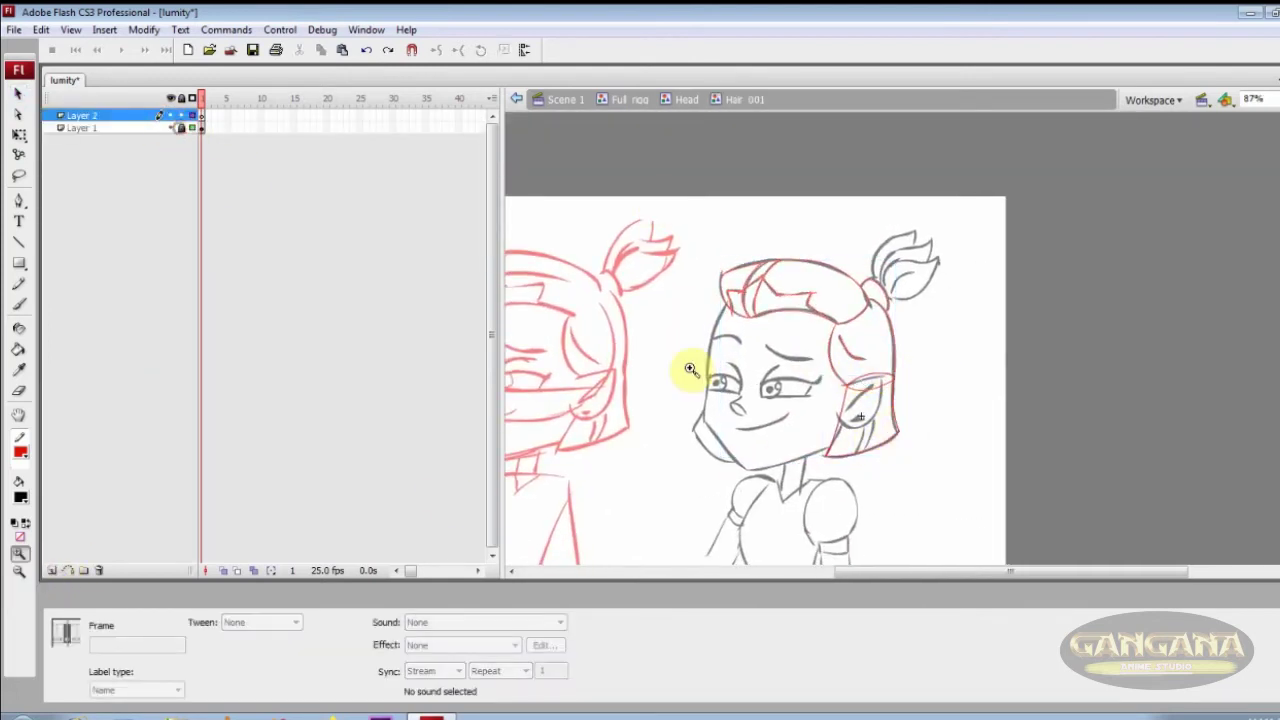
pyautogui.press('b')
pyautogui.scroll(1, 800, 380)
pyautogui.press('n')
pyautogui.moveTo(860, 408); pyautogui.dragTo(850, 425)
pyautogui.moveTo(893, 340); pyautogui.dragTo(878, 415)
pyautogui.press('v')
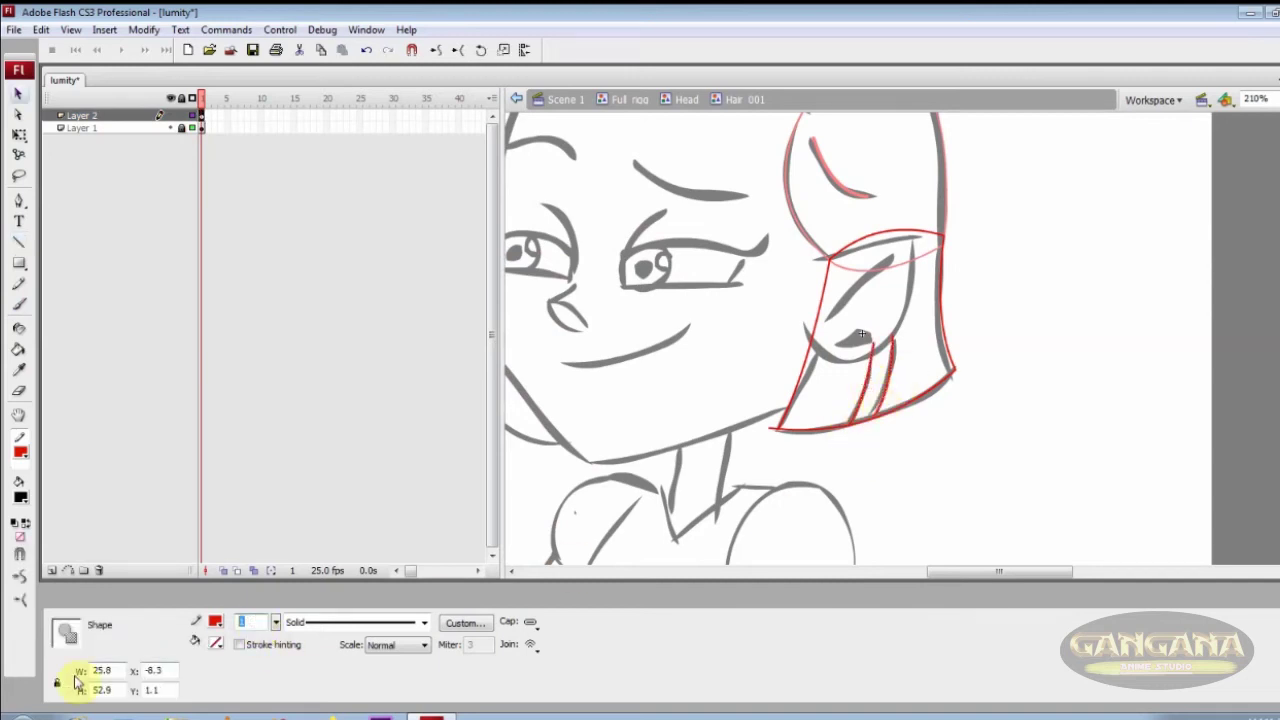
pyautogui.click(1013, 358)
pyautogui.doubleClick(908, 420)
# Show all of the head's layers and unlock every one except Layer 16
pyautogui.hotkey('ctrl', '-')
pyautogui.hotkey('ctrl', '-')
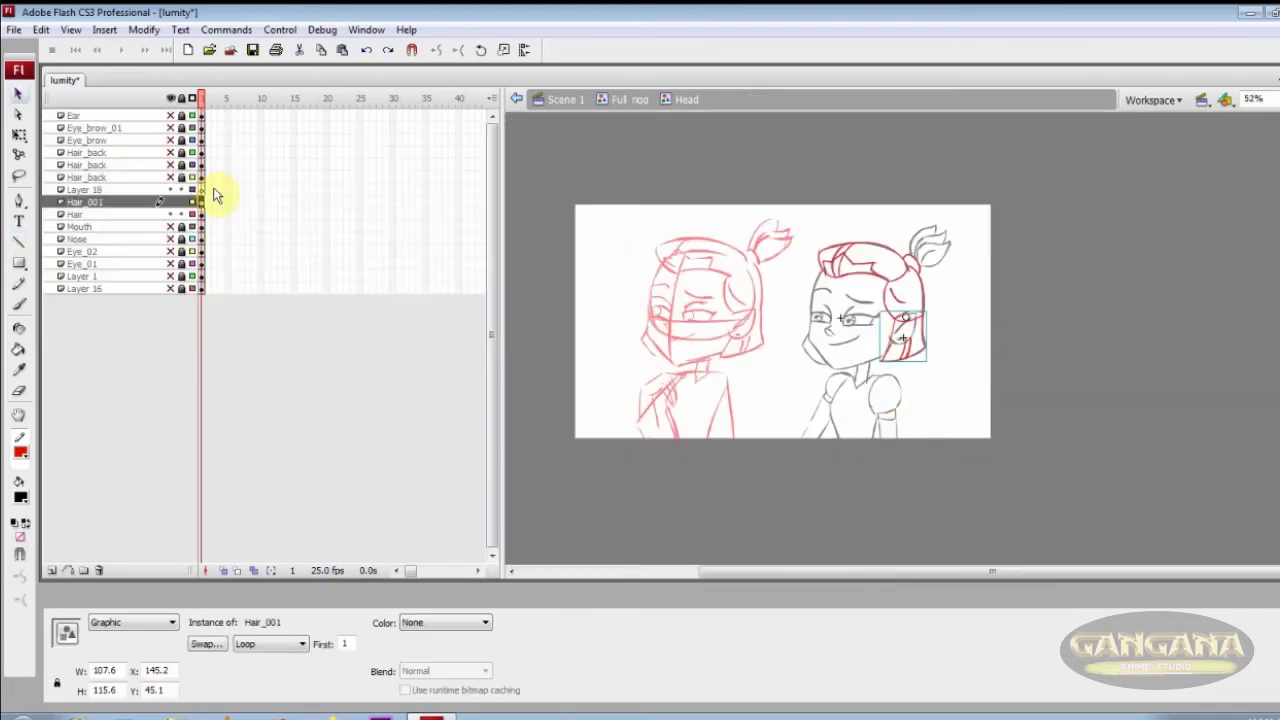
pyautogui.click(203, 200)
pyautogui.moveTo(177, 118); pyautogui.dragTo(177, 290)
# Convert the face outline to a graphic symbol named Face and distribute it to its own layer
pyautogui.click(838, 385)
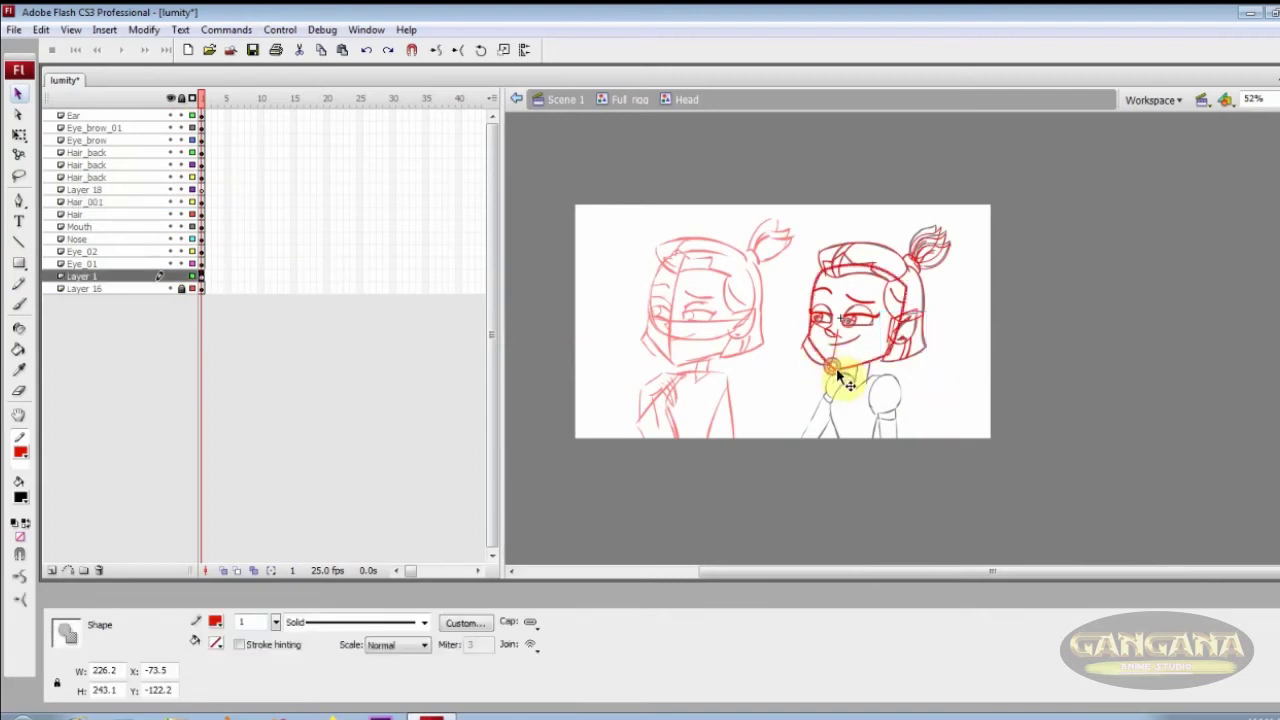
pyautogui.press('F8')
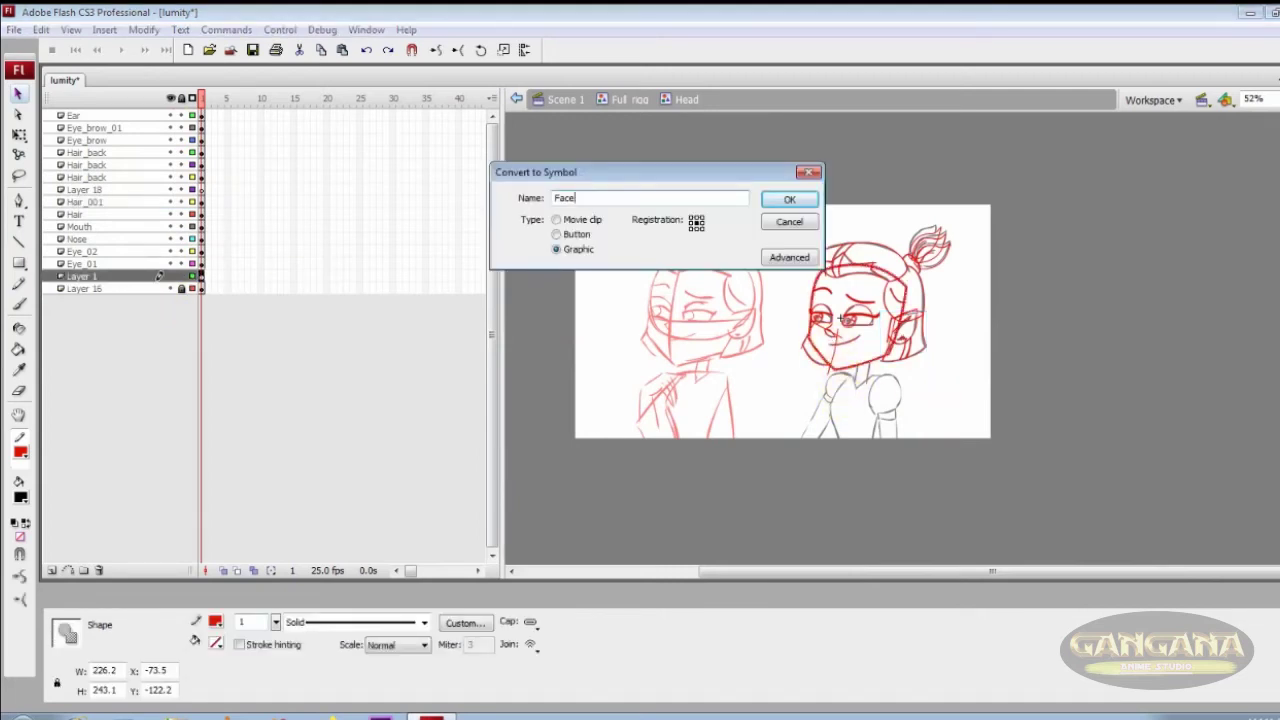
pyautogui.press('Return')
pyautogui.press('z')
pyautogui.click(834, 348)
pyautogui.hotkey('ctrl', 'shift', 'd')
# On a new full-rig layer named Body below Head, draw a rectangle about 101 × 169 px over the torso and convert it to a graphic symbol named Body
pyautogui.click(128, 115)
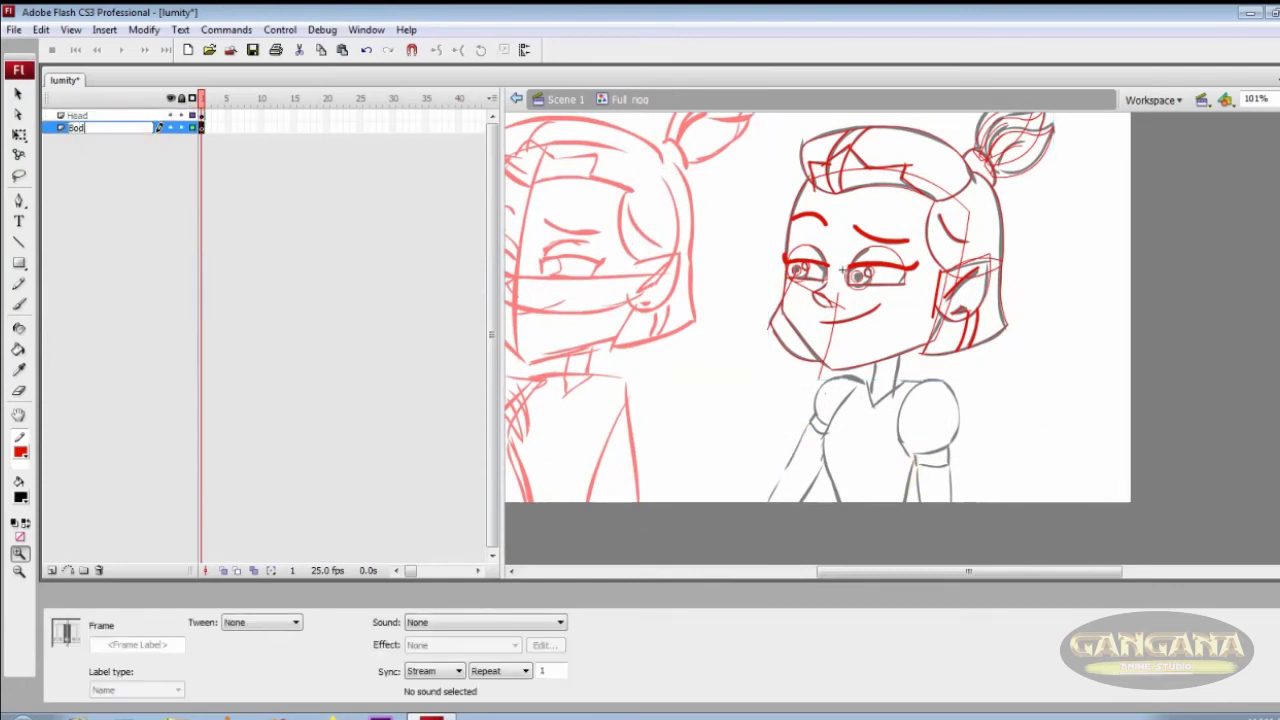
pyautogui.doubleClick(80, 129)
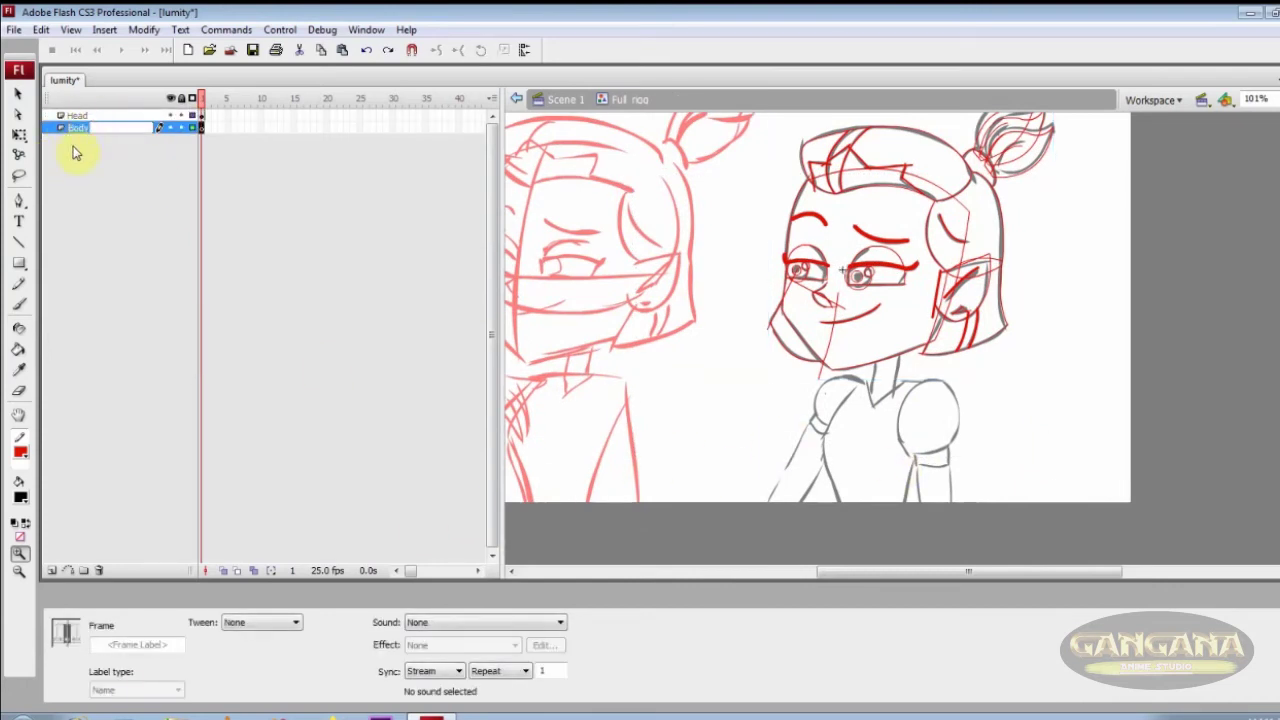
pyautogui.click(906, 380)
pyautogui.click(19, 262)
pyautogui.moveTo(777, 302); pyautogui.dragTo(912, 528)
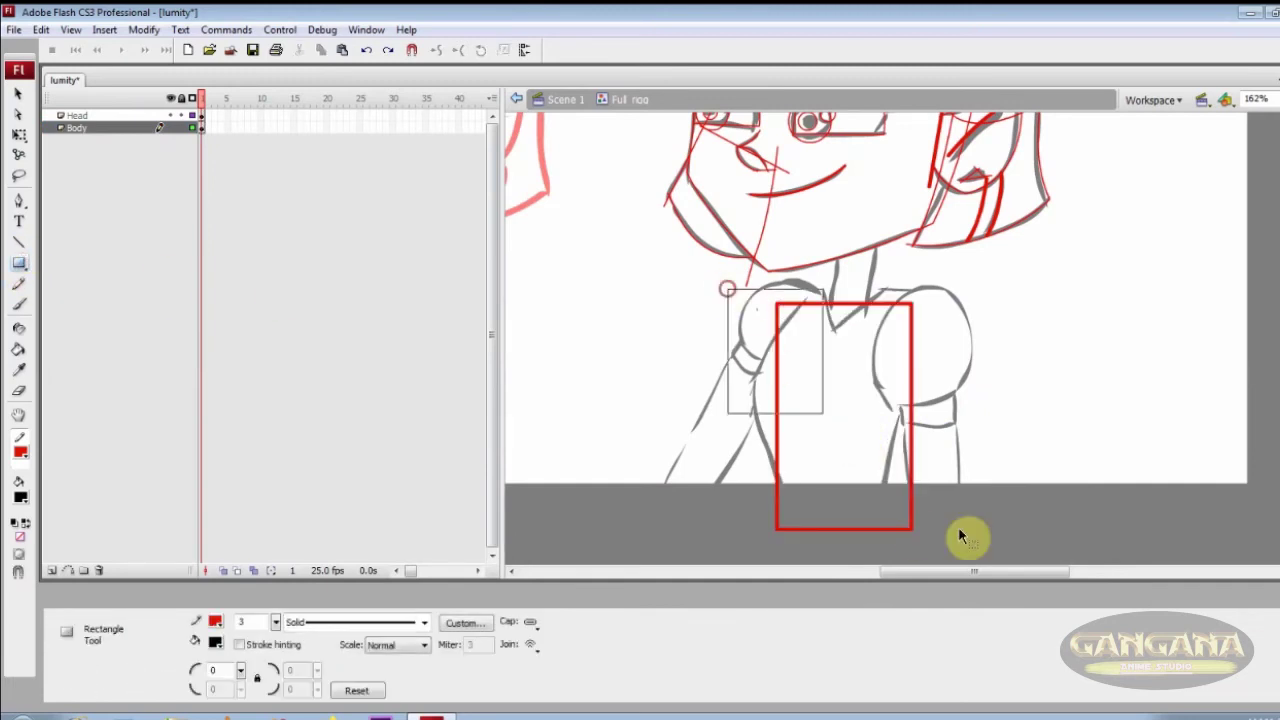
pyautogui.press('F8')
pyautogui.press('Return')
# Inside the Body symbol, set the outline's stroke to 1, reshape it to the sketched torso and extend the layer's frames
pyautogui.doubleClick(846, 320)
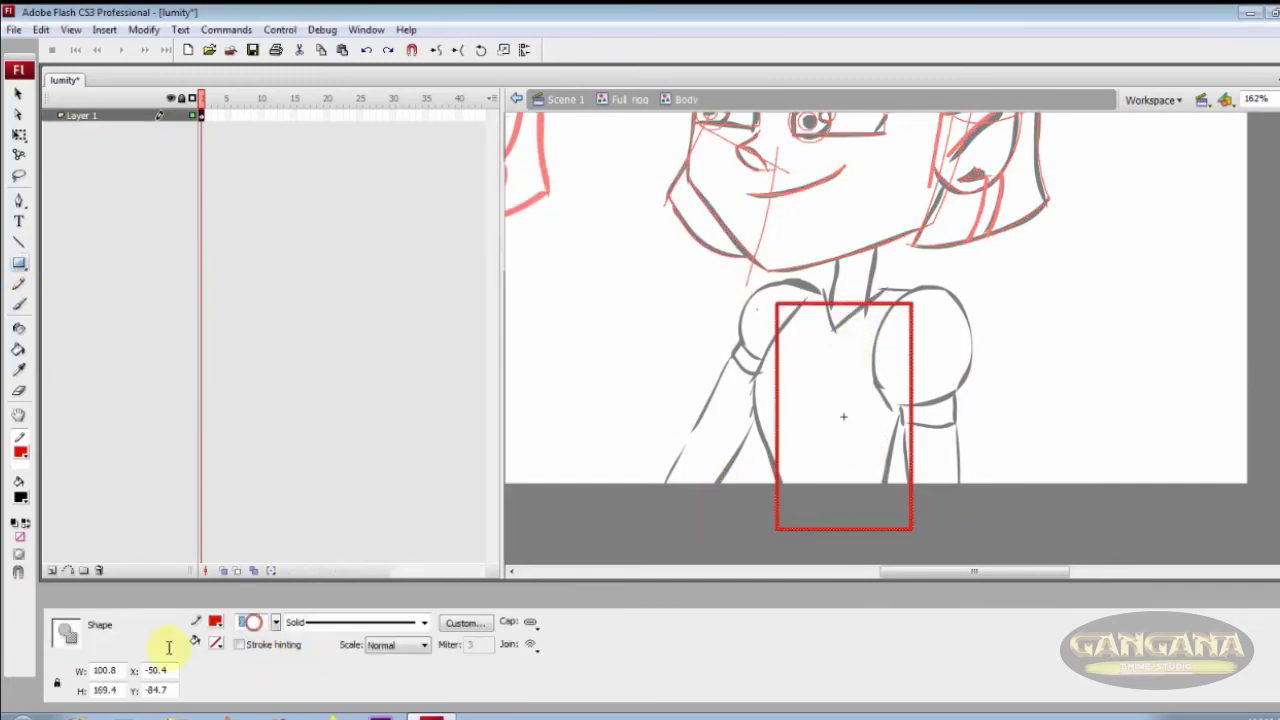
pyautogui.click(791, 318)
pyautogui.moveTo(791, 316); pyautogui.dragTo(762, 432)
pyautogui.moveTo(911, 528); pyautogui.dragTo(884, 530)
pyautogui.moveTo(921, 292); pyautogui.dragTo(916, 289)
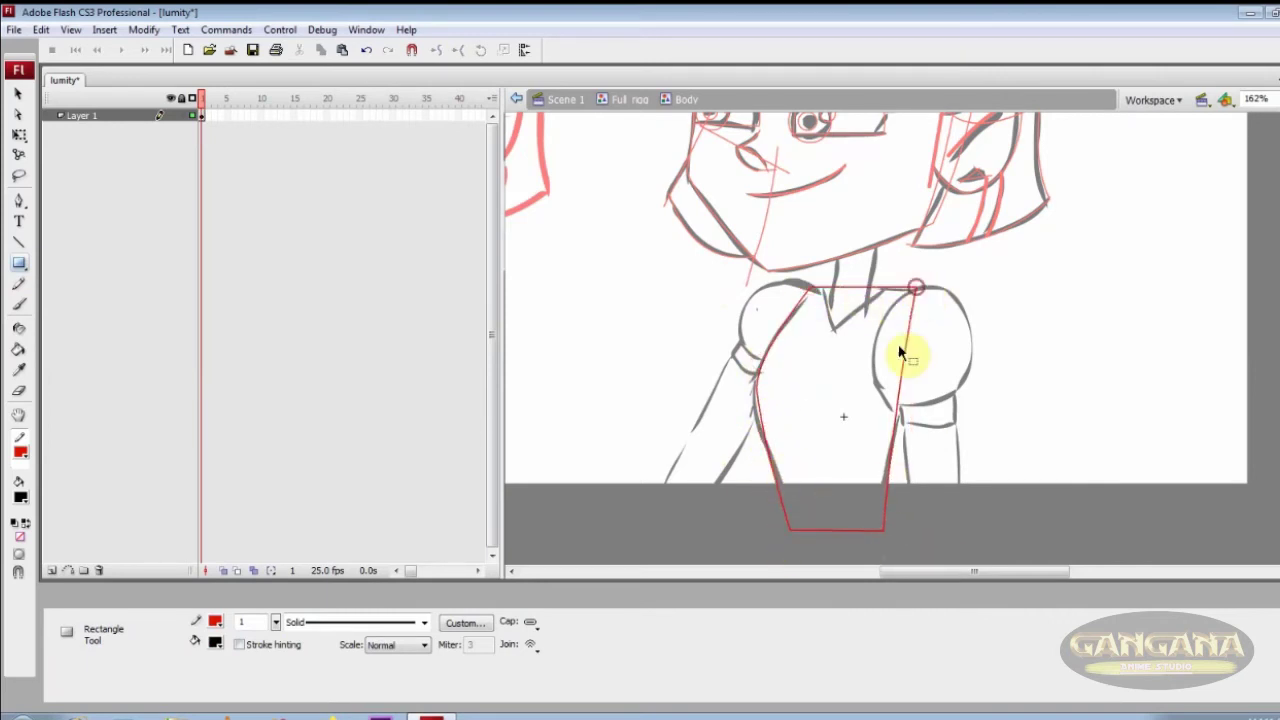
pyautogui.moveTo(886, 532); pyautogui.dragTo(889, 531)
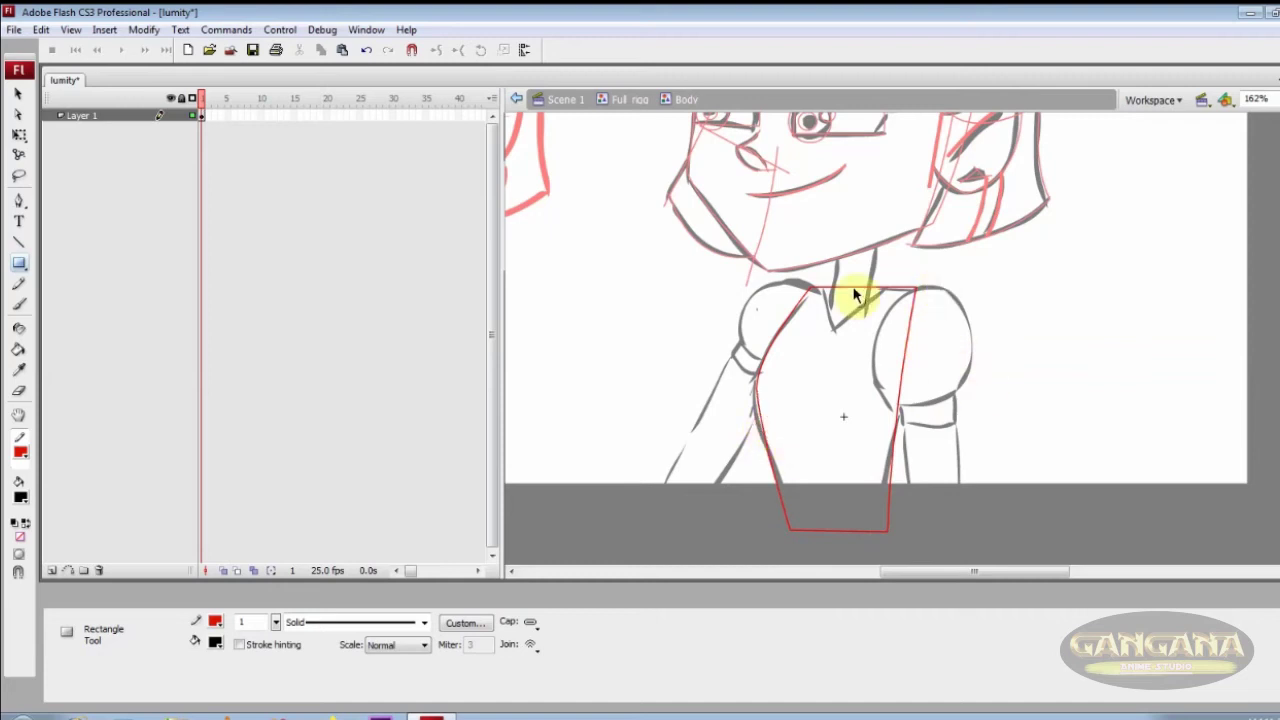
pyautogui.moveTo(251, 129); pyautogui.dragTo(371, 128)
pyautogui.doubleClick(951, 363)
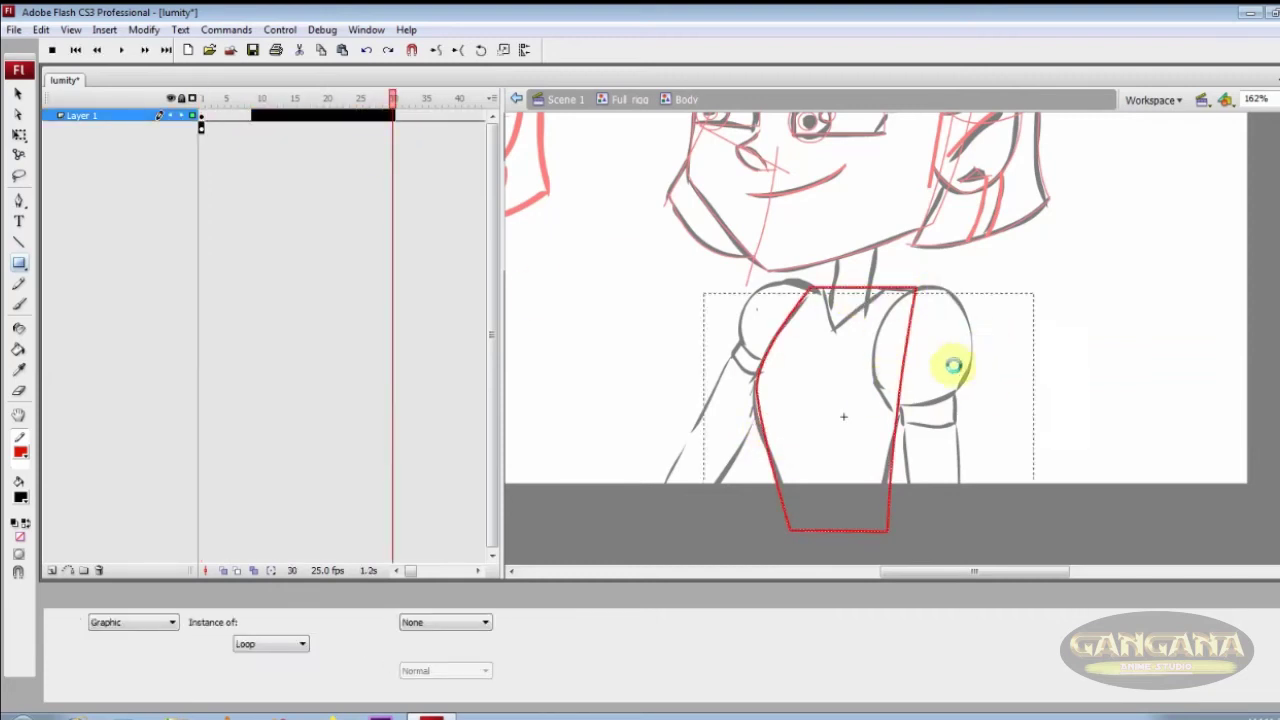
# On a new layer above Body, draw a rectangle about 65 × 72 px over the near shoulder and convert it to a graphic symbol named Hand_01
pyautogui.click(52, 570)
pyautogui.click(18, 263)
pyautogui.moveTo(876, 299); pyautogui.dragTo(963, 395)
pyautogui.press('F8')
pyautogui.write('Hand_')
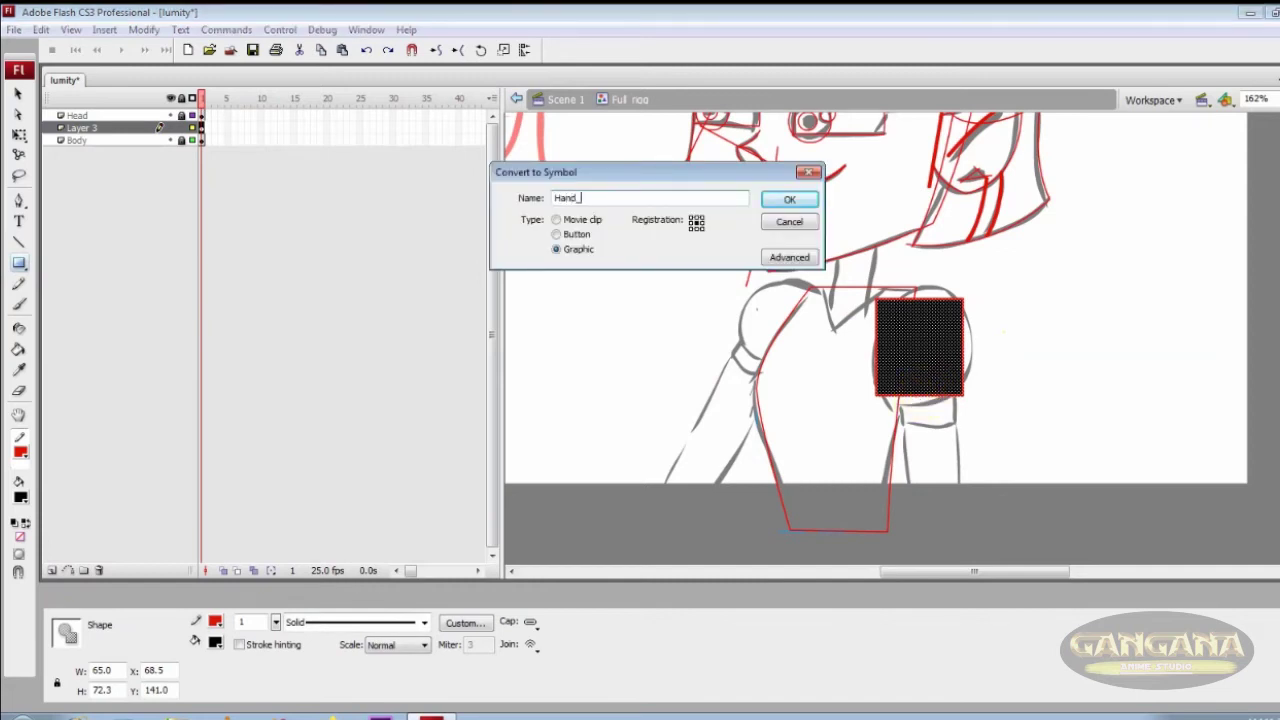
pyautogui.write('01')
pyautogui.press('Return')
# Rotate the shoulder rectangle slightly and bend its outline inside Hand_01 to match the sketched round puff sleeve
pyautogui.moveTo(971, 394); pyautogui.dragTo(978, 384)
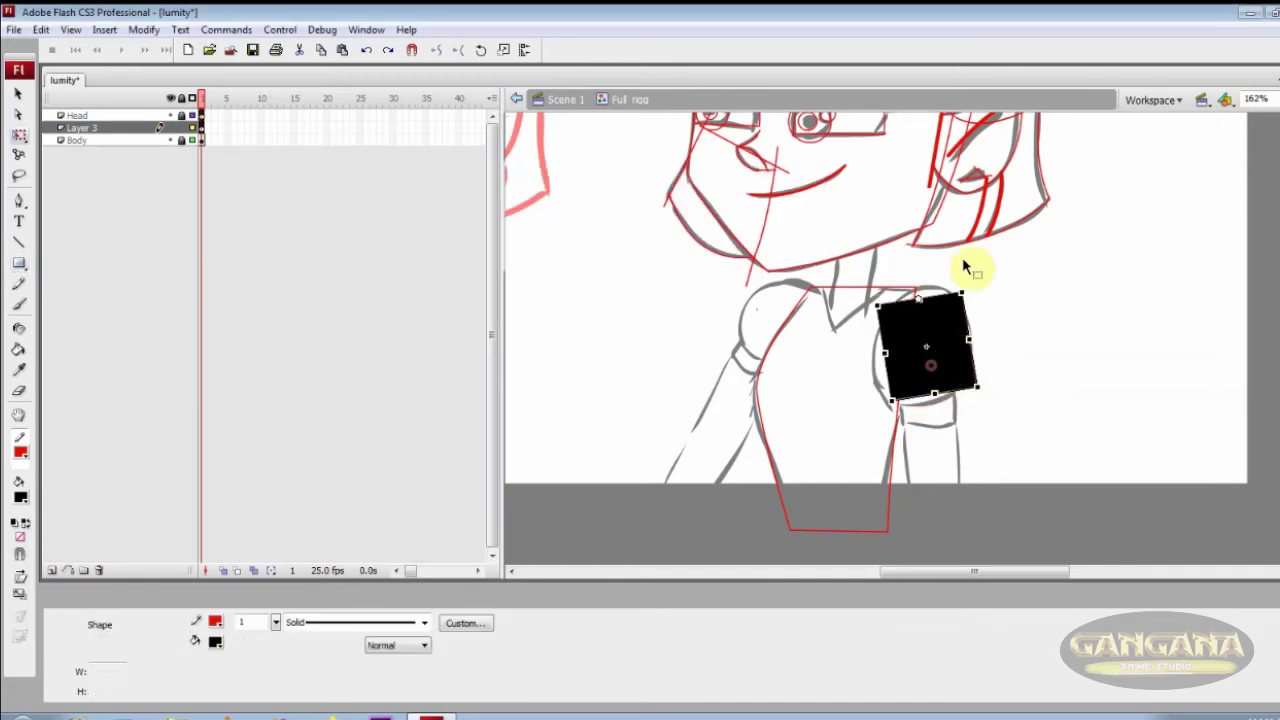
pyautogui.doubleClick(926, 360)
pyautogui.moveTo(886, 380); pyautogui.dragTo(886, 322)
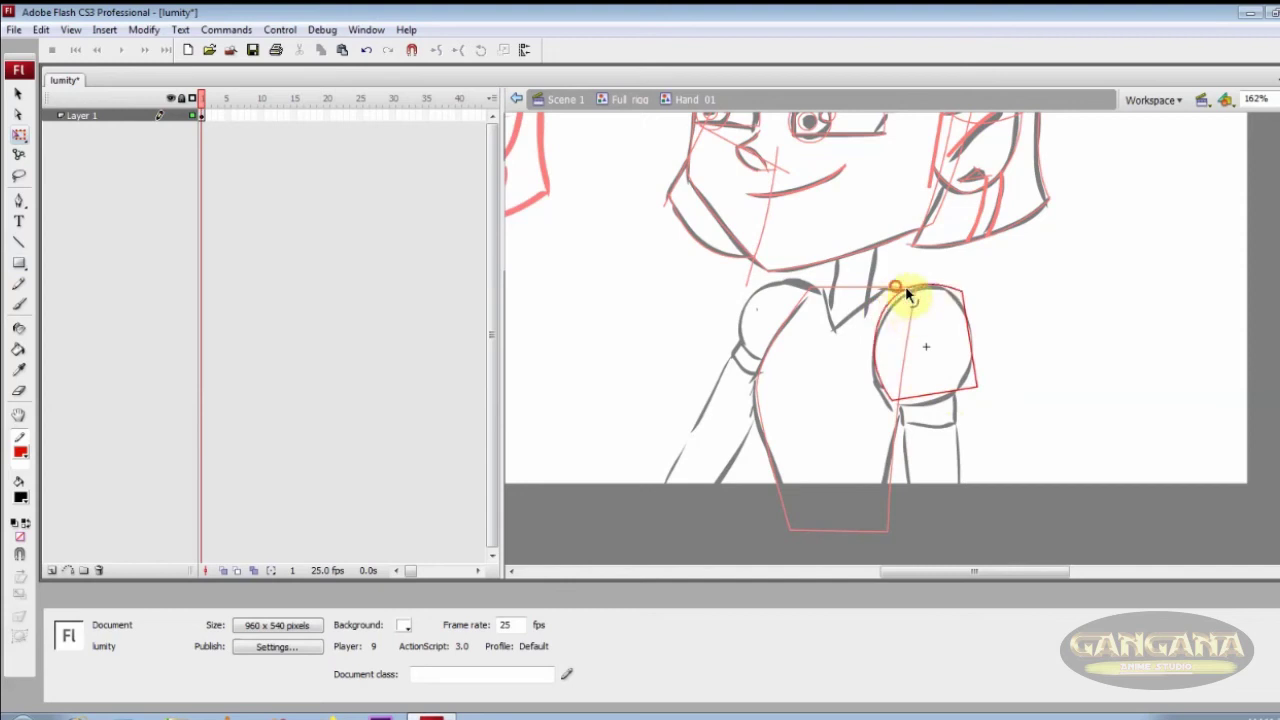
pyautogui.moveTo(971, 397); pyautogui.dragTo(972, 380)
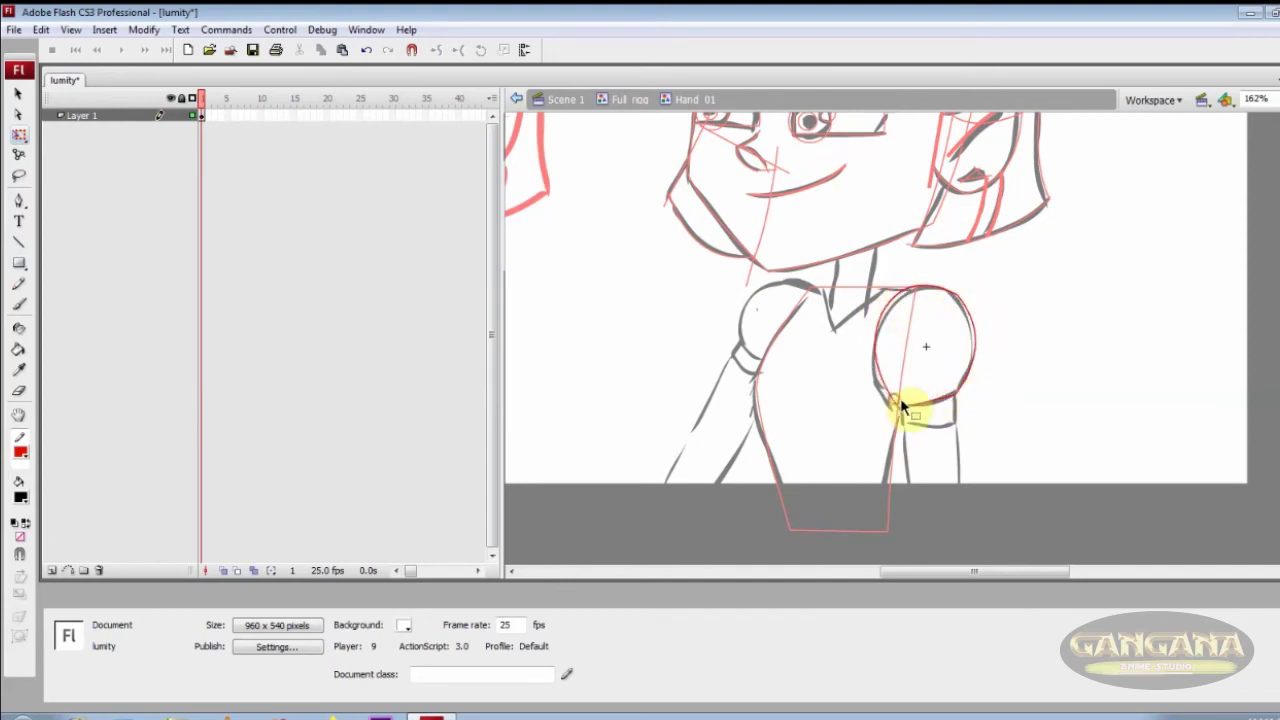
pyautogui.moveTo(958, 302); pyautogui.dragTo(952, 294)
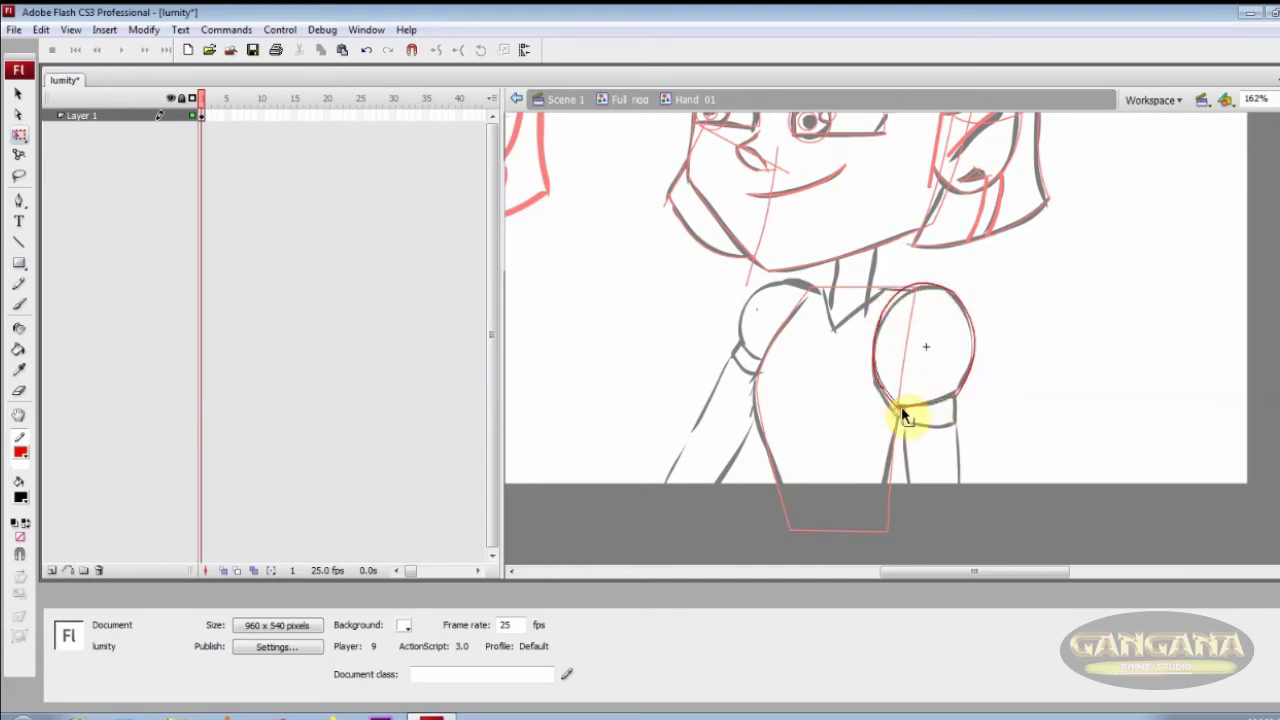
# Draw the two sides of the arm down from the sleeve and a curved cuff line across them
pyautogui.press('n')
pyautogui.moveTo(898, 408); pyautogui.dragTo(910, 545)
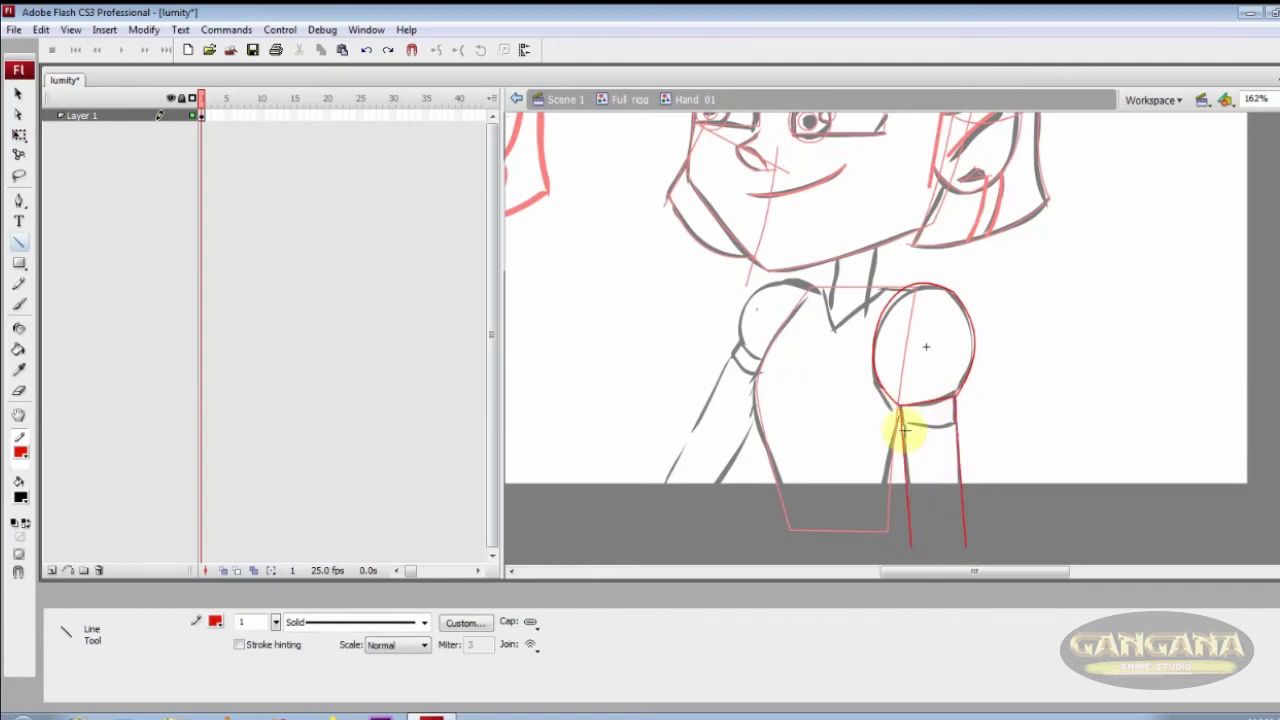
pyautogui.moveTo(933, 423); pyautogui.dragTo(934, 428)
# Refine the cuff's corners and sides to the sketch and delete the overshooting line segment
pyautogui.hotkey('ctrl', 'space')
pyautogui.moveTo(874, 337); pyautogui.dragTo(1012, 464)
pyautogui.keyDown('ctrl'); pyautogui.click(995, 417); pyautogui.keyUp('ctrl')
pyautogui.moveTo(962, 416); pyautogui.dragTo(963, 410)
pyautogui.keyDown('ctrl'); pyautogui.keyDown('shift'); pyautogui.click(753, 437); pyautogui.keyUp('shift'); pyautogui.keyUp('ctrl')
pyautogui.press('v')
pyautogui.press('Delete')
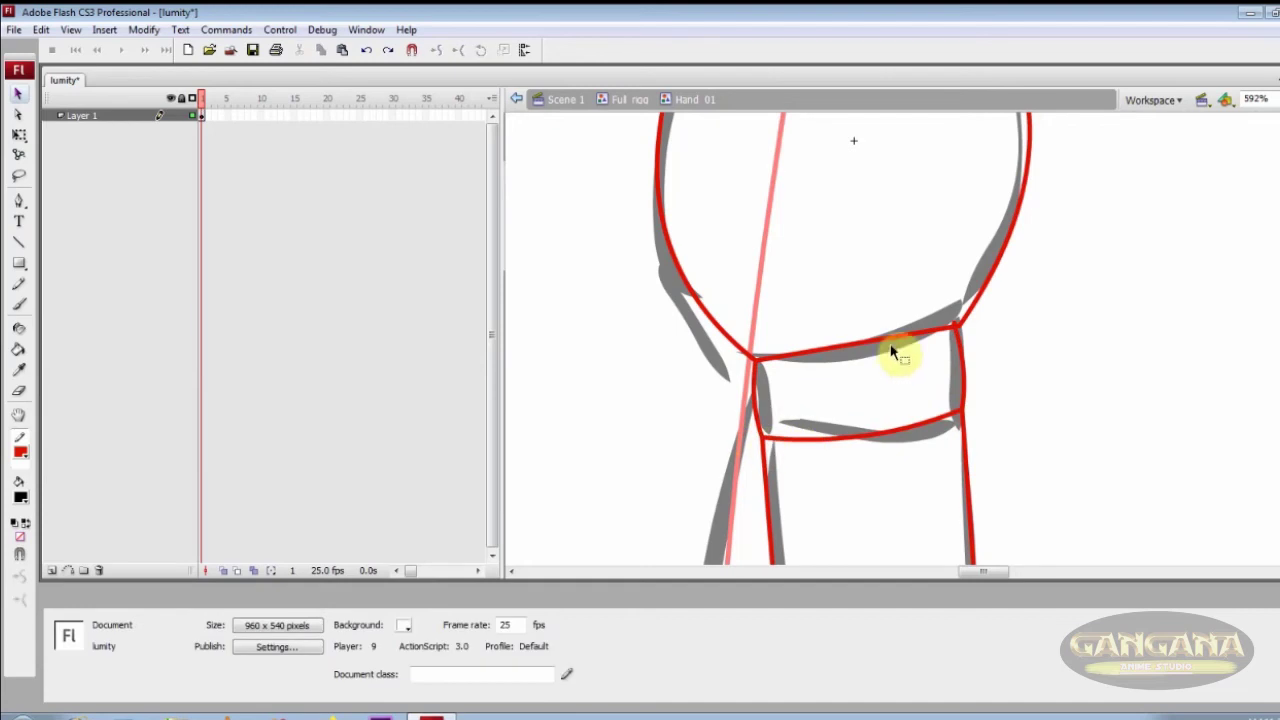
# Try to adjust the cuff's upper corner, and undo the last three edits
pyautogui.moveTo(952, 326); pyautogui.dragTo(953, 328)
pyautogui.hotkey('ctrl', 'z')
pyautogui.hotkey('ctrl', 'z')
pyautogui.hotkey('ctrl', 'z')
pyautogui.hotkey('ctrl', '-')
pyautogui.hotkey('ctrl', '-')
pyautogui.hotkey('ctrl', 'space')
pyautogui.moveTo(816, 208); pyautogui.dragTo(988, 416)
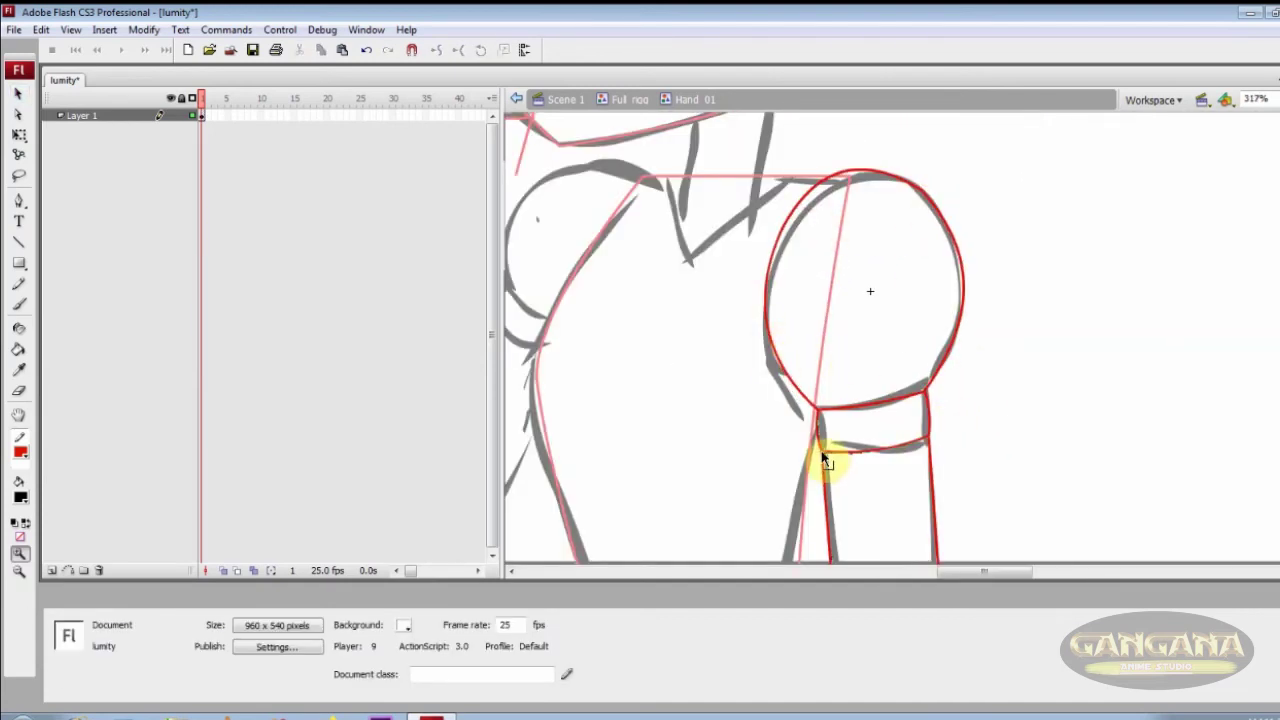
pyautogui.hotkey('ctrl', '-')
pyautogui.hotkey('ctrl', '-')
# Return to the full rig, unlock its layers and distribute the torso and arm symbols to their own layers
pyautogui.doubleClick(837, 374)
pyautogui.click(813, 340)
pyautogui.moveTo(179, 115); pyautogui.dragTo(180, 146)
pyautogui.moveTo(766, 272); pyautogui.dragTo(957, 457)
pyautogui.hotkey('ctrl', 'shift', 'd')
pyautogui.moveTo(763, 250); pyautogui.dragTo(1005, 460)
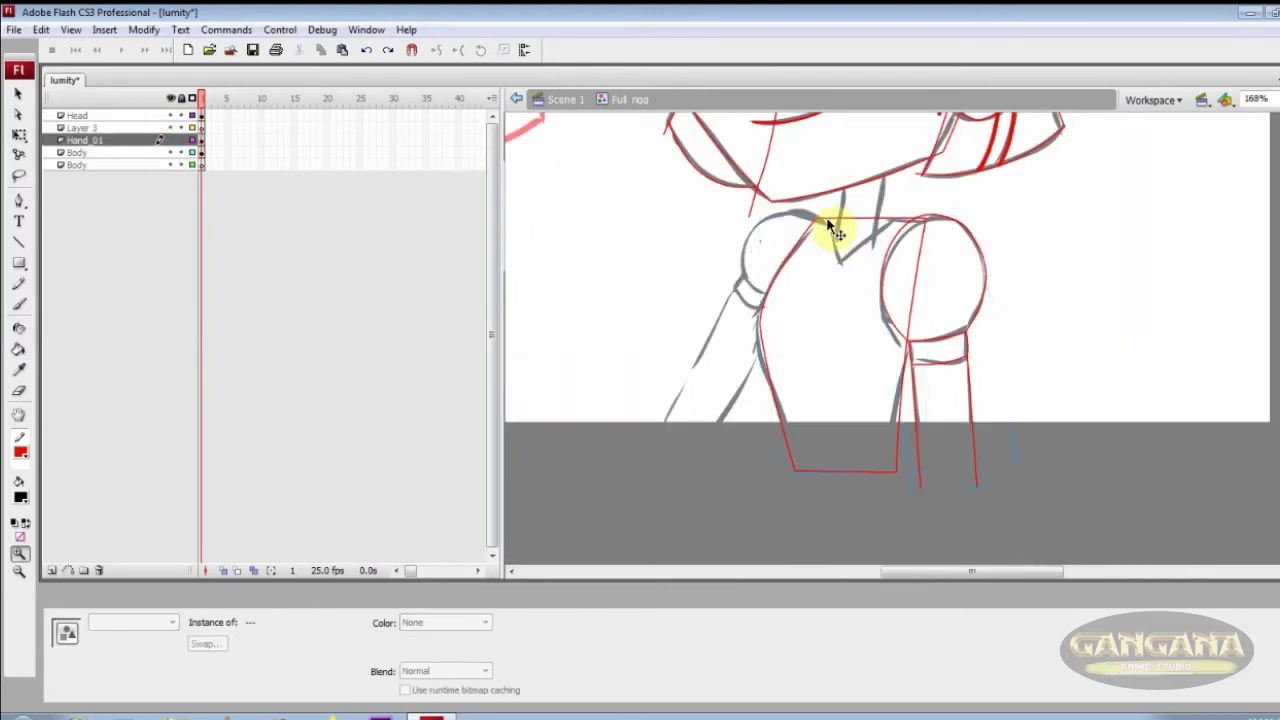
# On a new layer inside the Body symbol, draw a small rectangle at the neckline and pull its corner to start the collar
pyautogui.doubleClick(829, 222)
pyautogui.click(52, 570)
pyautogui.press('r')
pyautogui.moveTo(835, 217)
pyautogui.mouseDown()
pyautogui.moveTo(866, 250)
pyautogui.moveTo(893, 222)
pyautogui.mouseUp()
pyautogui.press('v')
pyautogui.press('z')
pyautogui.moveTo(800, 171); pyautogui.dragTo(902, 307)
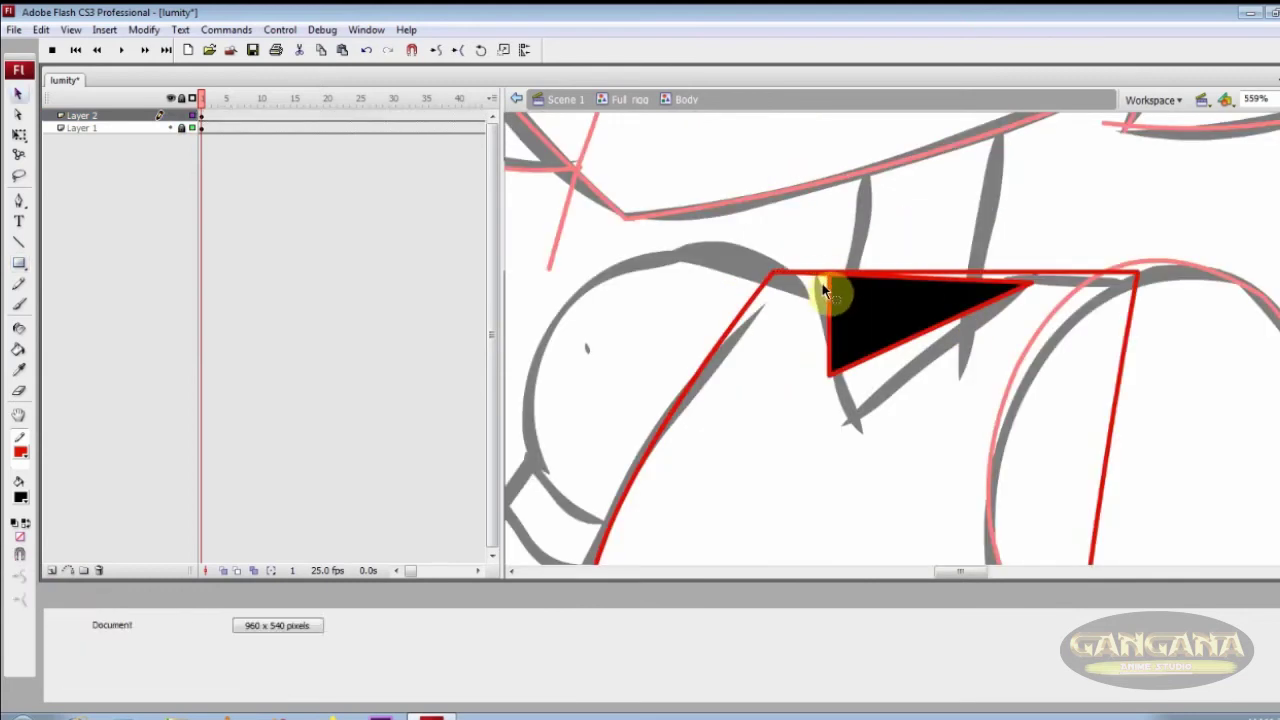
# Delete the collar shape's fill, fit its corners to the sketched V-neck and return to the full rig
pyautogui.press('v')
pyautogui.click(851, 310)
pyautogui.press('Delete')
pyautogui.moveTo(858, 425); pyautogui.dragTo(858, 425)
pyautogui.moveTo(833, 275); pyautogui.dragTo(816, 272)
pyautogui.moveTo(1029, 274); pyautogui.dragTo(1030, 271)
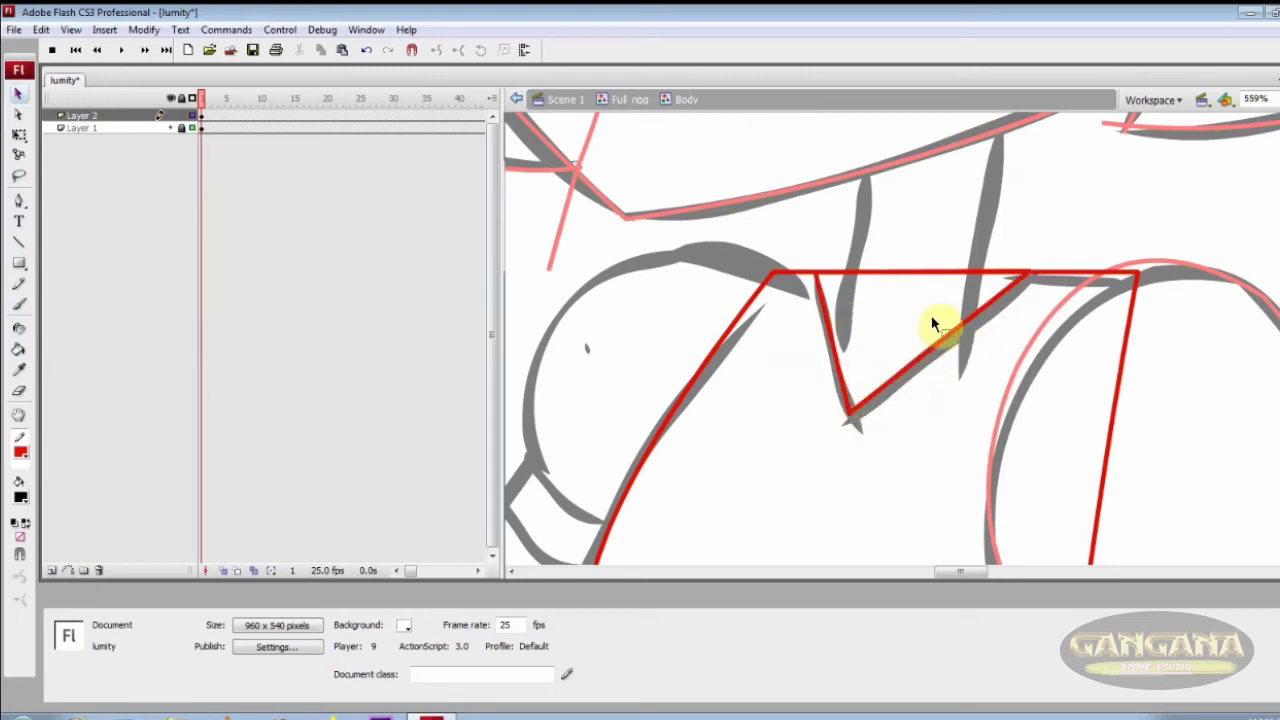
pyautogui.hotkey('ctrl', '-')
pyautogui.hotkey('ctrl', '-')
pyautogui.hotkey('ctrl', '-')
pyautogui.doubleClick(938, 325)
# Copy the Hand_01 arm to the far shoulder and duplicate its symbol as Hand_02
pyautogui.press('z')
pyautogui.moveTo(823, 254); pyautogui.dragTo(1043, 495)
pyautogui.press('q')
pyautogui.click(932, 333)
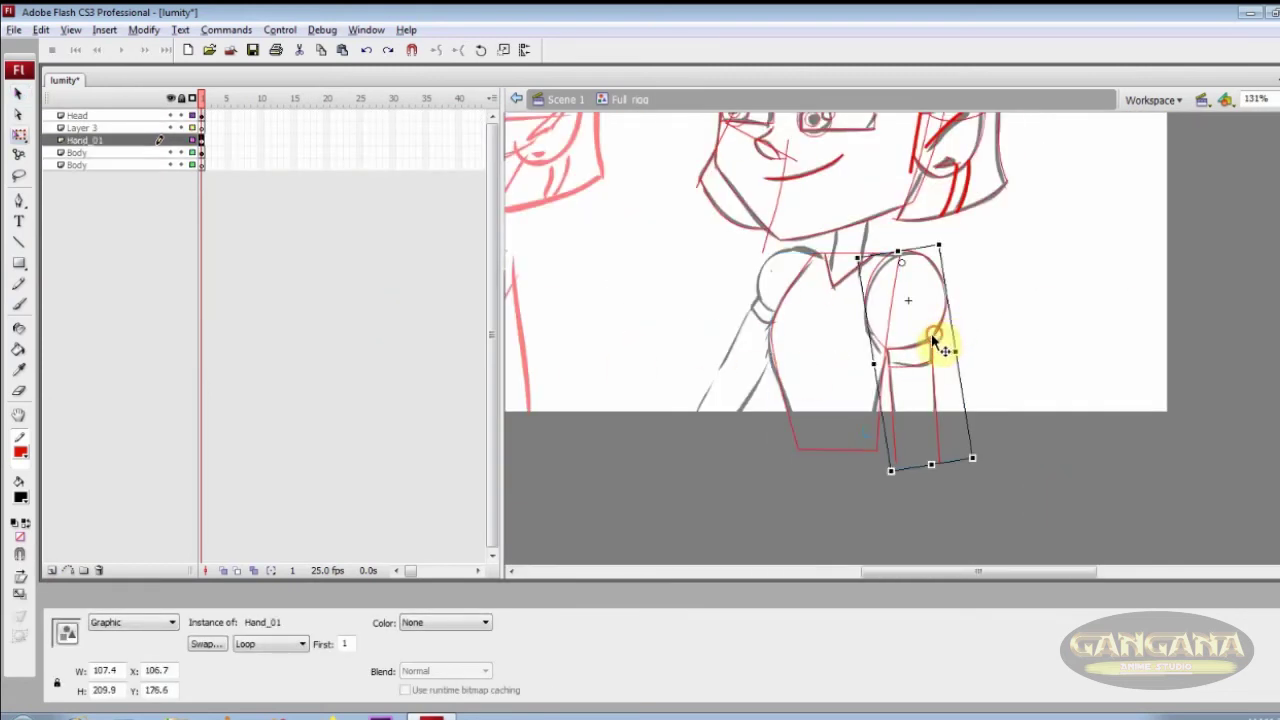
pyautogui.moveTo(932, 338); pyautogui.dragTo(840, 350)
pyautogui.rightClick(840, 352)
pyautogui.click(905, 665)
pyautogui.click(740, 370)
# Flip the Hand_02 arm horizontally, then position and rotate it along the sketched far arm
pyautogui.hotkey('alt', 'm')
pyautogui.press('t')
pyautogui.press('h')
pyautogui.moveTo(835, 494); pyautogui.dragTo(784, 479)
pyautogui.moveTo(791, 368); pyautogui.dragTo(793, 353)
pyautogui.moveTo(781, 476); pyautogui.dragTo(749, 448)
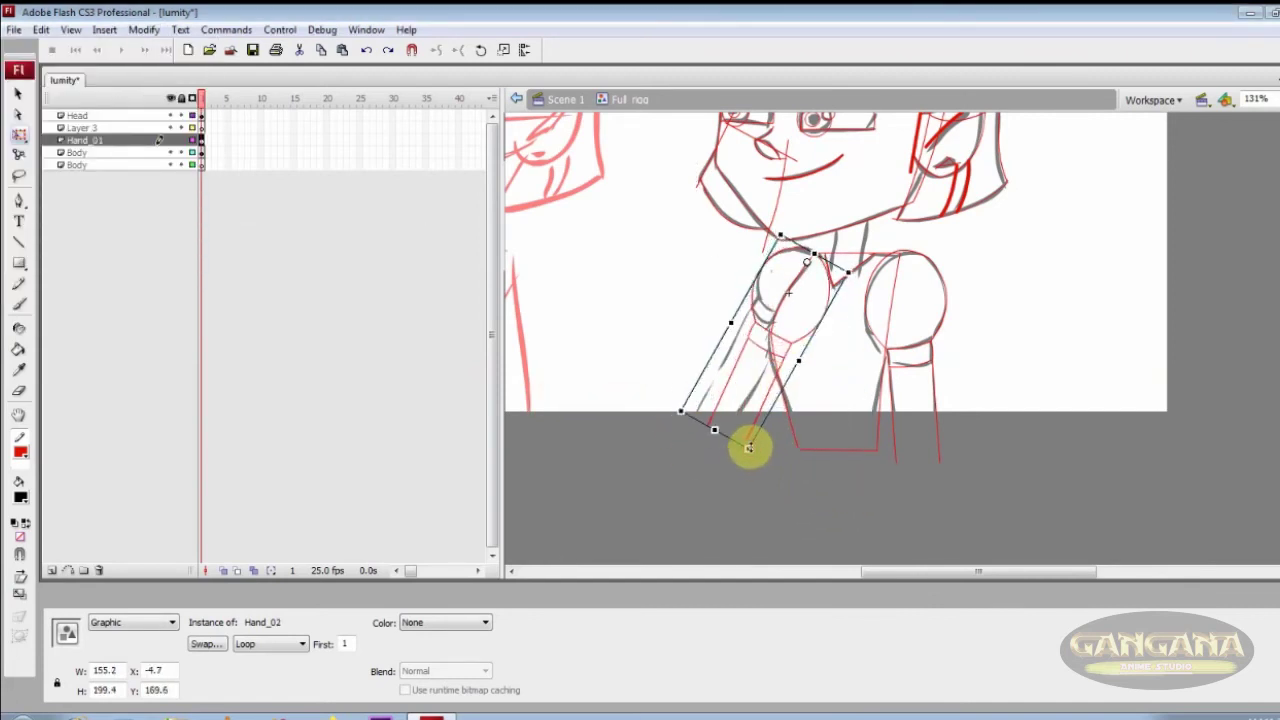
# Inside Hand_02, draw a line across the arm's lower end and return to the full rig
pyautogui.doubleClick(786, 349)
pyautogui.press('b')
pyautogui.press('n')
pyautogui.moveTo(777, 438); pyautogui.dragTo(704, 422)
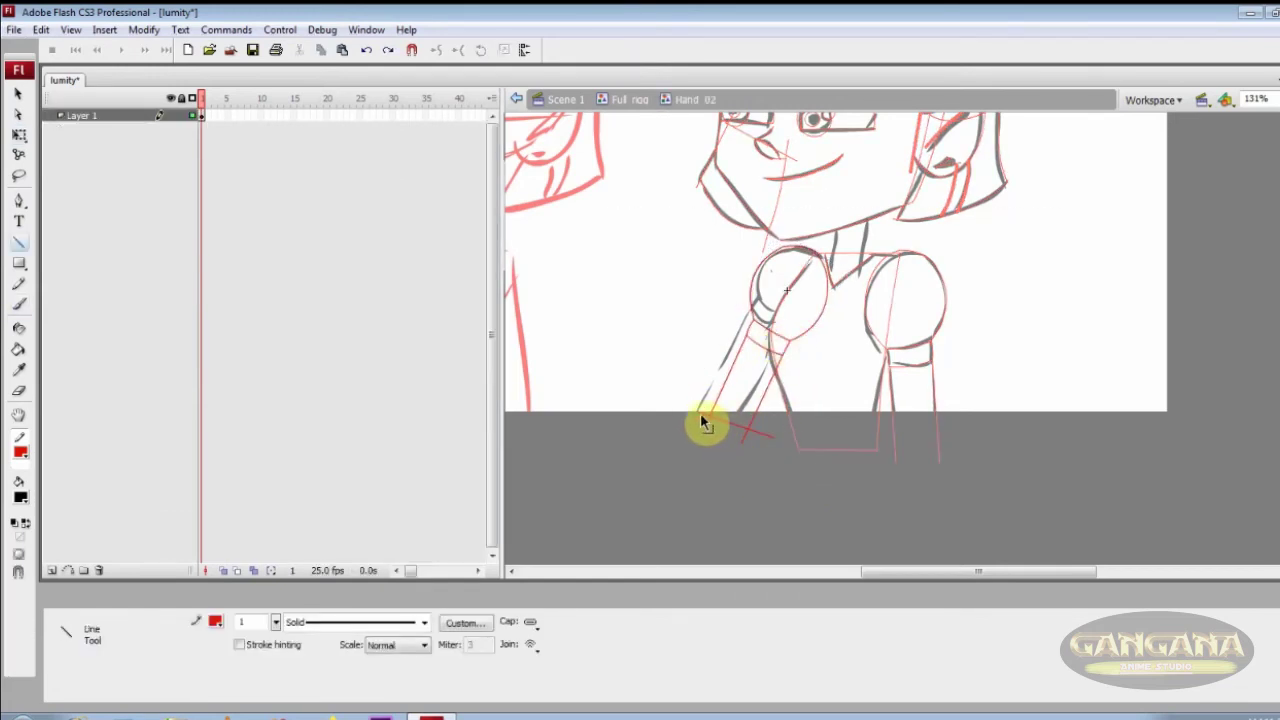
pyautogui.hotkey('ctrl', 'e')
# Select the torso and both arm symbols and distribute them to separate layers
pyautogui.hotkey('ctrl', '-')
pyautogui.moveTo(763, 338); pyautogui.dragTo(998, 453)
pyautogui.hotkey('ctrl', 'shift', 'd')
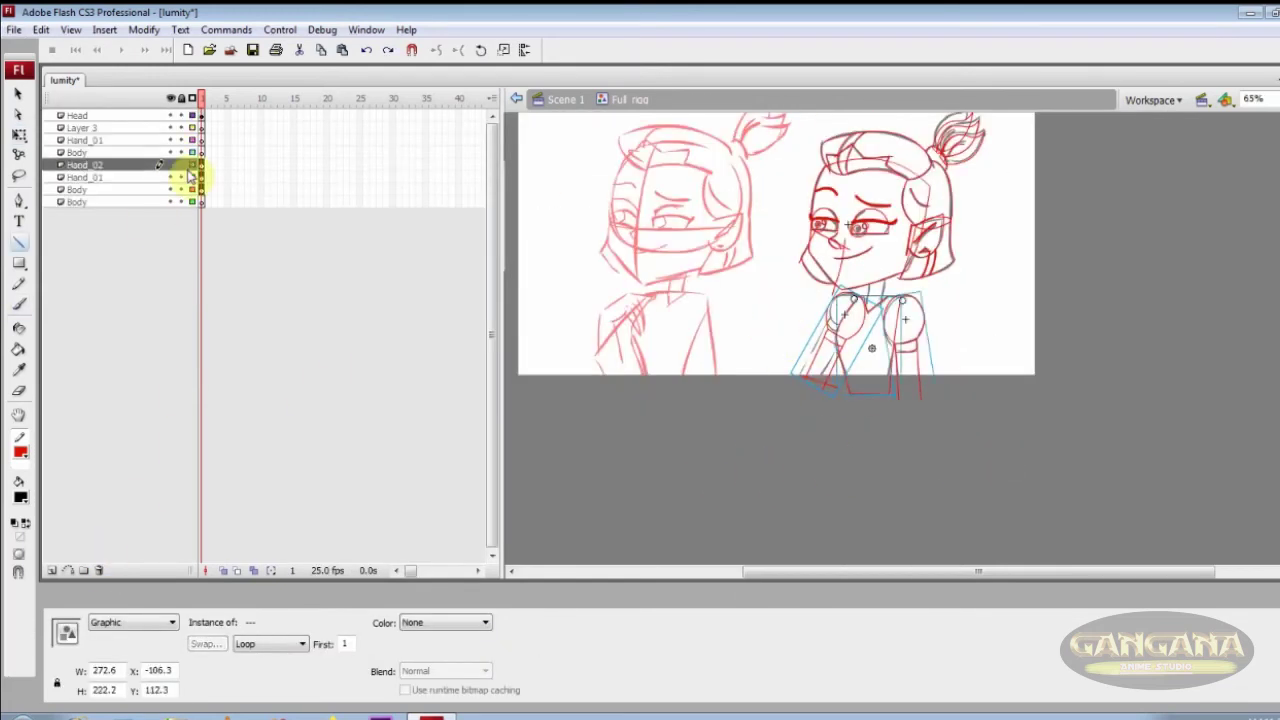
# Delete the leftover empty layers, keeping only Head, Hand_02, Hand_01 and Body
pyautogui.click(117, 153)
pyautogui.keyDown('shift'); pyautogui.click(117, 129); pyautogui.keyUp('shift')
pyautogui.click(99, 571)
pyautogui.click(113, 166)
pyautogui.click(99, 571)
pyautogui.press('z')
pyautogui.moveTo(790, 210); pyautogui.dragTo(964, 442)
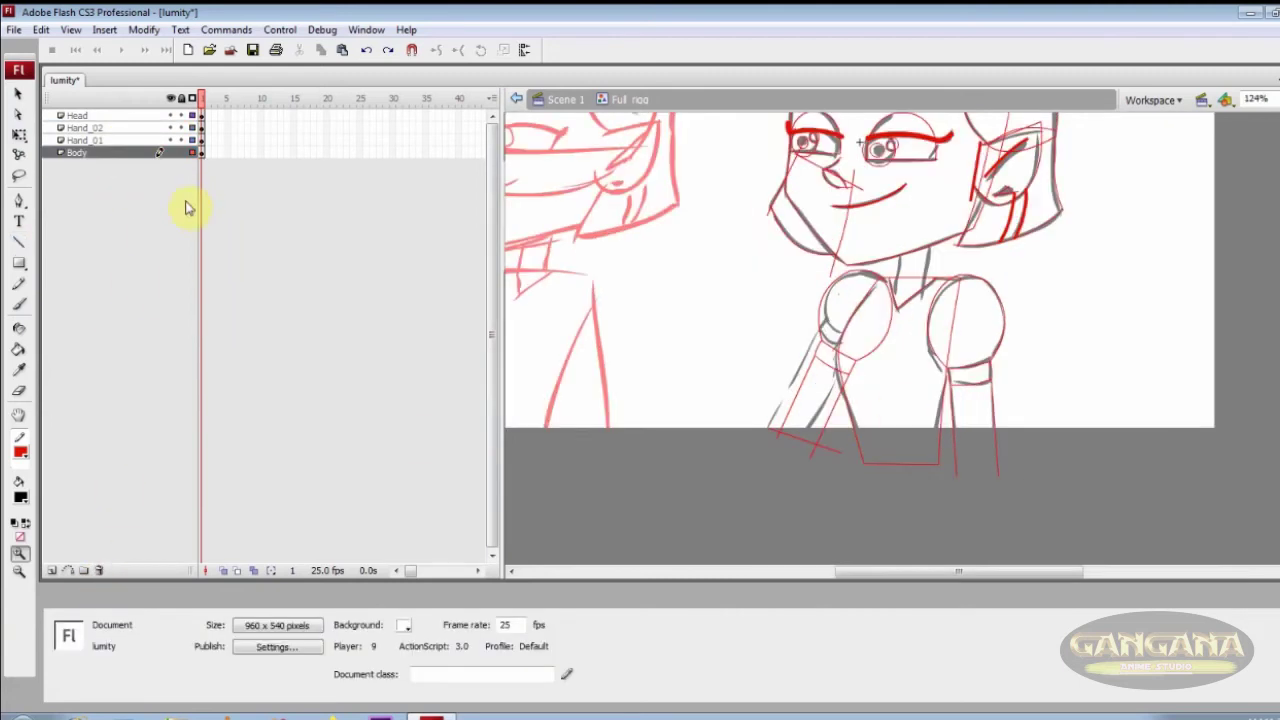
# On a new layer above Body, draw a neck rectangle about 35 by 57 px and convert it to a graphic symbol named Neck
pyautogui.click(52, 571)
pyautogui.click(840, 290)
pyautogui.click(18, 263)
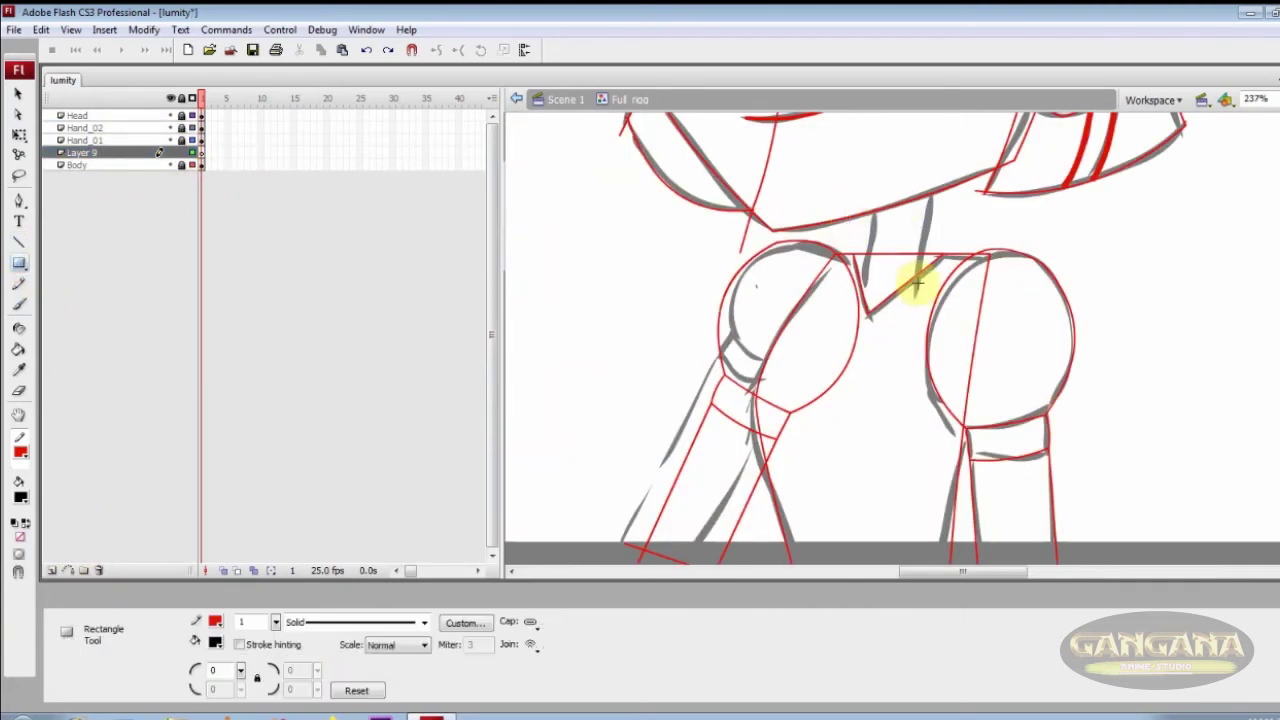
pyautogui.moveTo(850, 186); pyautogui.dragTo(918, 296)
pyautogui.keyDown('ctrl'); pyautogui.click(886, 277); pyautogui.keyUp('ctrl')
pyautogui.press('F8')
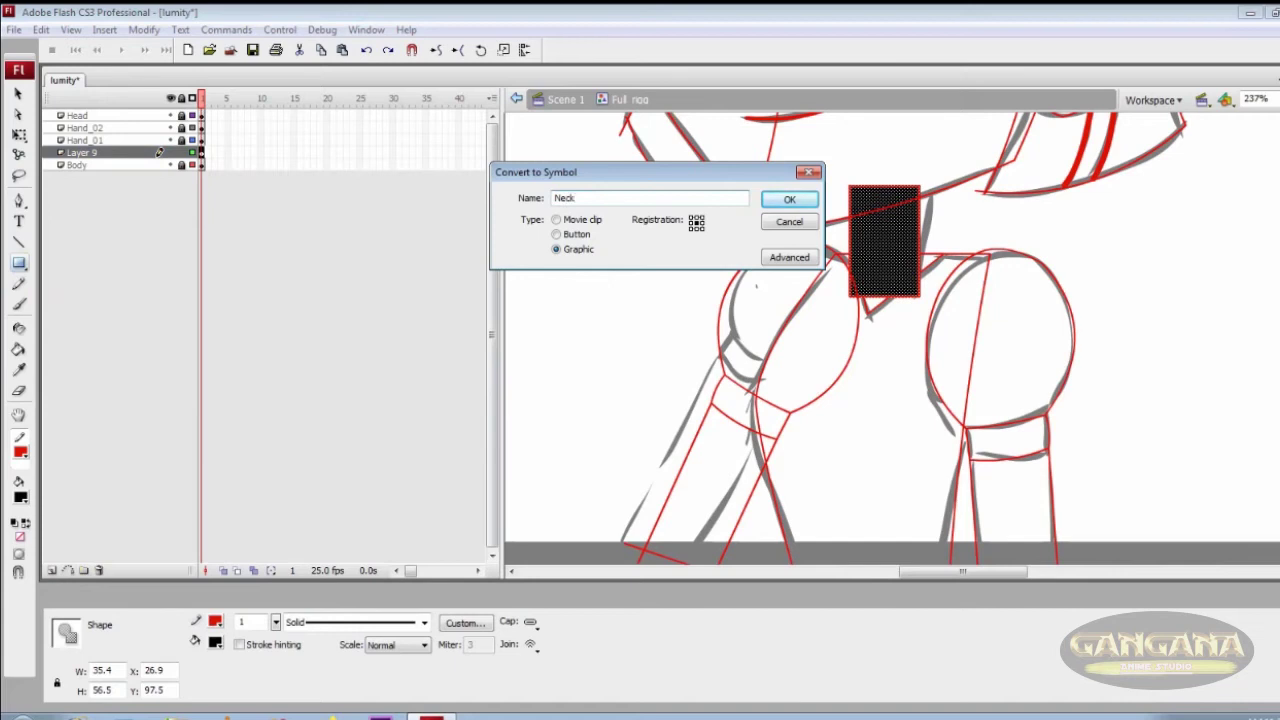
pyautogui.press('Return')
# Inside the Neck symbol, delete the black fill, reshape the outline to follow the sketched neck, and return to the full rig
pyautogui.doubleClick(885, 275)
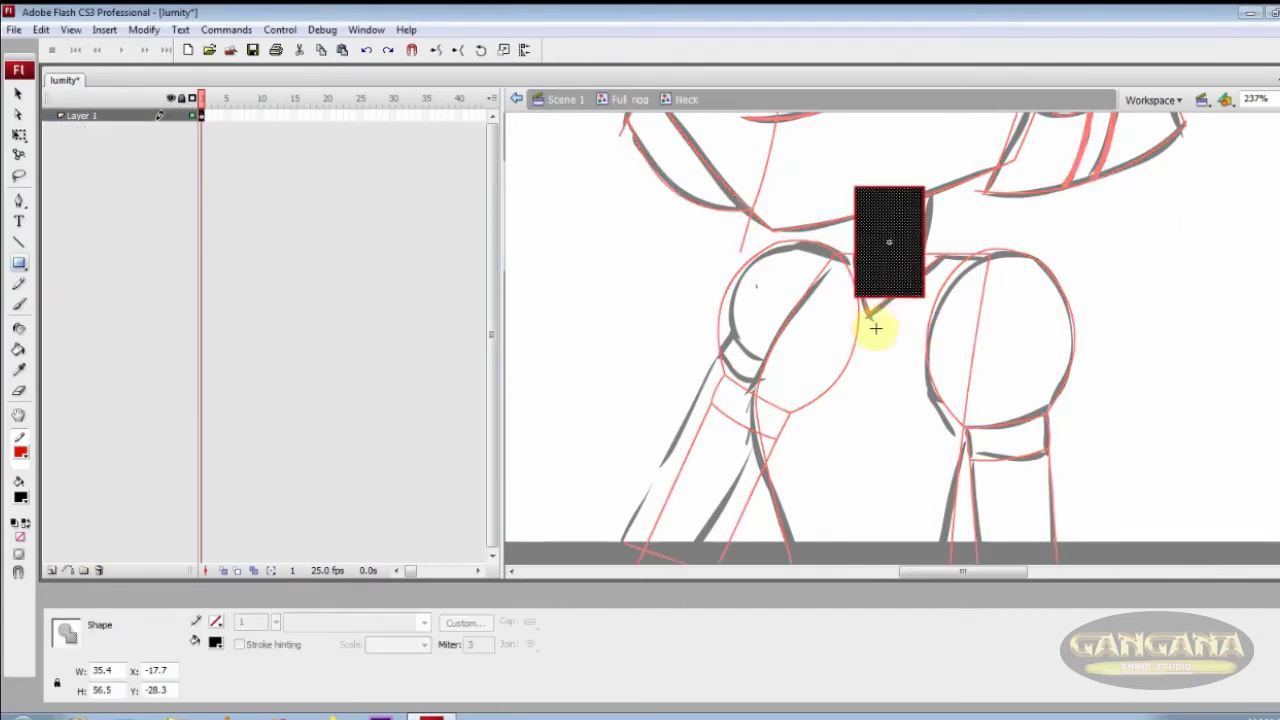
pyautogui.press('Delete')
pyautogui.moveTo(857, 295); pyautogui.dragTo(862, 281)
pyautogui.moveTo(857, 194); pyautogui.dragTo(873, 184)
pyautogui.moveTo(924, 187); pyautogui.dragTo(943, 177)
pyautogui.moveTo(926, 280); pyautogui.dragTo(918, 272)
pyautogui.moveTo(870, 238); pyautogui.dragTo(876, 234)
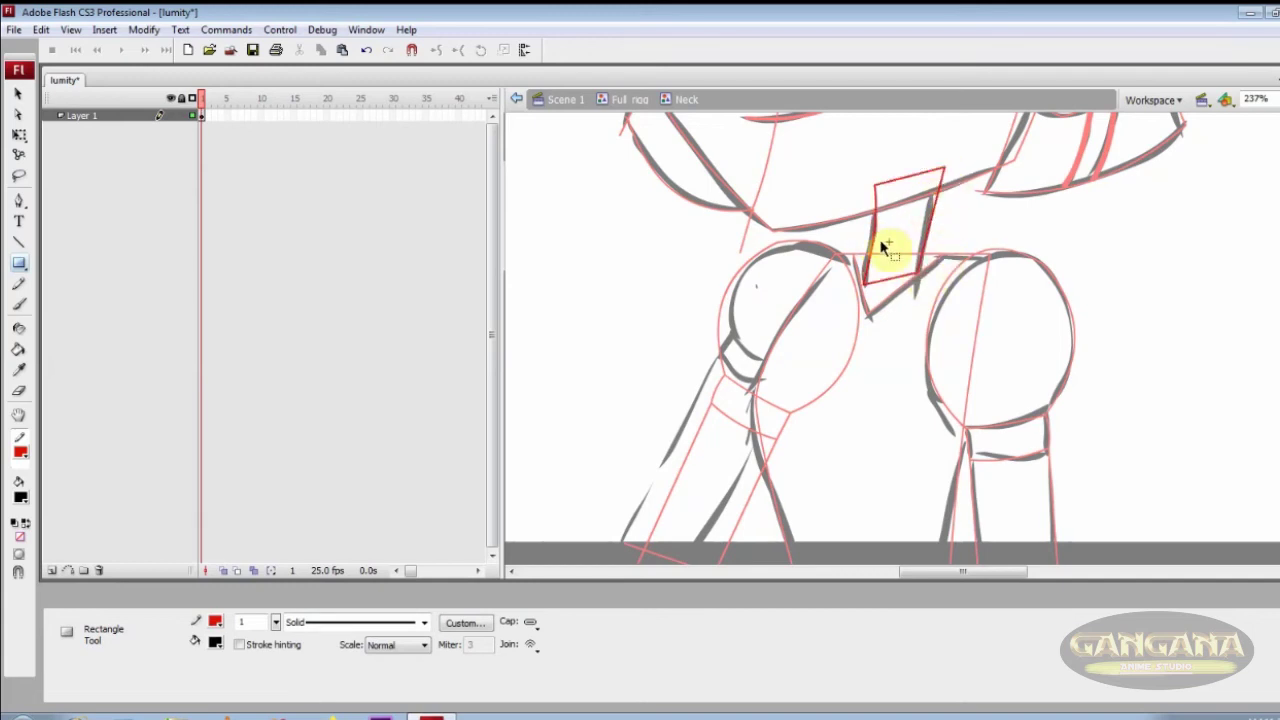
pyautogui.press('q')
pyautogui.doubleClick(957, 267)
# Return to the main scene and hide the Lumity and Layer 3 layers
pyautogui.hotkey('ctrl', '-')
pyautogui.hotkey('ctrl', '-')
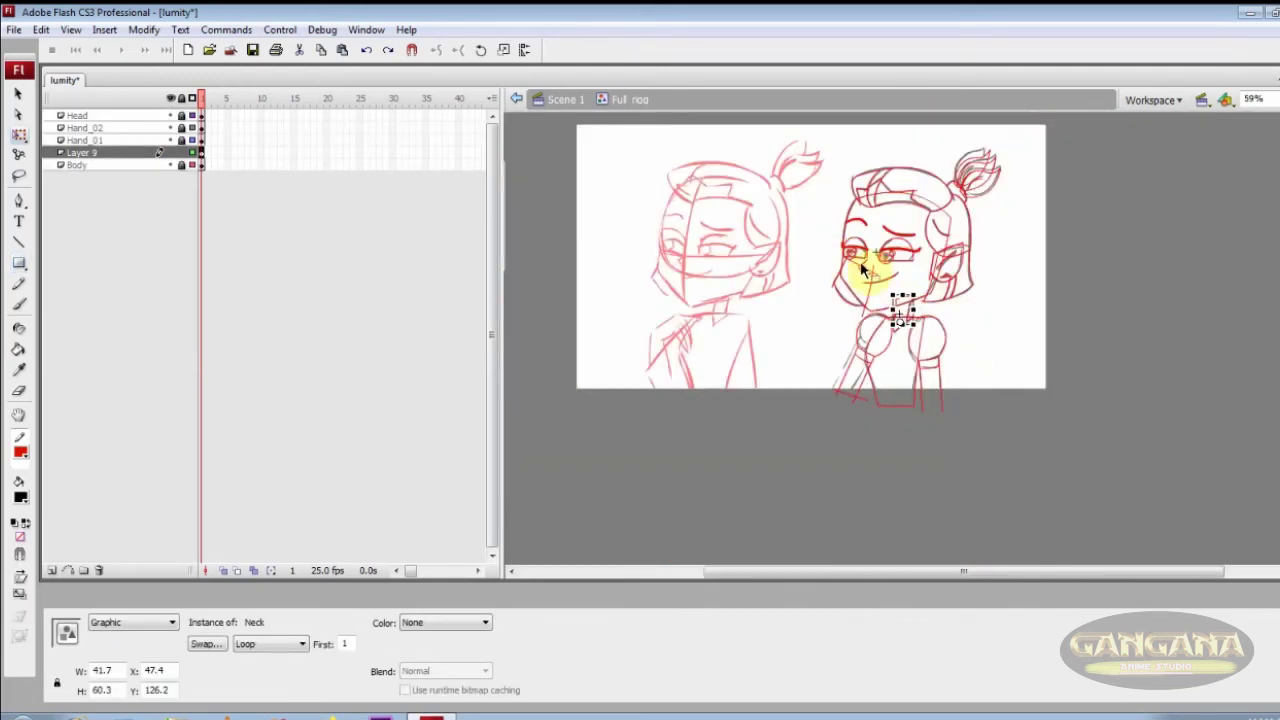
pyautogui.doubleClick(980, 320)
pyautogui.moveTo(967, 266); pyautogui.dragTo(871, 263)
pyautogui.hotkey('ctrl', 'z')
pyautogui.click(170, 152)
pyautogui.click(170, 140)
pyautogui.moveTo(954, 347); pyautogui.dragTo(867, 346)
# Show Layer 3 again and move the full rig beside the black line art, to about X 272, Y 247
pyautogui.press('z')
pyautogui.moveTo(745, 165); pyautogui.dragTo(967, 452)
pyautogui.moveTo(754, 229); pyautogui.dragTo(794, 292)
pyautogui.hotkey('ctrl', '-')
pyautogui.moveTo(686, 211); pyautogui.dragTo(1092, 458)
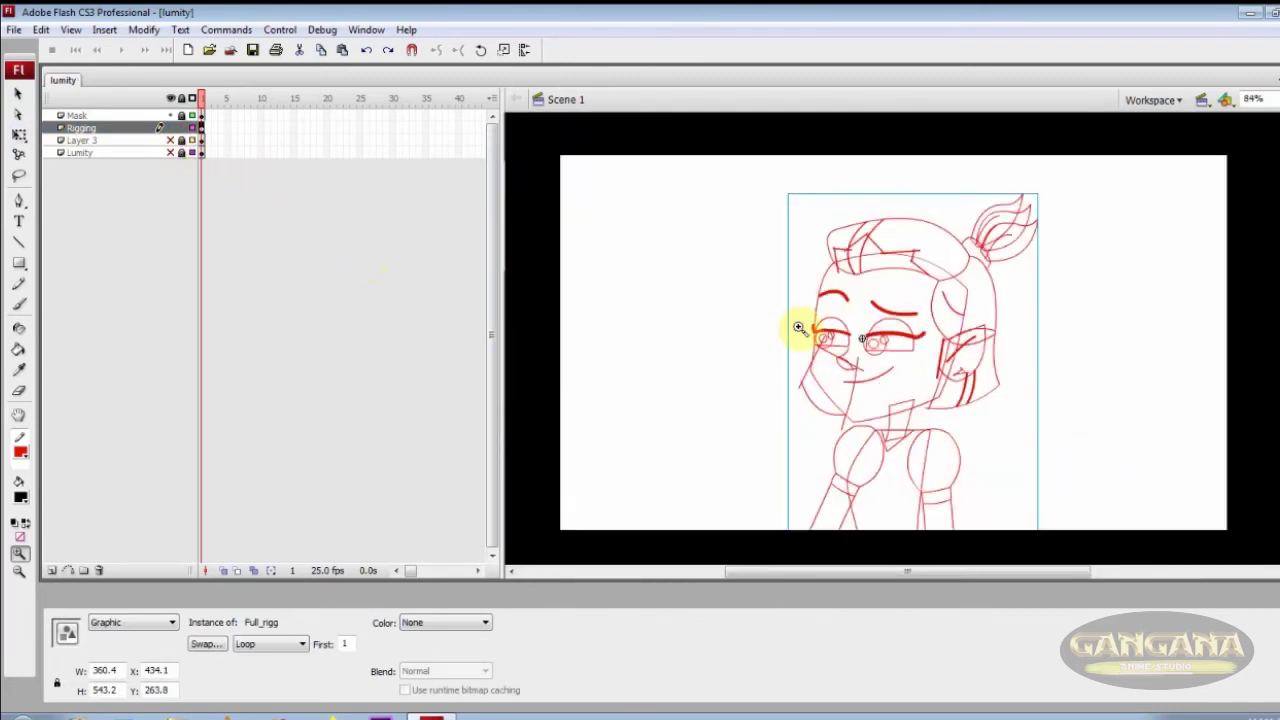
pyautogui.hotkey('ctrl', '3')
pyautogui.click(171, 140)
pyautogui.moveTo(943, 231); pyautogui.dragTo(815, 219)
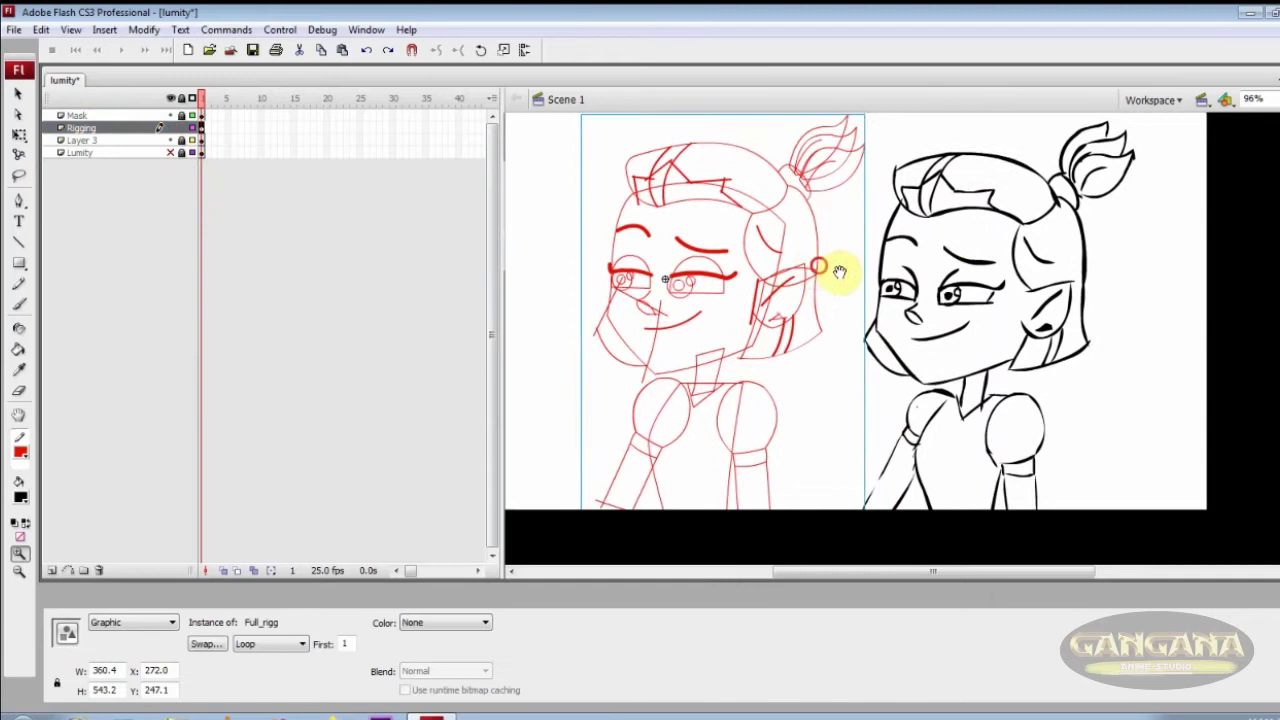
pyautogui.moveTo(840, 272); pyautogui.dragTo(882, 282)
# Open the full rig symbol and extend the frames of all its layers along the timeline
pyautogui.doubleClick(719, 394)
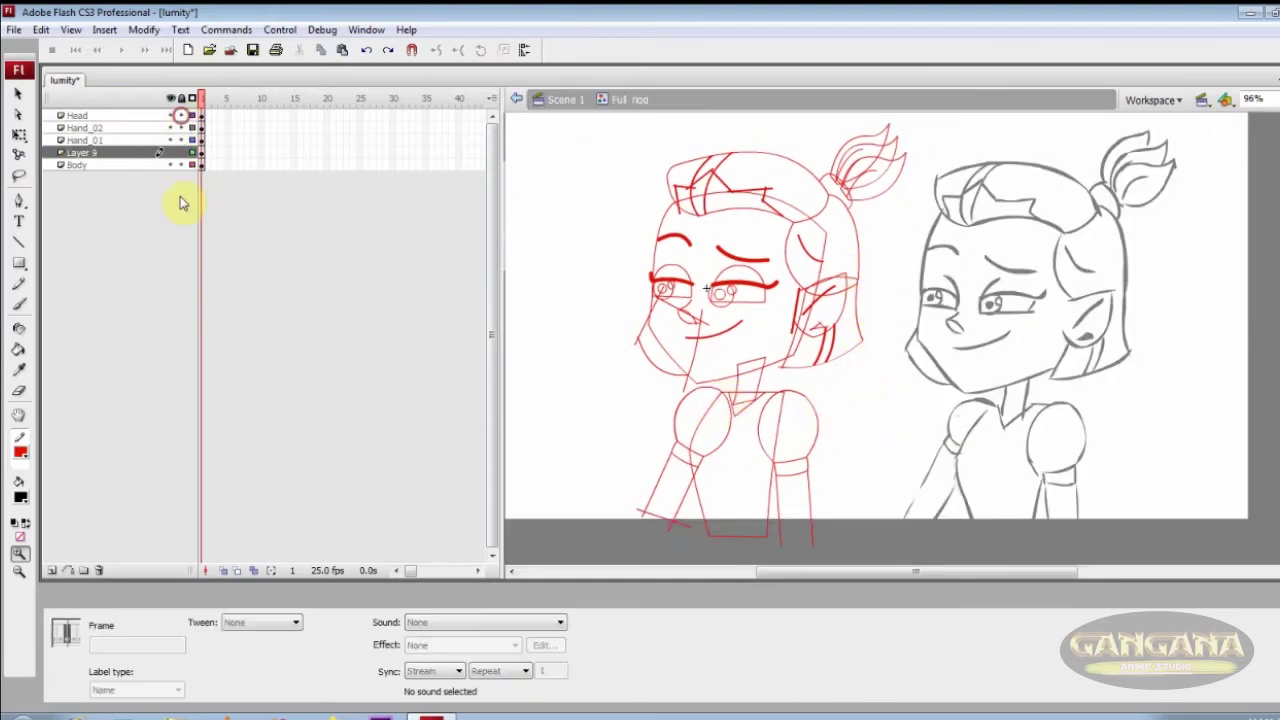
pyautogui.moveTo(294, 116); pyautogui.dragTo(438, 166)
pyautogui.press('F5')
pyautogui.click(308, 260)
# Stretch the Hand_02 arm slightly downward to a height of about 213.5 px
pyautogui.click(734, 423)
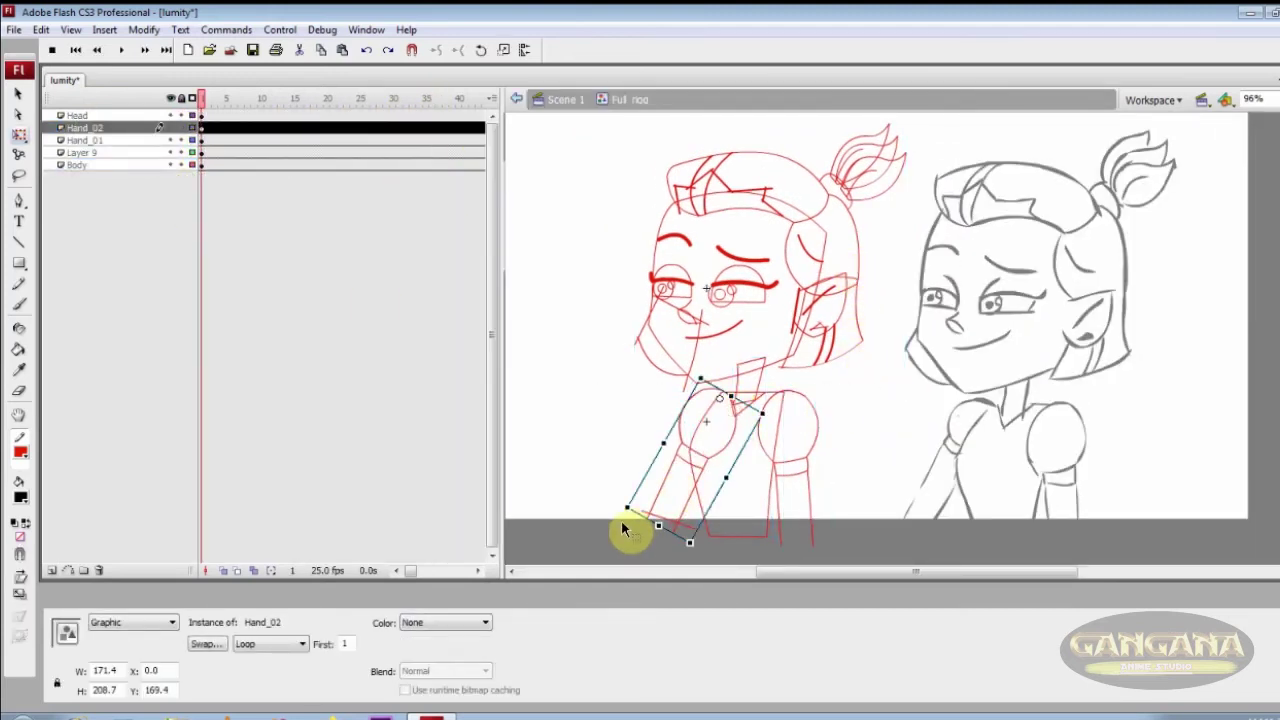
pyautogui.moveTo(661, 528); pyautogui.dragTo(661, 532)
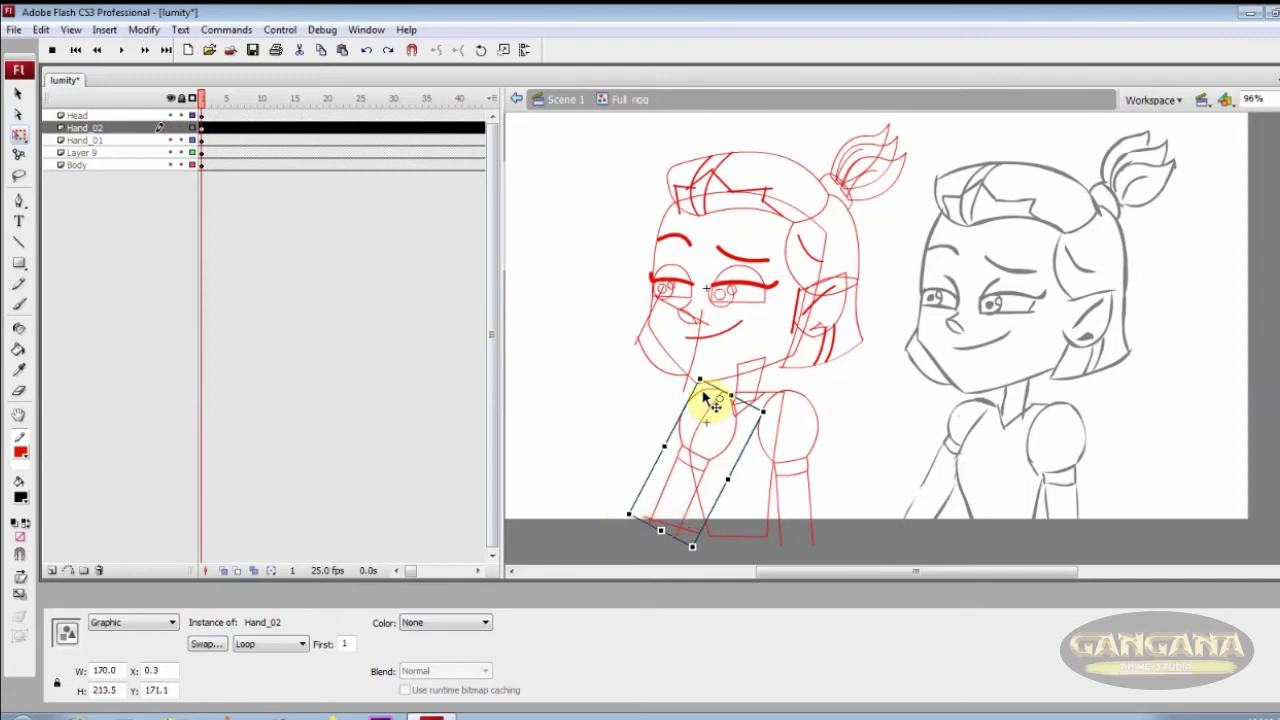
pyautogui.doubleClick(705, 397)
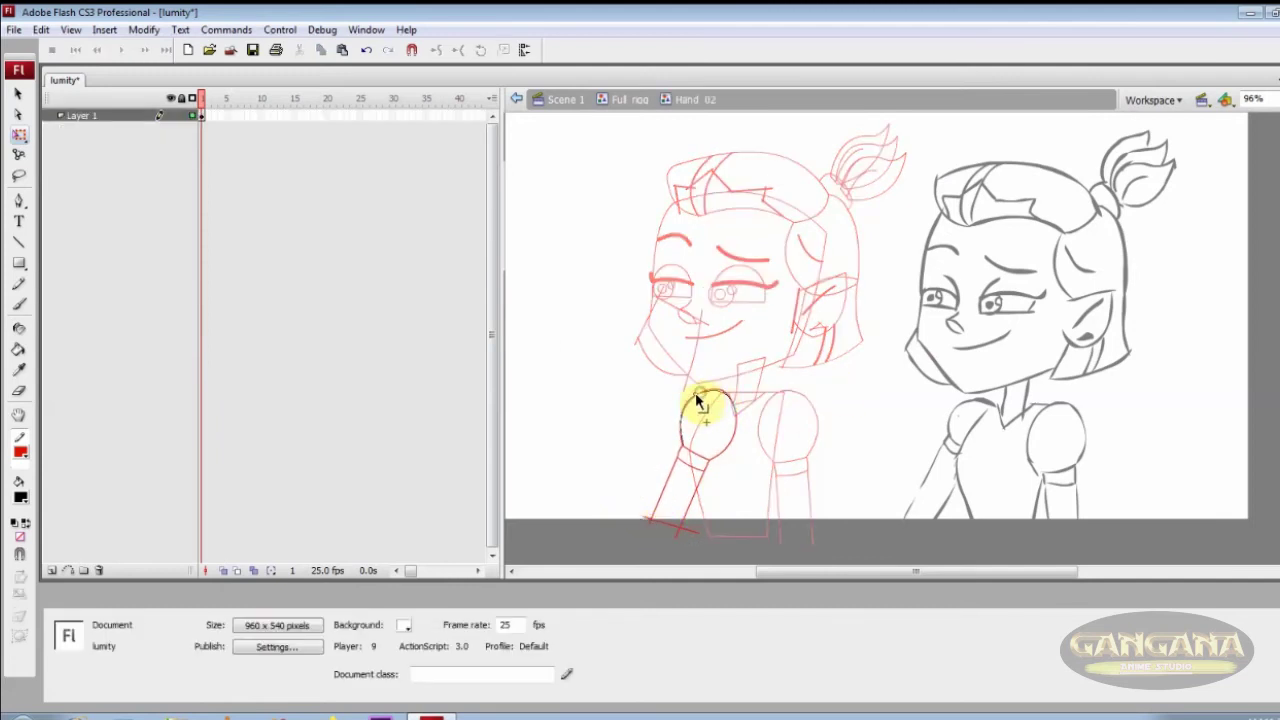
pyautogui.doubleClick(845, 393)
# Mix a peach skin tone of about red 239, green 174, blue 143 as the fill colour
pyautogui.click(20, 452)
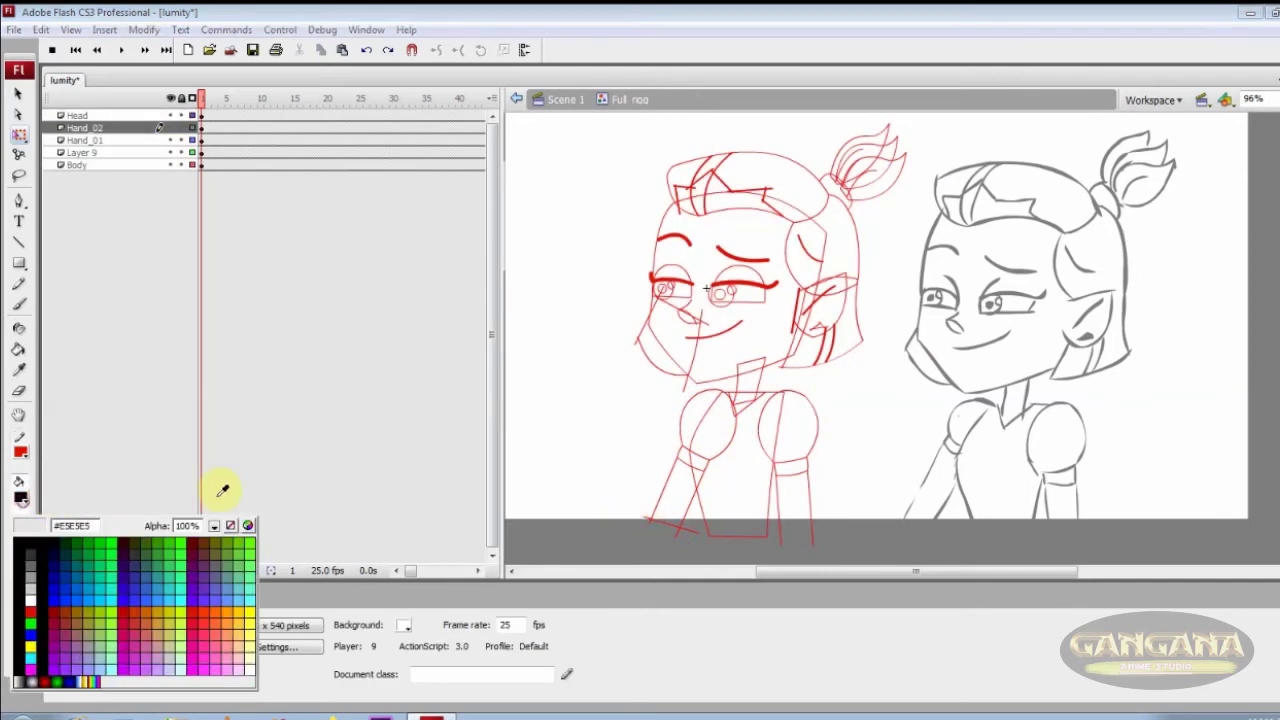
pyautogui.click(250, 524)
pyautogui.click(686, 301)
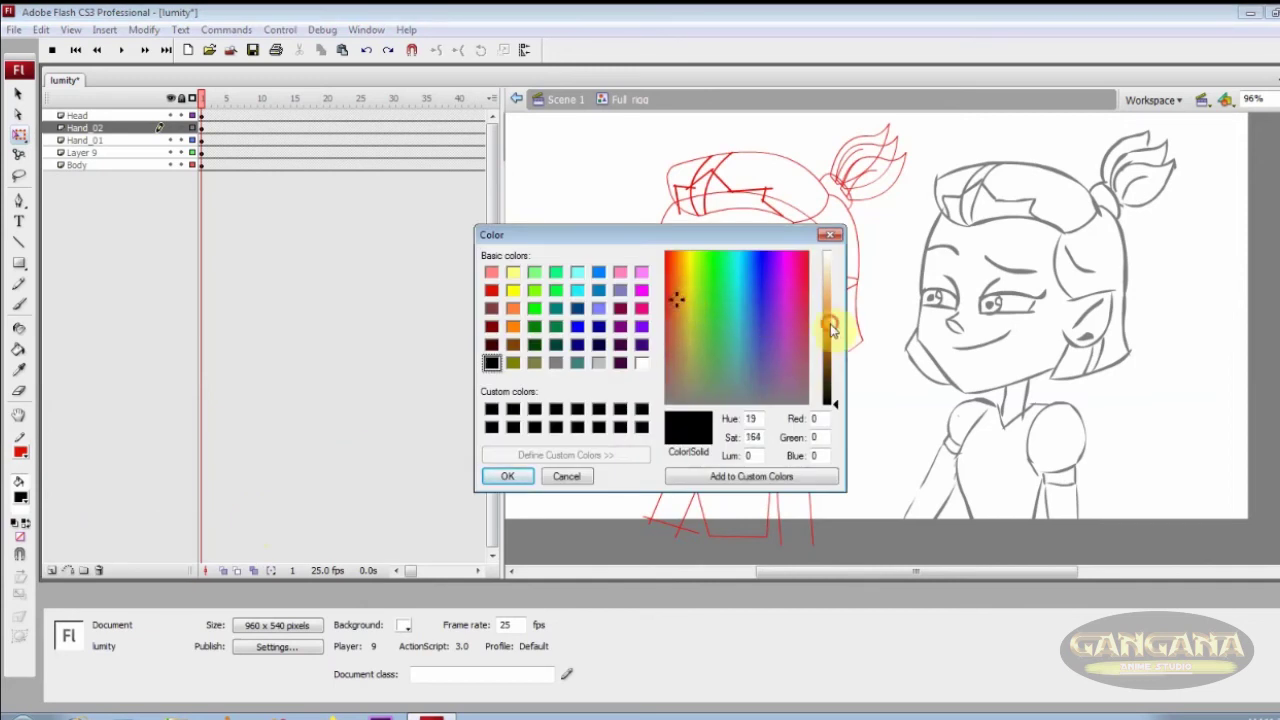
pyautogui.click(829, 304)
pyautogui.click(675, 258)
pyautogui.moveTo(675, 258); pyautogui.dragTo(678, 293)
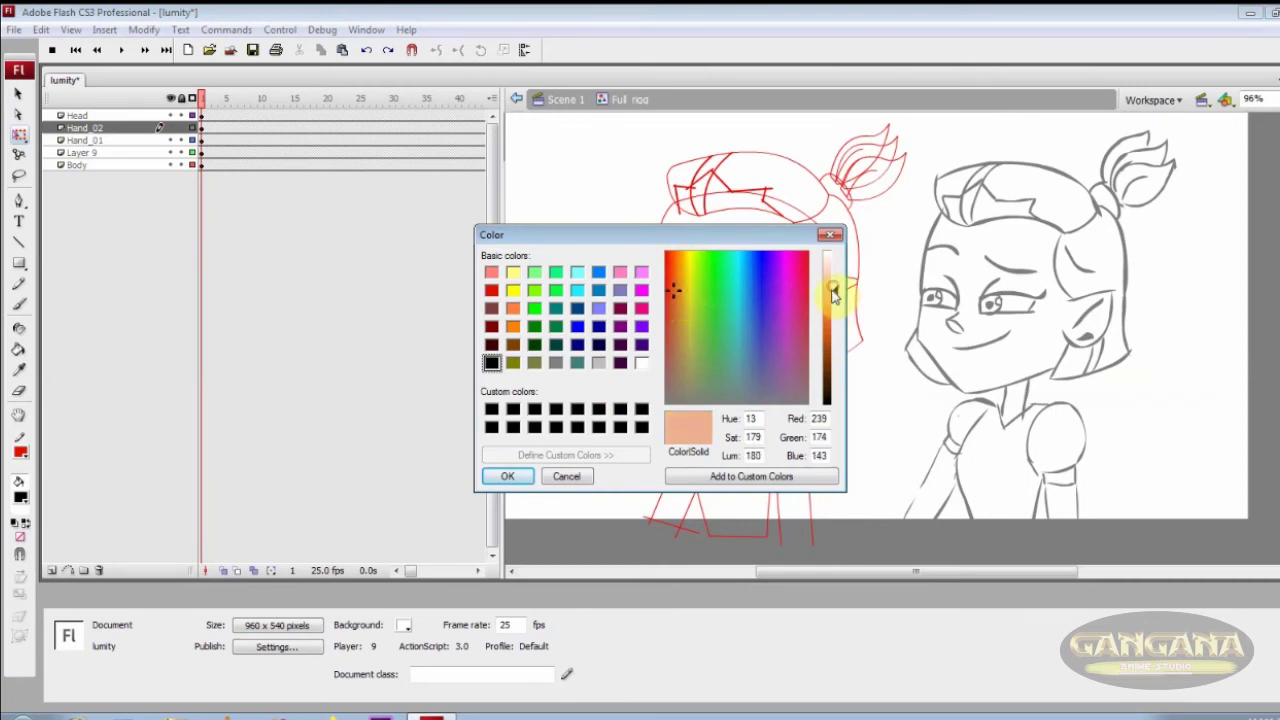
pyautogui.click(507, 476)
# Open the Face symbol inside Head, fill the face with the skin tone, and return to Head
pyautogui.click(694, 391)
pyautogui.doubleClick(700, 391)
pyautogui.doubleClick(728, 370)
pyautogui.press('k')
pyautogui.click(735, 340)
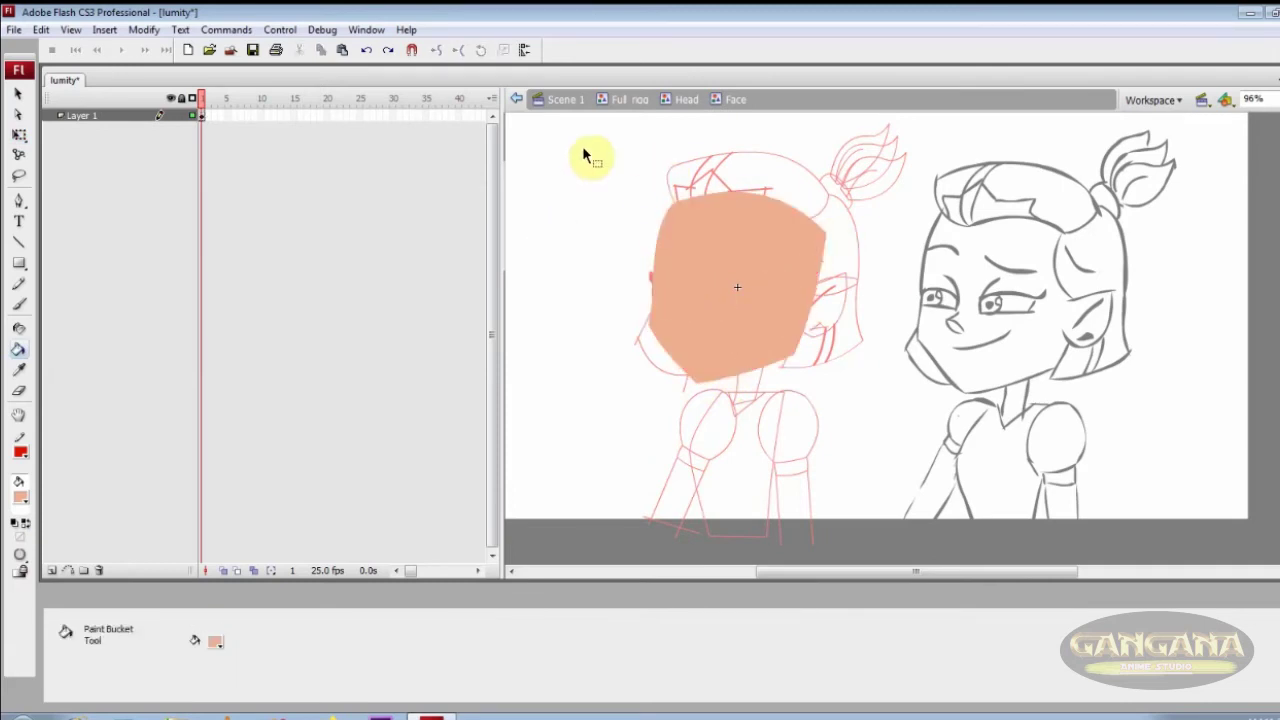
pyautogui.doubleClick(585, 155)
# Extend the frames of the Head symbol's layers along the timeline and delete the unneeded layers
pyautogui.moveTo(271, 114); pyautogui.dragTo(449, 280)
pyautogui.click(92, 190)
pyautogui.click(84, 570)
pyautogui.click(99, 570)
pyautogui.click(99, 570)
pyautogui.click(200, 240)
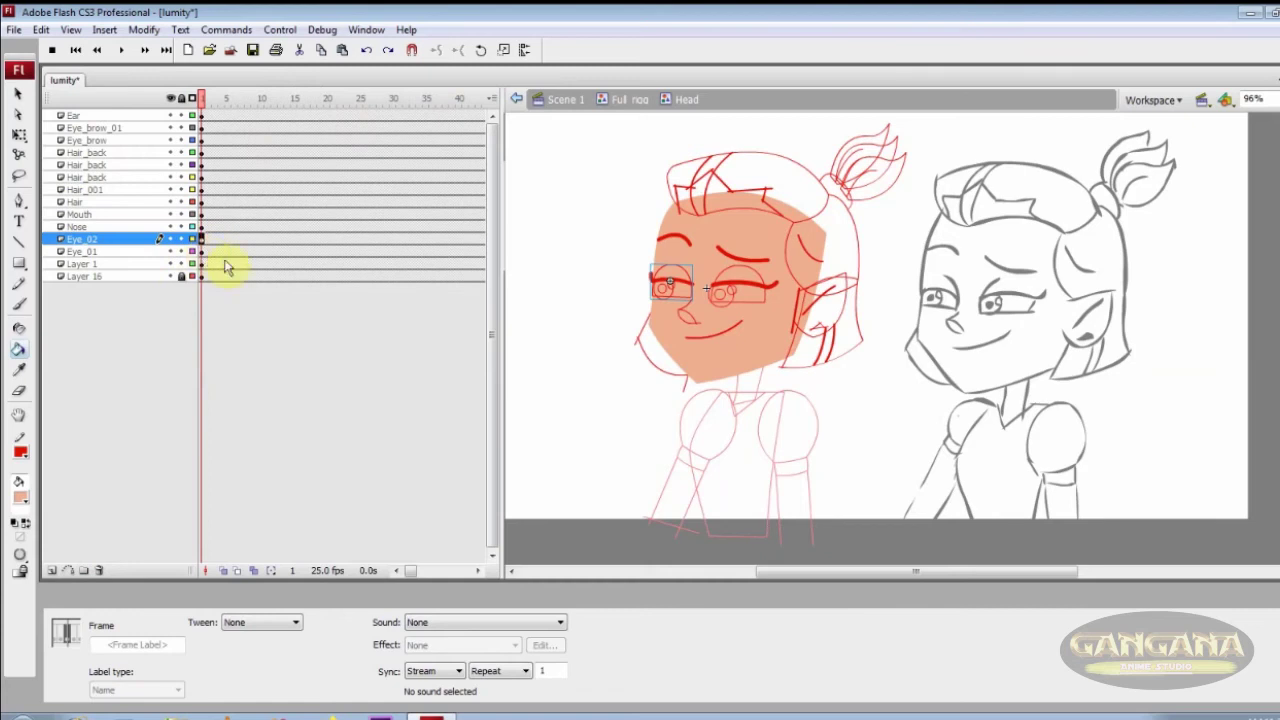
# Open the main hair symbol, mix a green fill colour, and fill the side hair section above the ear
pyautogui.click(860, 262)
pyautogui.doubleClick(860, 250)
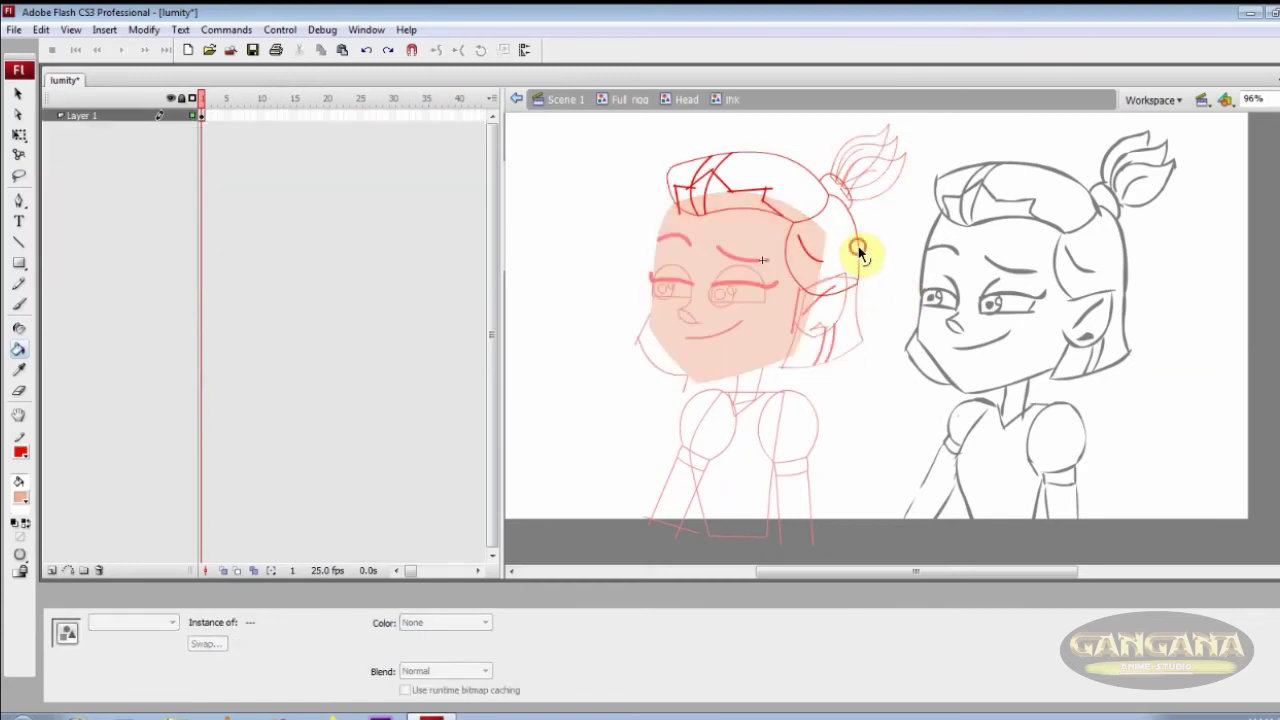
pyautogui.click(20, 497)
pyautogui.click(243, 527)
pyautogui.click(693, 333)
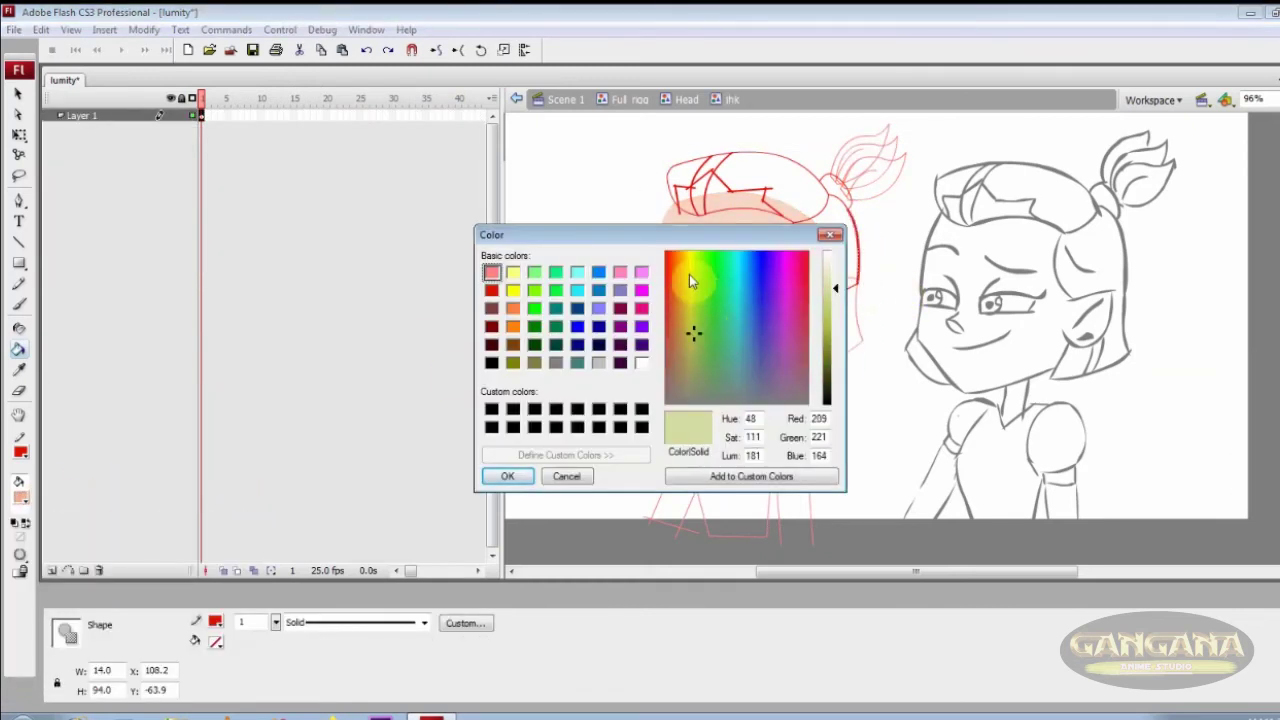
pyautogui.click(713, 321)
pyautogui.click(829, 305)
pyautogui.click(828, 337)
pyautogui.press('Return')
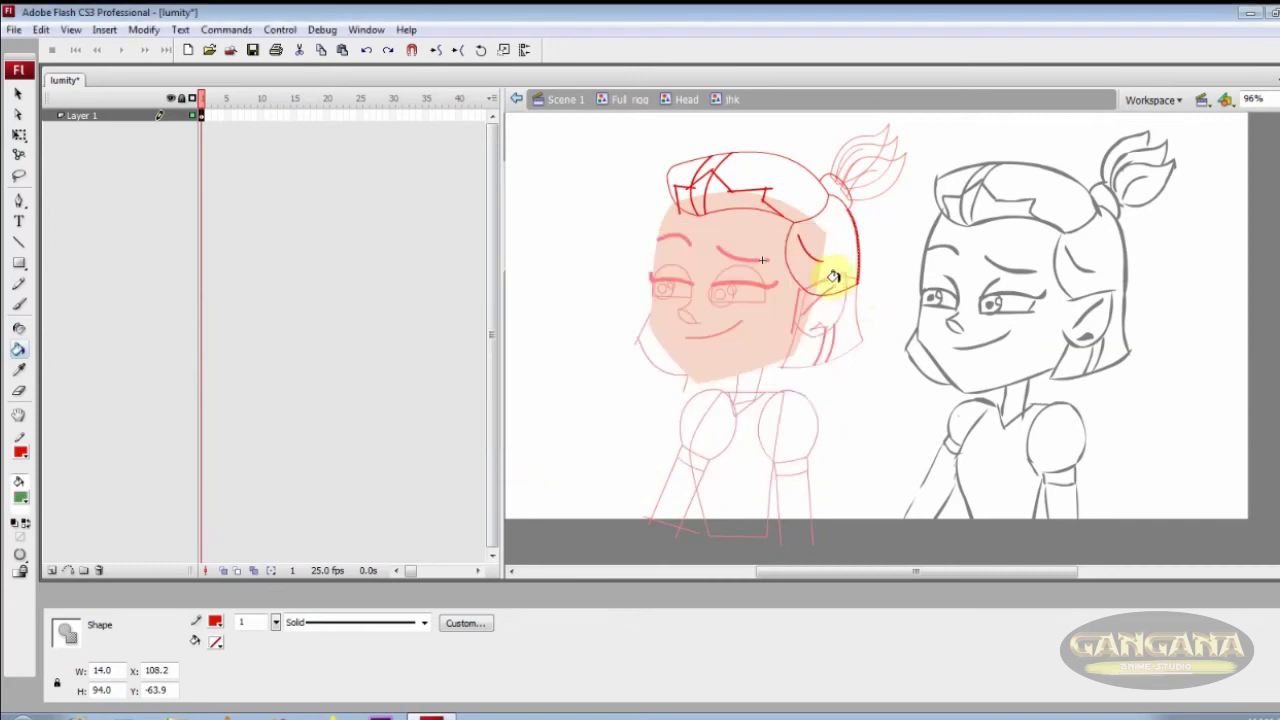
pyautogui.click(834, 277)
# Open Hair_001, unlock Layer 1, fill the lower hair section with the same green, and return to Head
pyautogui.doubleClick(861, 336)
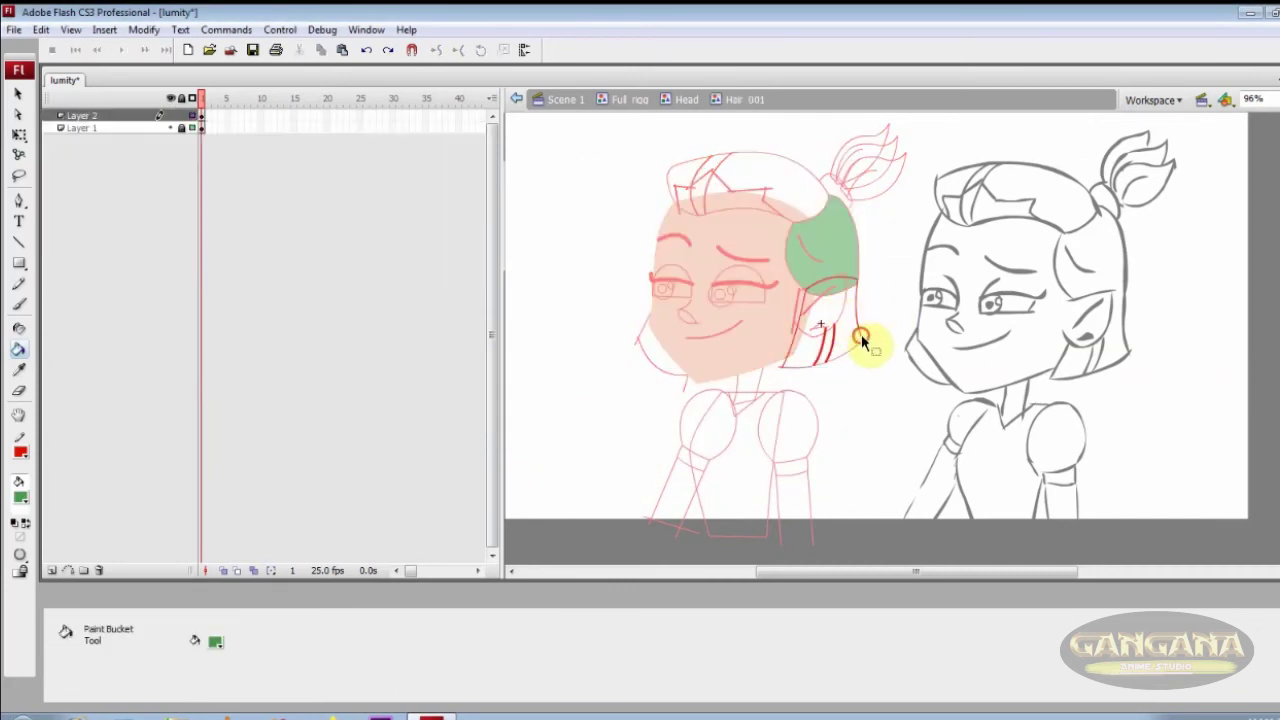
pyautogui.click(181, 130)
pyautogui.click(805, 330)
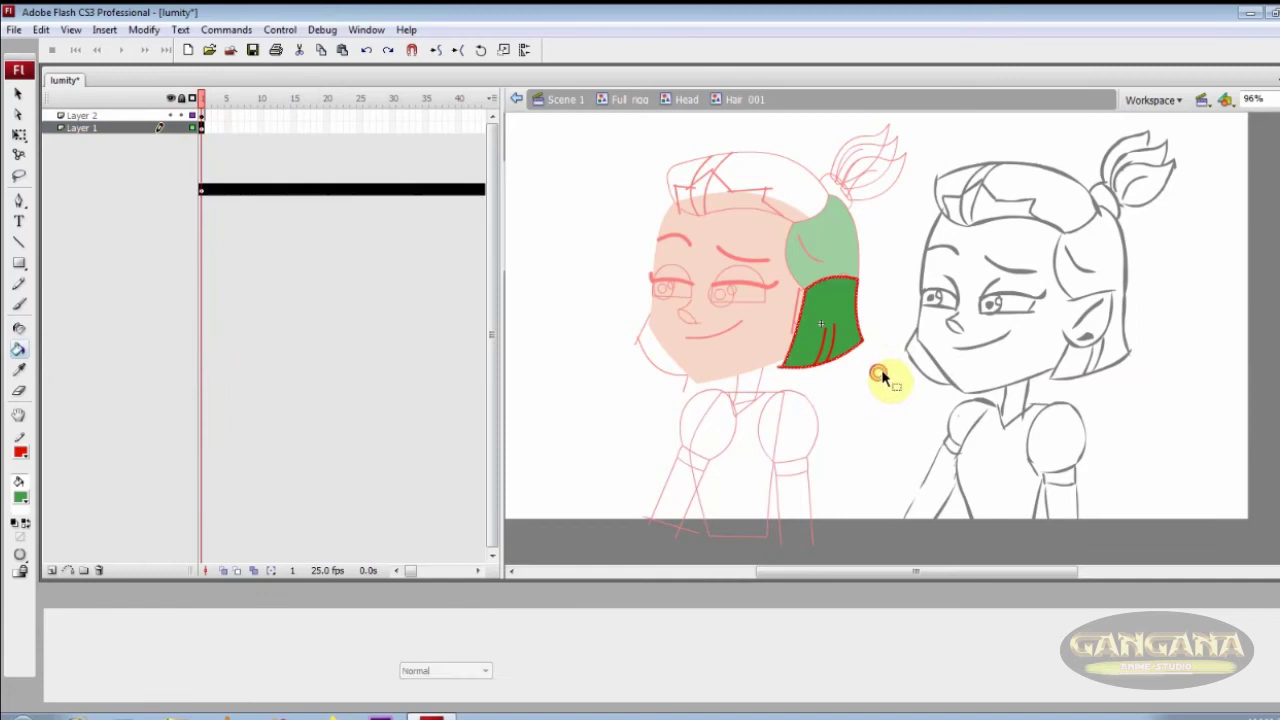
pyautogui.doubleClick(886, 377)
# Mix a more muted green of red 73, green 152, blue 97 and refill the lower and side hair sections
pyautogui.click(20, 497)
pyautogui.click(706, 364)
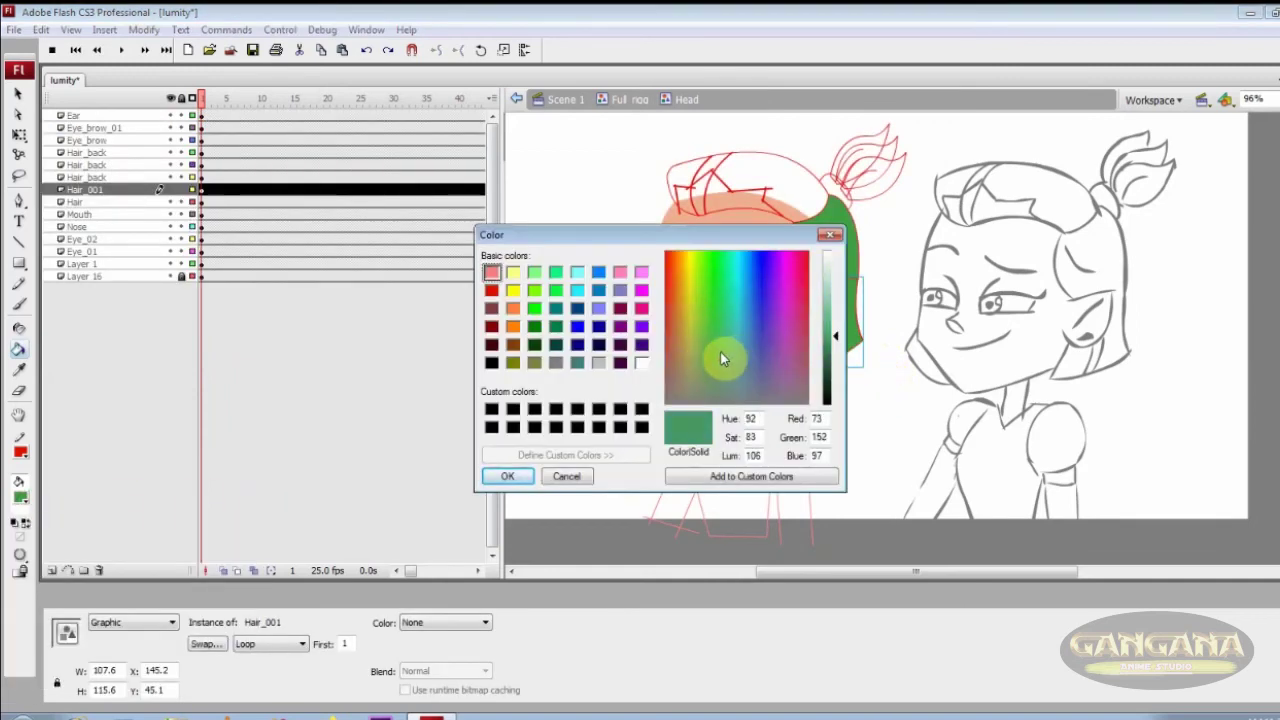
pyautogui.click(507, 476)
pyautogui.doubleClick(849, 349)
pyautogui.doubleClick(877, 314)
pyautogui.doubleClick(851, 257)
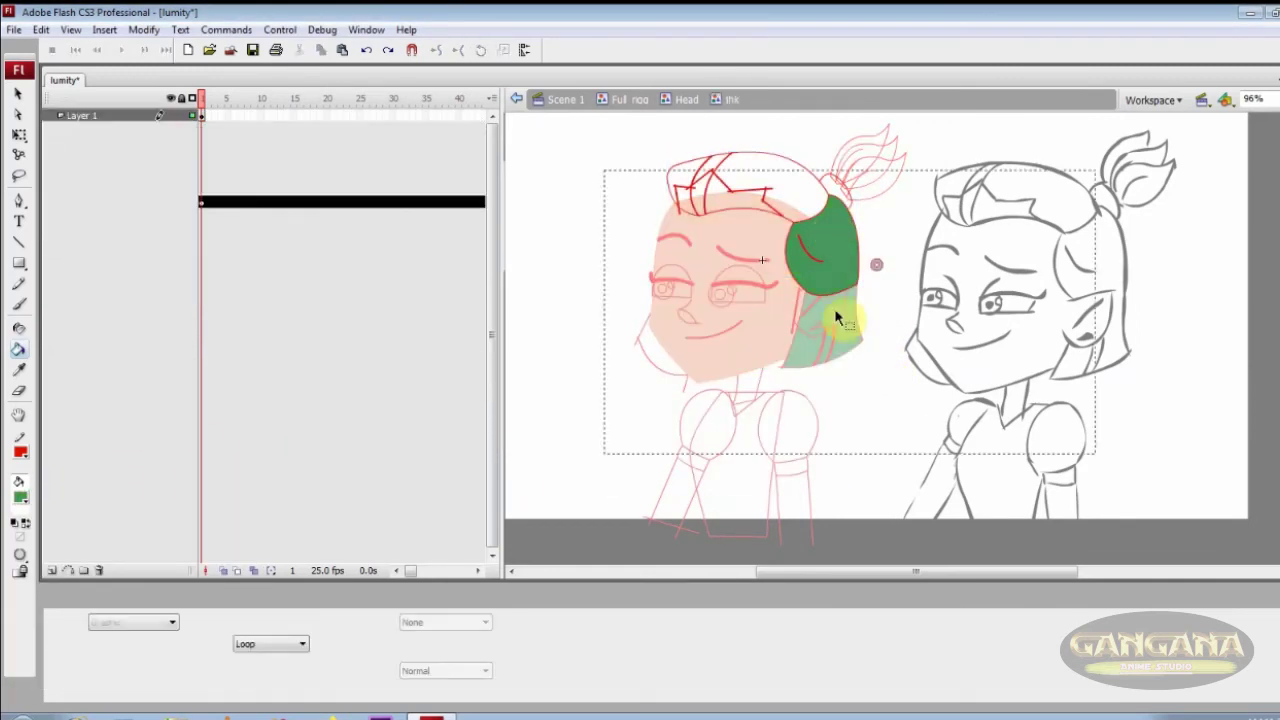
pyautogui.doubleClick(521, 400)
# Mix a slightly bluer green and recolour both the lower and side hair sections with it
pyautogui.click(20, 497)
pyautogui.click(249, 524)
pyautogui.moveTo(703, 357); pyautogui.dragTo(725, 347)
pyautogui.press('Return')
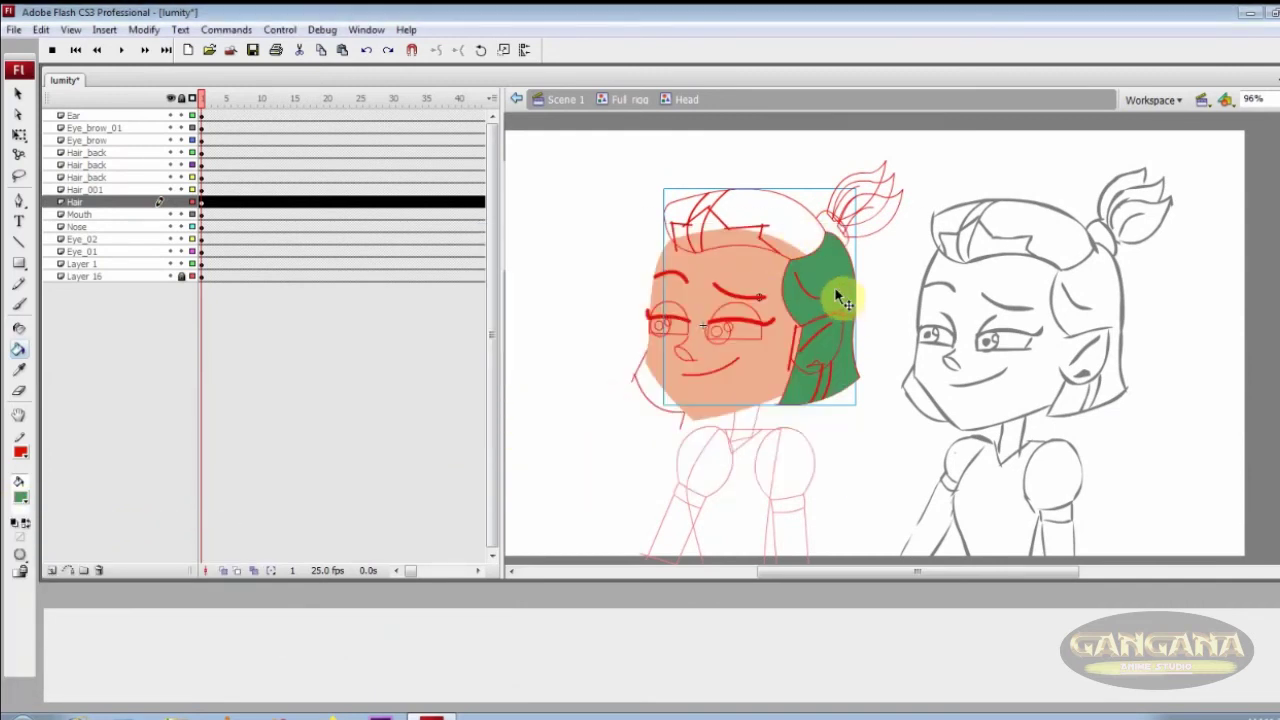
pyautogui.doubleClick(849, 366)
pyautogui.doubleClick(866, 343)
pyautogui.doubleClick(560, 440)
# Choose a lighter green and fill the top hair section and the front locks in the main hair symbol
pyautogui.click(20, 497)
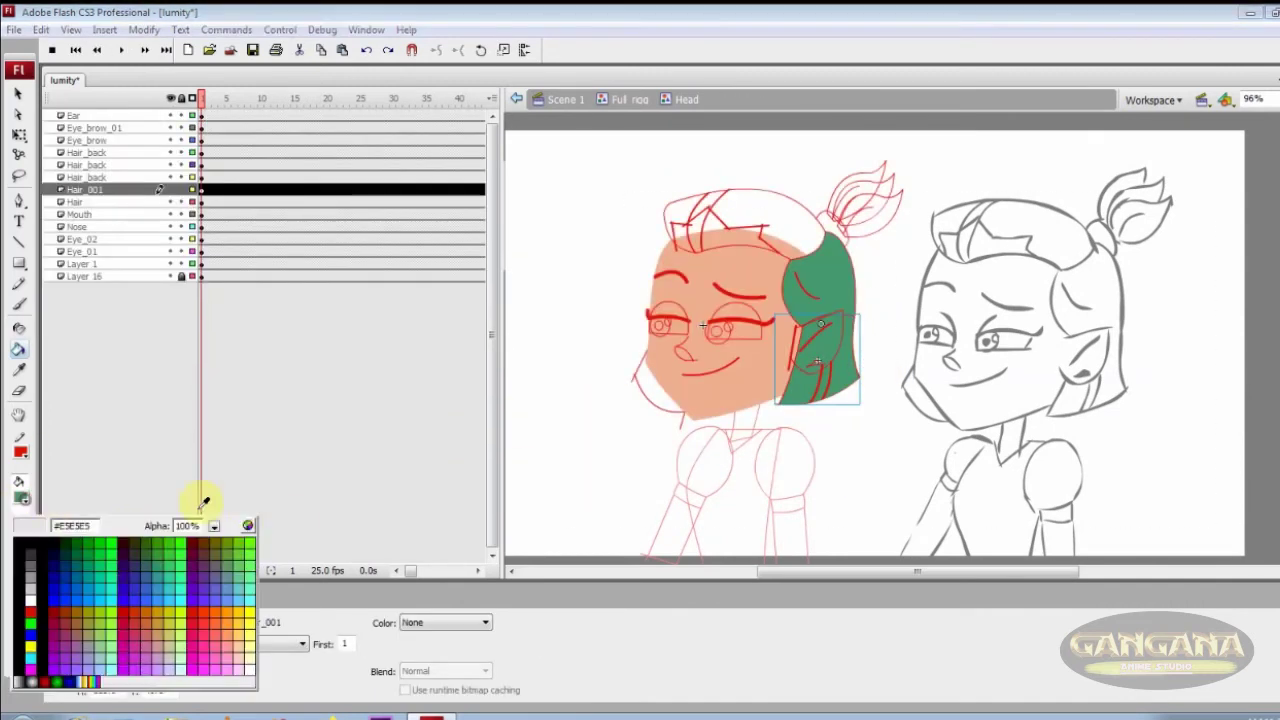
pyautogui.click(249, 524)
pyautogui.press('Return')
pyautogui.doubleClick(800, 210)
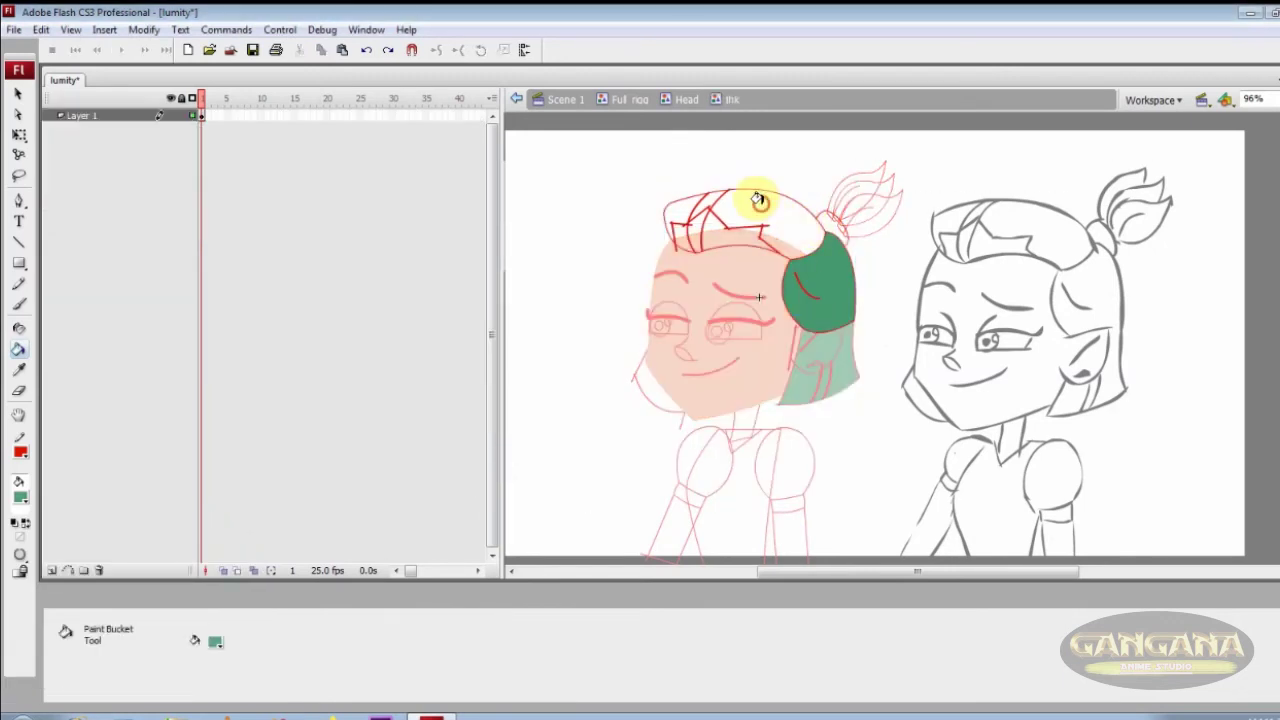
pyautogui.click(757, 200)
pyautogui.click(688, 228)
# Fill the jagged hair area above the forehead with dark brown #663333 and return to Head
pyautogui.click(21, 499)
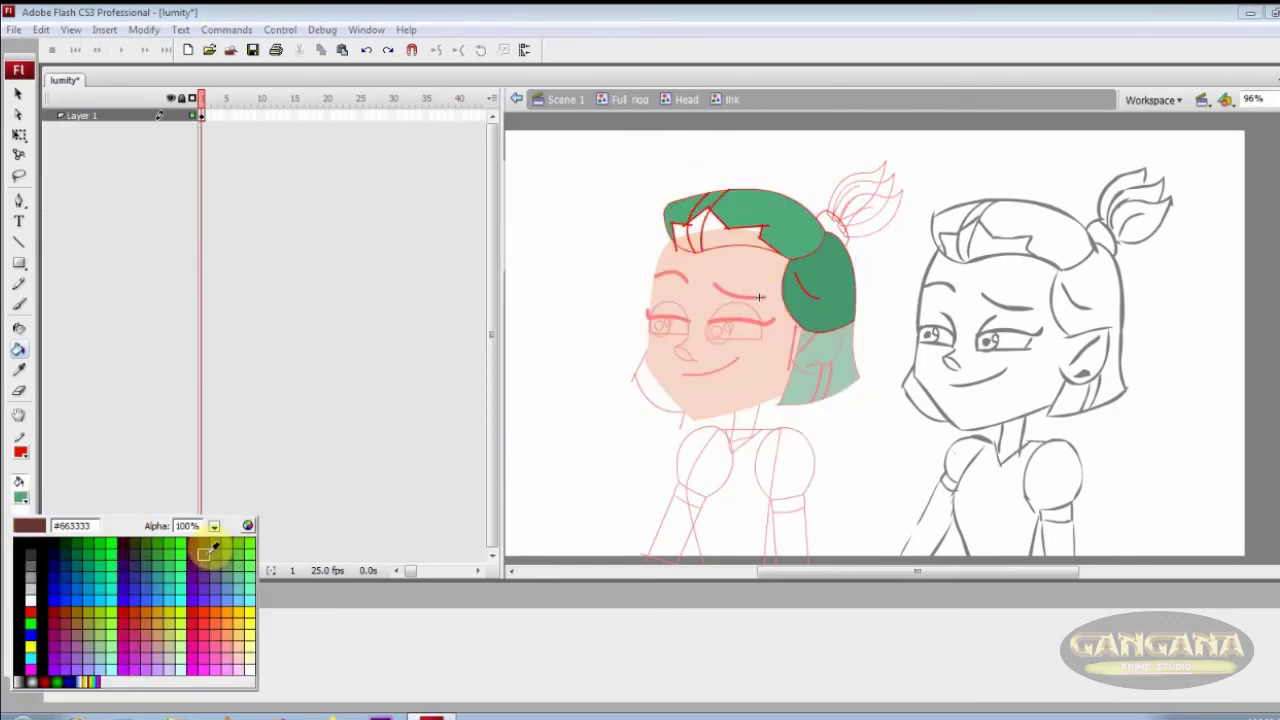
pyautogui.click(206, 550)
pyautogui.click(688, 230)
pyautogui.hotkey('ctrl', 'e')
# Fill the ponytail strands with the light green hair colour and move the lowest Hair_back layer above the other Hair_back layers
pyautogui.press('i')
pyautogui.click(21, 499)
pyautogui.click(812, 316)
pyautogui.keyDown('ctrl'); pyautogui.click(893, 257); pyautogui.keyUp('ctrl')
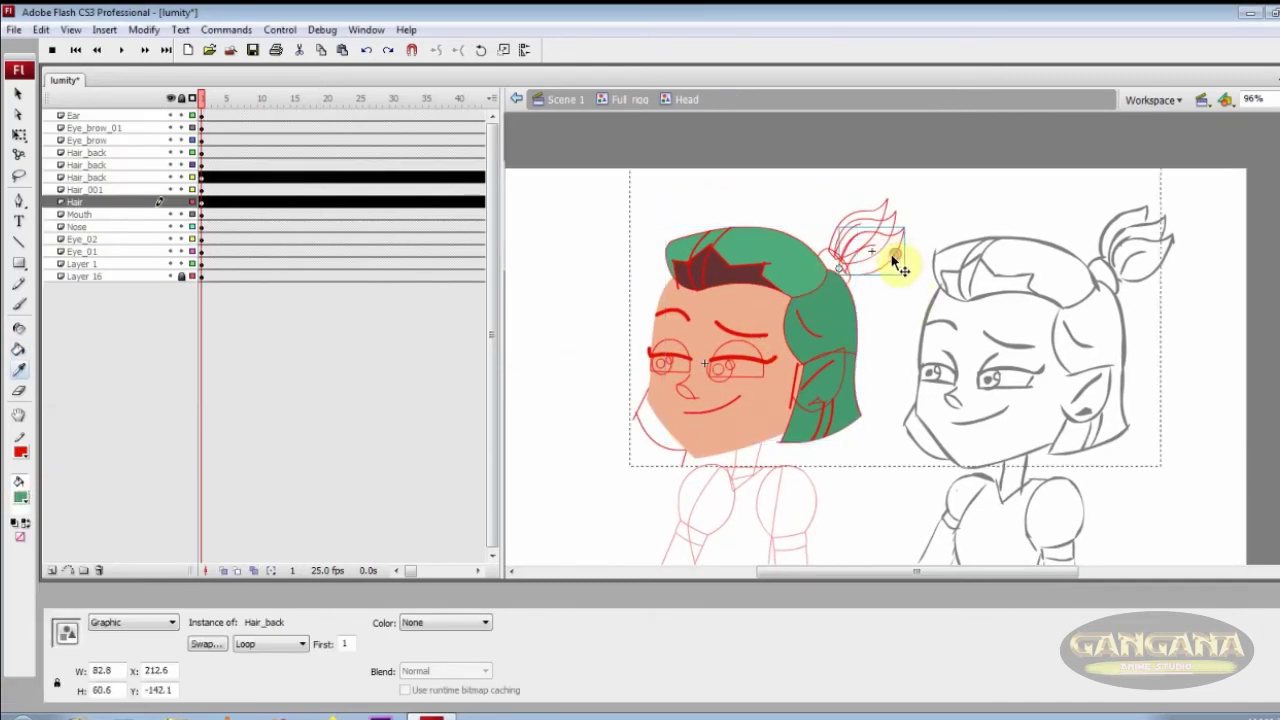
pyautogui.doubleClick(890, 255)
pyautogui.click(181, 130)
pyautogui.click(905, 259)
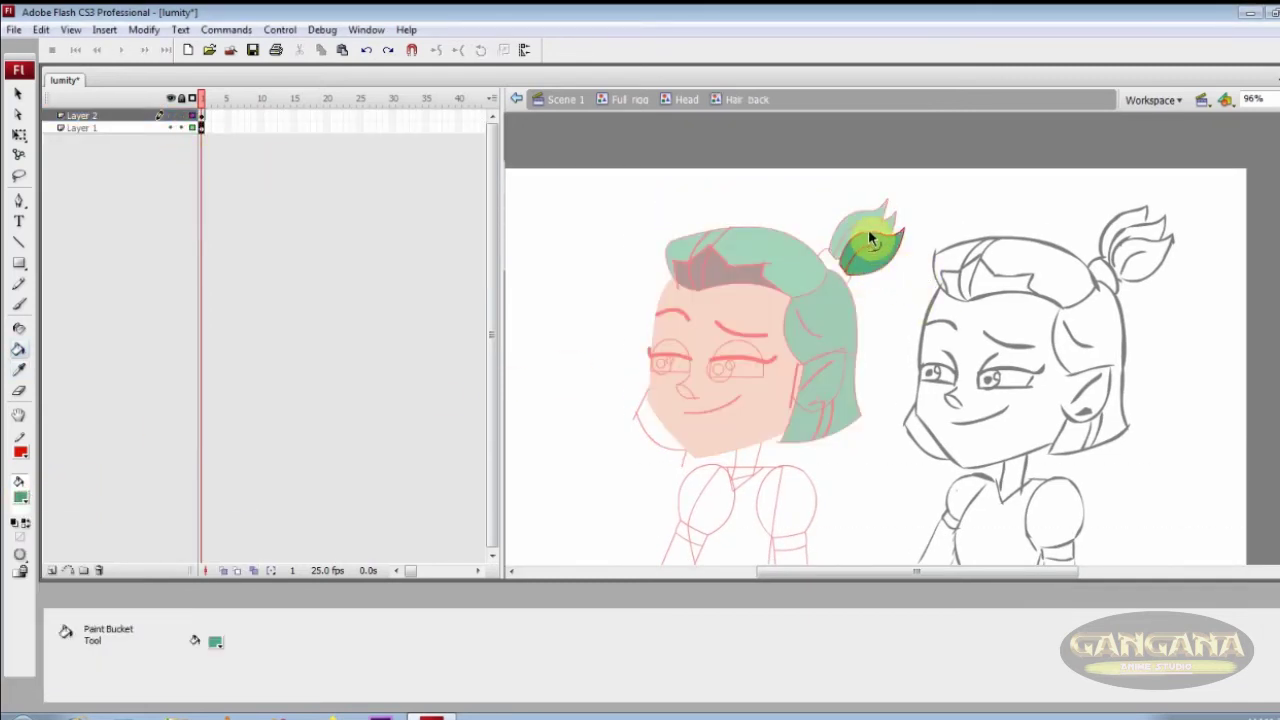
pyautogui.click(871, 272)
pyautogui.press('v')
pyautogui.doubleClick(861, 264)
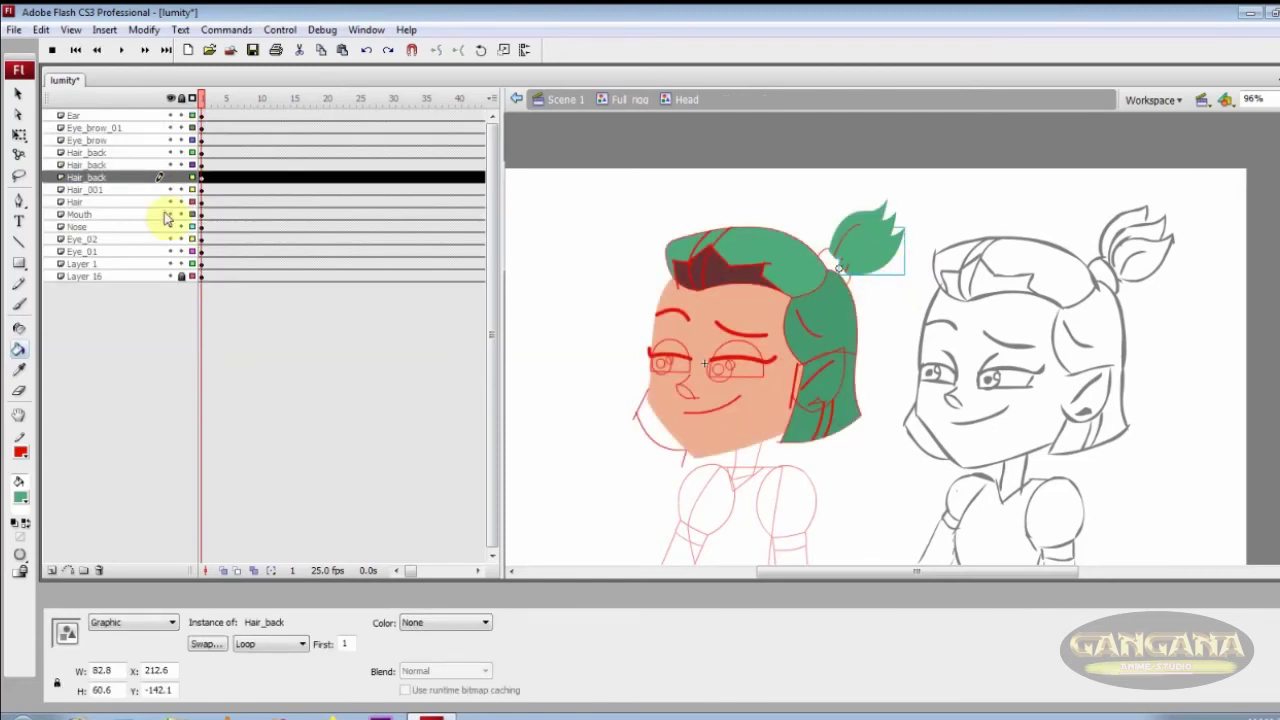
pyautogui.moveTo(130, 178); pyautogui.dragTo(134, 147)
# Open the main hair symbol, mix a pink fill colour, and fill the hair tie at the ponytail's base
pyautogui.keyDown('ctrl'); pyautogui.doubleClick(829, 260); pyautogui.keyUp('ctrl')
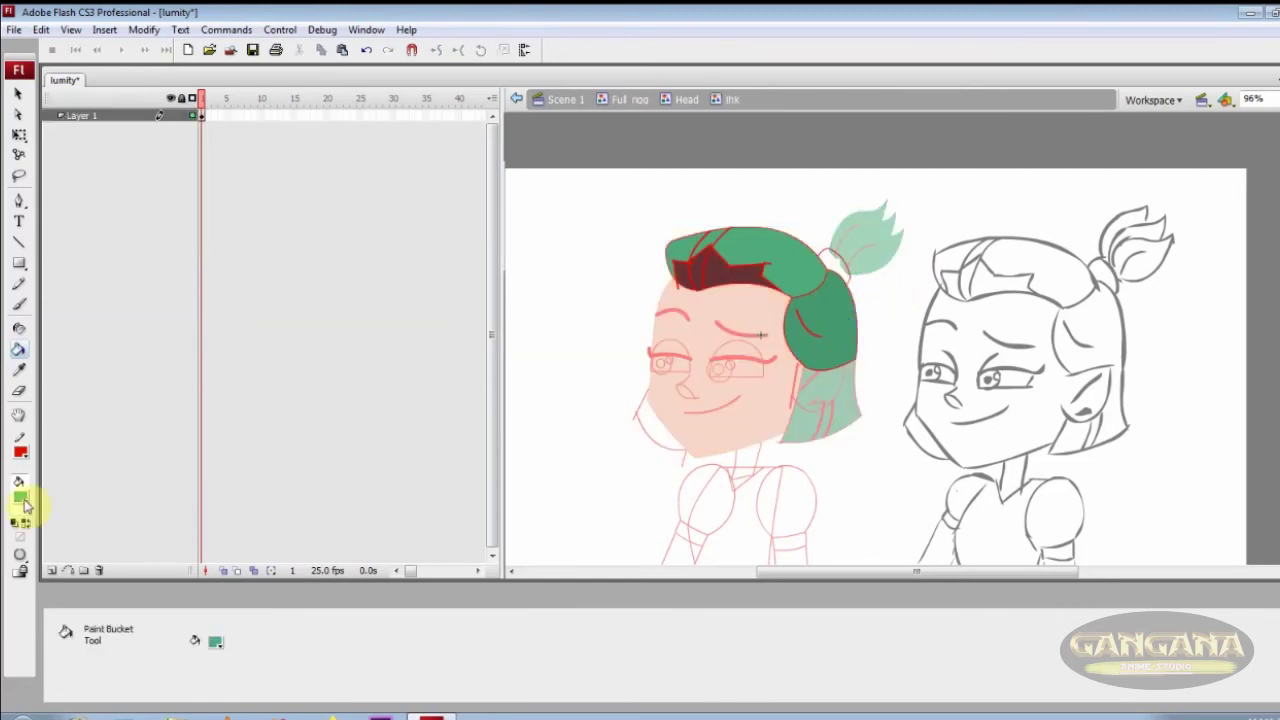
pyautogui.click(23, 500)
pyautogui.click(256, 503)
pyautogui.click(640, 308)
pyautogui.moveTo(831, 322); pyautogui.dragTo(833, 304)
pyautogui.click(516, 472)
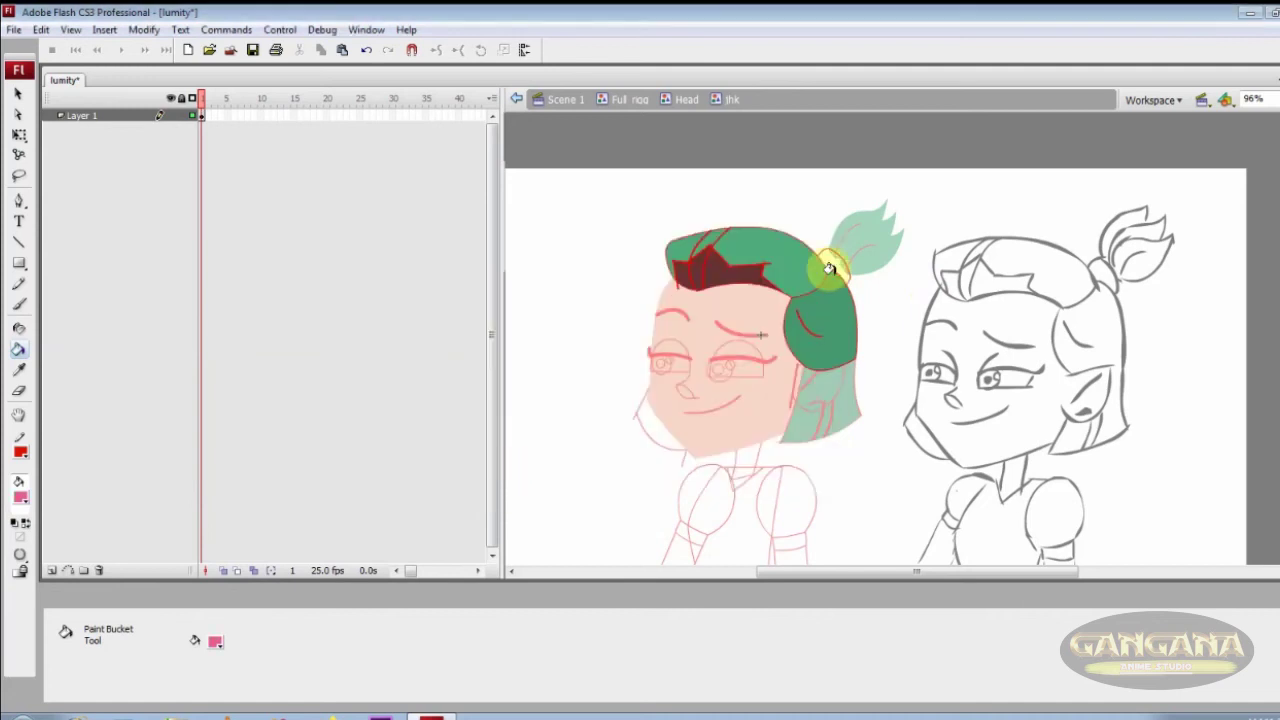
pyautogui.click(852, 280)
# Delete the red outlines around the hair sections and the brown front area in the main hair symbol
pyautogui.keyDown('ctrl'); pyautogui.click(875, 317); pyautogui.keyUp('ctrl')
pyautogui.press('z')
pyautogui.moveTo(668, 182); pyautogui.dragTo(1000, 446)
pyautogui.keyDown('ctrl'); pyautogui.click(957, 314); pyautogui.keyUp('ctrl')
pyautogui.keyDown('ctrl'); pyautogui.doubleClick(952, 318); pyautogui.keyUp('ctrl')
pyautogui.press('Delete')
pyautogui.keyDown('ctrl'); pyautogui.click(740, 260); pyautogui.keyUp('ctrl')
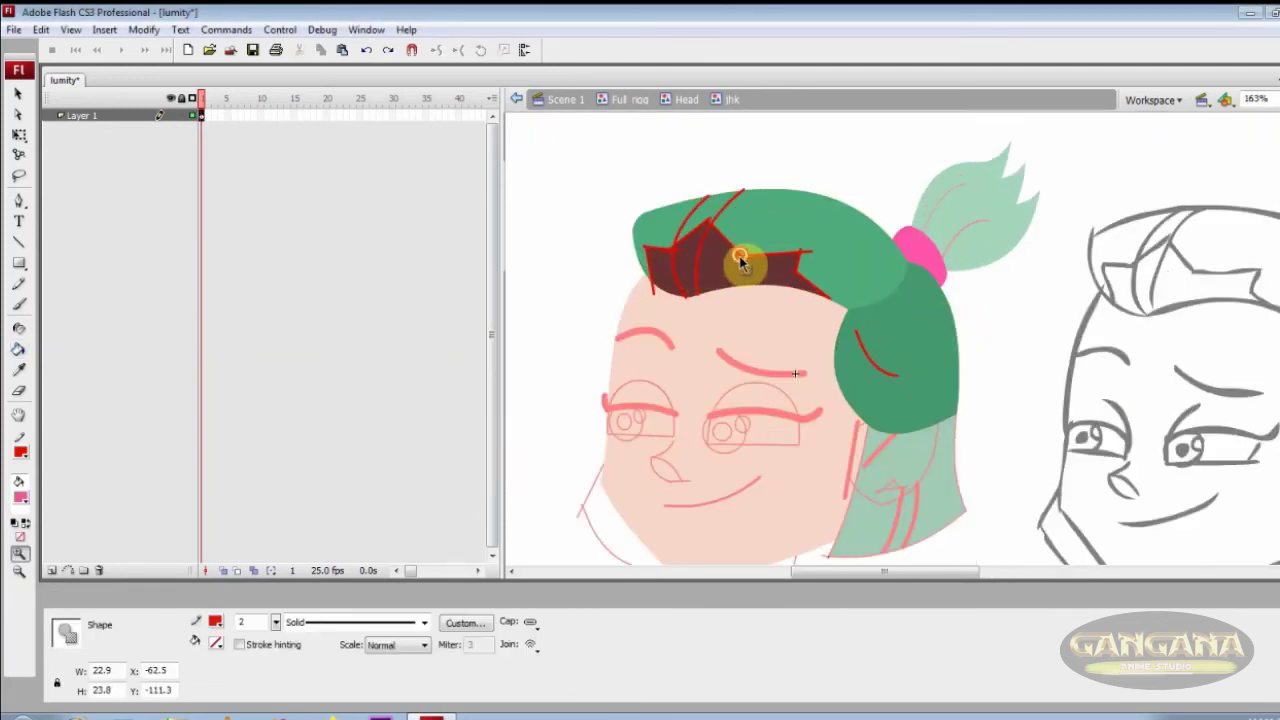
pyautogui.press('Delete')
# Clear the red outlines from the brown front hair section and reshape the green hair's front edge around it
pyautogui.moveTo(647, 211); pyautogui.dragTo(778, 315)
pyautogui.click(755, 265)
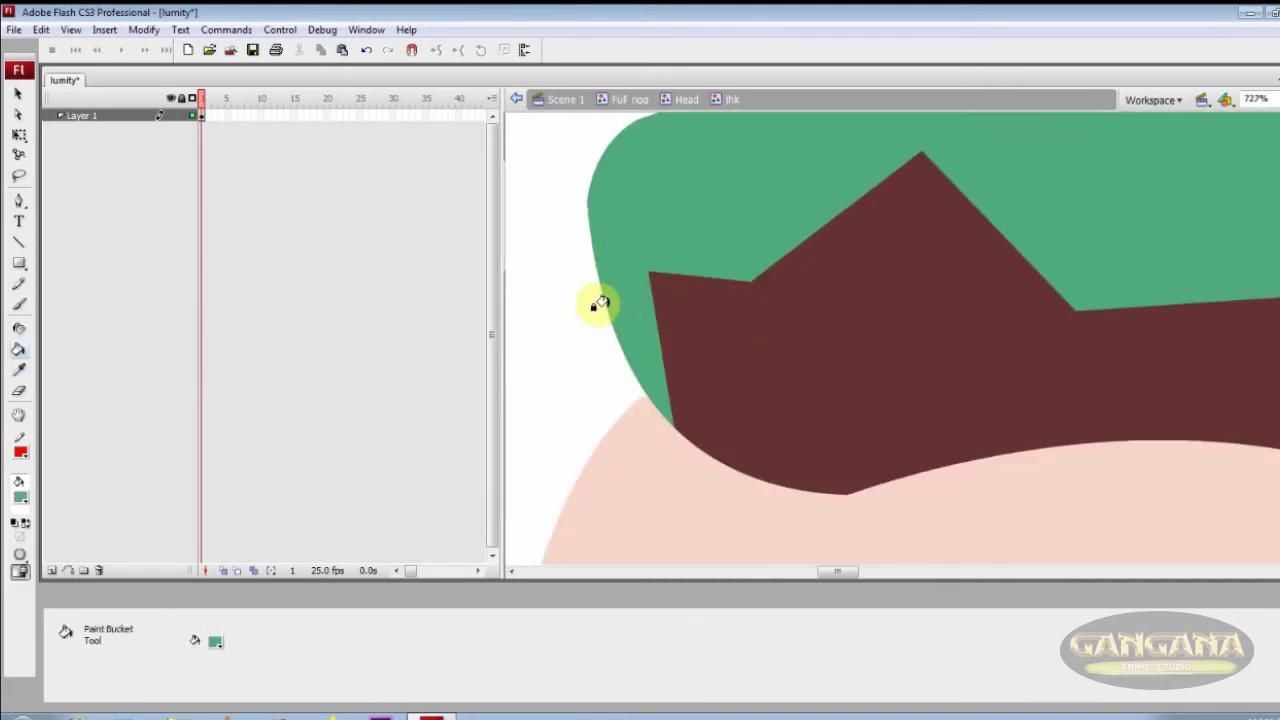
pyautogui.press('v')
pyautogui.hotkey('ctrl', 's')
pyautogui.hotkey('ctrl', '2')
pyautogui.press('z')
pyautogui.click(894, 257)
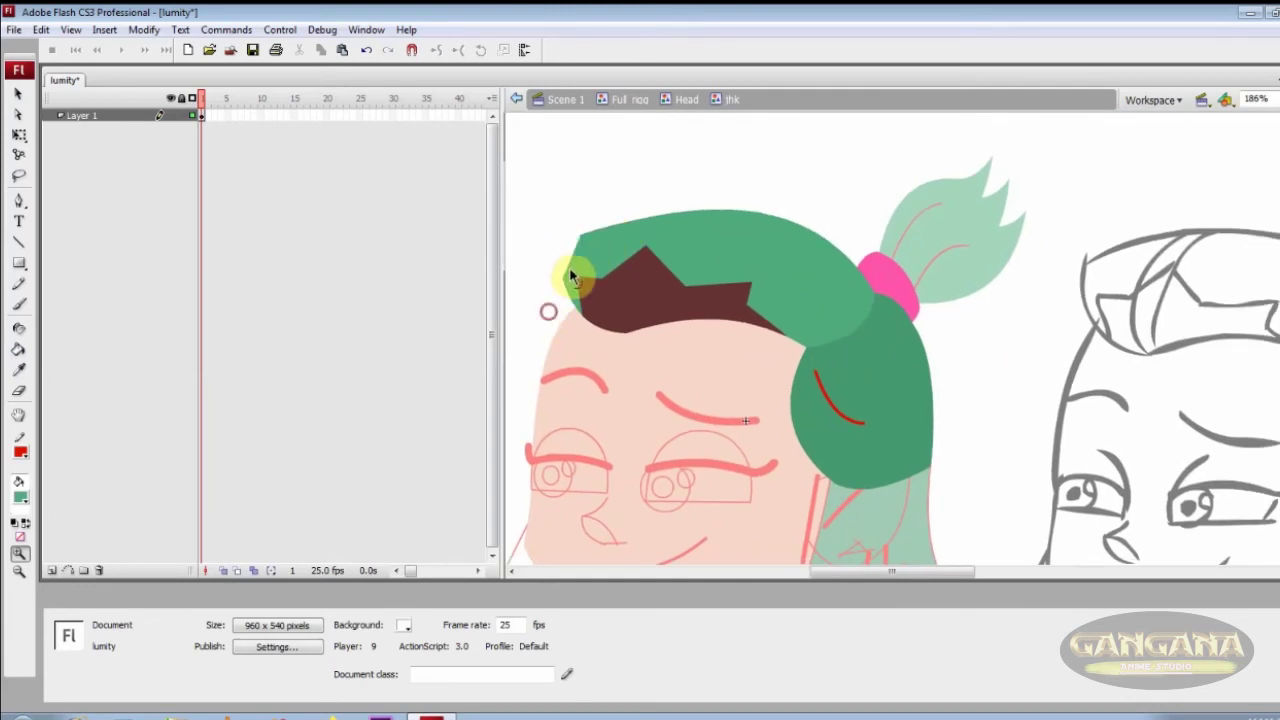
pyautogui.moveTo(742, 308); pyautogui.dragTo(562, 210)
pyautogui.hotkey('ctrl', '-')
pyautogui.hotkey('ctrl', '-')
pyautogui.hotkey('ctrl', '2')
# Open the eyeball nested in Eye_01, mix a brown fill colour, and fill the iris
pyautogui.moveTo(807, 324); pyautogui.dragTo(851, 370)
pyautogui.keyDown('ctrl'); pyautogui.doubleClick(835, 361); pyautogui.keyUp('ctrl')
pyautogui.click(832, 360)
pyautogui.keyDown('ctrl'); pyautogui.click(869, 331); pyautogui.keyUp('ctrl')
pyautogui.keyDown('ctrl'); pyautogui.doubleClick(870, 338); pyautogui.keyUp('ctrl')
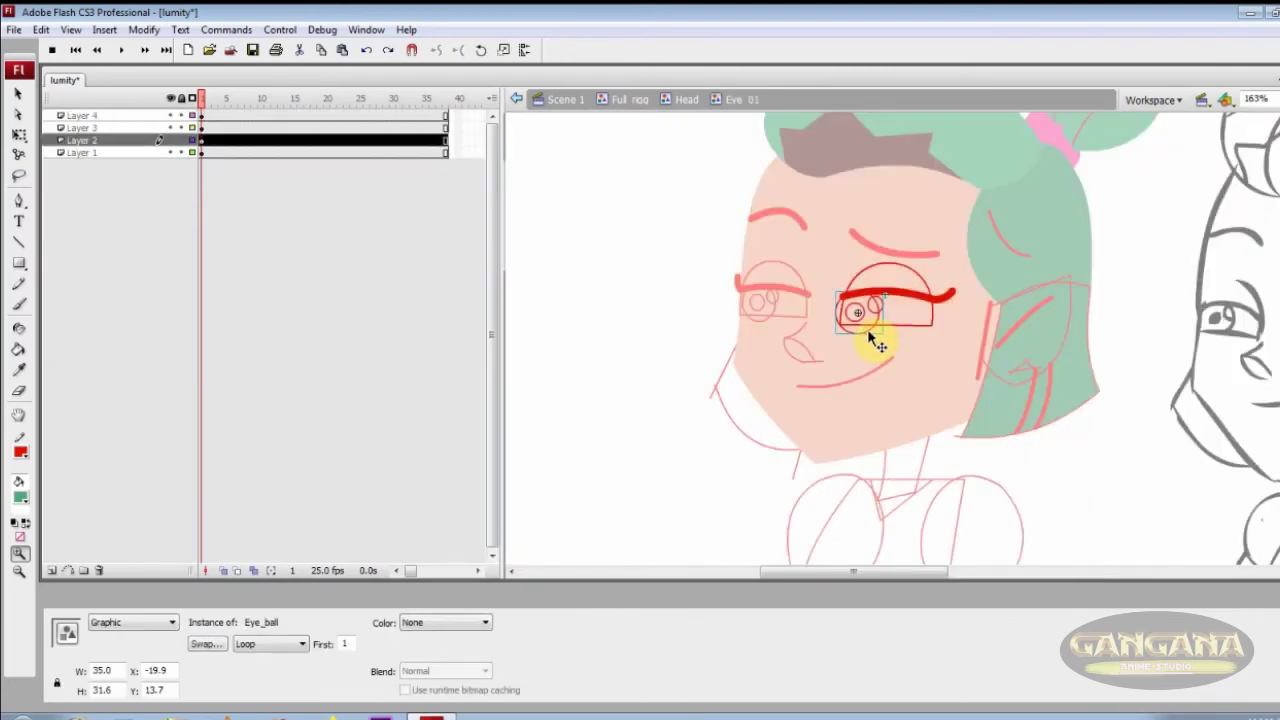
pyautogui.keyDown('ctrl'); pyautogui.doubleClick(882, 360); pyautogui.keyUp('ctrl')
pyautogui.click(20, 497)
pyautogui.click(262, 520)
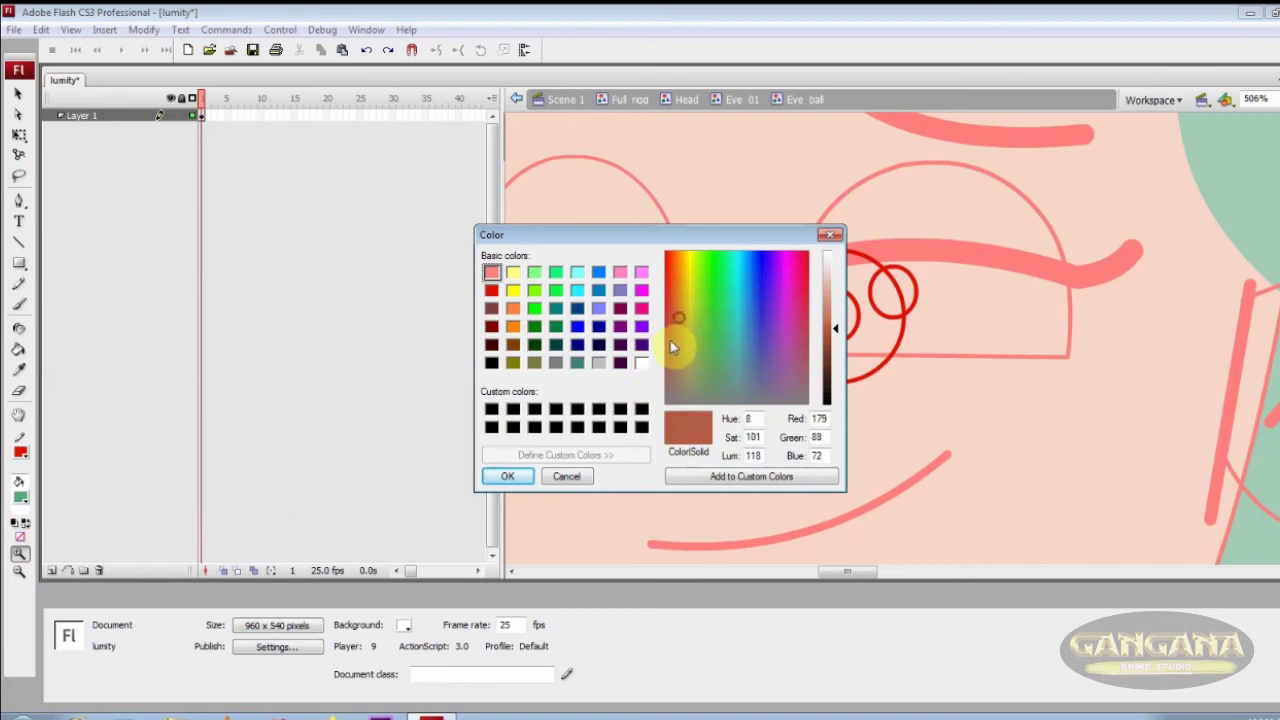
pyautogui.click(520, 476)
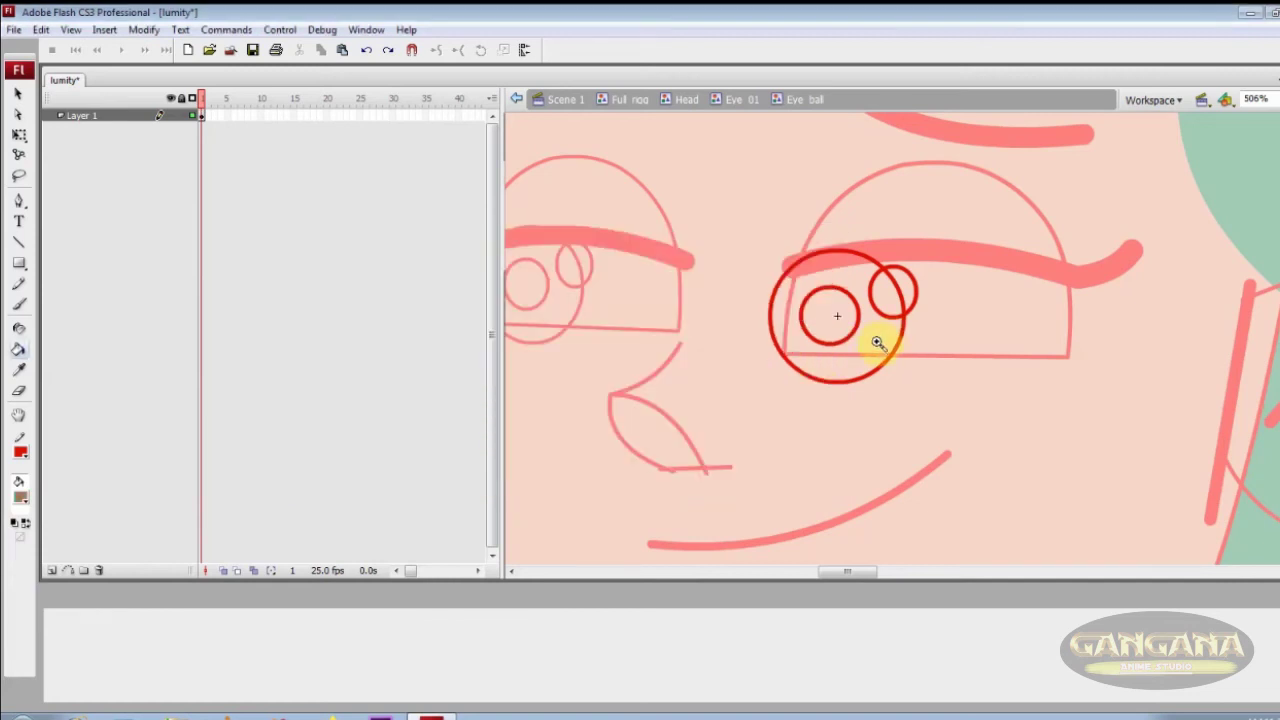
pyautogui.press('k')
pyautogui.click(855, 329)
# Fill the pupil with black and delete the red outlines around the pupil and iris
pyautogui.click(20, 497)
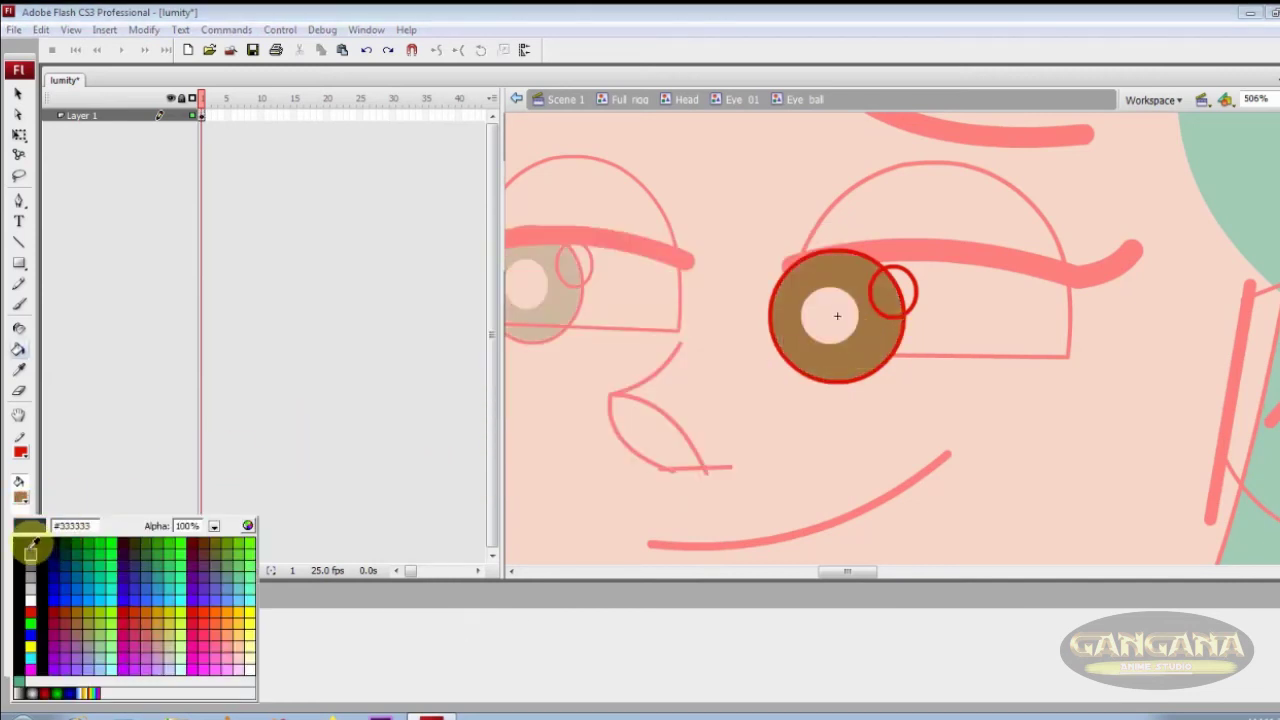
pyautogui.click(40, 546)
pyautogui.click(829, 316)
pyautogui.keyDown('ctrl'); pyautogui.doubleClick(893, 348); pyautogui.keyUp('ctrl')
pyautogui.press('Delete')
# Fill the small highlight circle on the eyeball with white and delete its red outline
pyautogui.click(20, 497)
pyautogui.click(30, 601)
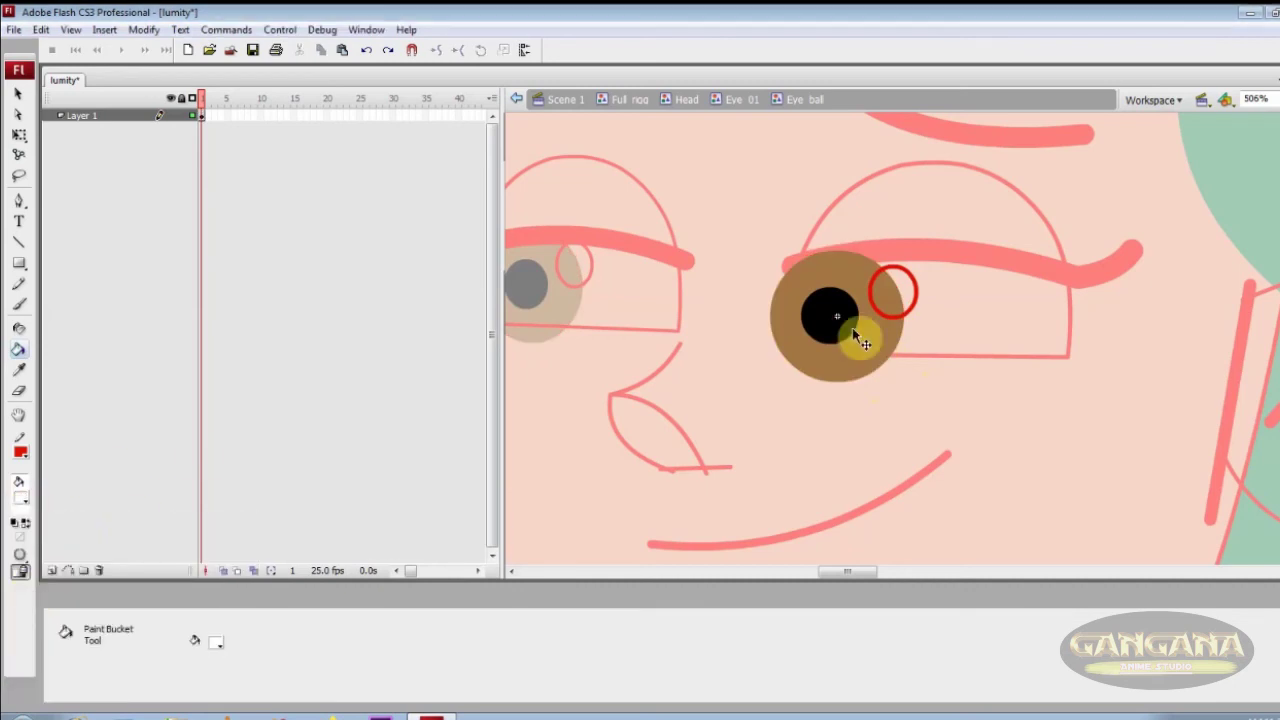
pyautogui.keyDown('ctrl'); pyautogui.doubleClick(917, 292); pyautogui.keyUp('ctrl')
pyautogui.click(904, 293)
pyautogui.keyDown('ctrl'); pyautogui.doubleClick(915, 294); pyautogui.keyUp('ctrl')
pyautogui.press('Delete')
pyautogui.hotkey('ctrl', '-')
pyautogui.hotkey('ctrl', '-')
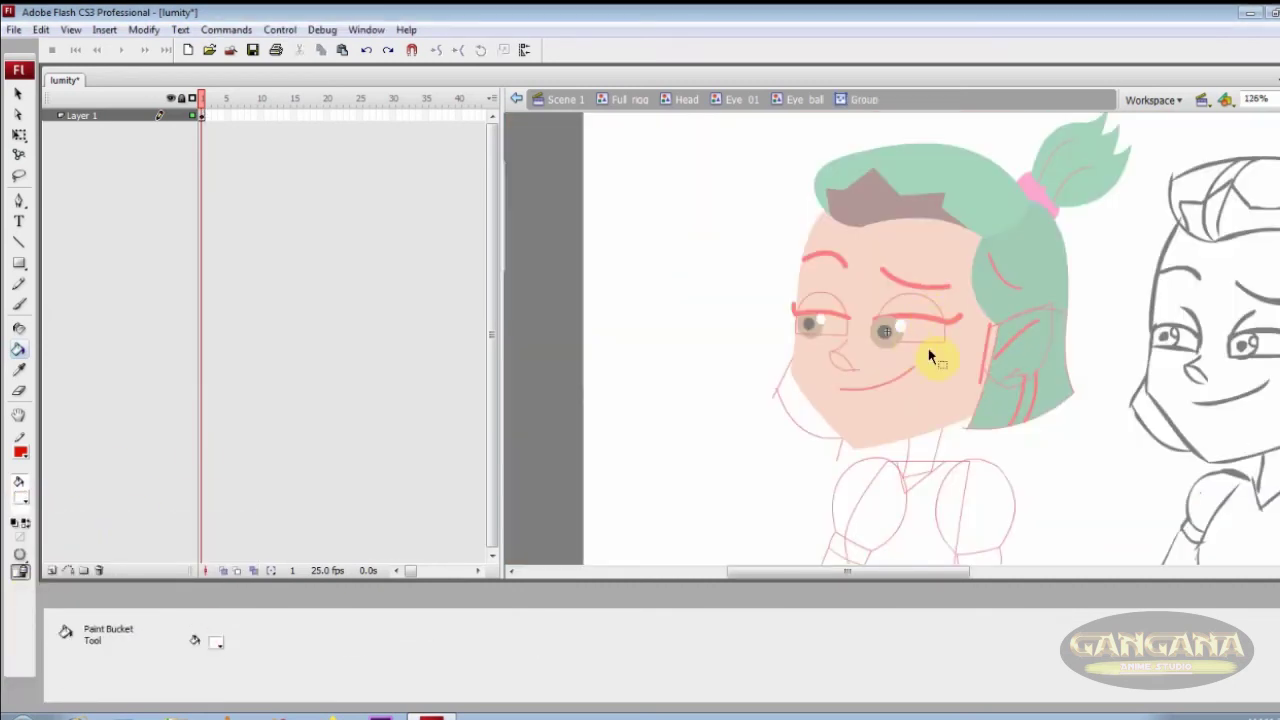
# Leave the eyeball, return to Head, and open the Eye_01 symbol for editing
pyautogui.keyDown('ctrl'); pyautogui.doubleClick(938, 339); pyautogui.keyUp('ctrl')
pyautogui.keyDown('ctrl'); pyautogui.doubleClick(940, 338); pyautogui.keyUp('ctrl')
pyautogui.press('z')
pyautogui.keyDown('ctrl'); pyautogui.doubleClick(949, 357); pyautogui.keyUp('ctrl')
pyautogui.moveTo(790, 240); pyautogui.dragTo(990, 440)
pyautogui.moveTo(903, 323); pyautogui.dragTo(847, 341)
pyautogui.keyDown('ctrl'); pyautogui.doubleClick(996, 344); pyautogui.keyUp('ctrl')
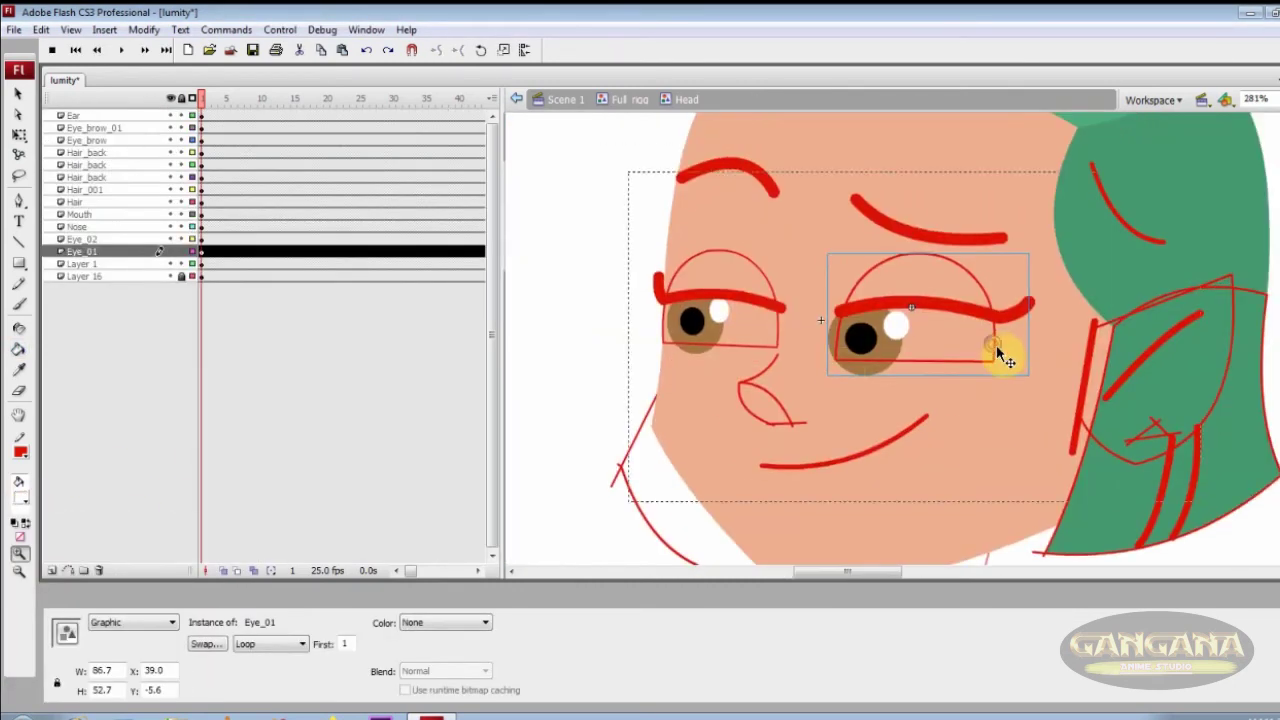
pyautogui.keyDown('ctrl'); pyautogui.doubleClick(995, 344); pyautogui.keyUp('ctrl')
pyautogui.click(20, 497)
pyautogui.click(928, 351)
pyautogui.press('k')
pyautogui.click(951, 353)
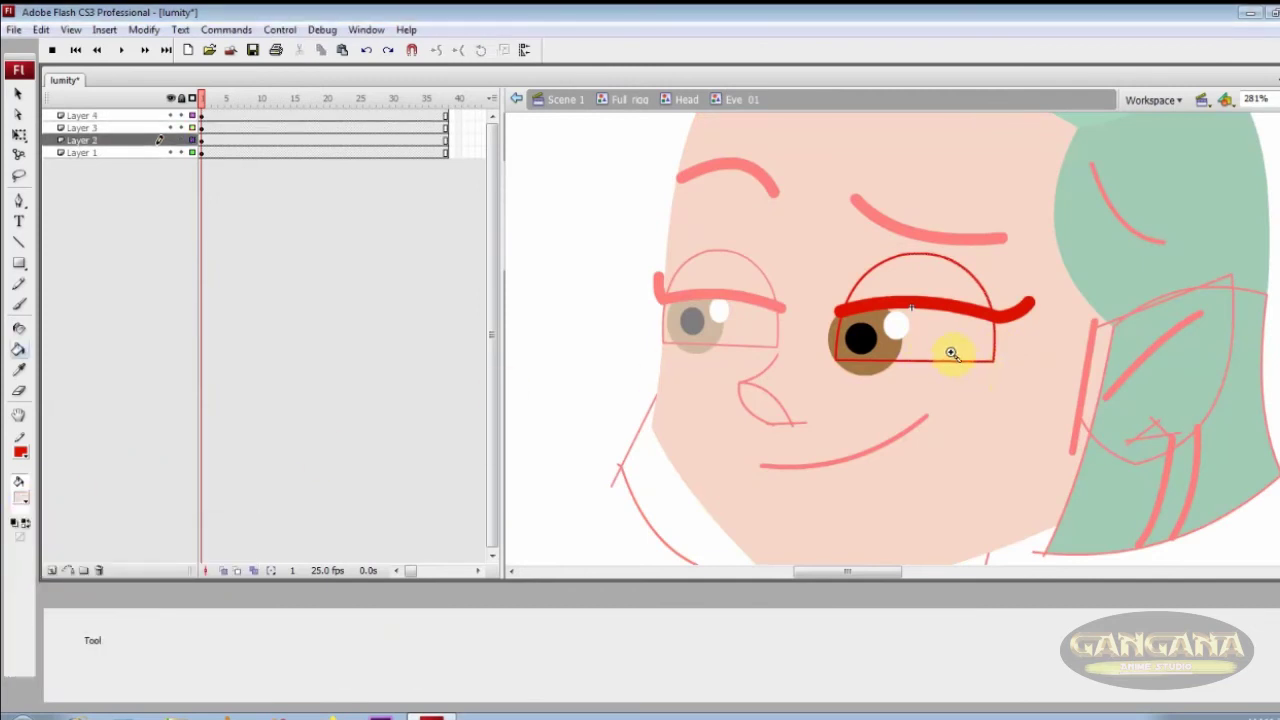
pyautogui.hotkey('ctrl', 'z')
# Fill the eye shape in Eye_01 with white and delete its red outline
pyautogui.click(20, 497)
pyautogui.click(30, 600)
pyautogui.click(943, 343)
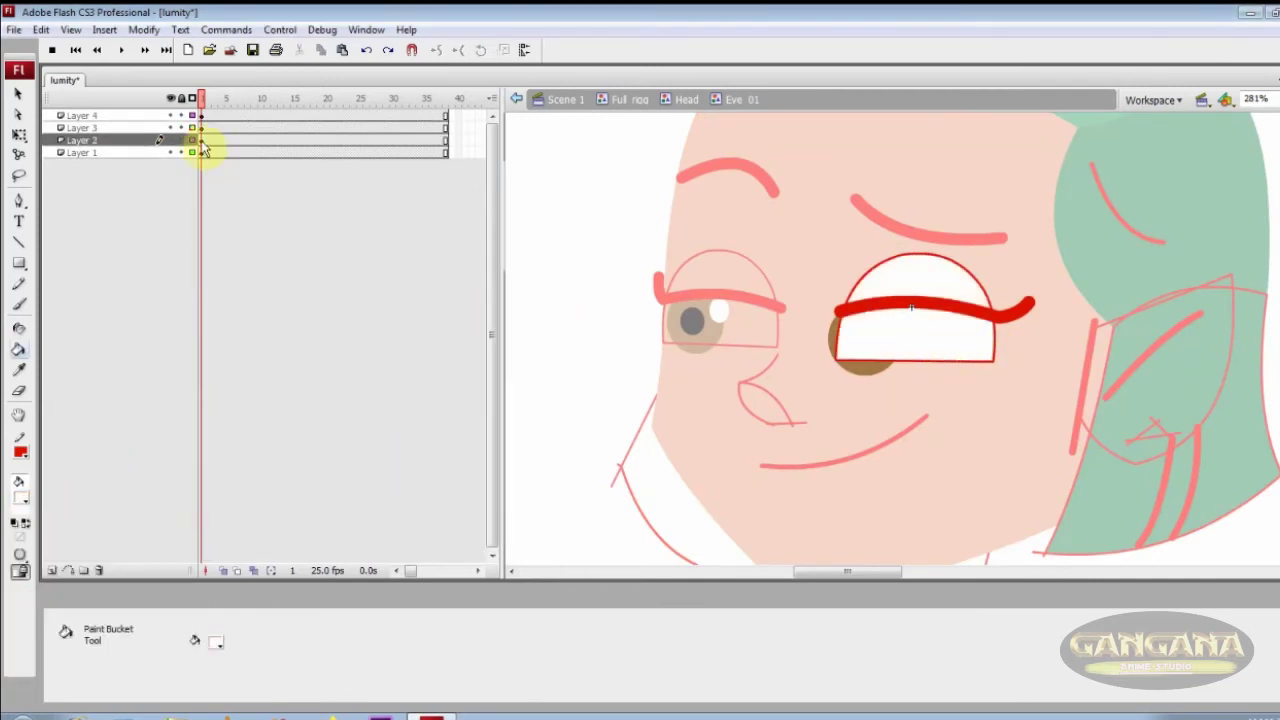
pyautogui.click(202, 140)
pyautogui.click(202, 117)
pyautogui.click(202, 129)
pyautogui.click(928, 274)
pyautogui.keyDown('ctrl'); pyautogui.doubleClick(980, 284); pyautogui.keyUp('ctrl')
pyautogui.press('Delete')
# Place the white eye shape on Layer 1 of Eye_01 beneath the eyeball as well
pyautogui.click(202, 152)
pyautogui.click(937, 331)
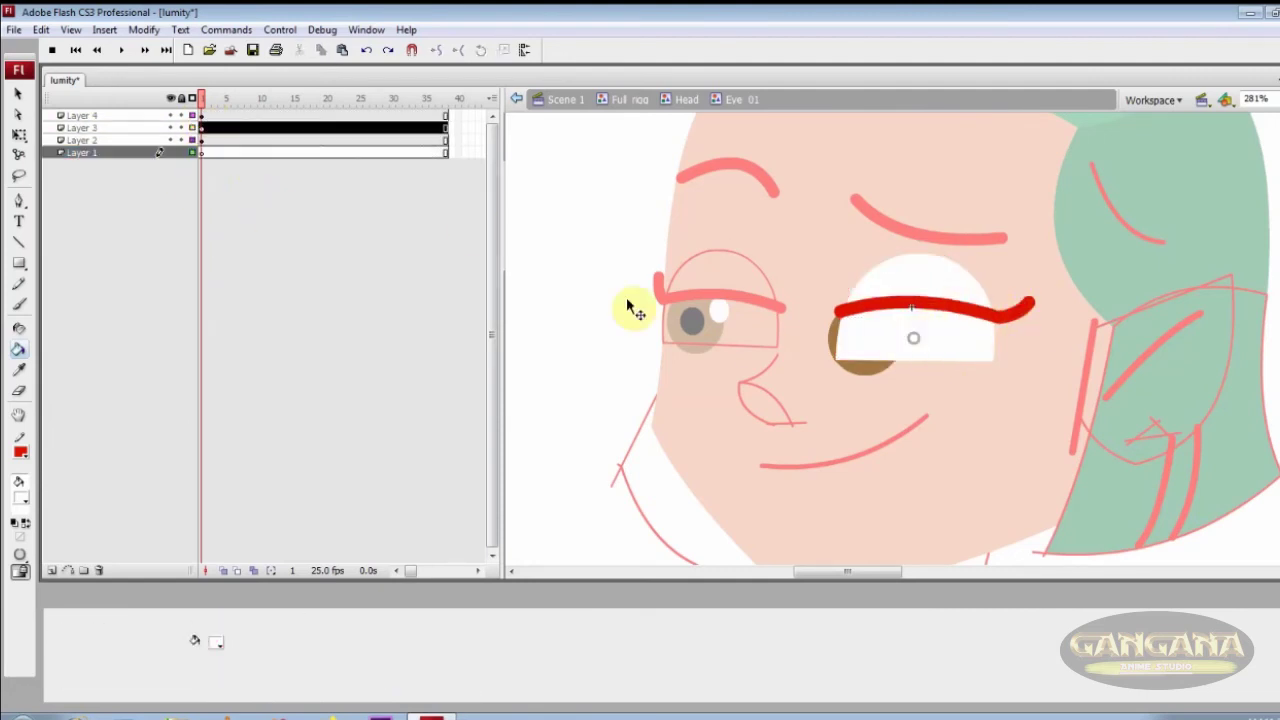
pyautogui.click(200, 127)
pyautogui.click(202, 116)
pyautogui.click(202, 128)
pyautogui.click(202, 152)
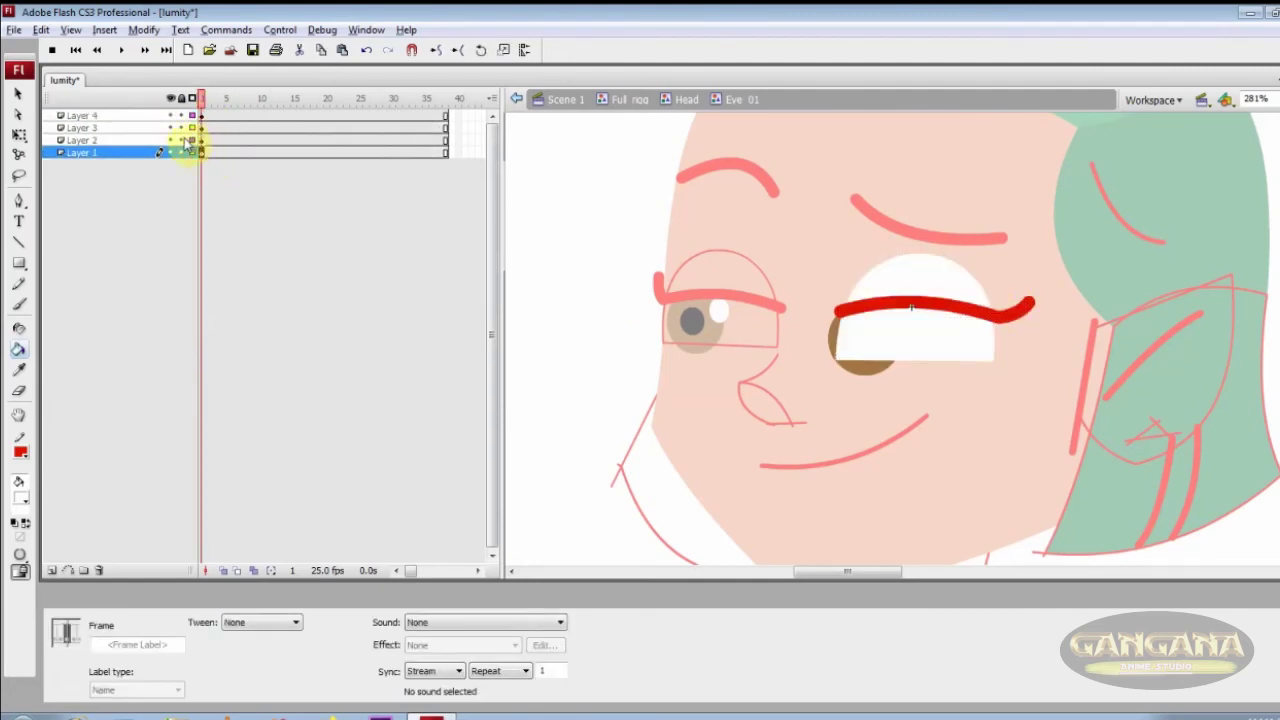
# Turn Layer 3 of Eye_01 into a mask over the eyeball layer and recolour the lash line on Layer 4 black
pyautogui.click(140, 128)
pyautogui.rightClick(143, 128)
pyautogui.click(175, 283)
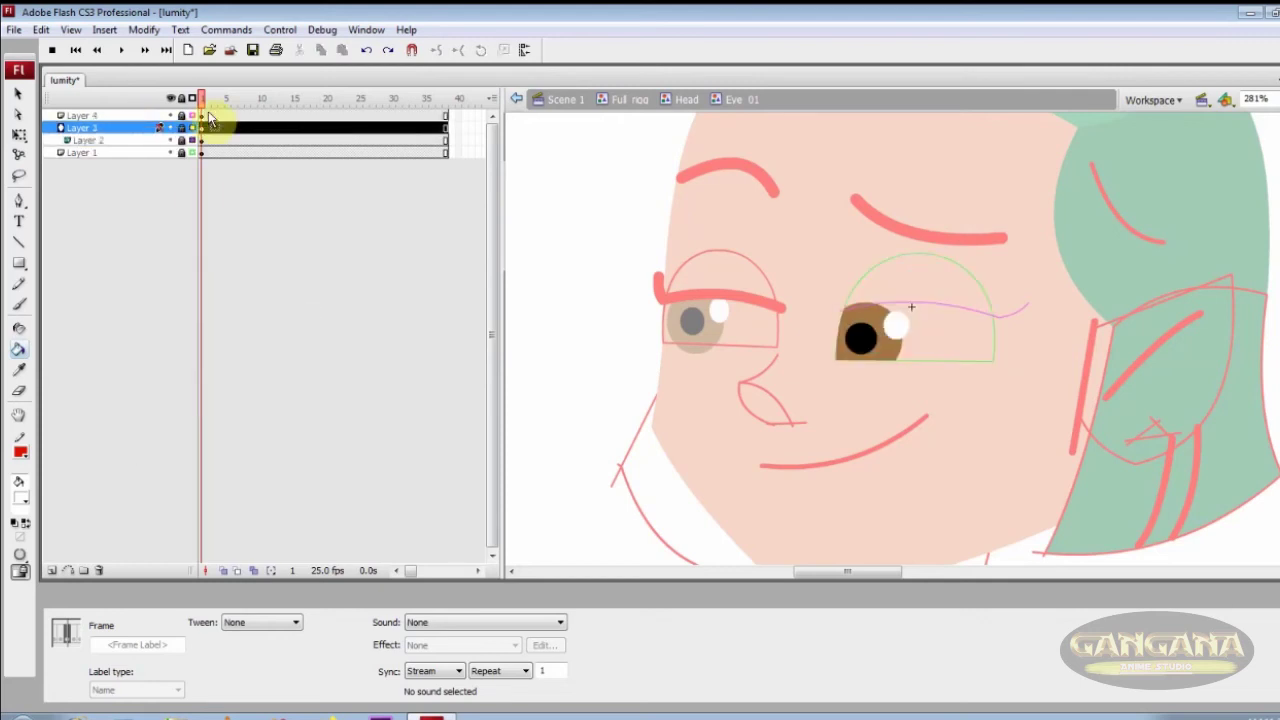
pyautogui.click(100, 116)
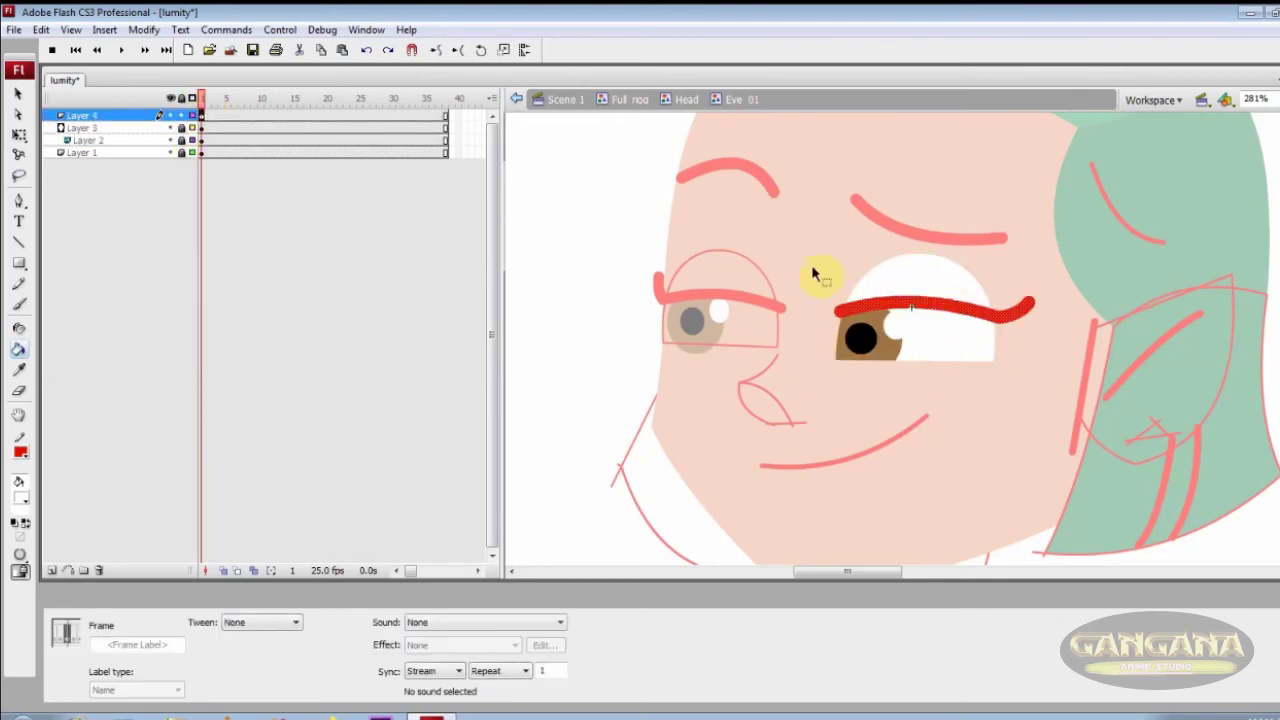
pyautogui.click(20, 452)
pyautogui.click(43, 529)
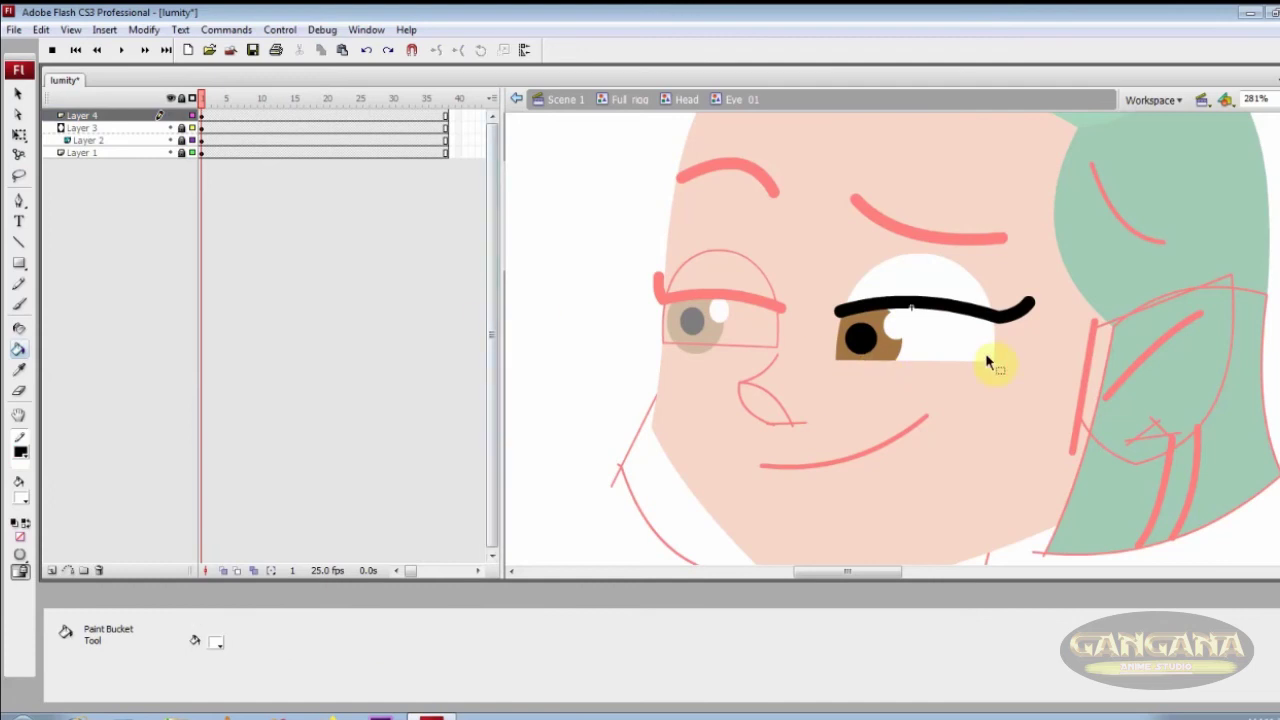
# Open the Eye_02 symbol and recolour its upper lash line black
pyautogui.doubleClick(796, 360)
pyautogui.doubleClick(764, 308)
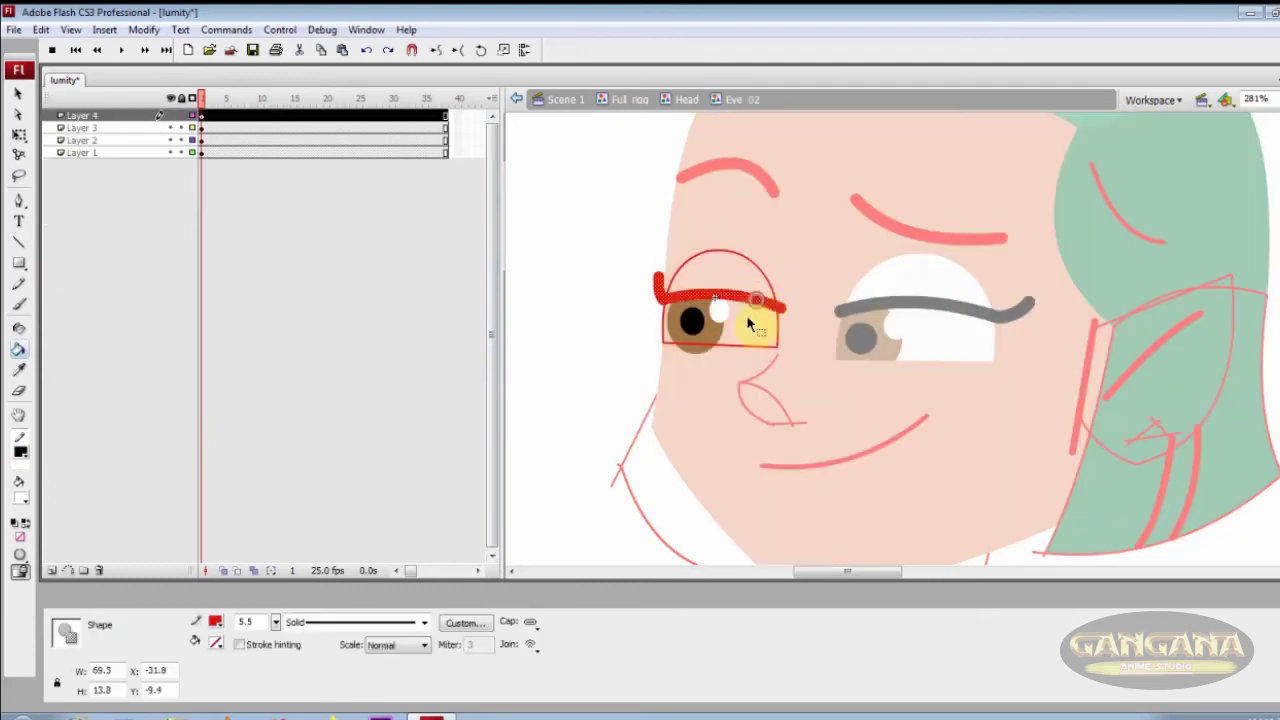
pyautogui.click(20, 452)
pyautogui.click(43, 529)
pyautogui.press('s')
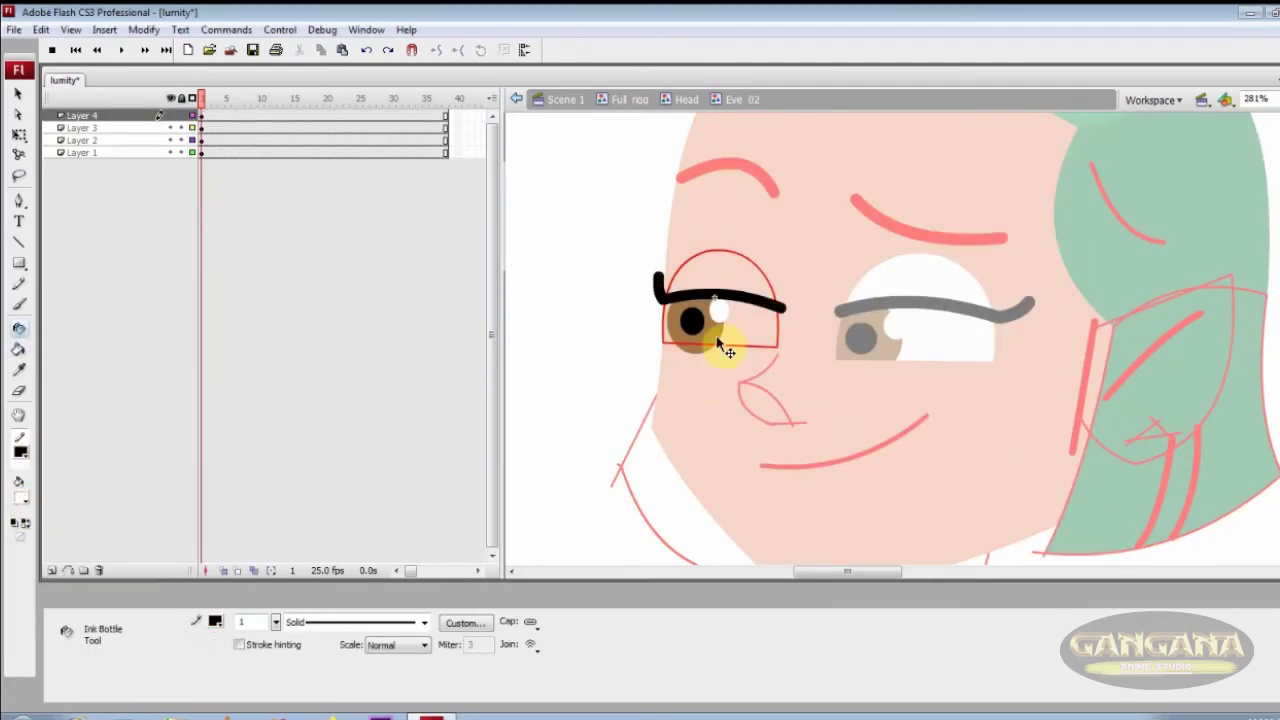
# Fill the eye shape in Eye_02 with white and delete its red outlines on Layer 1 and Layer 3
pyautogui.click(764, 334)
pyautogui.click(171, 128)
pyautogui.click(171, 140)
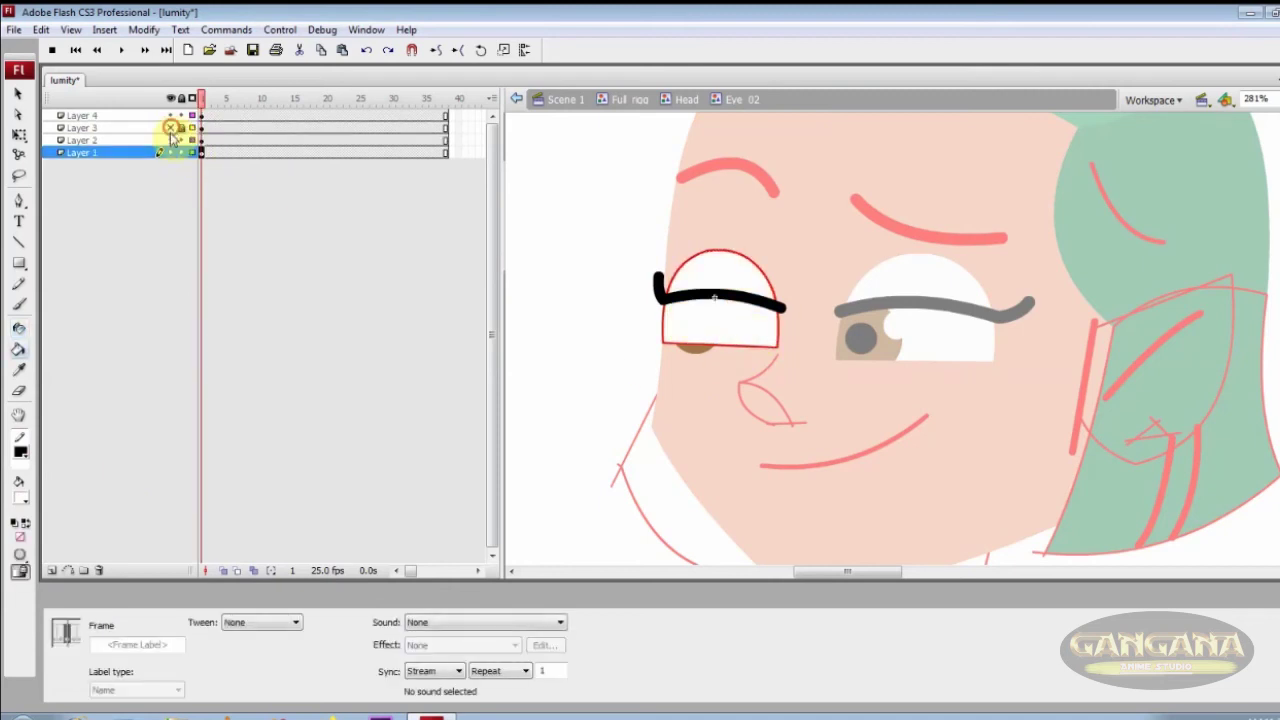
pyautogui.click(776, 290)
pyautogui.press('Delete')
pyautogui.click(182, 153)
pyautogui.click(182, 140)
pyautogui.click(171, 140)
pyautogui.click(171, 128)
pyautogui.click(182, 128)
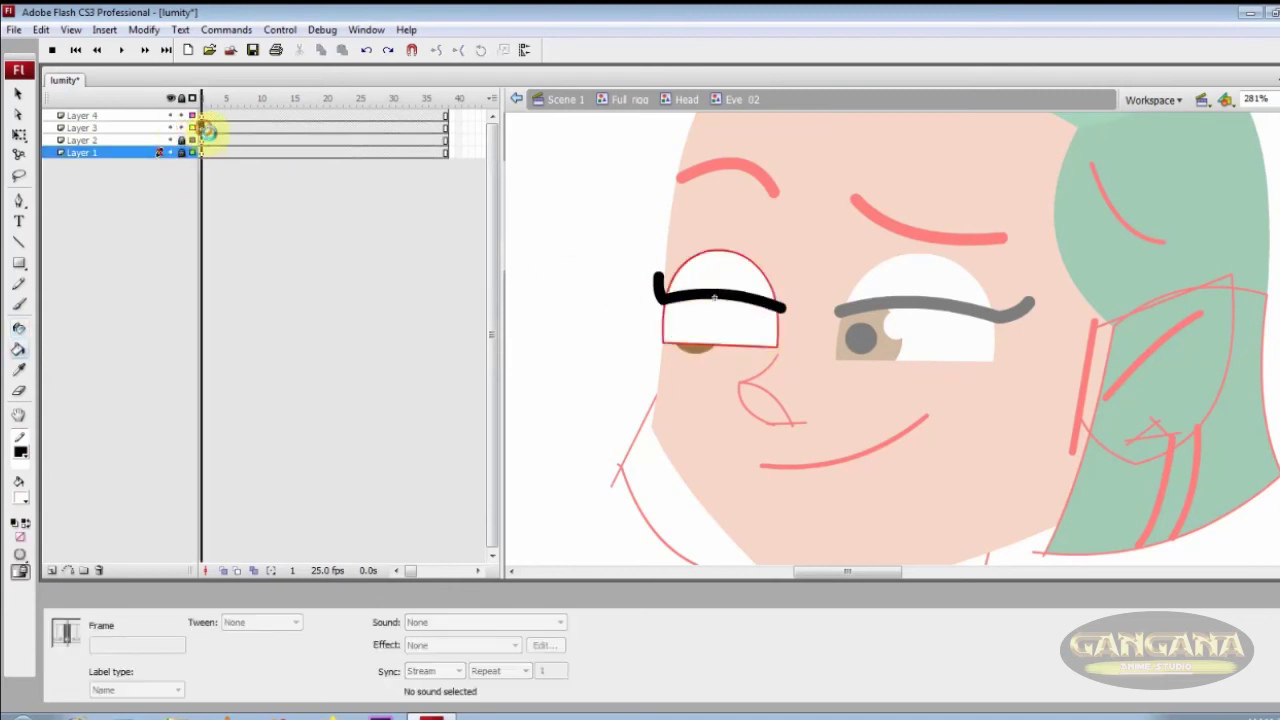
pyautogui.click(767, 280)
pyautogui.press('Delete')
# Turn Layer 3 of Eye_02 into a mask over the eyeball layer and return to Head
pyautogui.rightClick(130, 130)
pyautogui.click(160, 287)
pyautogui.click(202, 116)
pyautogui.click(134, 134)
pyautogui.doubleClick(783, 278)
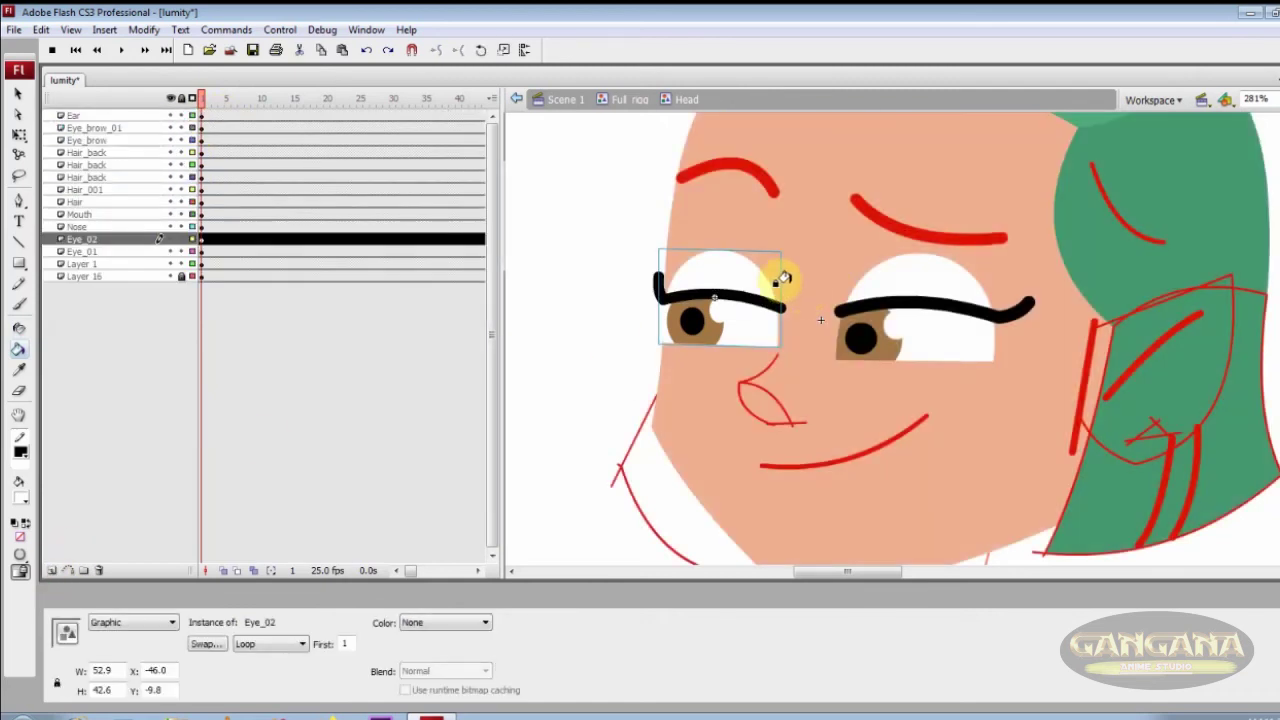
# Pick the skin colour and draw an eyelid shape over the upper part of Eye_02 on a new layer below the lash line
pyautogui.click(19, 452)
pyautogui.click(829, 271)
pyautogui.doubleClick(749, 294)
pyautogui.press('r')
pyautogui.moveTo(677, 228); pyautogui.dragTo(787, 290)
pyautogui.hotkey('ctrl', 'z')
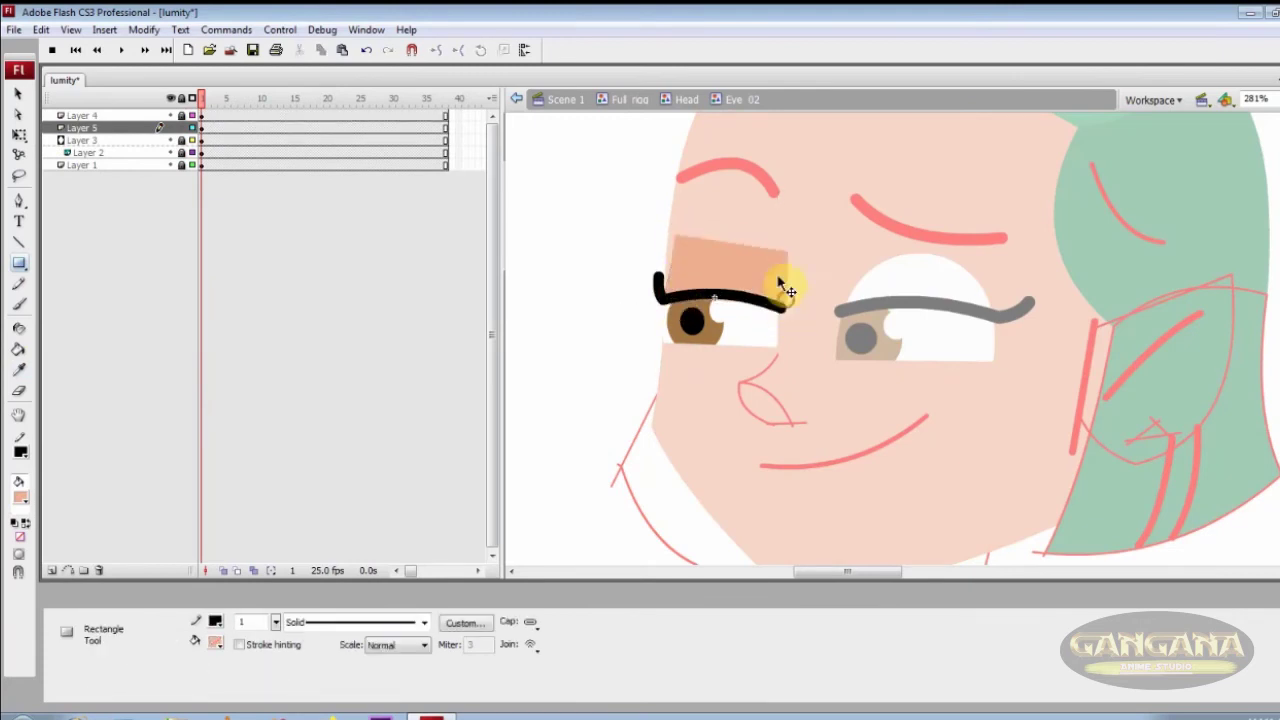
pyautogui.doubleClick(803, 291)
pyautogui.doubleClick(725, 305)
pyautogui.doubleClick(830, 315)
# Open Eye_01 and draw a skin-coloured eyelid over its upper part on a new layer below the lash line
pyautogui.click(893, 320)
pyautogui.doubleClick(920, 316)
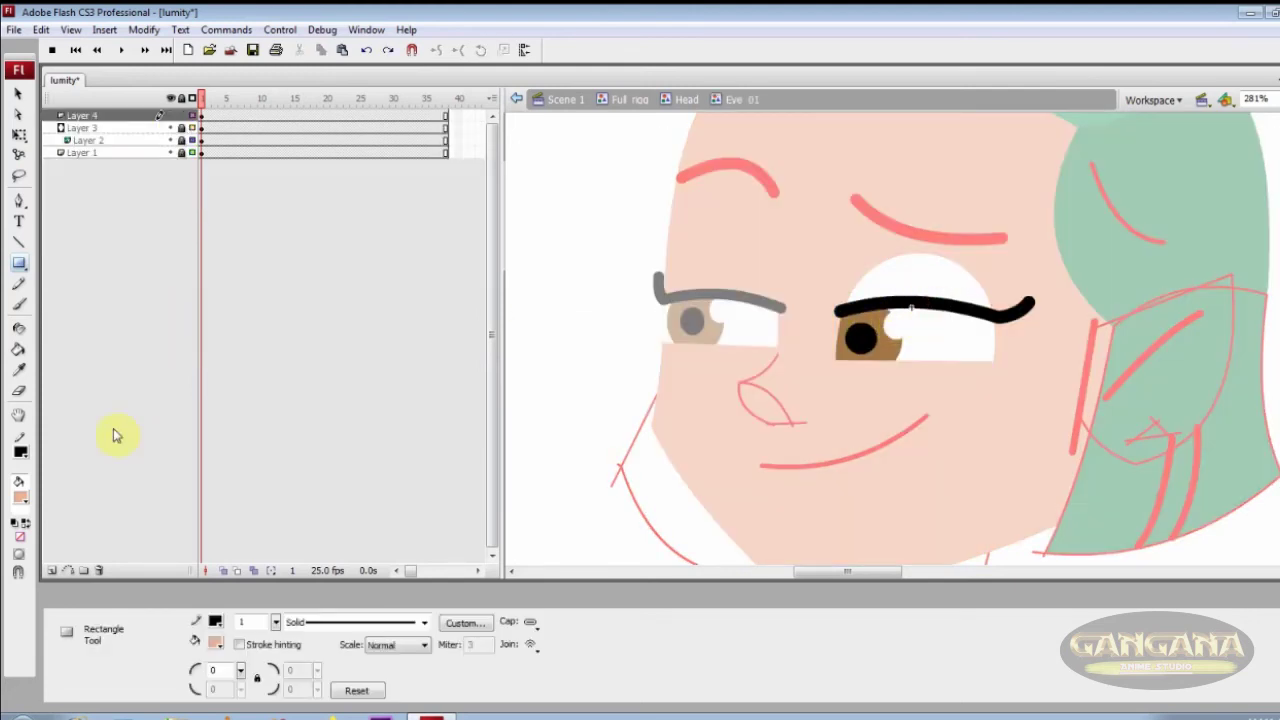
pyautogui.click(183, 122)
pyautogui.click(52, 570)
pyautogui.moveTo(840, 248); pyautogui.dragTo(999, 311)
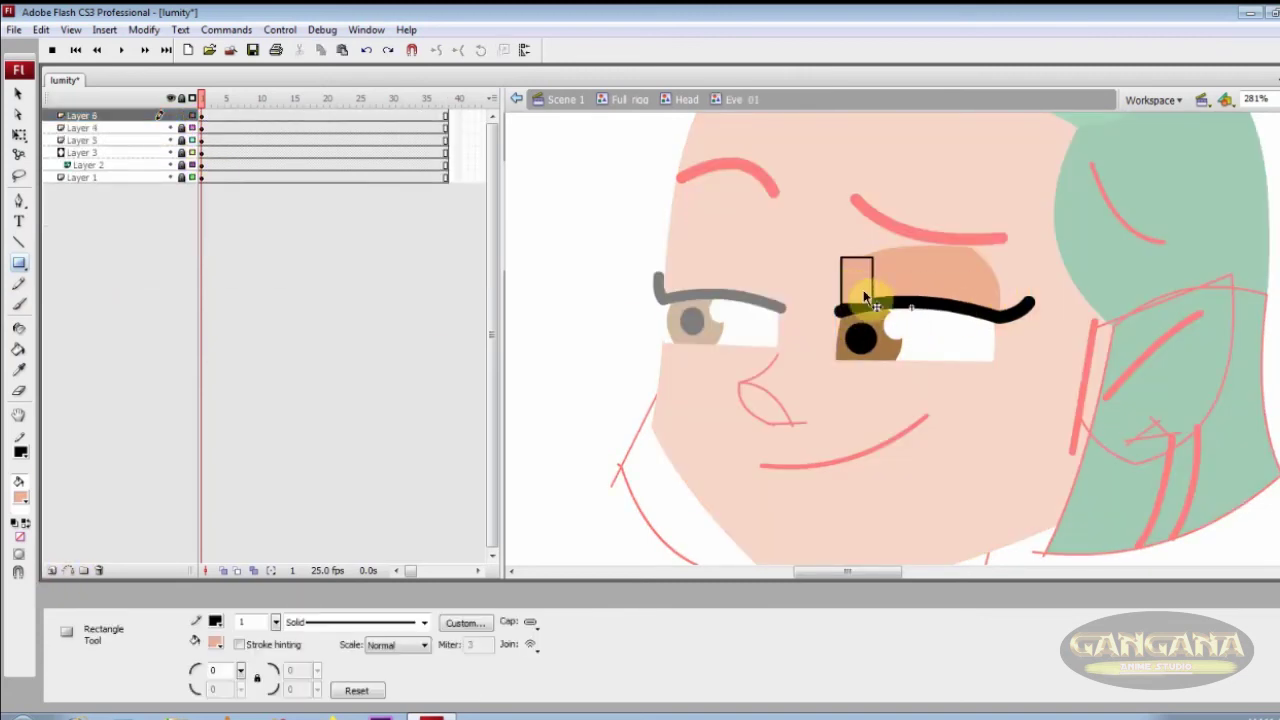
# Draw a short curved black line at the inner corner of Eye_01 on the top layer and set its stroke thickness to 5
pyautogui.press('n')
pyautogui.moveTo(868, 264); pyautogui.dragTo(839, 310)
pyautogui.click(82, 116)
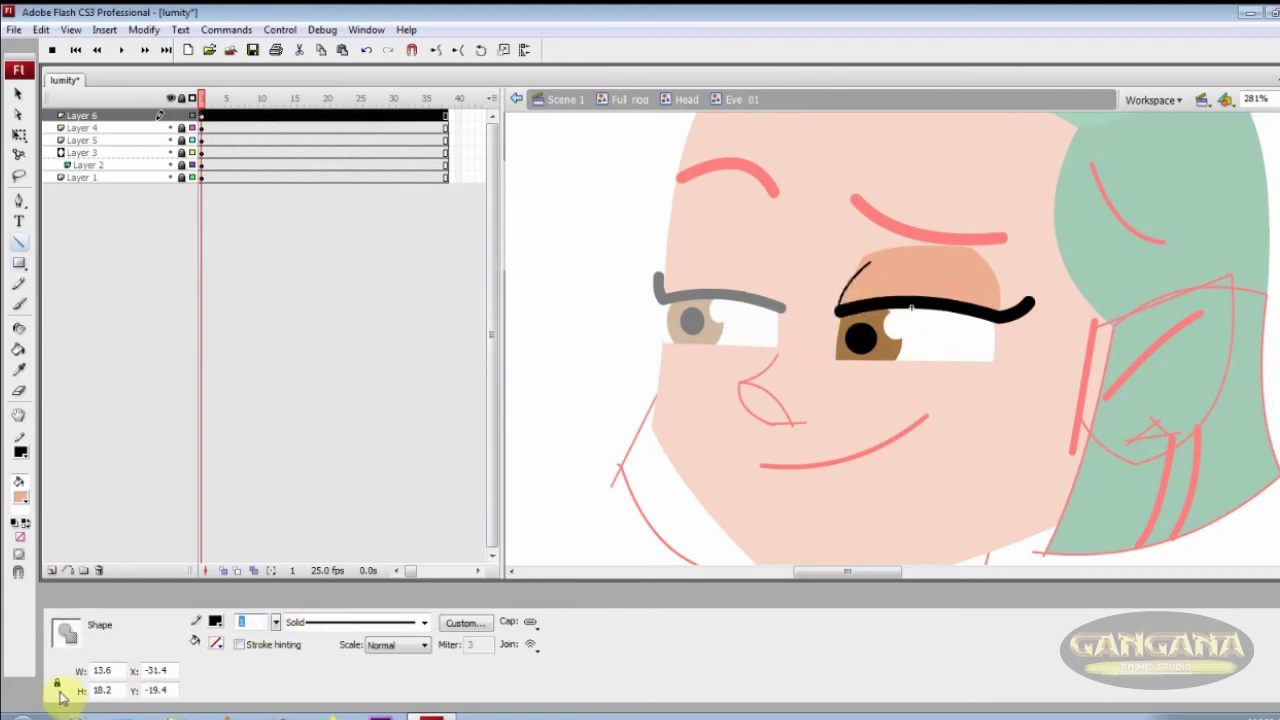
pyautogui.click(792, 330)
pyautogui.hotkey('ctrl', 'a')
pyautogui.click(143, 29)
pyautogui.click(300, 216)
pyautogui.click(868, 276)
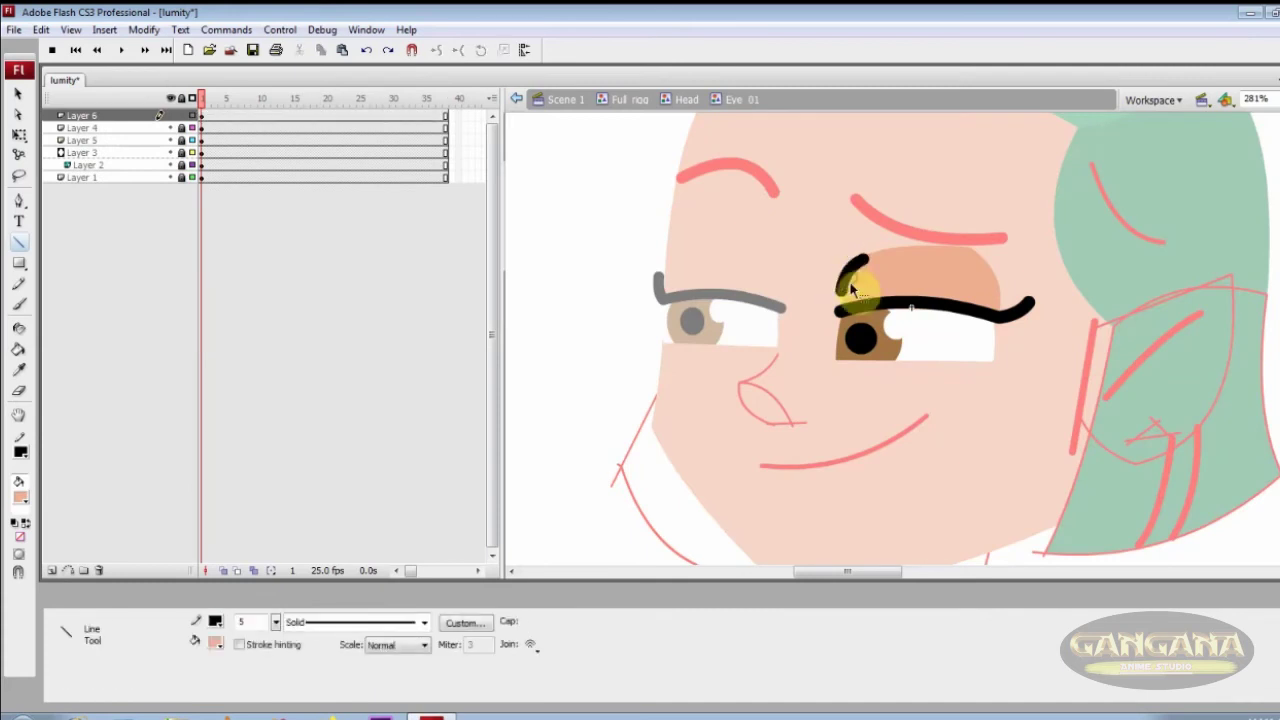
# Convert the short lash line in Eye_01 to a fill and narrow its upper end to a point
pyautogui.hotkey('ctrl', 'a')
pyautogui.click(143, 29)
pyautogui.click(300, 216)
pyautogui.click(873, 243)
pyautogui.click(851, 286)
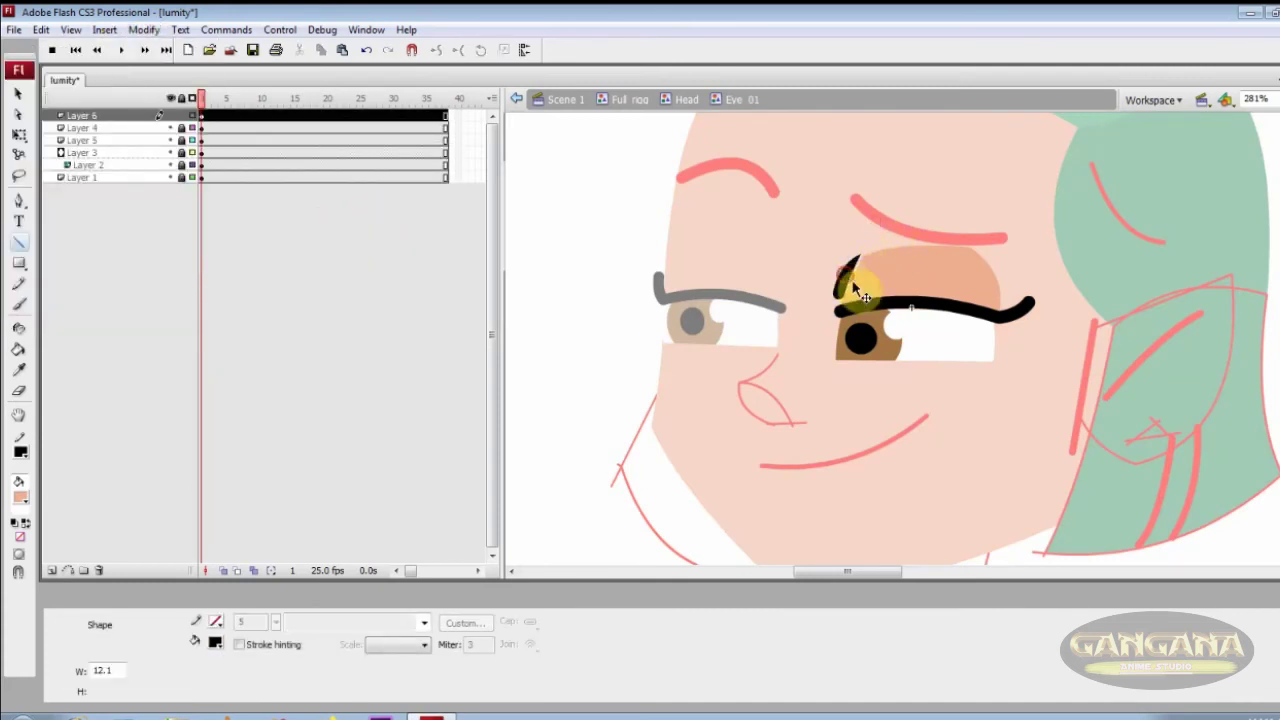
# Adjust the pointed lash so its base joins the inner end of Eye_01's upper lash line
pyautogui.doubleClick(826, 319)
pyautogui.doubleClick(841, 290)
pyautogui.click(840, 305)
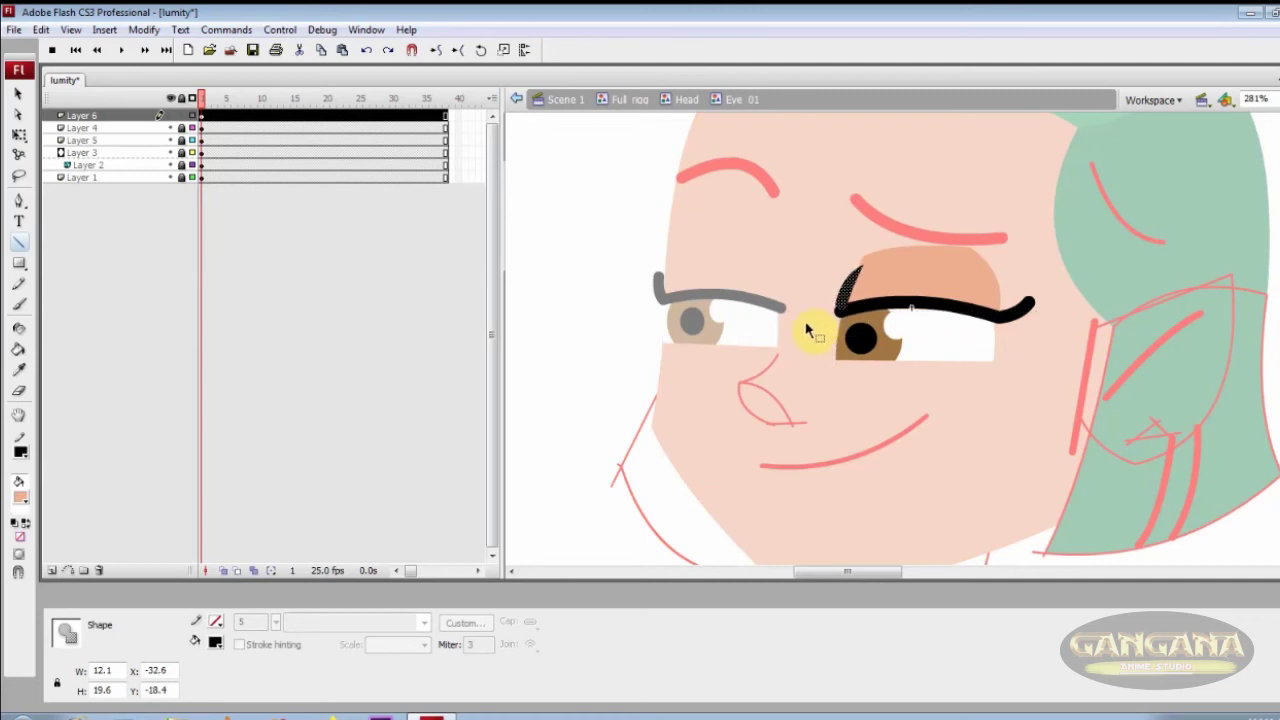
pyautogui.doubleClick(806, 330)
pyautogui.doubleClick(850, 290)
pyautogui.click(850, 288)
pyautogui.hotkey('ctrl', 'space')
pyautogui.moveTo(809, 251); pyautogui.dragTo(919, 354)
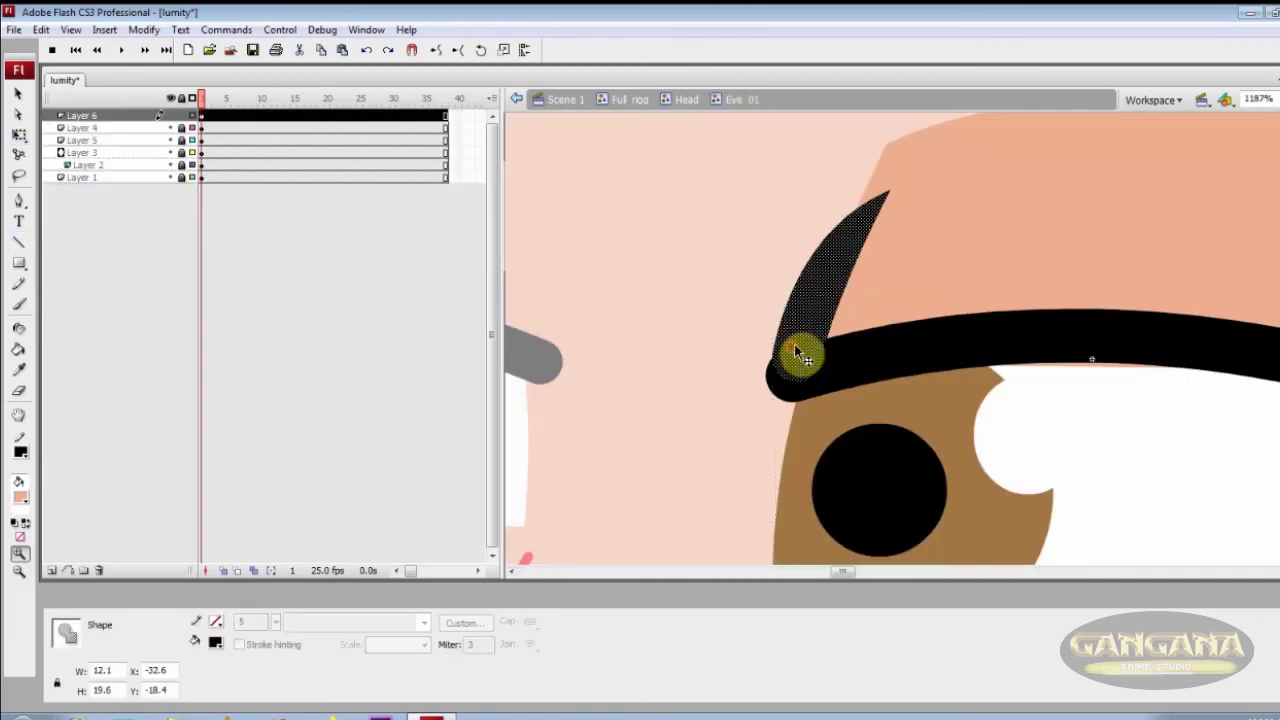
pyautogui.press('Escape')
pyautogui.hotkey('ctrl', '-')
pyautogui.hotkey('ctrl', '-')
# Copy the pointed lash onto a new layer in Eye_02 and place it mirrored at that eye's inner corner
pyautogui.click(882, 330)
pyautogui.hotkey('ctrl', 'c')
pyautogui.doubleClick(849, 337)
pyautogui.doubleClick(757, 341)
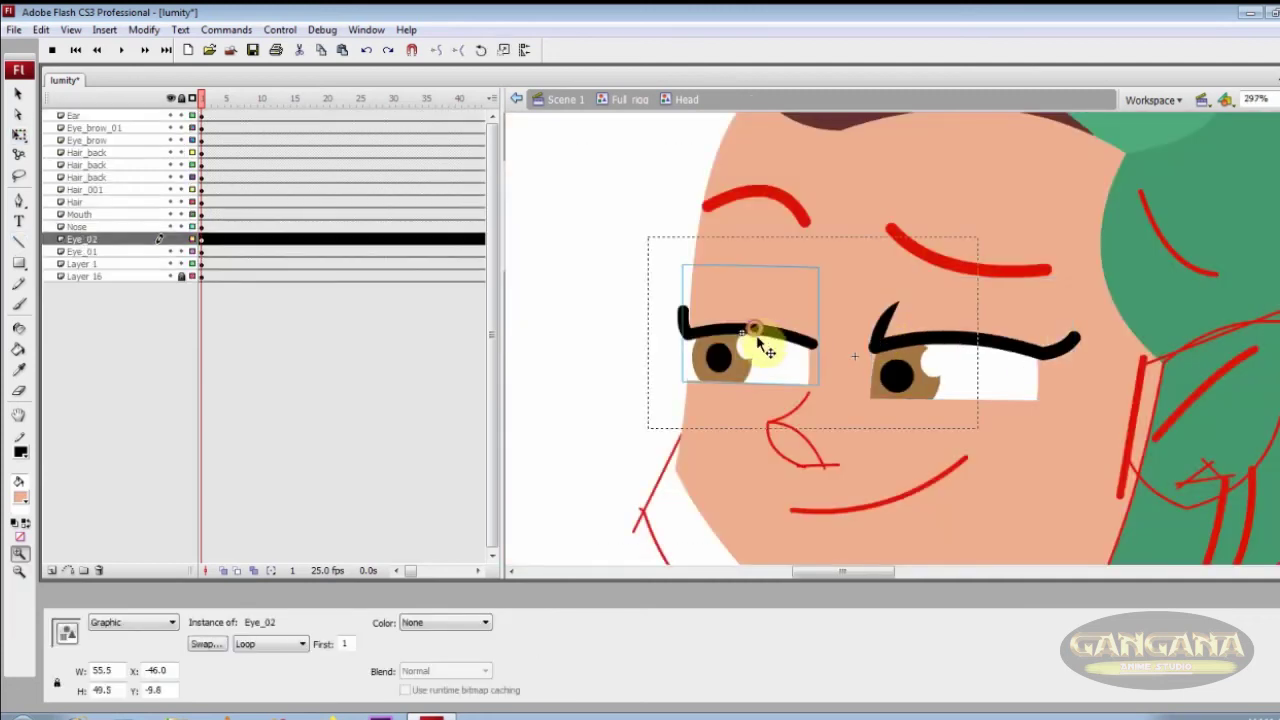
pyautogui.click(52, 571)
pyautogui.hotkey('ctrl', 'v')
pyautogui.moveTo(892, 355); pyautogui.dragTo(812, 337)
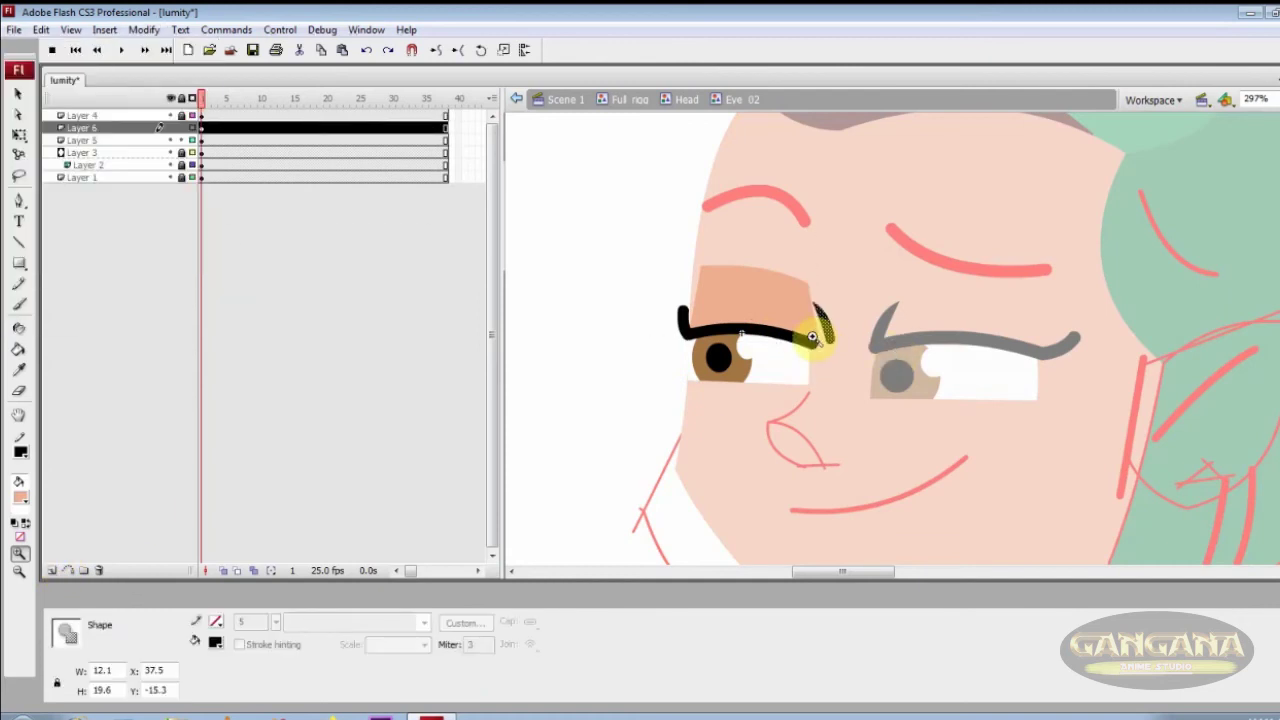
# Rotate and resize the pasted lash to about 7.1 by 21.6 to fit Eye_02's lash line, and return to Head
pyautogui.click(812, 337)
pyautogui.moveTo(870, 378); pyautogui.dragTo(893, 306)
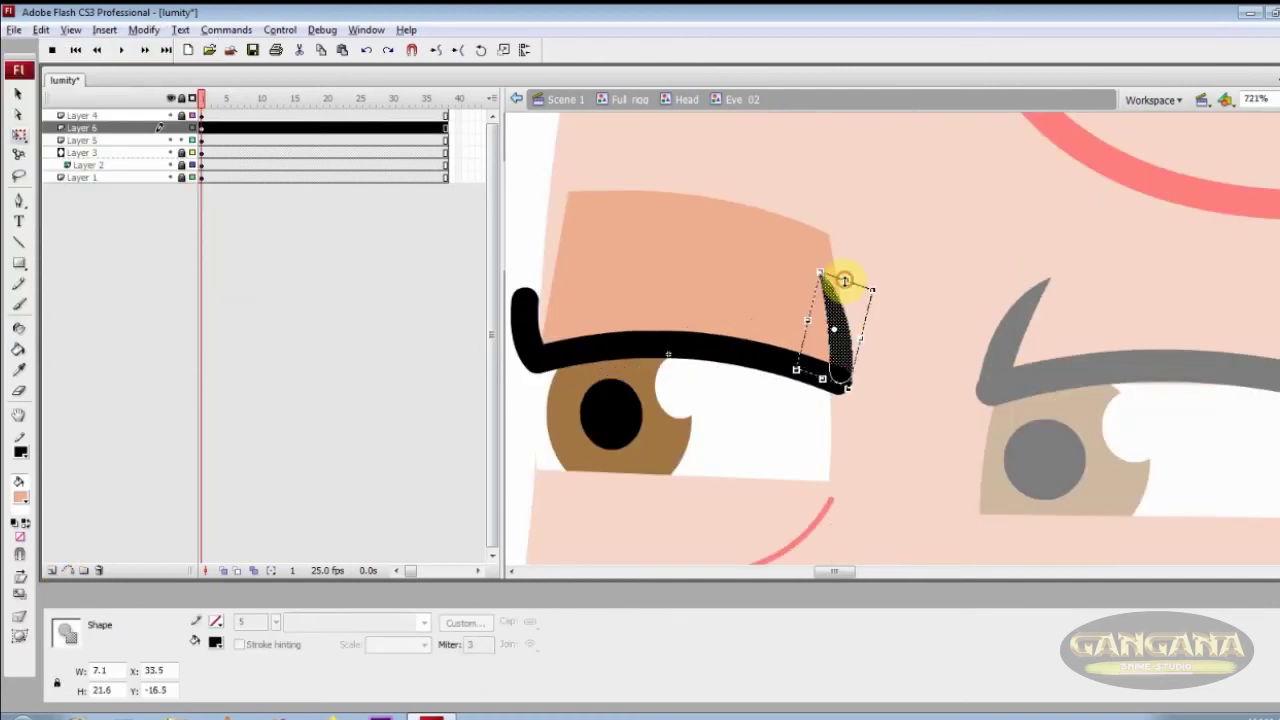
pyautogui.doubleClick(887, 345)
pyautogui.hotkey('ctrl', '-')
pyautogui.hotkey('ctrl', '-')
pyautogui.hotkey('ctrl', '-')
pyautogui.press('z')
pyautogui.moveTo(1058, 437); pyautogui.dragTo(814, 264)
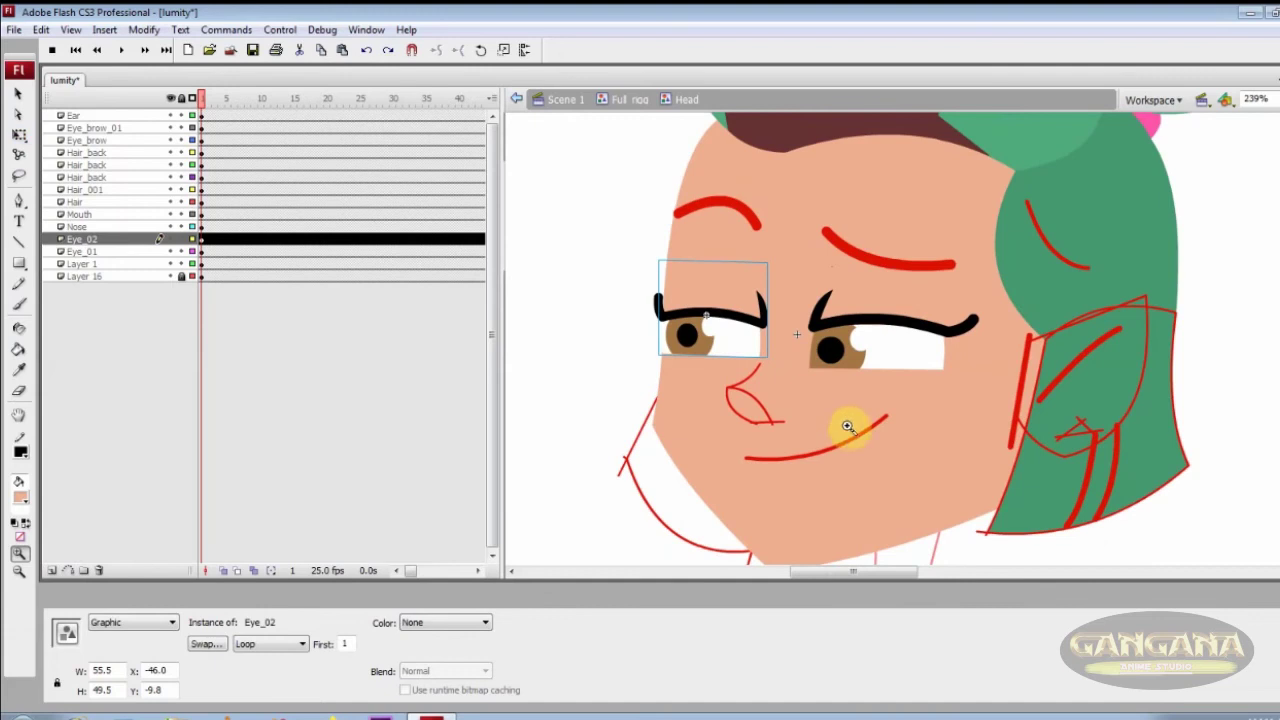
pyautogui.moveTo(903, 372); pyautogui.dragTo(848, 443)
# Recolour both eyebrow strokes black inside their symbols and return to Head
pyautogui.click(829, 333)
pyautogui.doubleClick(829, 333)
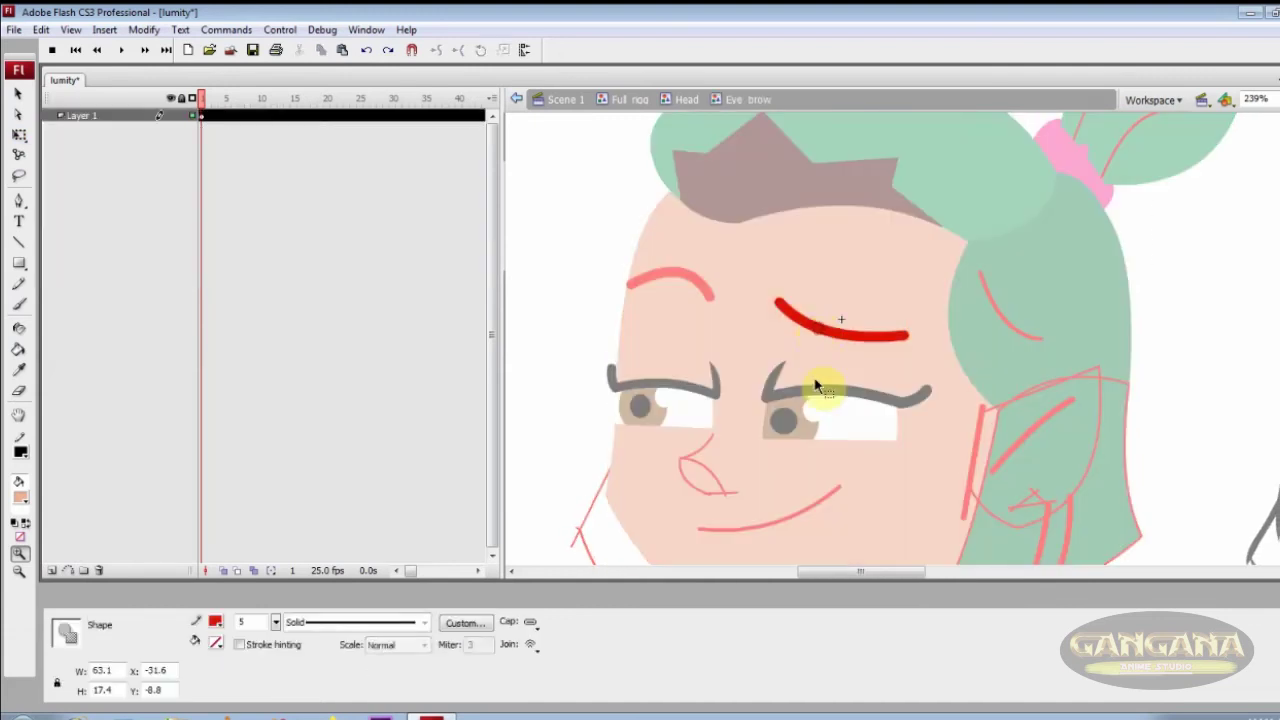
pyautogui.click(20, 452)
pyautogui.click(16, 495)
pyautogui.doubleClick(714, 286)
pyautogui.doubleClick(714, 286)
pyautogui.click(20, 452)
pyautogui.click(16, 495)
pyautogui.doubleClick(738, 312)
pyautogui.click(740, 402)
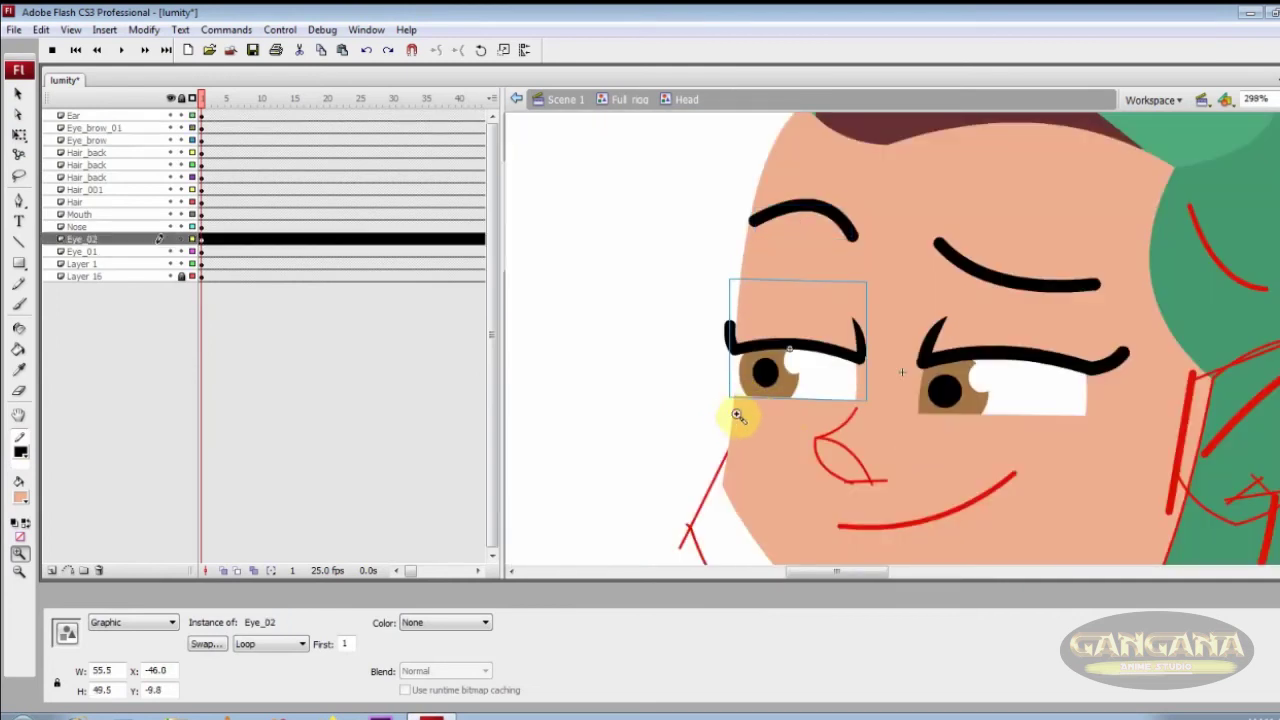
# Open the Nose symbol and set the fill colour to black
pyautogui.hotkey('ctrl', '-')
pyautogui.moveTo(899, 390); pyautogui.dragTo(771, 375)
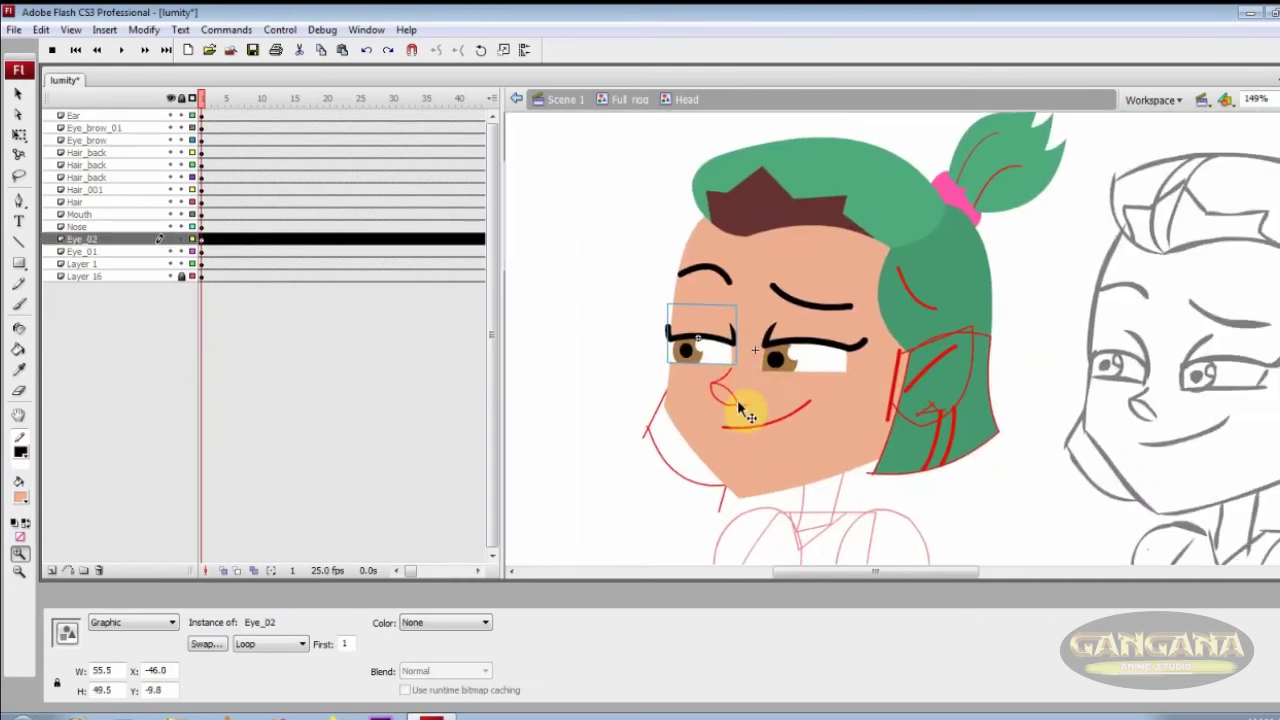
pyautogui.doubleClick(740, 408)
pyautogui.press('s')
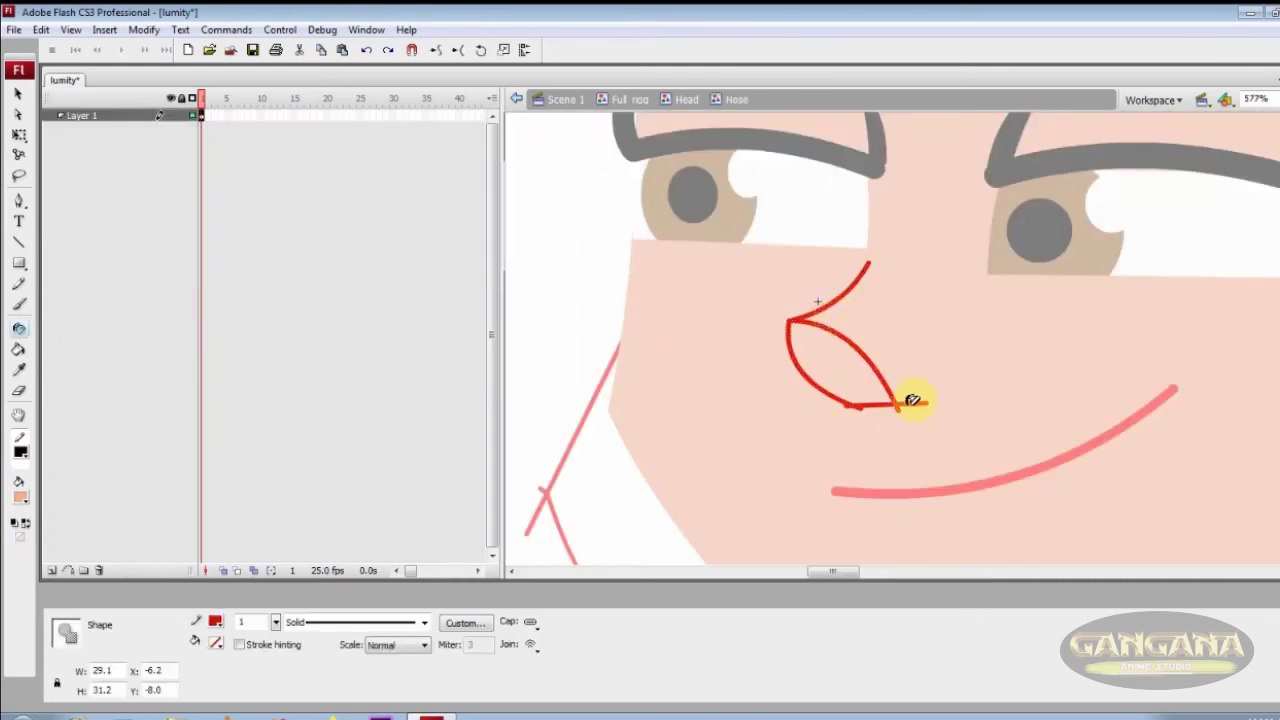
pyautogui.click(20, 497)
pyautogui.click(113, 460)
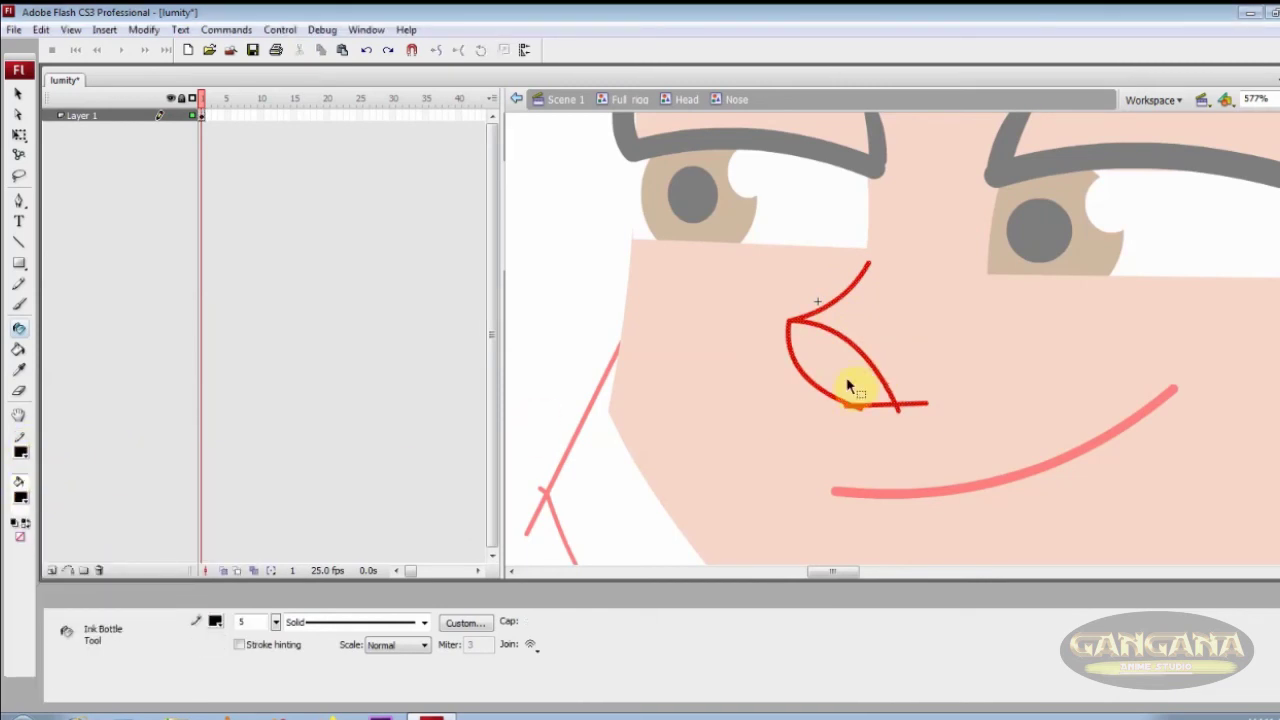
pyautogui.keyDown('ctrl'); pyautogui.click(745, 404); pyautogui.keyUp('ctrl')
# Sample the face's skin tone, mix a darker orange from it as the fill colour, and reopen the Nose symbol
pyautogui.press('i')
pyautogui.click(23, 499)
pyautogui.click(966, 406)
pyautogui.doubleClick(966, 406)
pyautogui.click(21, 498)
pyautogui.click(976, 380)
pyautogui.click(20, 497)
pyautogui.click(251, 523)
pyautogui.click(506, 474)
pyautogui.doubleClick(858, 346)
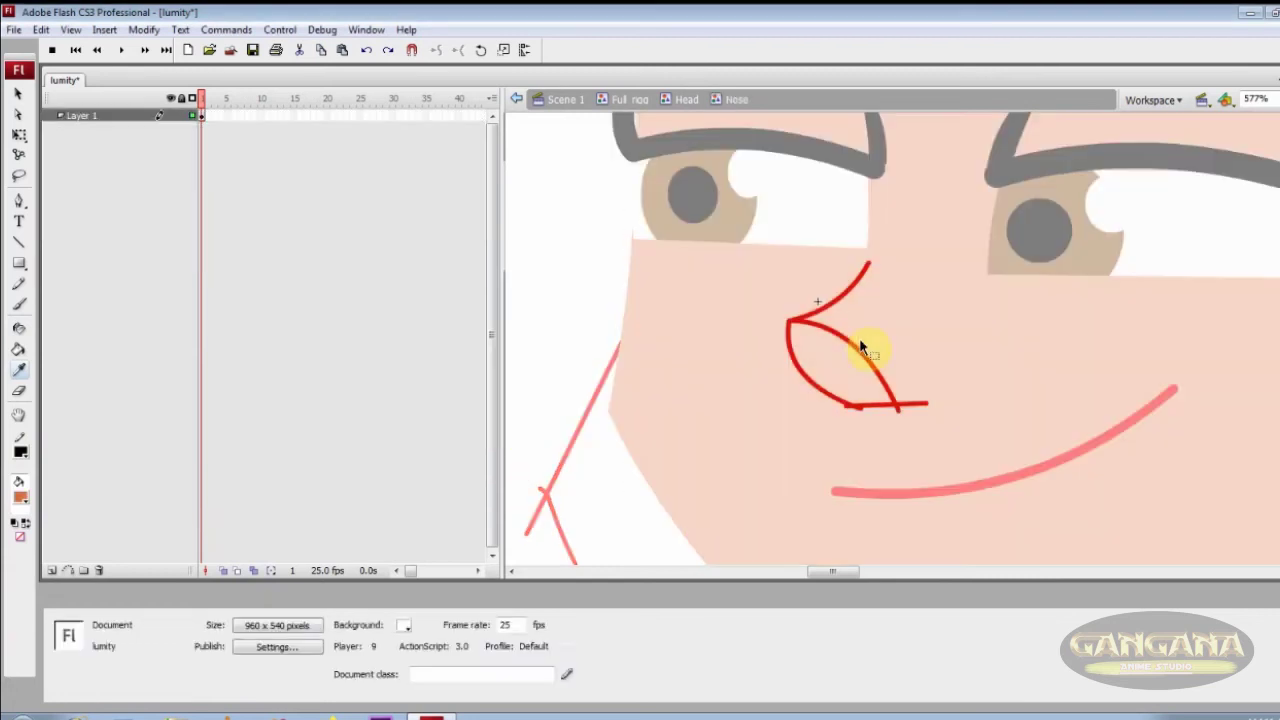
# Recolour all the nose strokes in the dark orange with a stroke height of 2
pyautogui.hotkey('ctrl', 'a')
pyautogui.press('s')
pyautogui.click(860, 345)
pyautogui.click(26, 523)
pyautogui.write('2')
pyautogui.press('Return')
pyautogui.click(885, 415)
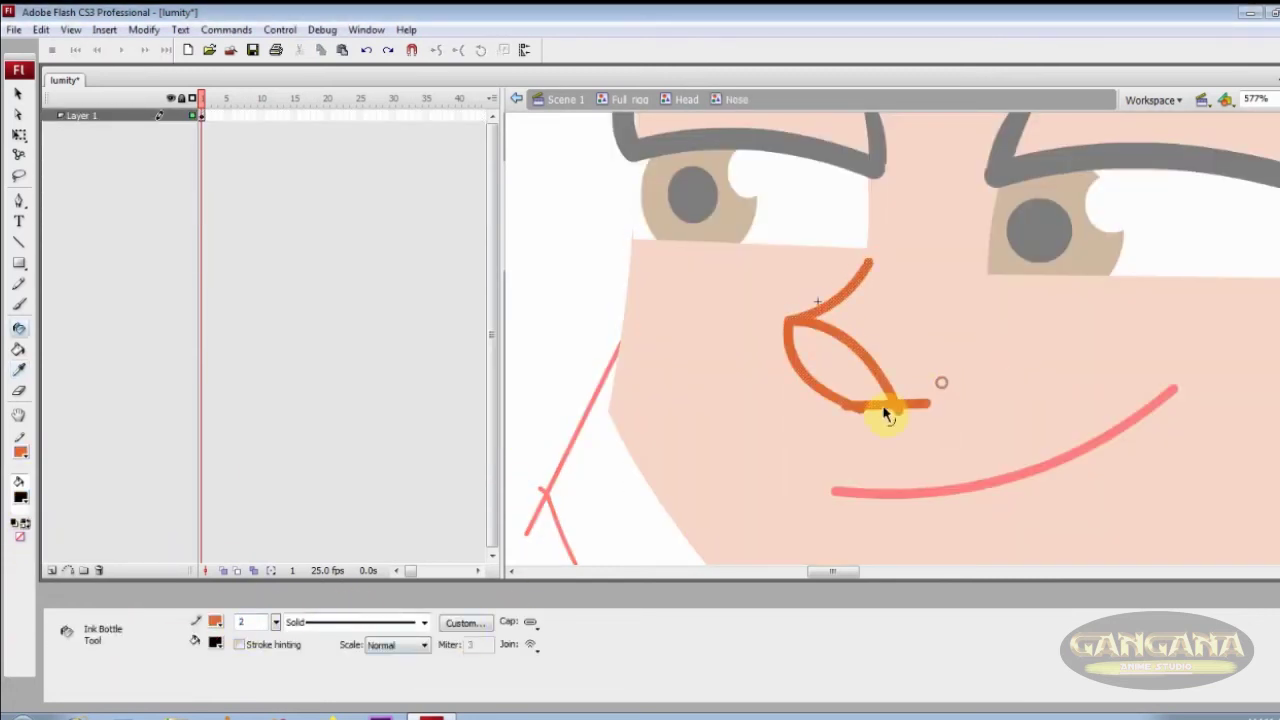
# Mix a lighter orange from the face's skin tone and fill the enclosed nose shape with it inside the Nose symbol
pyautogui.hotkey('ctrl', 'e')
pyautogui.click(22, 497)
pyautogui.click(966, 400)
pyautogui.click(22, 497)
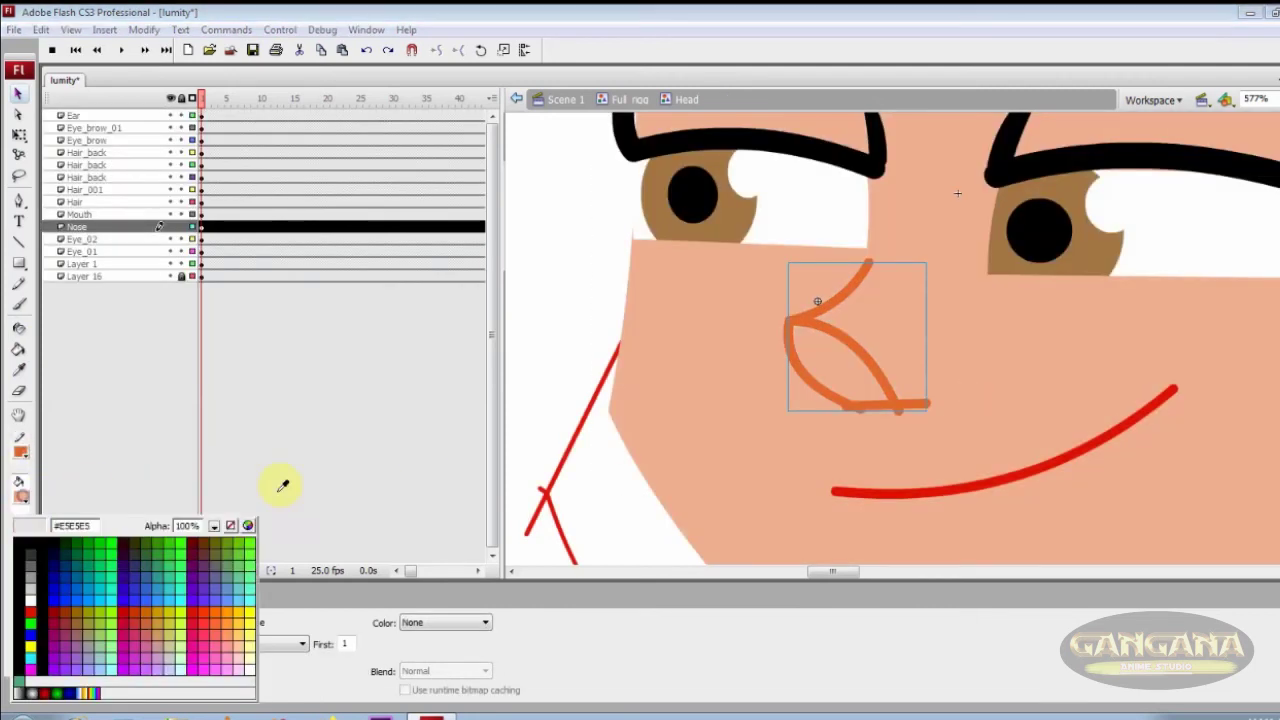
pyautogui.click(248, 525)
pyautogui.click(562, 477)
pyautogui.doubleClick(855, 380)
pyautogui.click(837, 366)
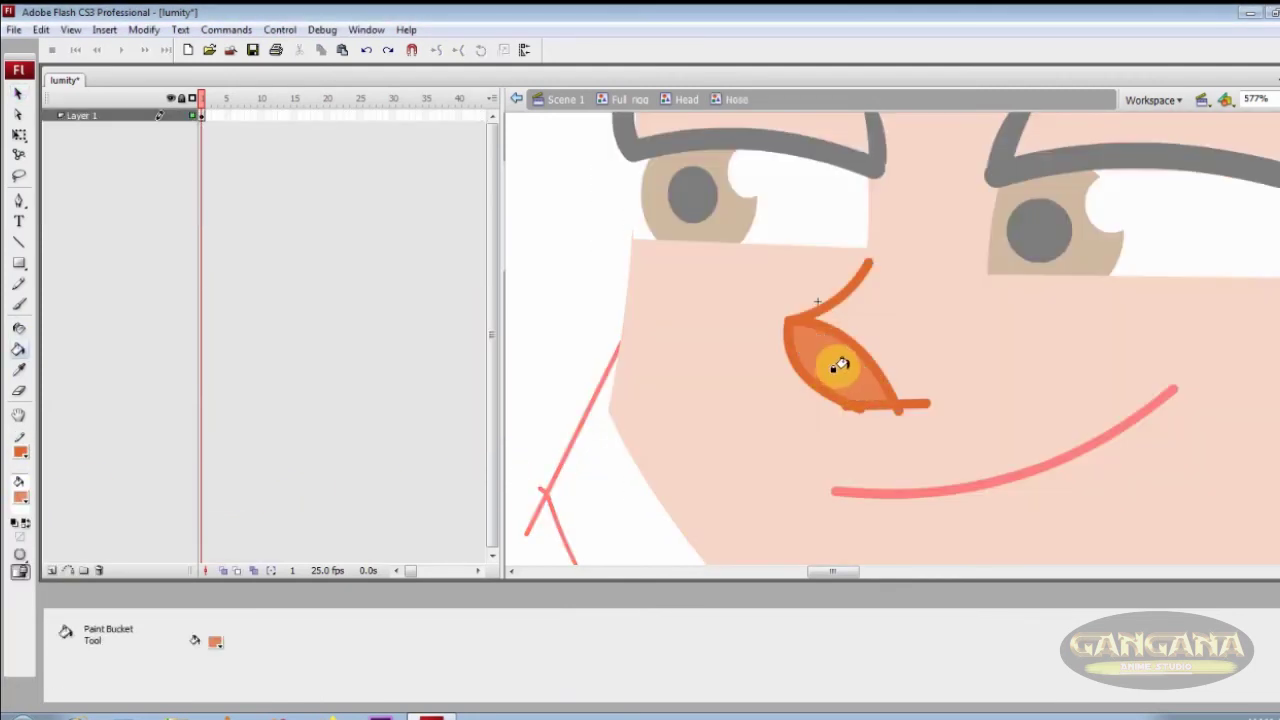
# Delete the nose's lower line and the outline on its inner side, and return to Head
pyautogui.click(865, 411)
pyautogui.press('Delete')
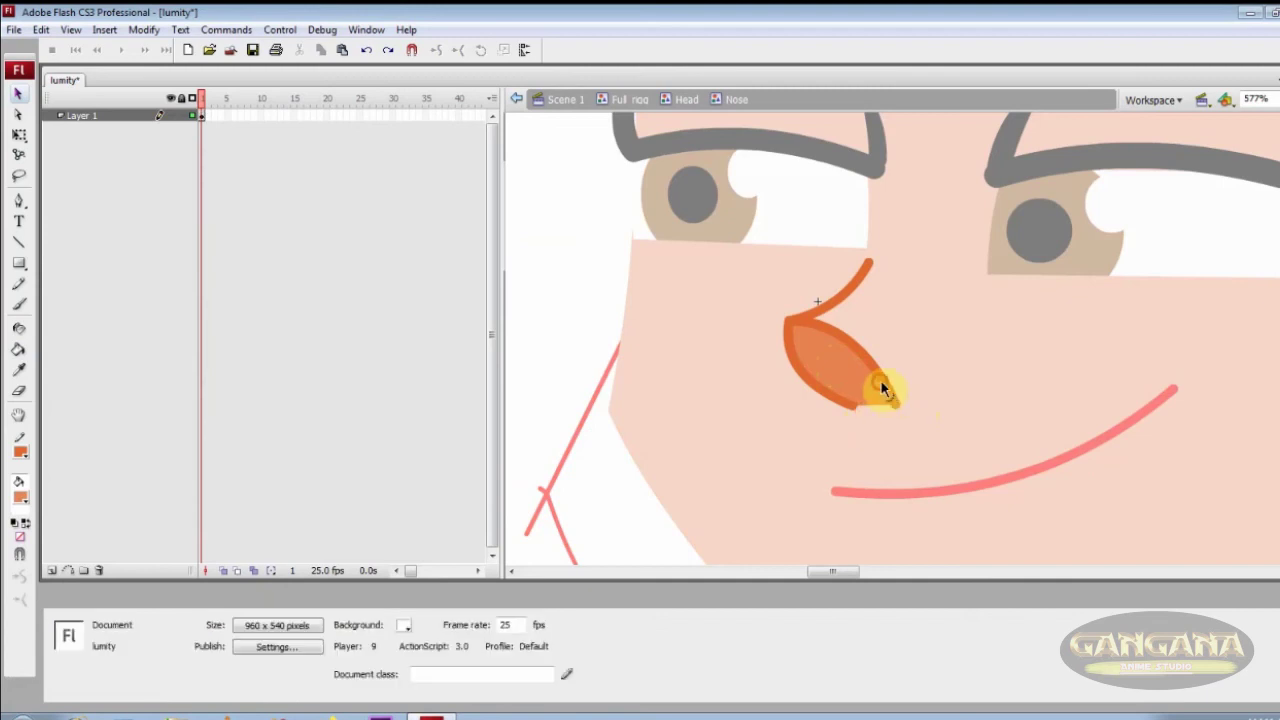
pyautogui.click(881, 380)
pyautogui.press('Delete')
pyautogui.doubleClick(904, 419)
# Recolour the smile line inside the Mouth symbol with the dark orange stroke and return to Head
pyautogui.hotkey('ctrl', '-')
pyautogui.hotkey('ctrl', '-')
pyautogui.moveTo(835, 268); pyautogui.dragTo(993, 435)
pyautogui.press('q')
pyautogui.moveTo(869, 408); pyautogui.dragTo(776, 433)
pyautogui.click(828, 426)
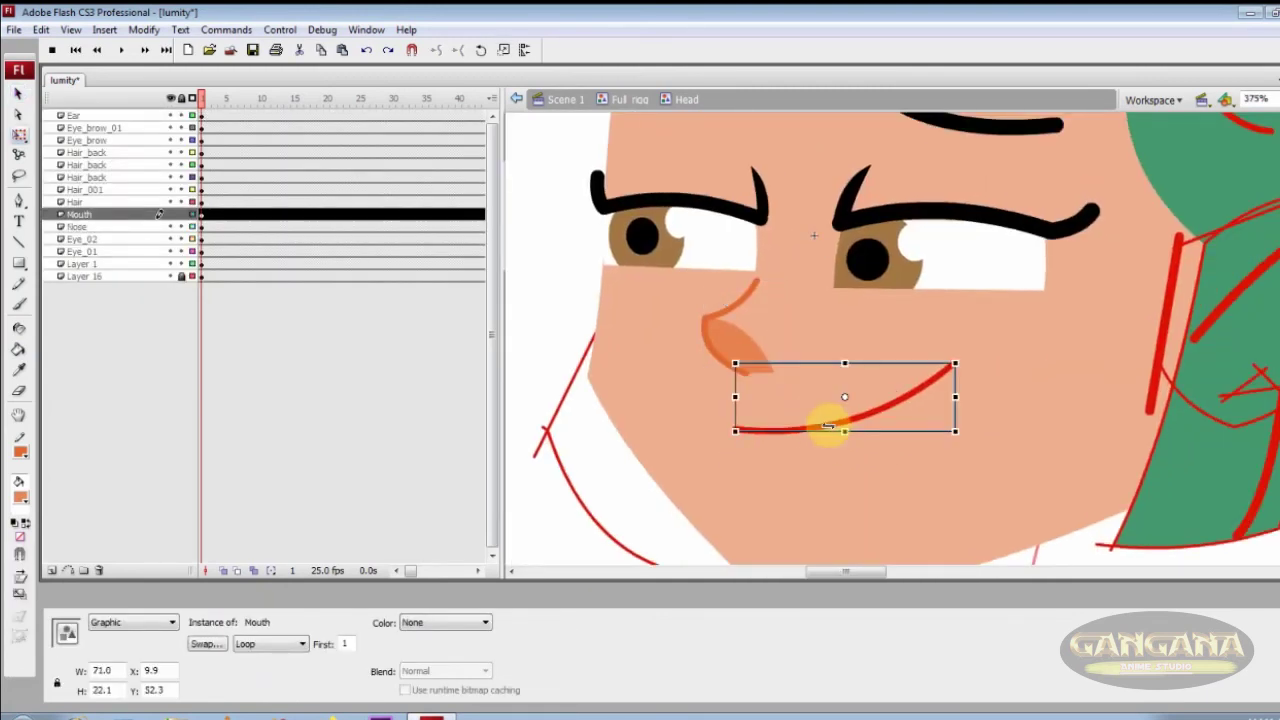
pyautogui.doubleClick(857, 421)
pyautogui.press('s')
pyautogui.click(862, 418)
pyautogui.doubleClick(872, 447)
# Open the Ear symbol and fill the ear shape with the face's skin tone
pyautogui.hotkey('ctrl', '-')
pyautogui.hotkey('ctrl', '-')
pyautogui.moveTo(808, 188)
pyautogui.mouseDown()
pyautogui.moveTo(952, 440)
pyautogui.moveTo(799, 441)
pyautogui.mouseUp()
pyautogui.press('k')
pyautogui.doubleClick(930, 352)
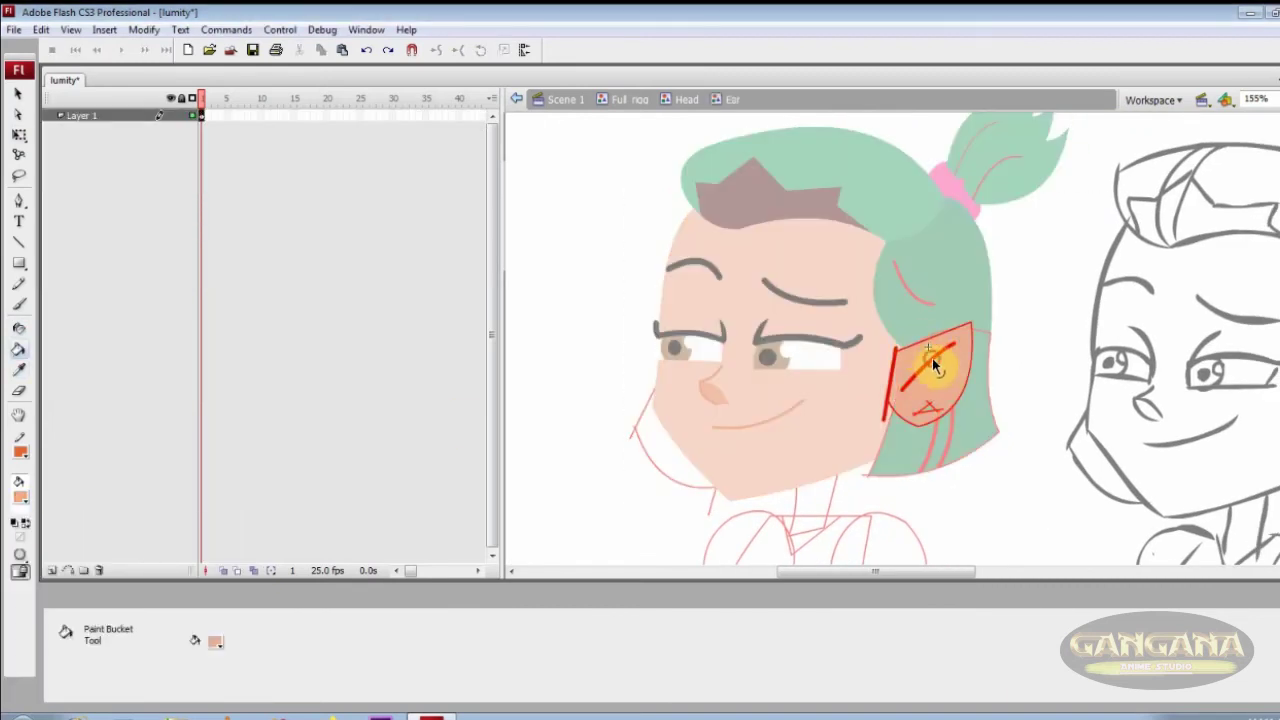
pyautogui.click(932, 358)
# Recolour the ear's inner fold line dark orange and delete the thick red line along its front edge
pyautogui.press('s')
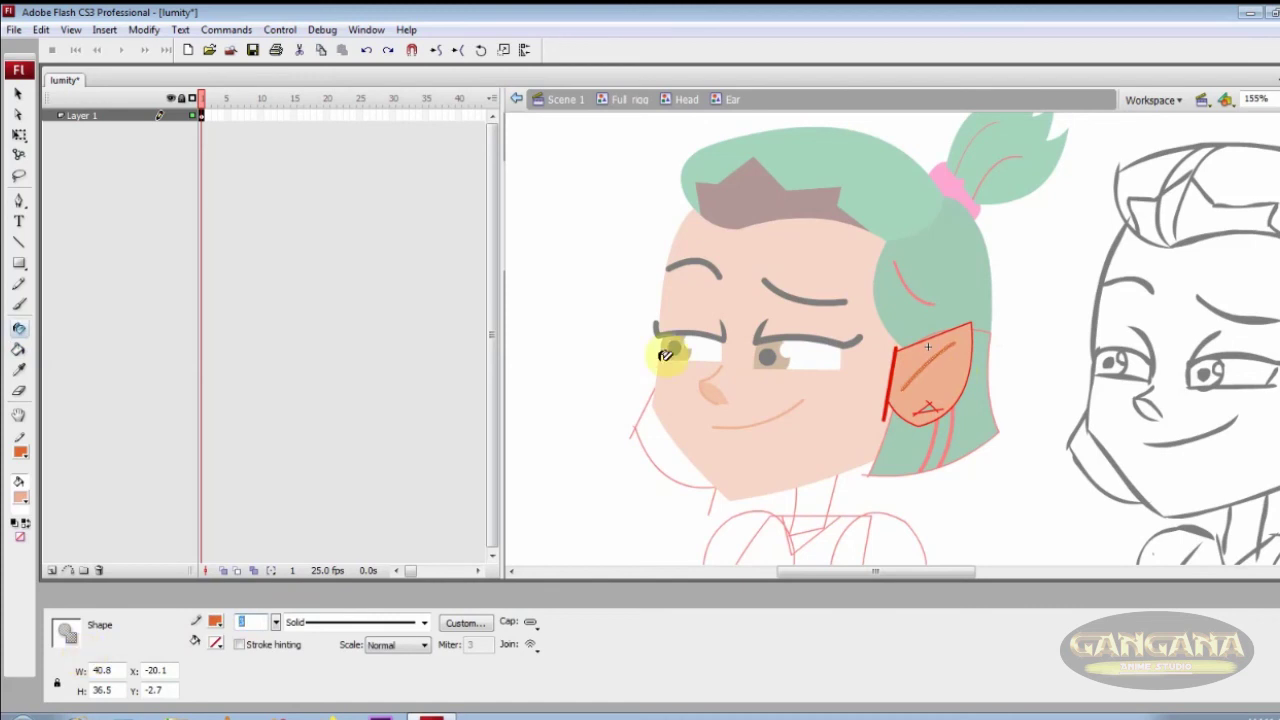
pyautogui.moveTo(914, 375); pyautogui.dragTo(914, 375)
pyautogui.keyDown('ctrl'); pyautogui.click(718, 380); pyautogui.keyUp('ctrl')
pyautogui.press('Delete')
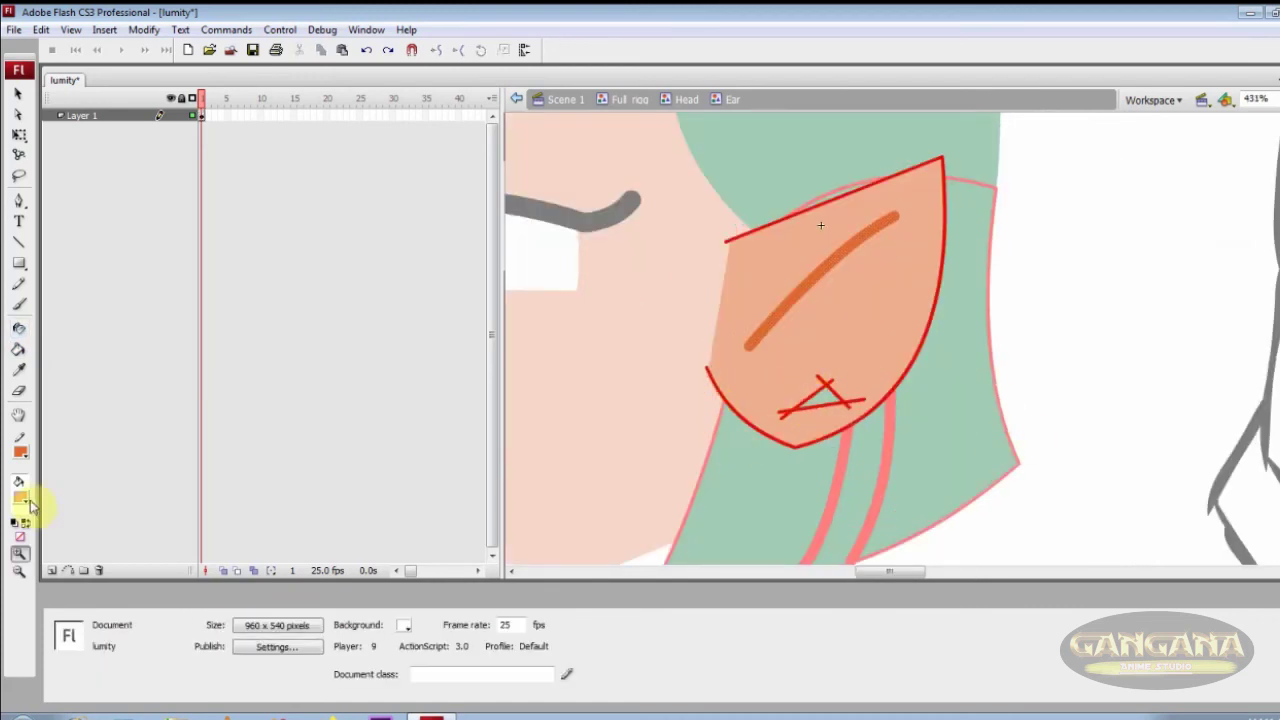
# Mix a very dark brown fill colour and fill the small triangle inside the ear with it
pyautogui.click(23, 499)
pyautogui.click(251, 525)
pyautogui.moveTo(836, 300); pyautogui.dragTo(836, 388)
pyautogui.click(524, 472)
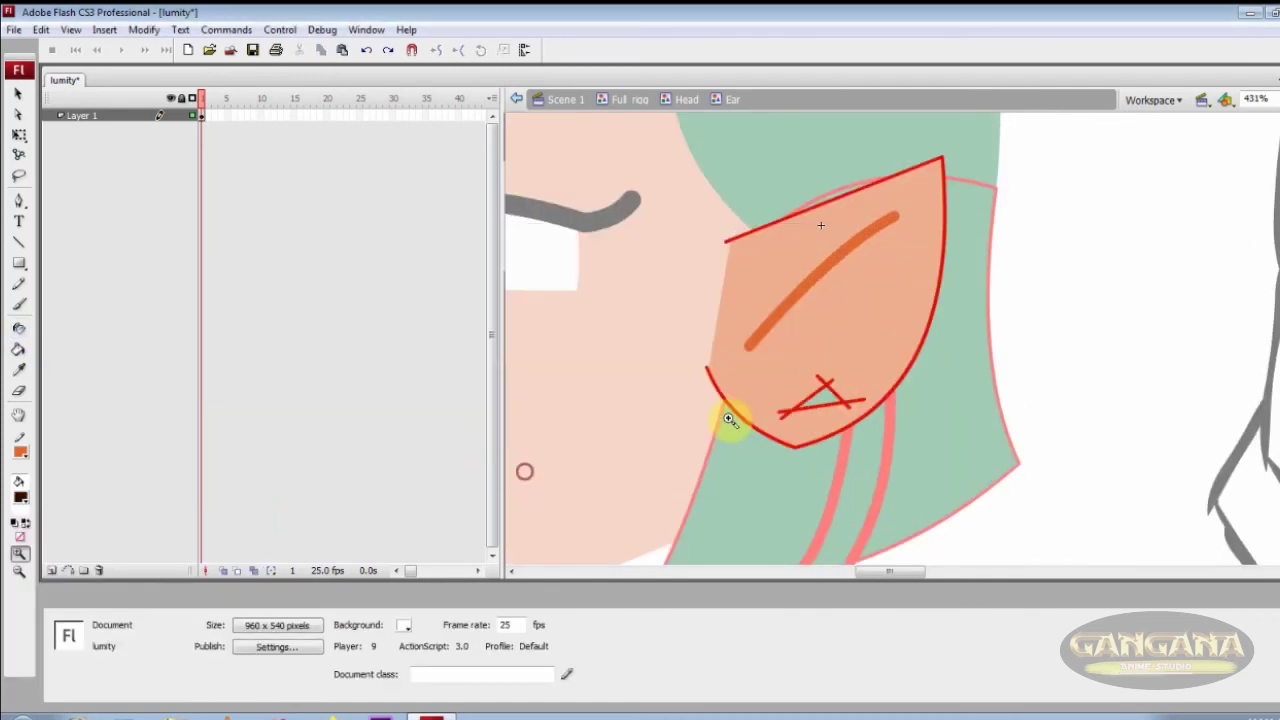
pyautogui.click(822, 397)
pyautogui.press('v')
# Try to delete the ear's red outline strokes along its back, upper and lower front edges
pyautogui.click(922, 358)
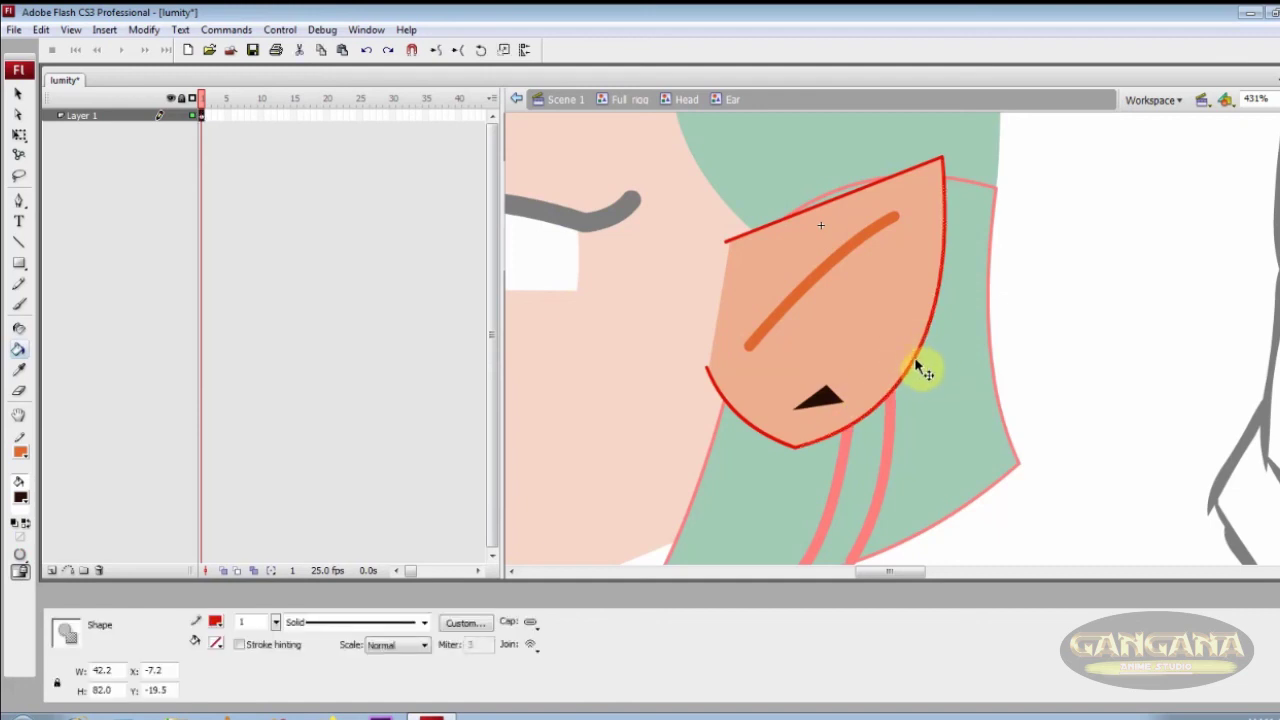
pyautogui.press('Delete')
pyautogui.click(823, 203)
pyautogui.press('Delete')
pyautogui.click(714, 380)
pyautogui.press('Delete')
# Outline the ear and its small triangle in dark orange, and delete the strokes along the ear's back and front edges
pyautogui.click(791, 295)
pyautogui.press('s')
pyautogui.click(795, 290)
pyautogui.click(886, 412)
pyautogui.press('Delete')
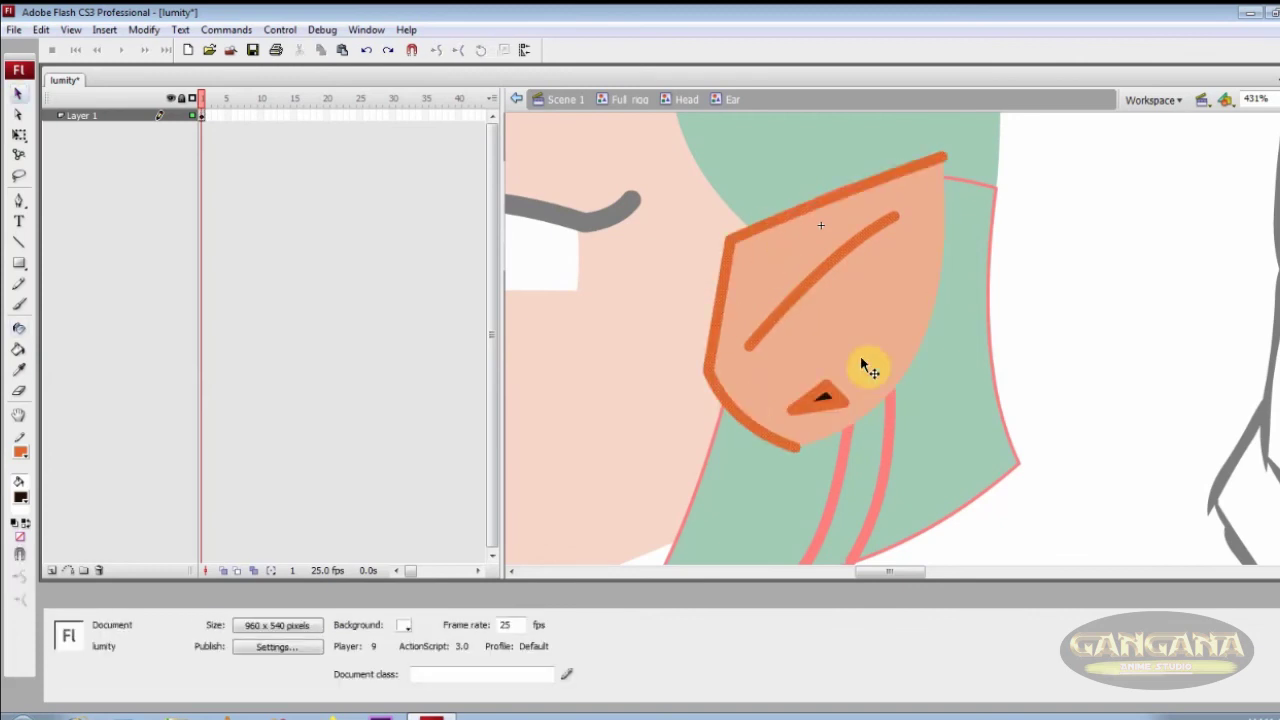
pyautogui.click(720, 329)
pyautogui.press('Delete')
# Delete the remaining orange strokes on the ear's upper and lower front edges inside the Ear symbol, and return to Head
pyautogui.hotkey('ctrl', '2')
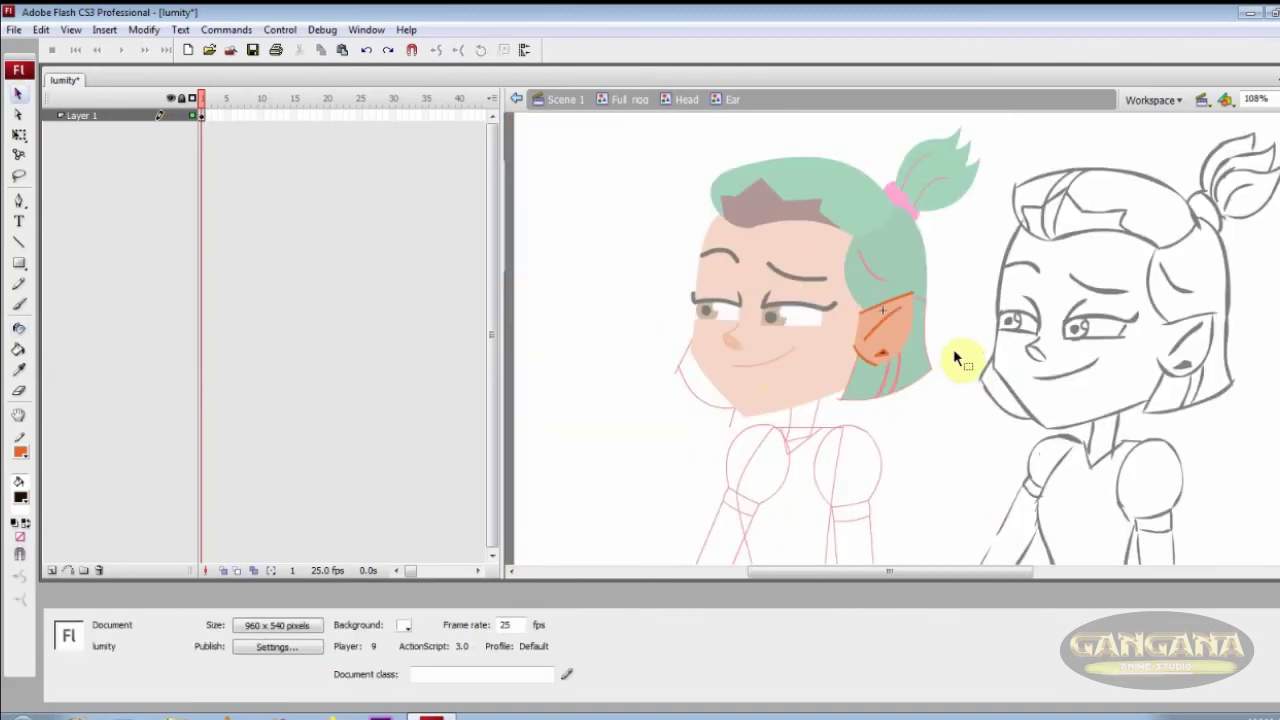
pyautogui.doubleClick(953, 350)
pyautogui.click(946, 348)
pyautogui.press('z')
pyautogui.moveTo(835, 262); pyautogui.dragTo(937, 371)
pyautogui.press('v')
pyautogui.doubleClick(912, 273)
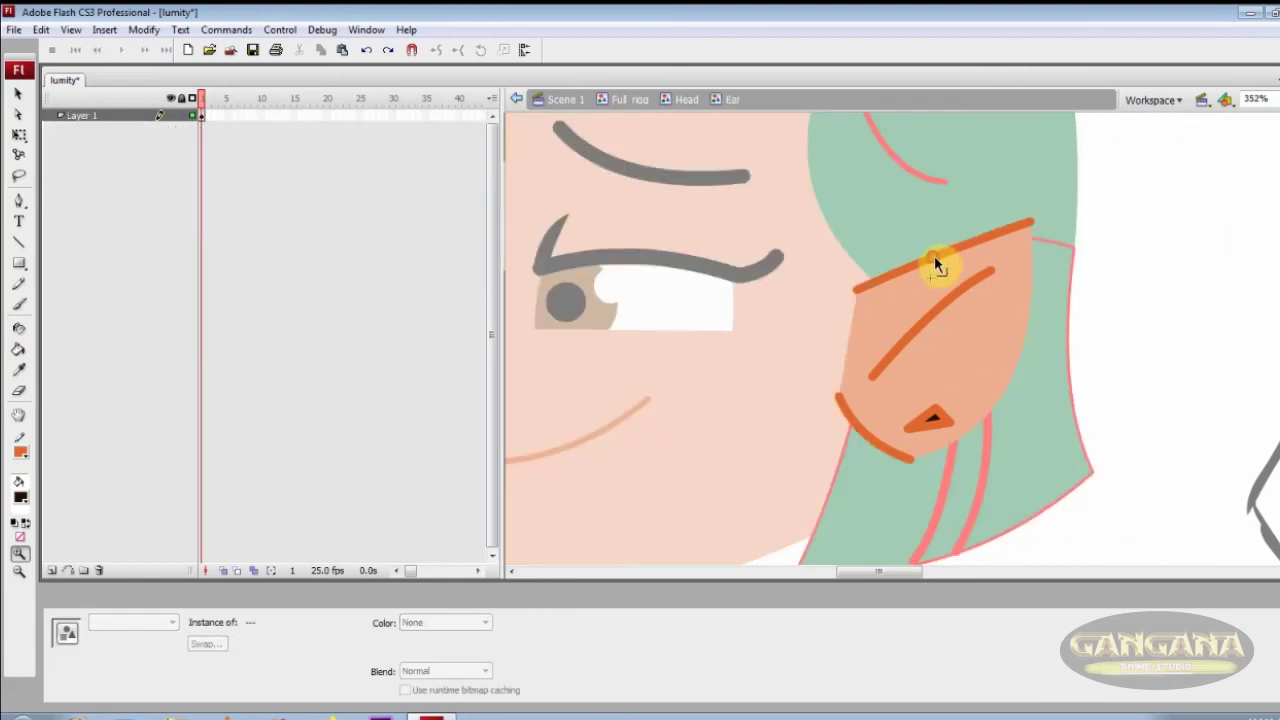
pyautogui.click(955, 255)
pyautogui.press('Delete')
pyautogui.click(868, 442)
pyautogui.press('Delete')
pyautogui.hotkey('ctrl', '2')
pyautogui.doubleClick(952, 392)
pyautogui.click(932, 405)
# Open the Hair_001 symbol and recolour its back strand line with a darker green mixed from the hair colour
pyautogui.press('z')
pyautogui.moveTo(808, 250); pyautogui.dragTo(1020, 425)
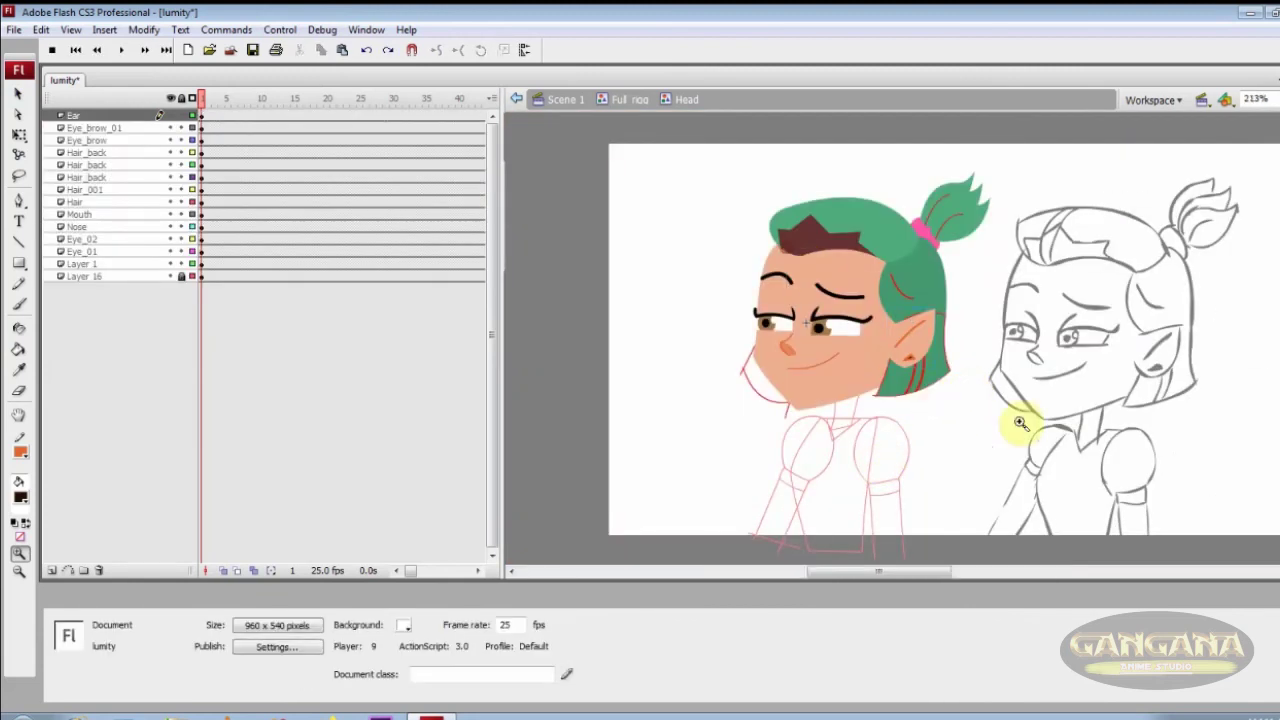
pyautogui.press('v')
pyautogui.doubleClick(926, 432)
pyautogui.click(927, 431)
pyautogui.click(20, 497)
pyautogui.press('Escape')
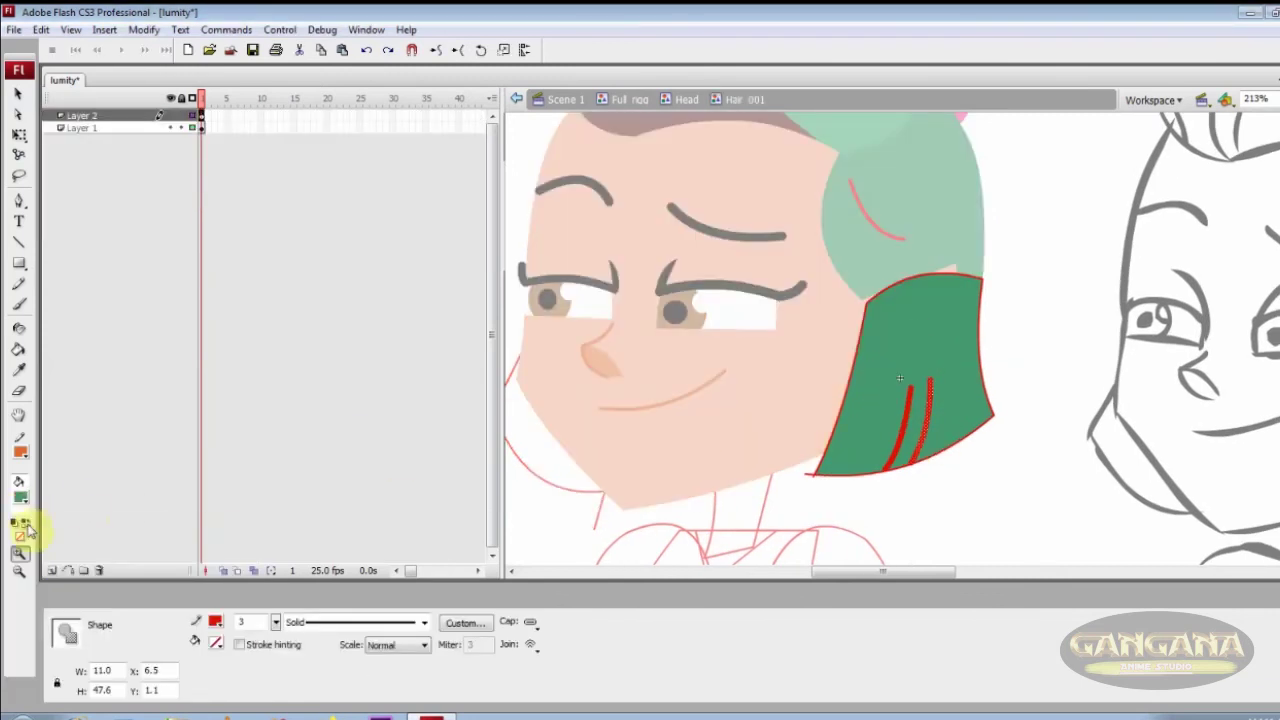
pyautogui.click(20, 452)
pyautogui.click(250, 478)
pyautogui.click(509, 474)
pyautogui.click(556, 461)
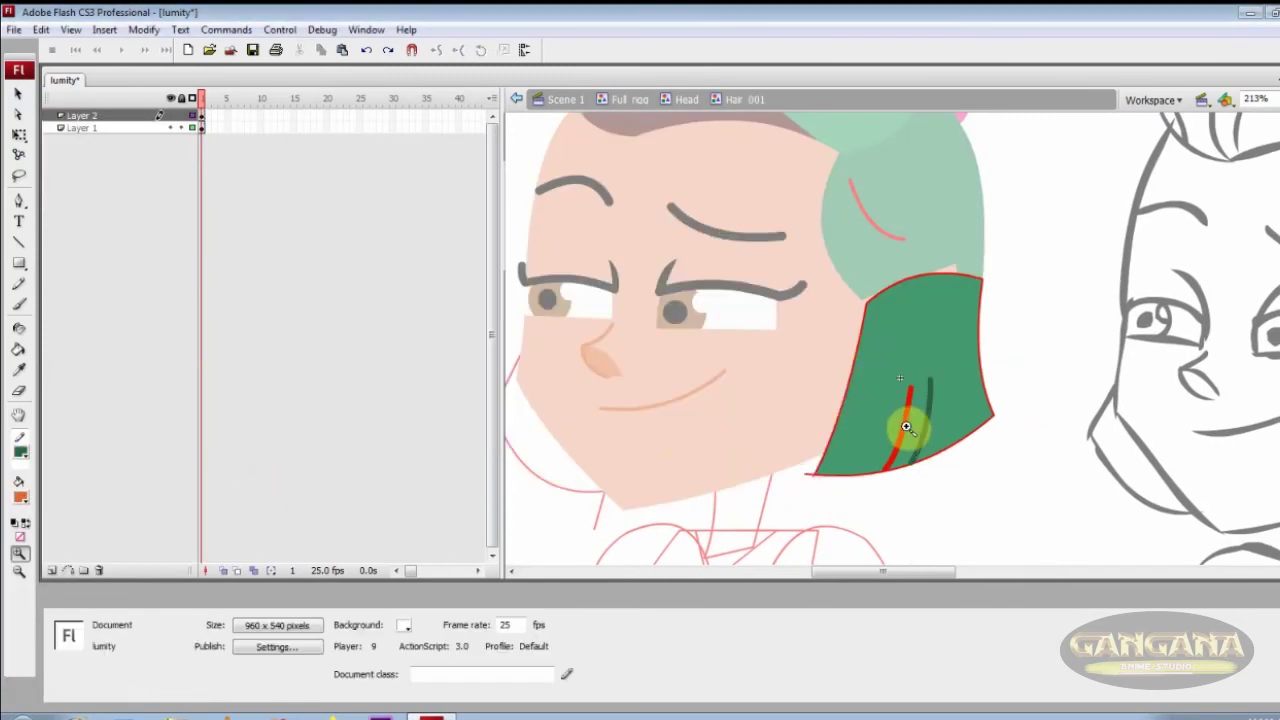
# Recolour the other strand line in Hair_001 dark green and delete the red outline around the hair shape
pyautogui.press('s')
pyautogui.click(903, 426)
pyautogui.keyDown('ctrl'); pyautogui.doubleClick(868, 475); pyautogui.keyUp('ctrl')
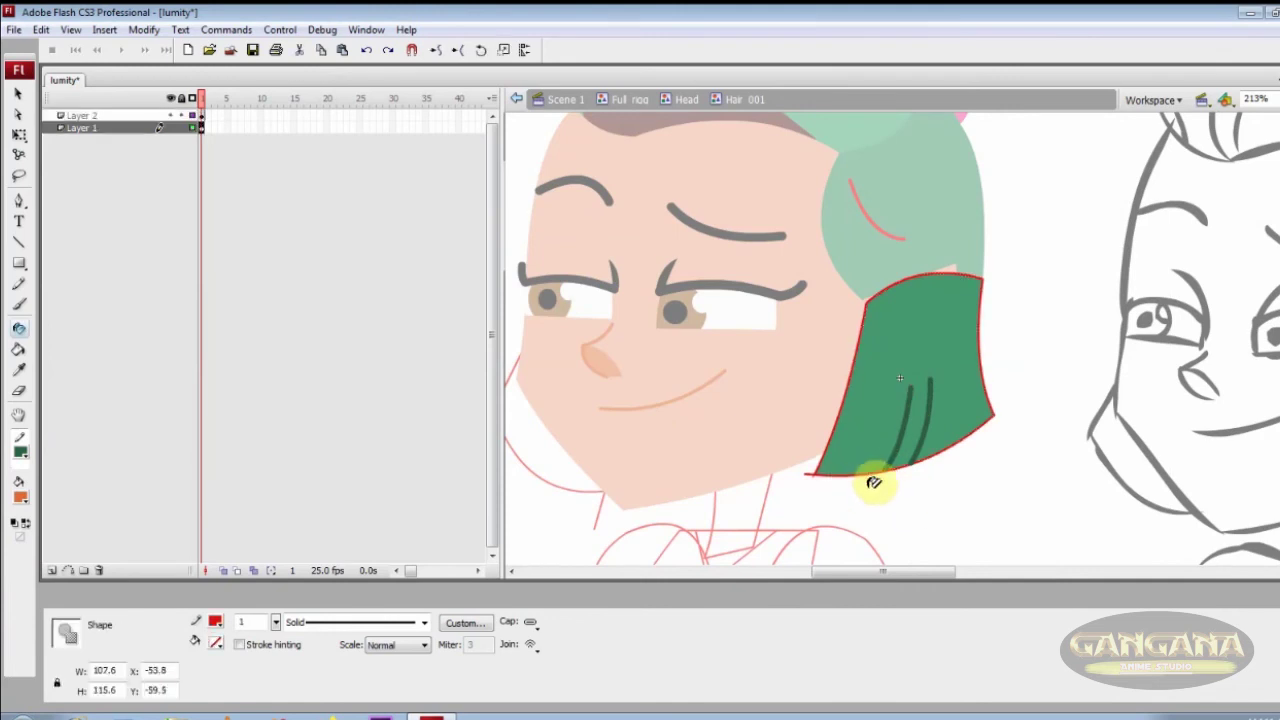
pyautogui.press('Delete')
# Recolour the red strand line in the hair above the ear dark green inside its symbol, and return to Head
pyautogui.keyDown('ctrl'); pyautogui.doubleClick(988, 462); pyautogui.keyUp('ctrl')
pyautogui.keyDown('ctrl'); pyautogui.doubleClick(892, 312); pyautogui.keyUp('ctrl')
pyautogui.click(894, 313)
pyautogui.doubleClick(1030, 348)
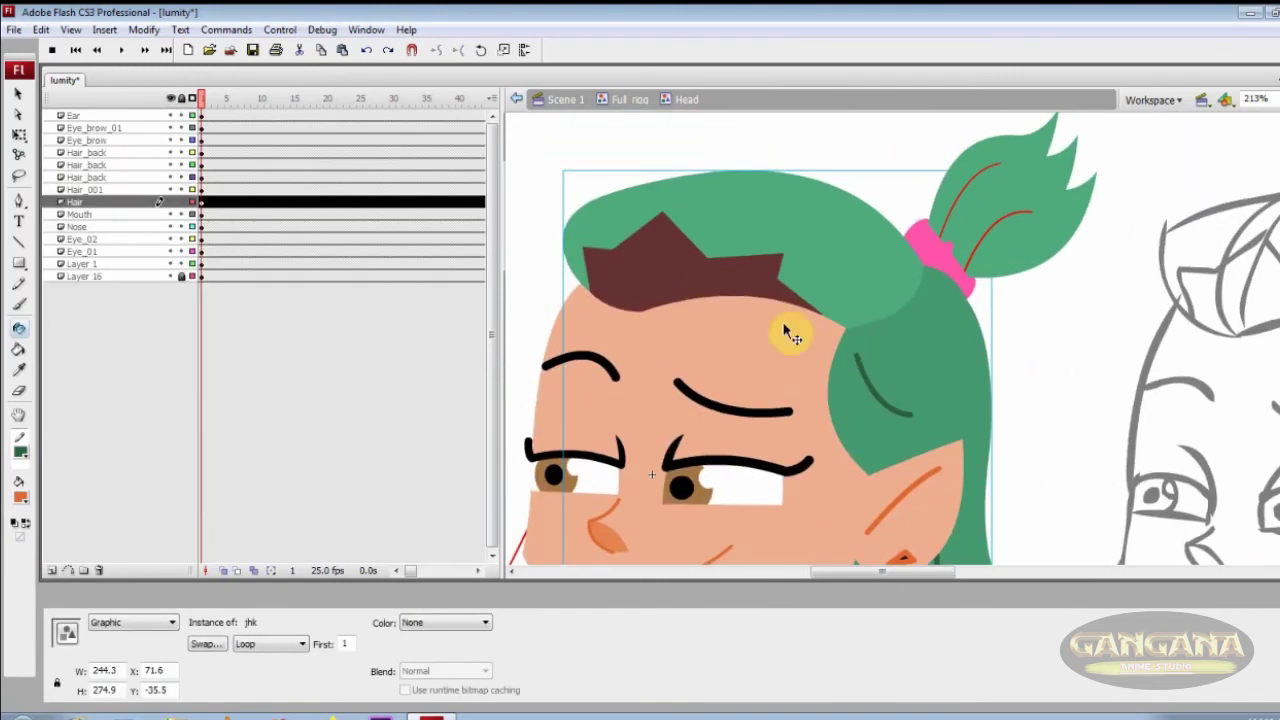
# Add a new layer in the jhk hair symbol and draw two curved dark green strand lines across the front hair
pyautogui.doubleClick(794, 329)
pyautogui.click(52, 570)
pyautogui.press('n')
pyautogui.moveTo(681, 183); pyautogui.dragTo(663, 309)
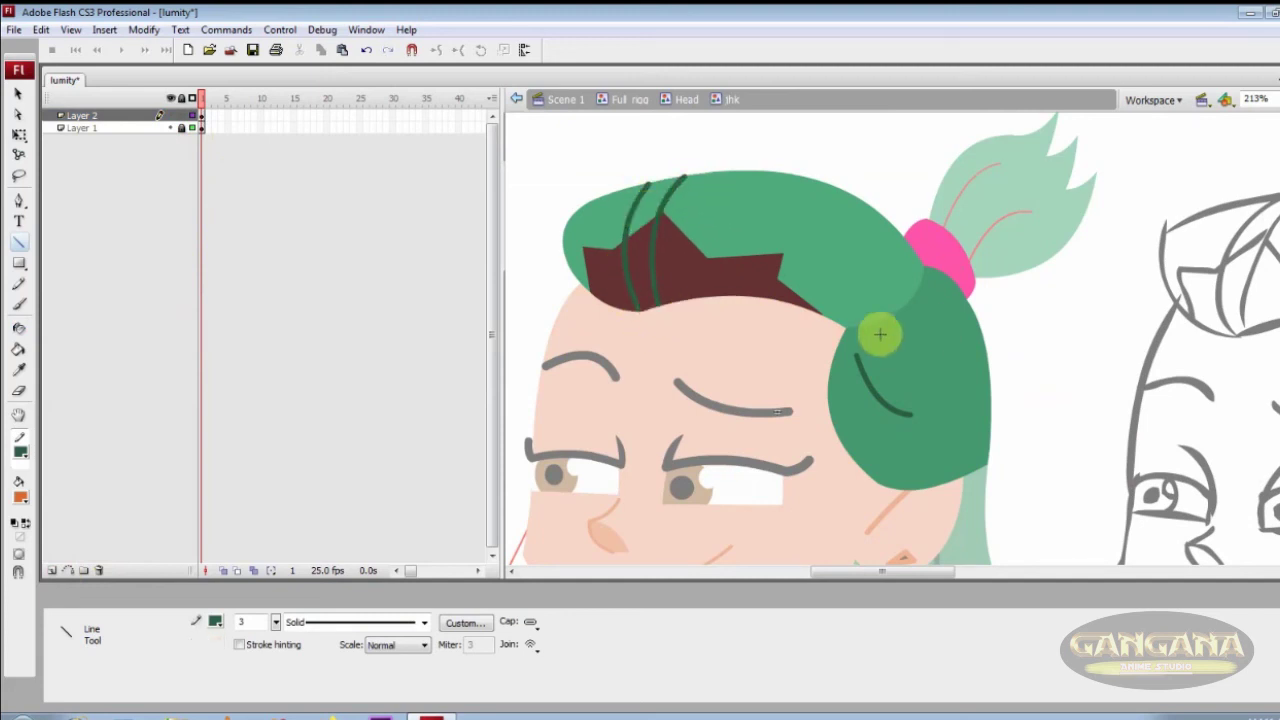
# Return to the Full rig symbol and save the document
pyautogui.hotkey('ctrl', '-')
pyautogui.hotkey('ctrl', '-')
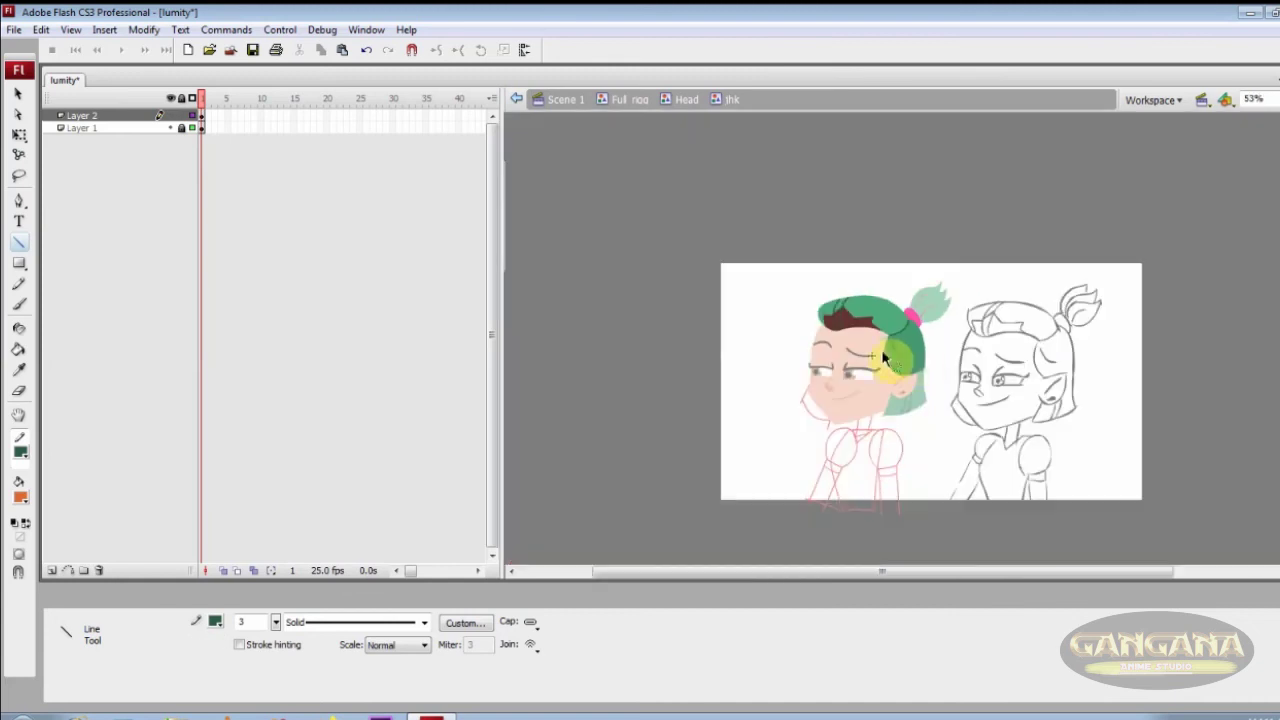
pyautogui.keyDown('ctrl'); pyautogui.doubleClick(938, 413); pyautogui.keyUp('ctrl')
pyautogui.keyDown('ctrl'); pyautogui.doubleClick(938, 413); pyautogui.keyUp('ctrl')
pyautogui.moveTo(777, 264); pyautogui.dragTo(1025, 502)
pyautogui.hotkey('ctrl', 's')
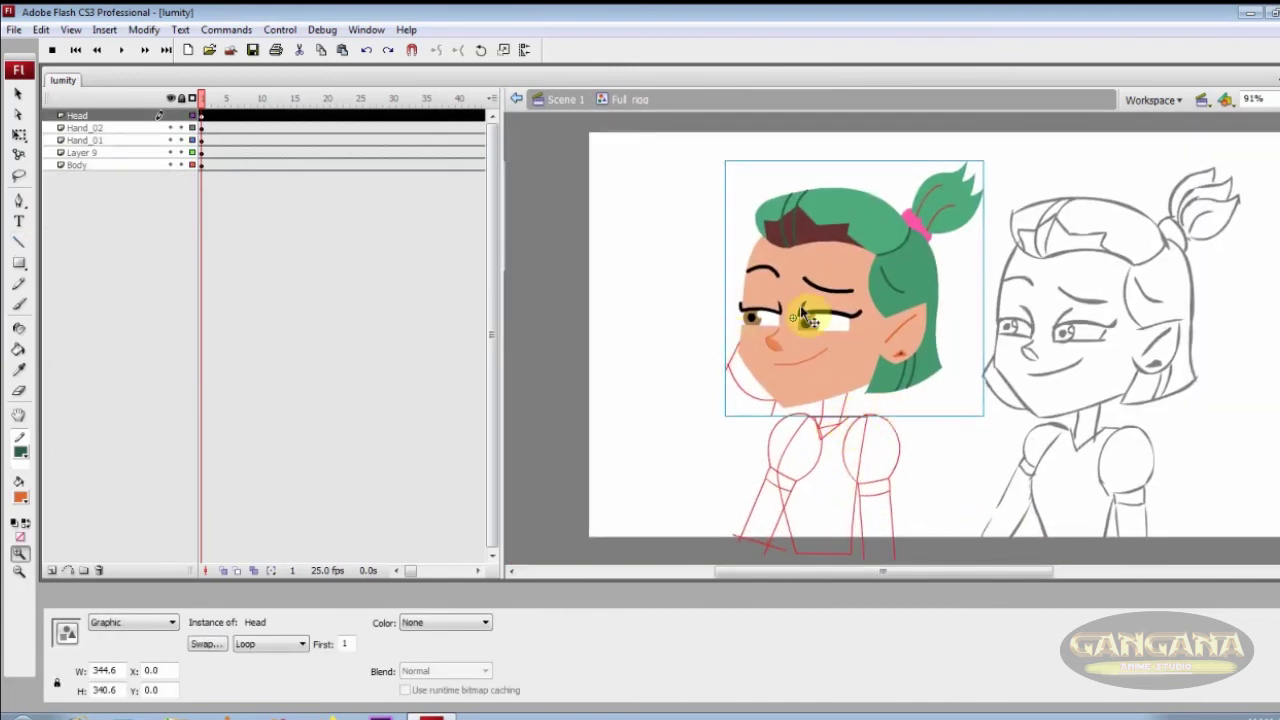
# Shorten the pointed inner lash in Eye_01 by cutting off its tip with a line, and return to Head
pyautogui.keyDown('ctrl'); pyautogui.doubleClick(803, 312); pyautogui.keyUp('ctrl')
pyautogui.moveTo(780, 266); pyautogui.dragTo(838, 338)
pyautogui.keyDown('ctrl'); pyautogui.doubleClick(840, 357); pyautogui.keyUp('ctrl')
pyautogui.press('n')
pyautogui.moveTo(829, 392); pyautogui.dragTo(831, 330)
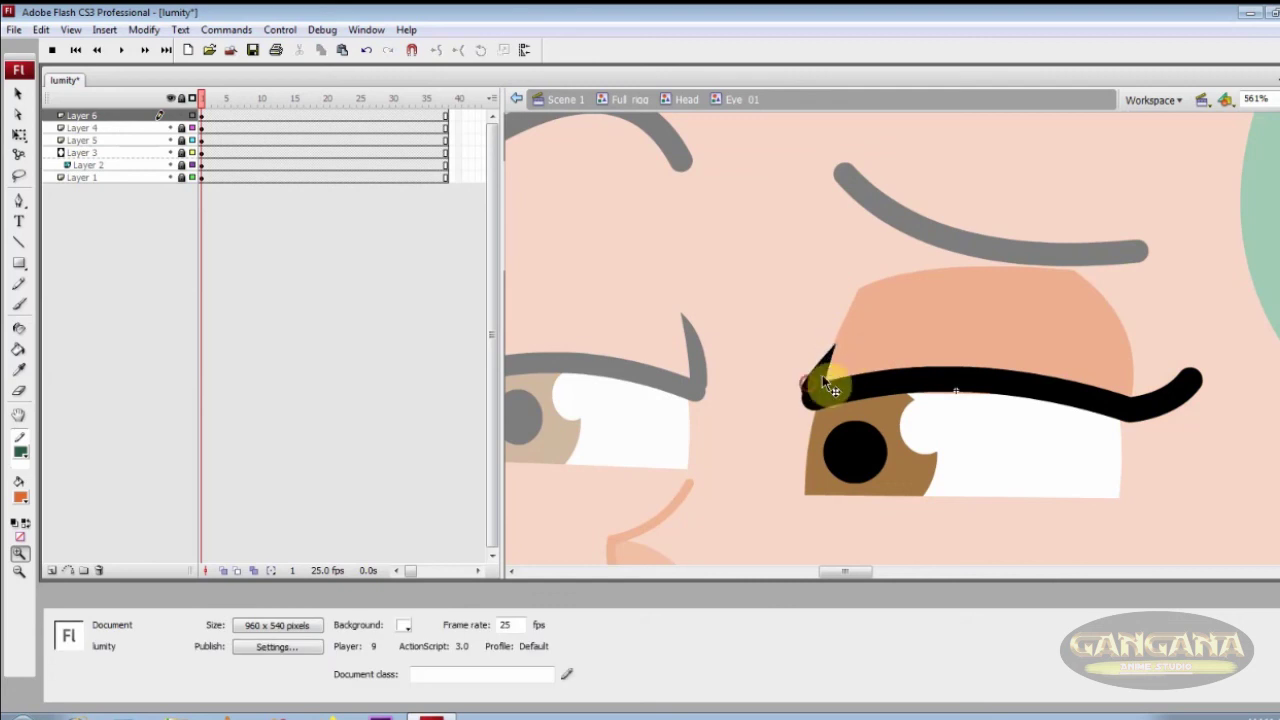
pyautogui.doubleClick(694, 359)
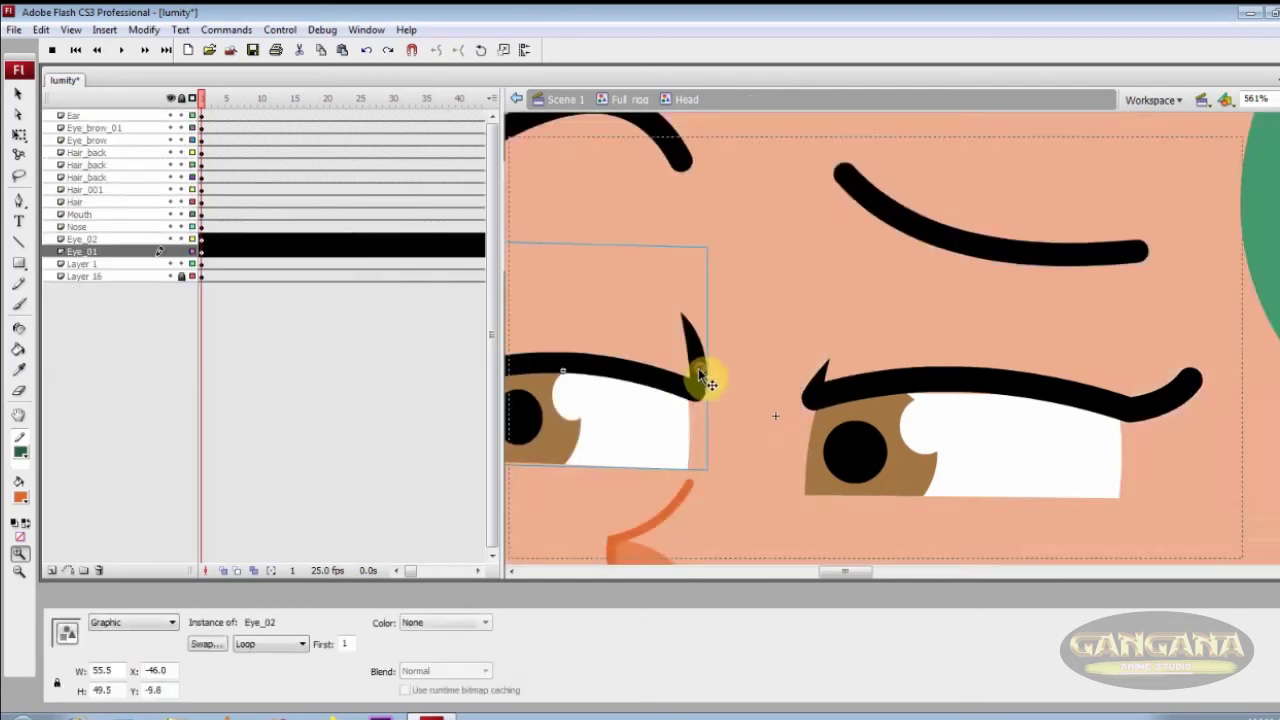
# Cut across Eye_02's pointed inner lash with a line, delete its tip, and return to Head
pyautogui.doubleClick(698, 363)
pyautogui.press('n')
pyautogui.moveTo(689, 376); pyautogui.dragTo(702, 338)
pyautogui.press('v')
pyautogui.click(691, 345)
pyautogui.press('Delete')
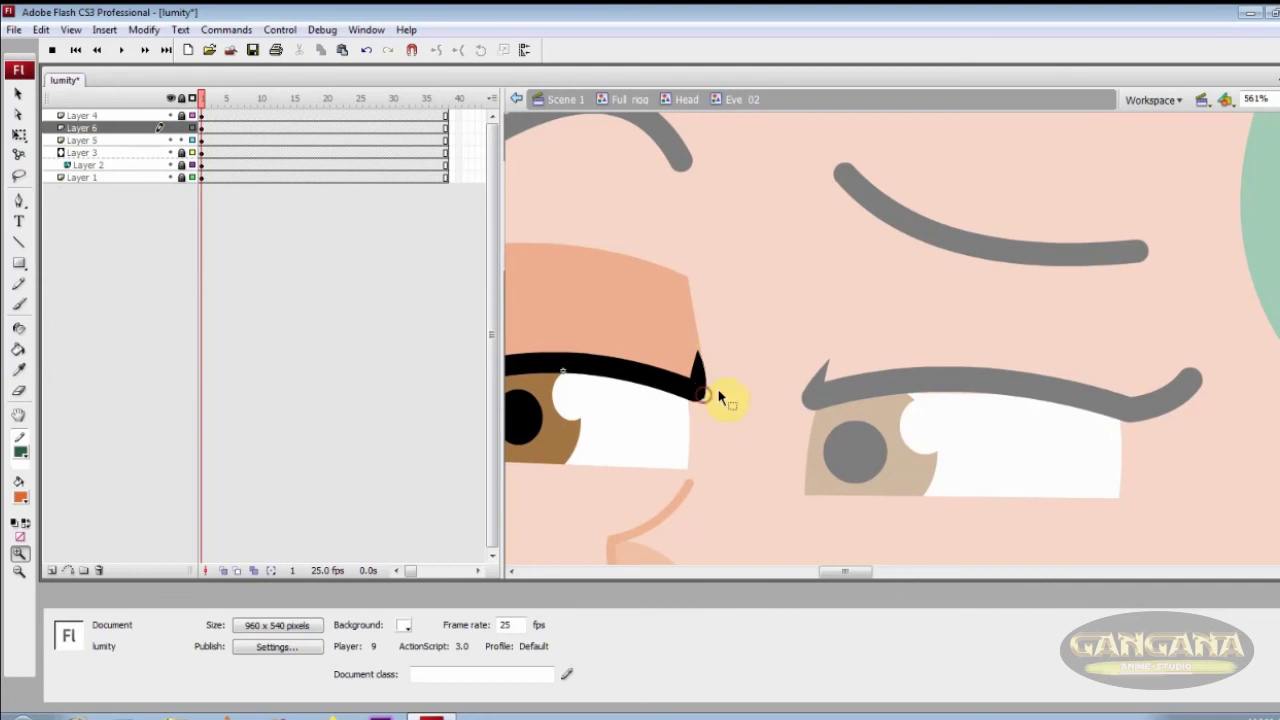
pyautogui.keyDown('ctrl'); pyautogui.doubleClick(765, 397); pyautogui.keyUp('ctrl')
# Set the fill colour to the green sampled from the hair
pyautogui.hotkey('ctrl', '-')
pyautogui.hotkey('ctrl', '-')
pyautogui.hotkey('ctrl', '-')
pyautogui.keyDown('ctrl'); pyautogui.click(1001, 378); pyautogui.keyUp('ctrl')
pyautogui.moveTo(703, 283); pyautogui.dragTo(930, 417)
pyautogui.hotkey('ctrl', '-')
pyautogui.hotkey('ctrl', '-')
pyautogui.moveTo(794, 277); pyautogui.dragTo(925, 415)
pyautogui.click(25, 499)
pyautogui.click(988, 335)
# Unlock Layer 1 in the jhk hair symbol, delete the selected piece there, and return to Head
pyautogui.keyDown('ctrl'); pyautogui.doubleClick(873, 392); pyautogui.keyUp('ctrl')
pyautogui.press('z')
pyautogui.moveTo(843, 361); pyautogui.dragTo(928, 446)
pyautogui.keyDown('ctrl'); pyautogui.doubleClick(896, 393); pyautogui.keyUp('ctrl')
pyautogui.keyDown('ctrl'); pyautogui.click(823, 290); pyautogui.keyUp('ctrl')
pyautogui.keyDown('ctrl'); pyautogui.doubleClick(823, 290); pyautogui.keyUp('ctrl')
pyautogui.moveTo(797, 269); pyautogui.dragTo(915, 366)
pyautogui.click(182, 128)
pyautogui.press('Delete')
pyautogui.hotkey('ctrl', '-')
pyautogui.hotkey('ctrl', '-')
pyautogui.hotkey('ctrl', '-')
pyautogui.keyDown('ctrl'); pyautogui.doubleClick(936, 358); pyautogui.keyUp('ctrl')
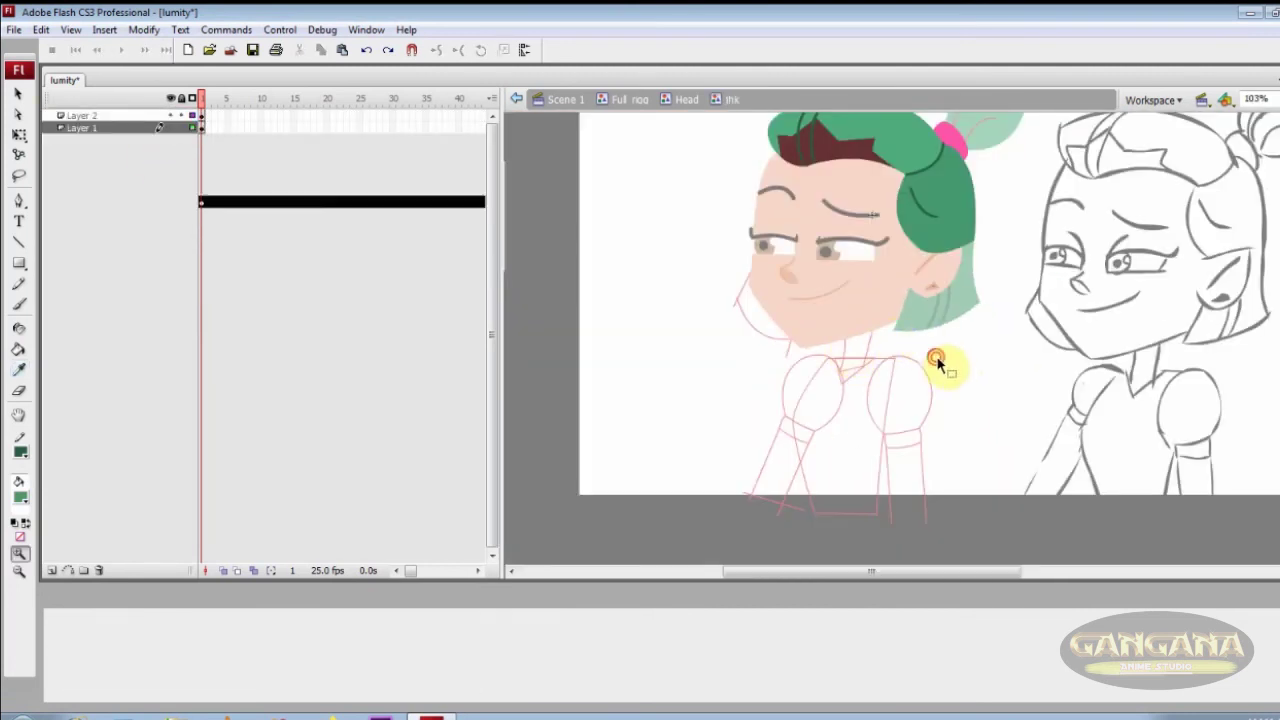
# Fill the back hair piece in Hair_BacK-01 with the sampled green and delete its outline
pyautogui.moveTo(869, 246); pyautogui.dragTo(860, 342)
pyautogui.keyDown('ctrl'); pyautogui.doubleClick(740, 422); pyautogui.keyUp('ctrl')
pyautogui.keyDown('ctrl'); pyautogui.doubleClick(918, 353); pyautogui.keyUp('ctrl')
pyautogui.click(182, 277)
pyautogui.keyDown('ctrl'); pyautogui.click(735, 403); pyautogui.keyUp('ctrl')
pyautogui.keyDown('ctrl'); pyautogui.doubleClick(735, 403); pyautogui.keyUp('ctrl')
pyautogui.moveTo(700, 314); pyautogui.dragTo(948, 506)
pyautogui.press('k')
pyautogui.click(720, 345)
pyautogui.keyDown('ctrl'); pyautogui.doubleClick(815, 300); pyautogui.keyUp('ctrl')
pyautogui.press('Delete')
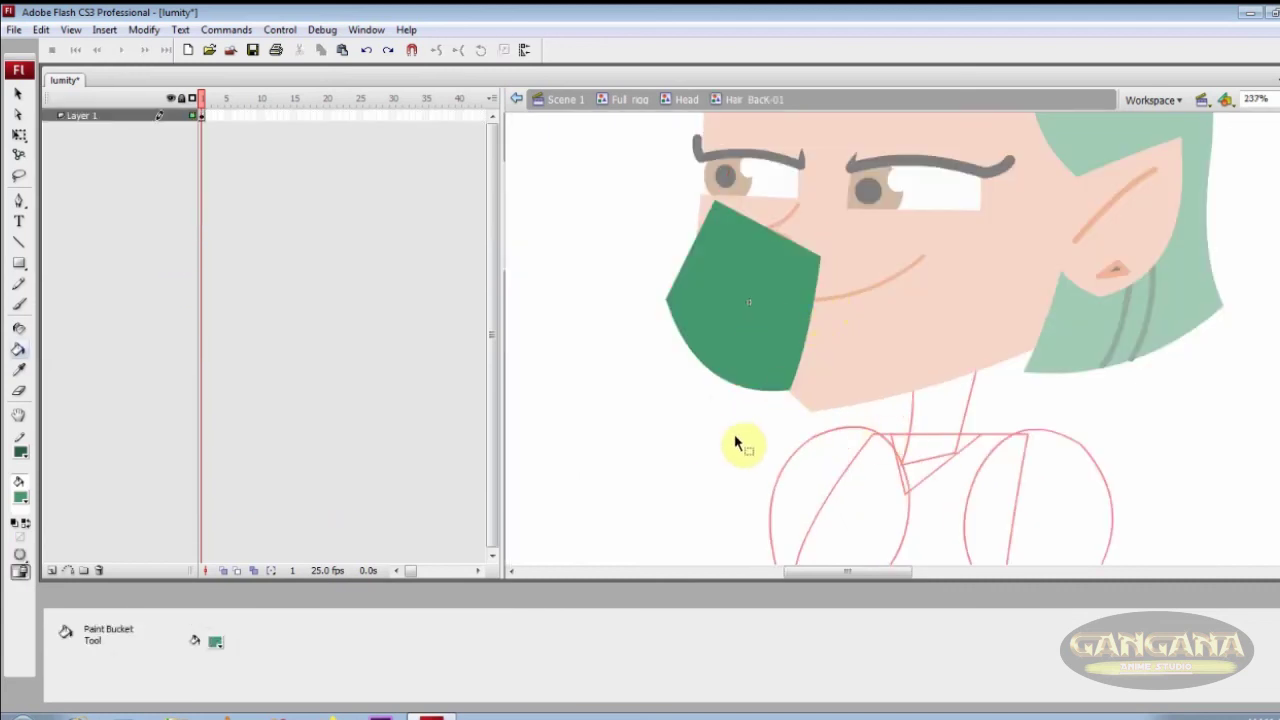
# Return to Head, open the lower ponytail lock's Hair_back symbol and recolour its fill a darker green
pyautogui.keyDown('ctrl'); pyautogui.doubleClick(735, 437); pyautogui.keyUp('ctrl')
pyautogui.press('q')
pyautogui.hotkey('ctrl', '-')
pyautogui.moveTo(886, 336); pyautogui.dragTo(794, 446)
pyautogui.click(914, 322)
pyautogui.moveTo(987, 241); pyautogui.dragTo(929, 249)
pyautogui.click(930, 255)
pyautogui.doubleClick(929, 251)
pyautogui.click(20, 497)
pyautogui.click(249, 525)
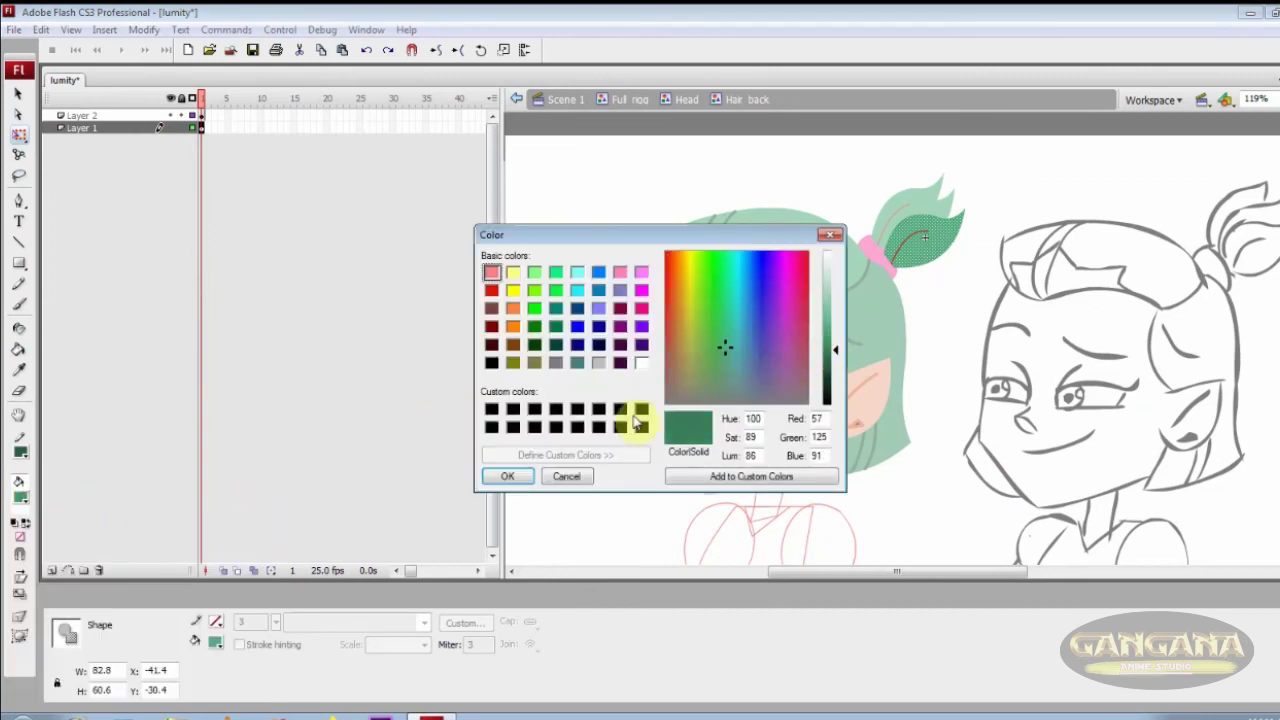
pyautogui.click(508, 476)
# Select the upper ponytail lock's fill inside its Hair_back symbol, and return to Head
pyautogui.doubleClick(931, 296)
pyautogui.doubleClick(905, 214)
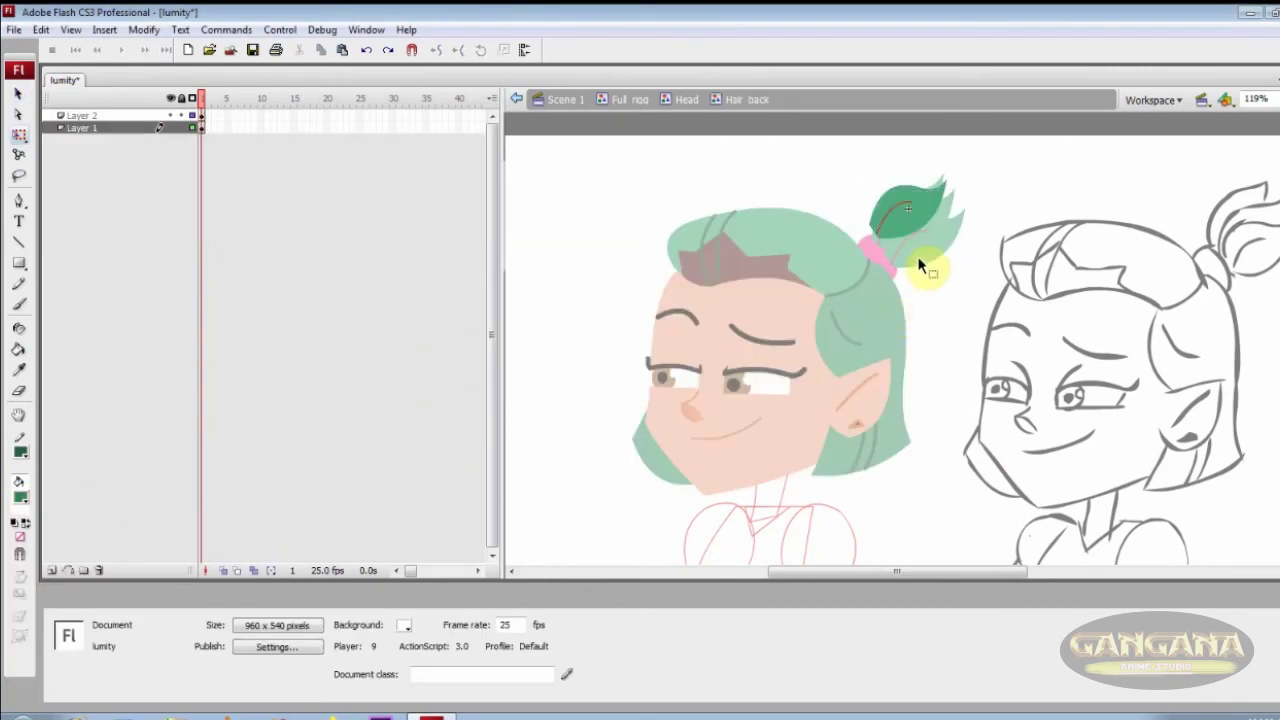
pyautogui.click(893, 218)
pyautogui.doubleClick(937, 283)
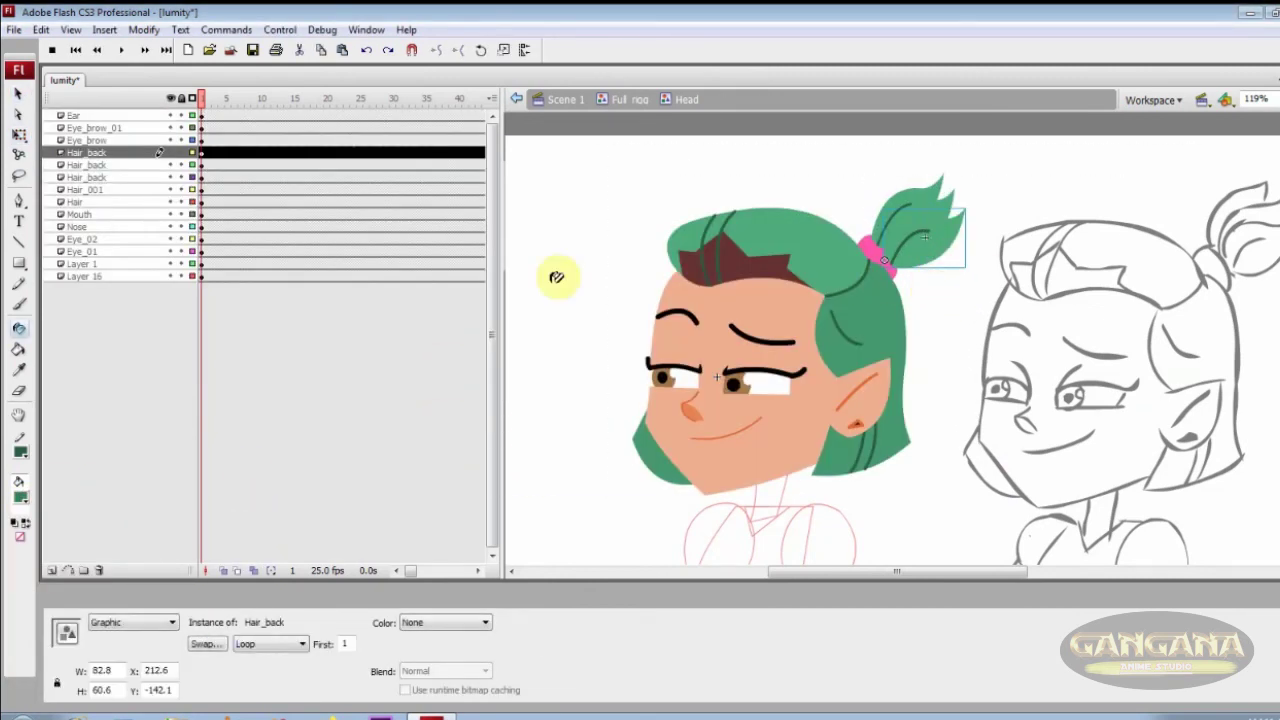
# Move the three Hair_back layers below the Hair layer
pyautogui.click(130, 155)
pyautogui.keyDown('shift'); pyautogui.click(113, 180); pyautogui.keyUp('shift')
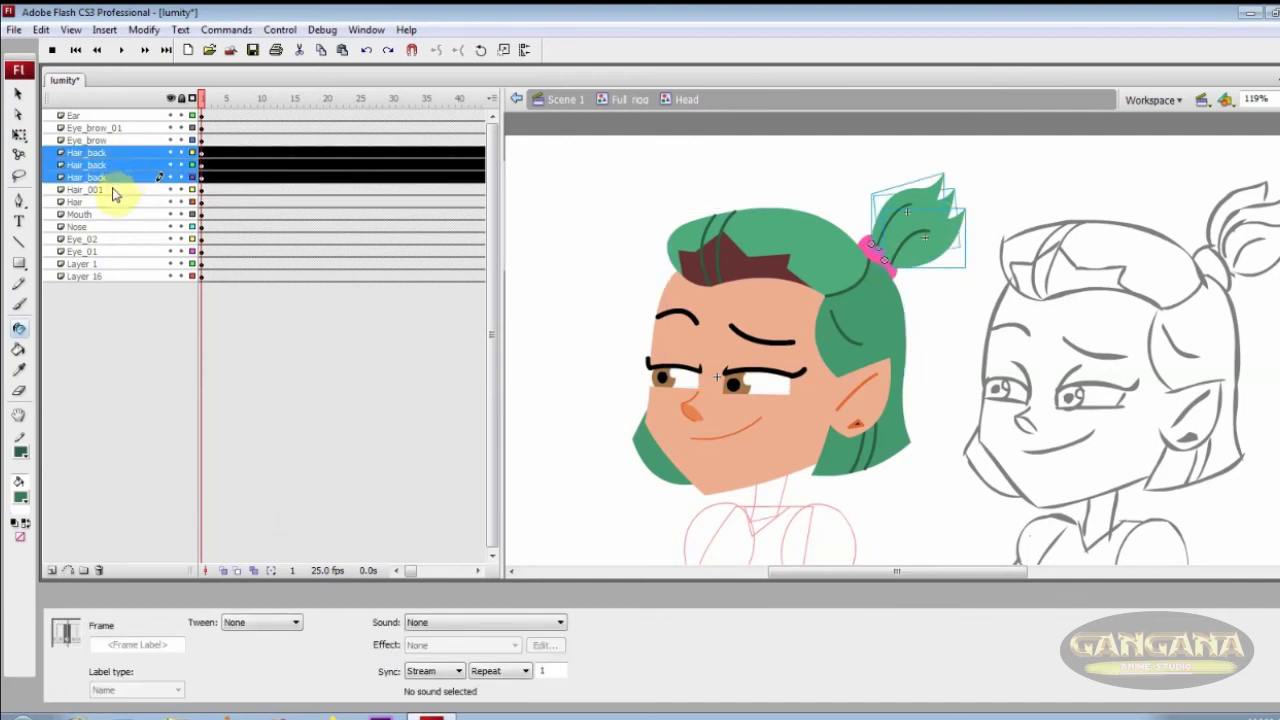
pyautogui.moveTo(124, 213); pyautogui.dragTo(124, 210)
# Shade the three ponytail locks differently by applying the Brightness colour effect to each Hair_back instance
pyautogui.press('q')
pyautogui.click(935, 225)
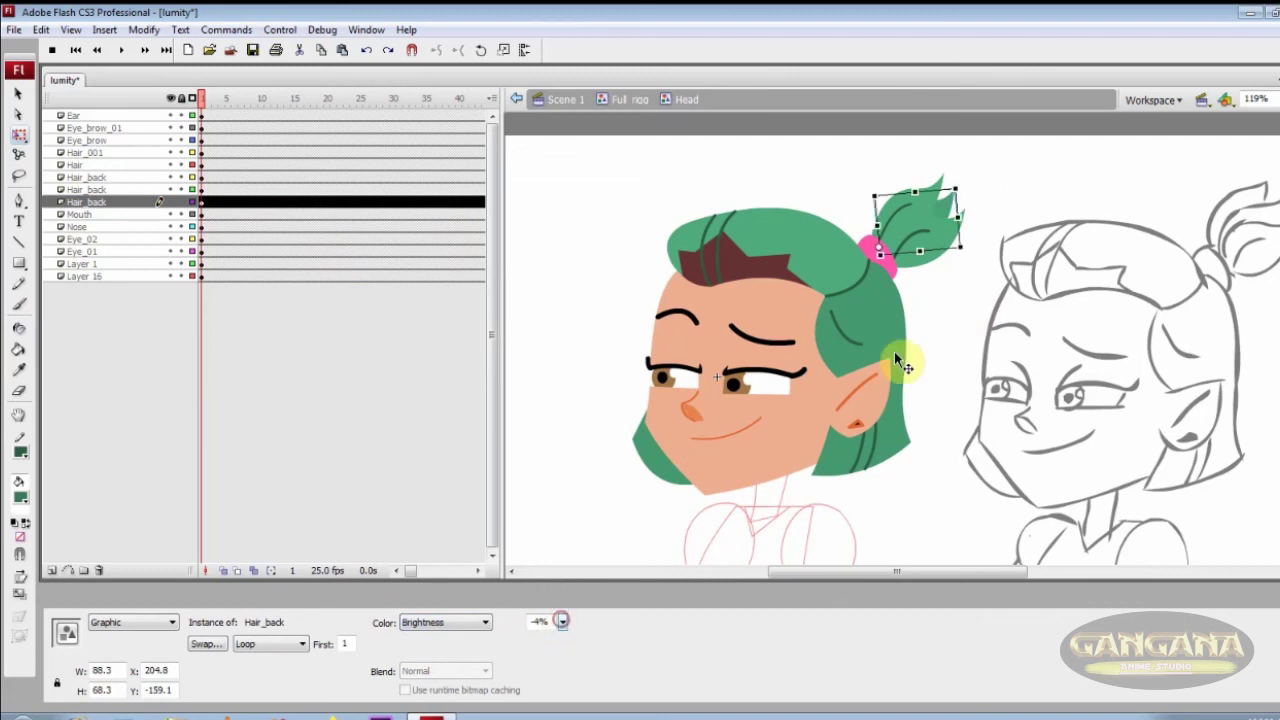
pyautogui.click(955, 222)
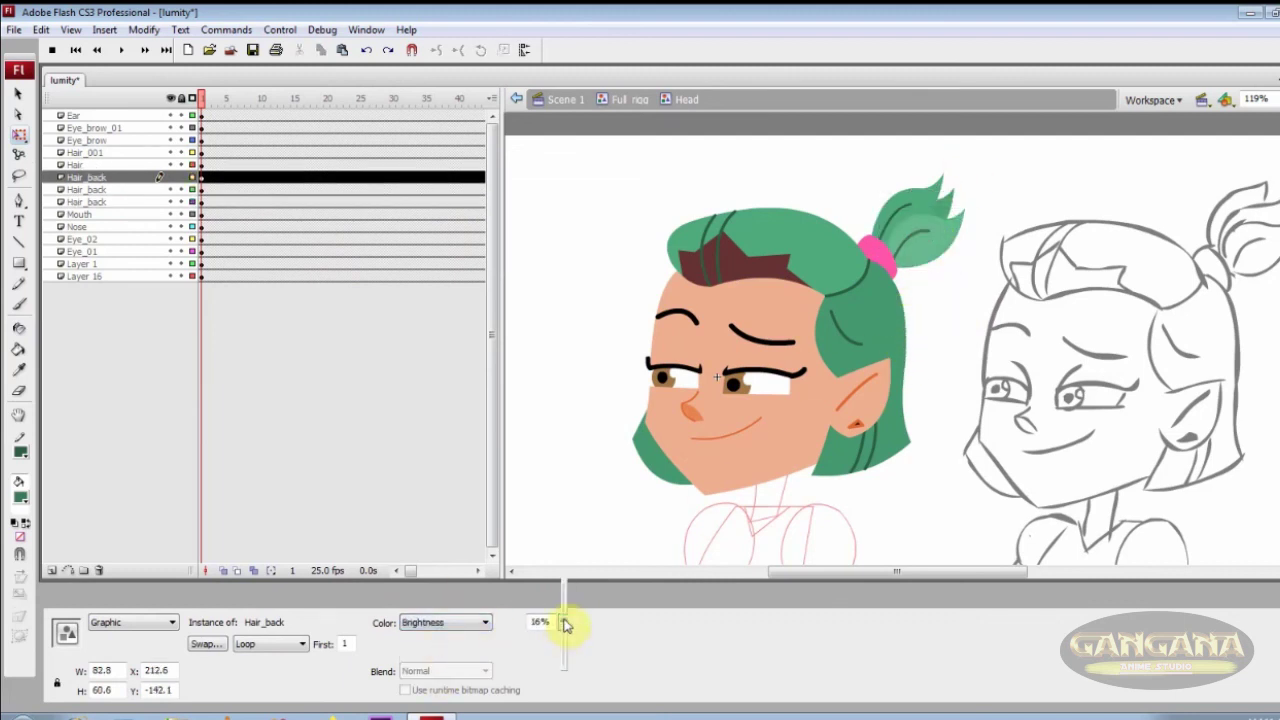
pyautogui.click(975, 238)
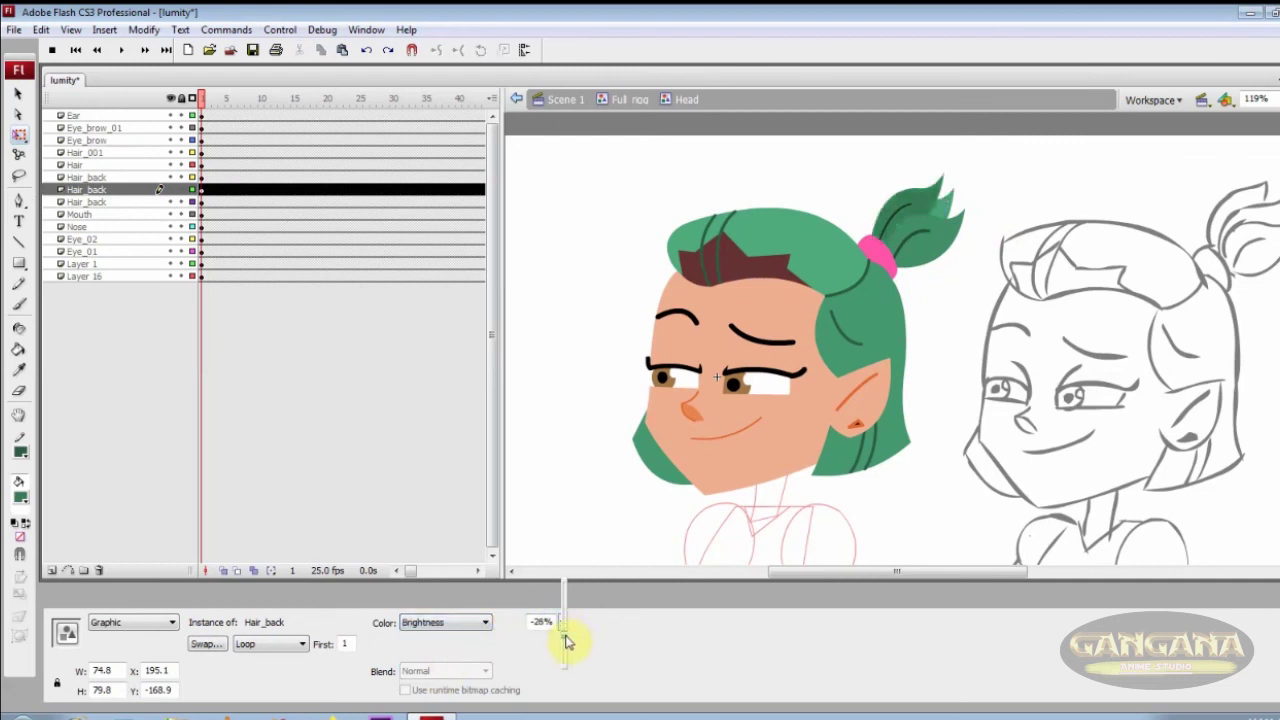
pyautogui.click(919, 214)
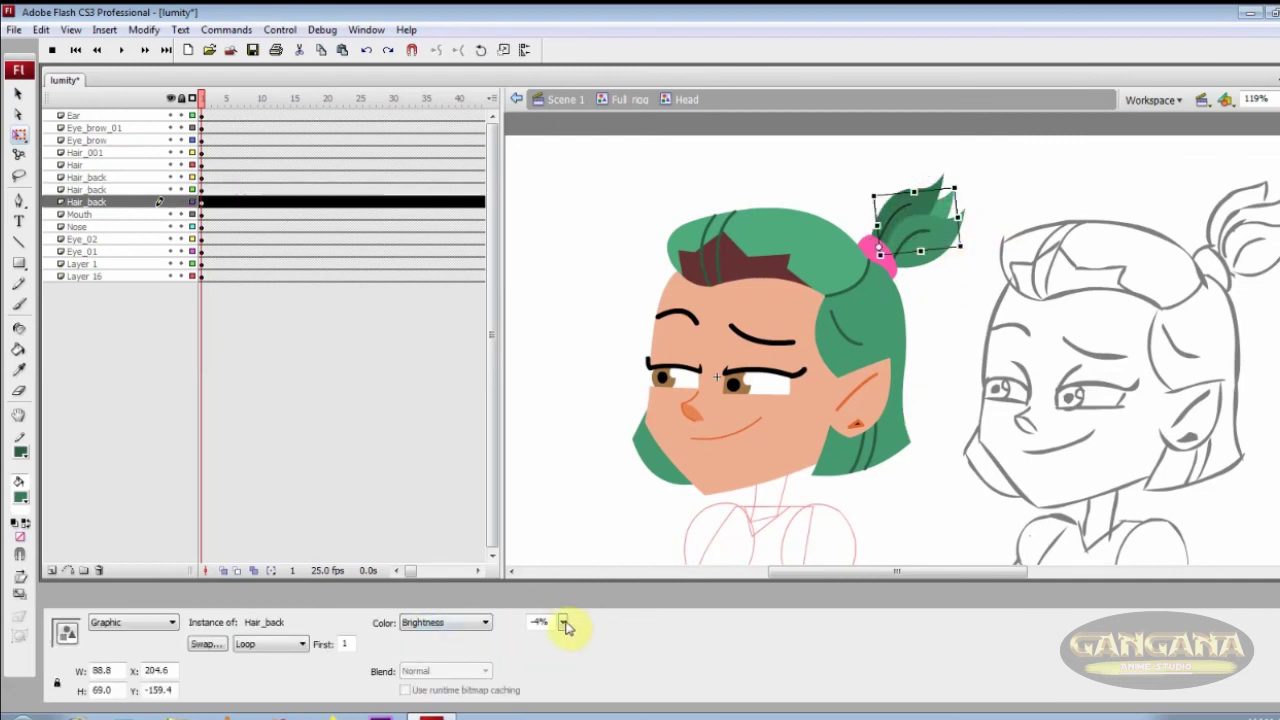
pyautogui.click(1003, 213)
# Colour the small shape on the earlobe black in the Ear symbol, and return to Full_rigg
pyautogui.moveTo(870, 441); pyautogui.dragTo(880, 409)
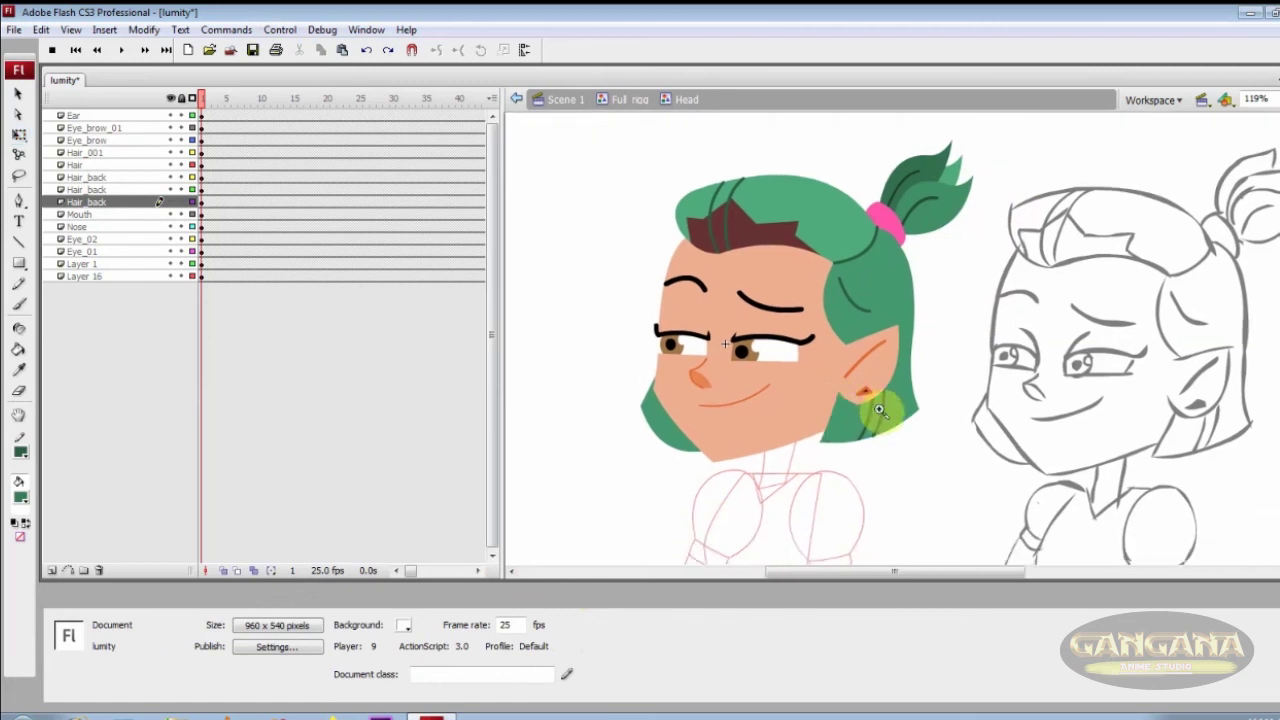
pyautogui.moveTo(838, 352); pyautogui.dragTo(928, 446)
pyautogui.doubleClick(842, 328)
pyautogui.hotkey('ctrl', '2')
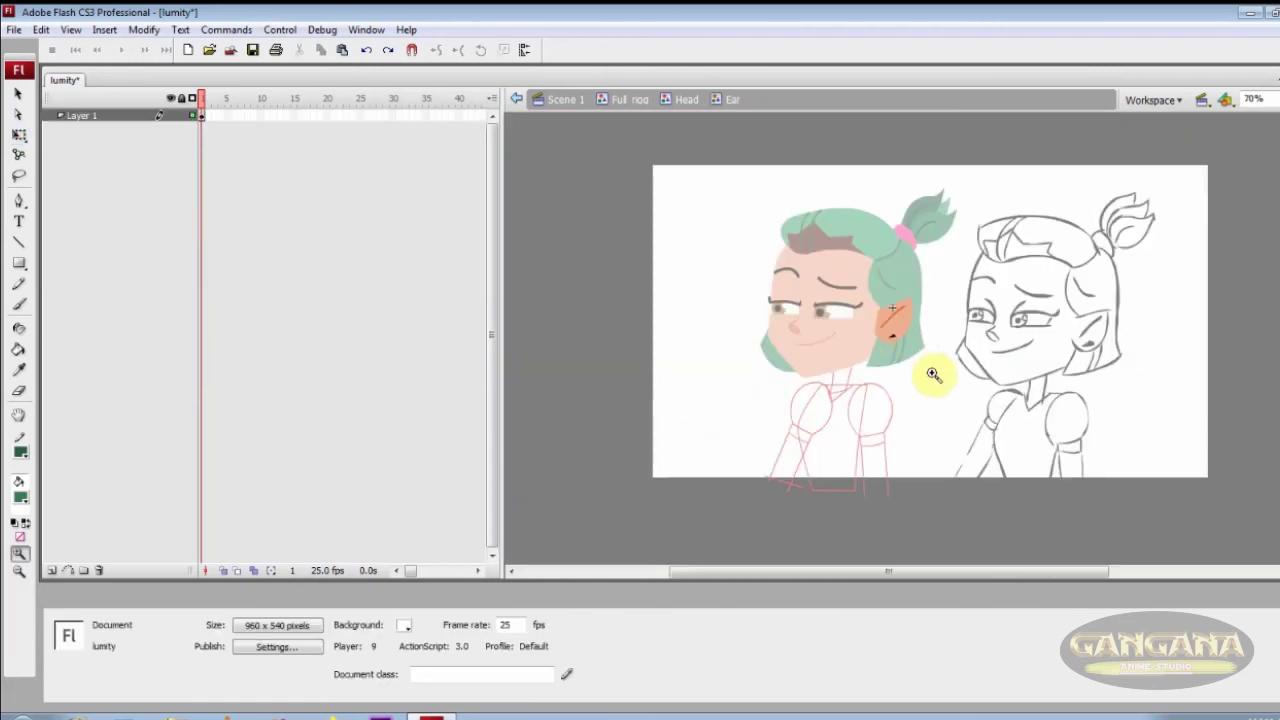
pyautogui.doubleClick(926, 341)
pyautogui.doubleClick(887, 386)
# Sample the face's skin colour, fill the neck in the Neck symbol with it, and delete the outline
pyautogui.doubleClick(839, 361)
pyautogui.press('i')
pyautogui.click(20, 497)
pyautogui.click(820, 355)
pyautogui.doubleClick(856, 383)
pyautogui.doubleClick(853, 386)
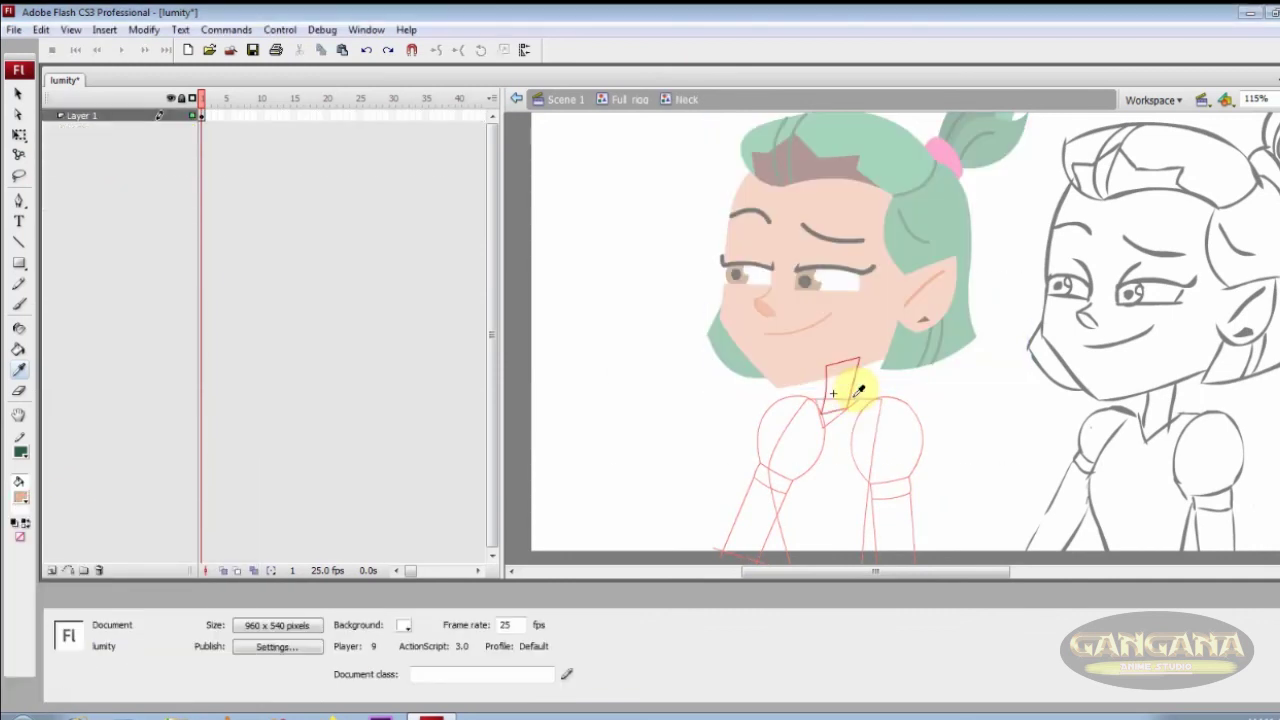
pyautogui.press('k')
pyautogui.click(845, 389)
pyautogui.doubleClick(854, 379)
pyautogui.press('Delete')
# Draw a line across the upper neck to mark off the shadow area under the chin
pyautogui.press('z')
pyautogui.moveTo(768, 318); pyautogui.dragTo(978, 455)
pyautogui.press('n')
pyautogui.moveTo(727, 343); pyautogui.dragTo(858, 307)
# Fill the upper neck area with a darker orange skin tone and delete the dividing line
pyautogui.click(20, 497)
pyautogui.click(809, 301)
pyautogui.click(20, 497)
pyautogui.click(249, 525)
pyautogui.moveTo(835, 292); pyautogui.dragTo(825, 335)
pyautogui.click(509, 477)
pyautogui.press('k')
pyautogui.click(811, 303)
pyautogui.keyDown('ctrl'); pyautogui.doubleClick(843, 318); pyautogui.keyUp('ctrl')
pyautogui.press('Delete')
# Return to Full_rigg and set the fill colour to the light skin tone sampled from the neck
pyautogui.keyDown('ctrl'); pyautogui.doubleClick(894, 343); pyautogui.keyUp('ctrl')
pyautogui.hotkey('ctrl', '-')
pyautogui.hotkey('ctrl', '-')
pyautogui.press('z')
pyautogui.moveTo(700, 240); pyautogui.dragTo(908, 490)
pyautogui.keyDown('ctrl'); pyautogui.doubleClick(859, 436); pyautogui.keyUp('ctrl')
pyautogui.keyDown('ctrl'); pyautogui.doubleClick(886, 406); pyautogui.keyUp('ctrl')
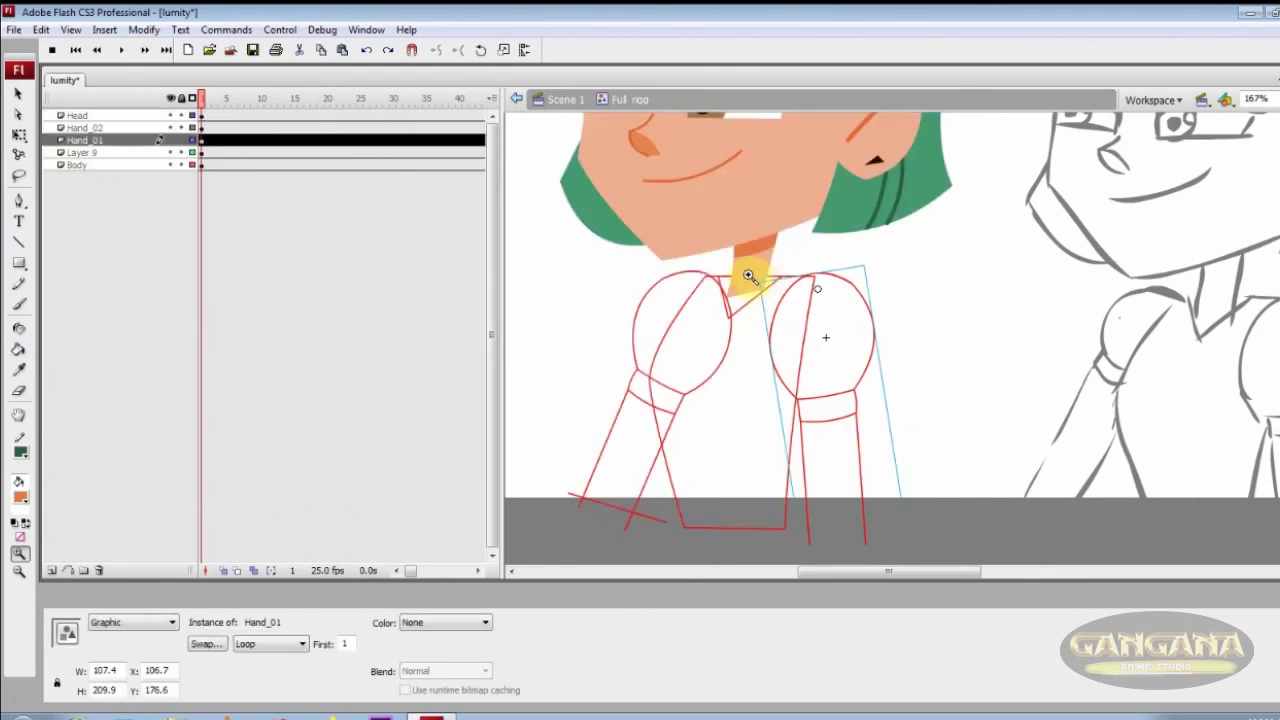
pyautogui.click(22, 500)
pyautogui.click(760, 286)
# Close the open end of Hand_01's forearm with a line, fill it with the skin colour, and delete the overhanging line ends
pyautogui.hotkey('ctrl', '-')
pyautogui.keyDown('ctrl'); pyautogui.doubleClick(883, 400); pyautogui.keyUp('ctrl')
pyautogui.press('z')
pyautogui.moveTo(816, 358); pyautogui.dragTo(930, 464)
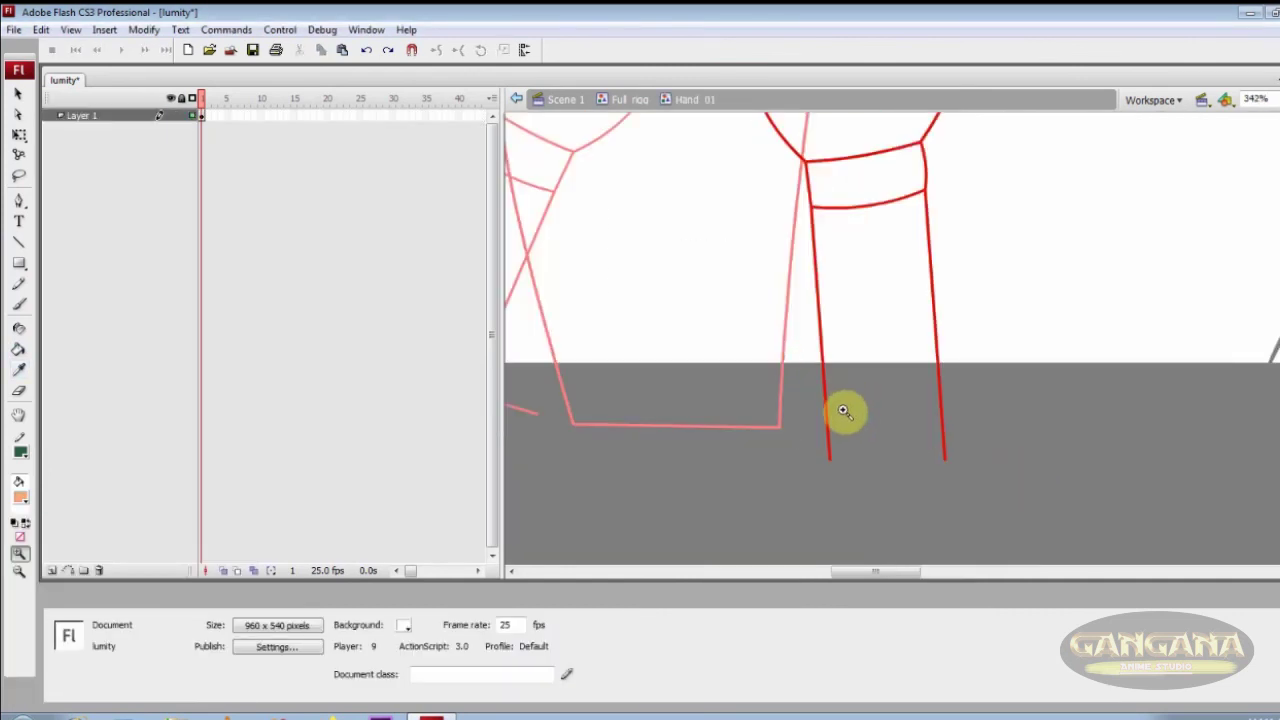
pyautogui.press('n')
pyautogui.moveTo(808, 446); pyautogui.dragTo(1028, 426)
pyautogui.press('k')
pyautogui.click(900, 390)
pyautogui.keyDown('ctrl'); pyautogui.click(962, 432); pyautogui.keyUp('ctrl')
pyautogui.press('Delete')
pyautogui.hotkey('ctrl', '-')
pyautogui.hotkey('ctrl', '-')
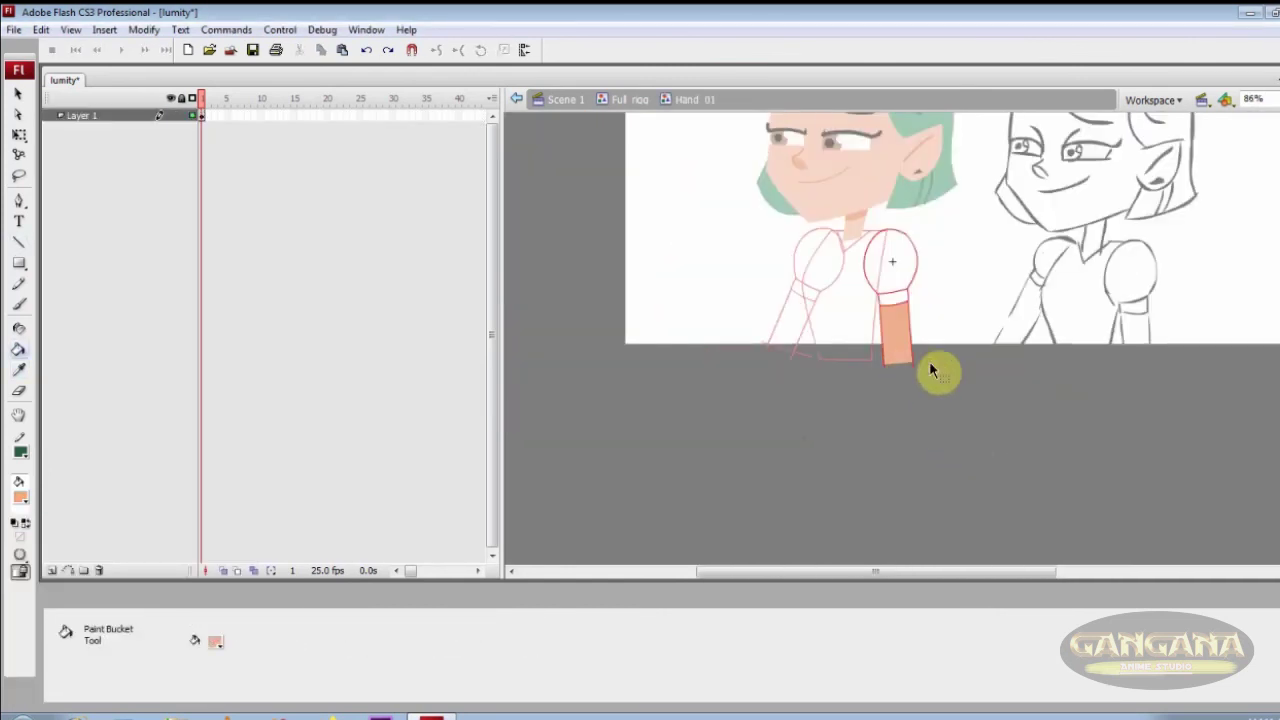
# Fill the puffed sleeve in Hand_01 with a light blue
pyautogui.keyDown('ctrl'); pyautogui.doubleClick(830, 380); pyautogui.keyUp('ctrl')
pyautogui.moveTo(830, 380); pyautogui.dragTo(810, 418)
pyautogui.click(20, 497)
pyautogui.click(257, 521)
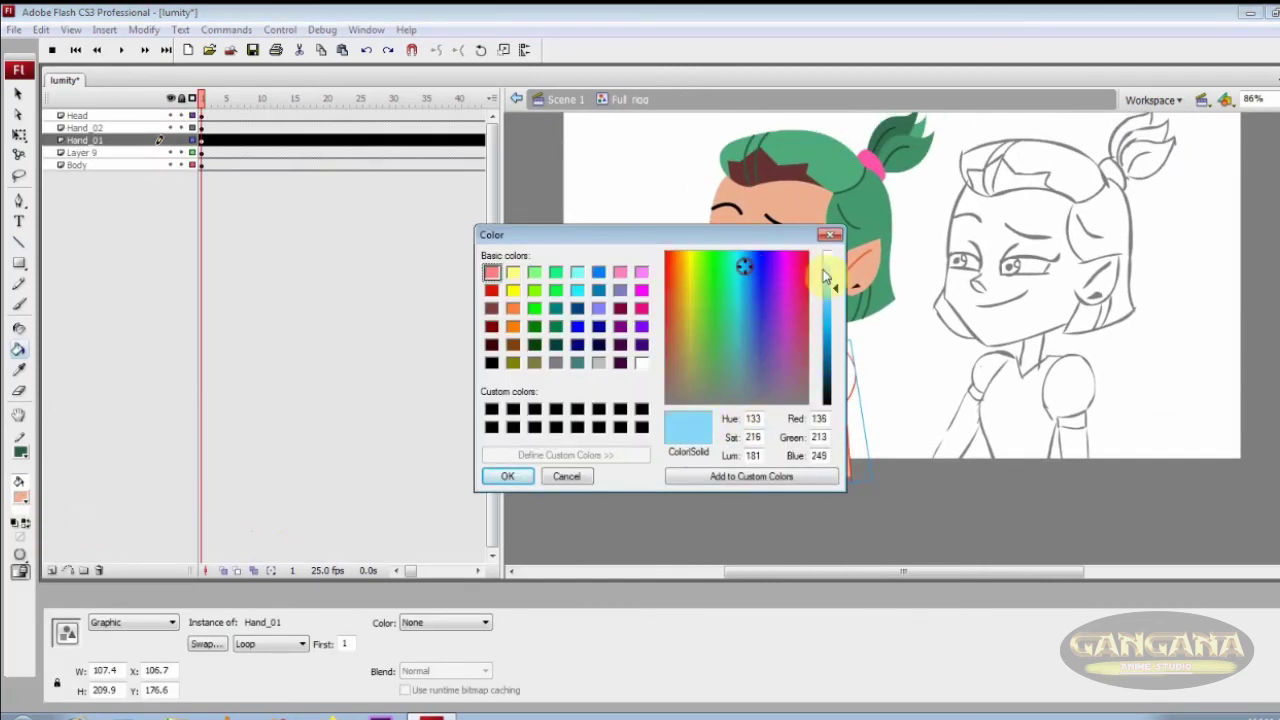
pyautogui.press('Return')
pyautogui.doubleClick(849, 366)
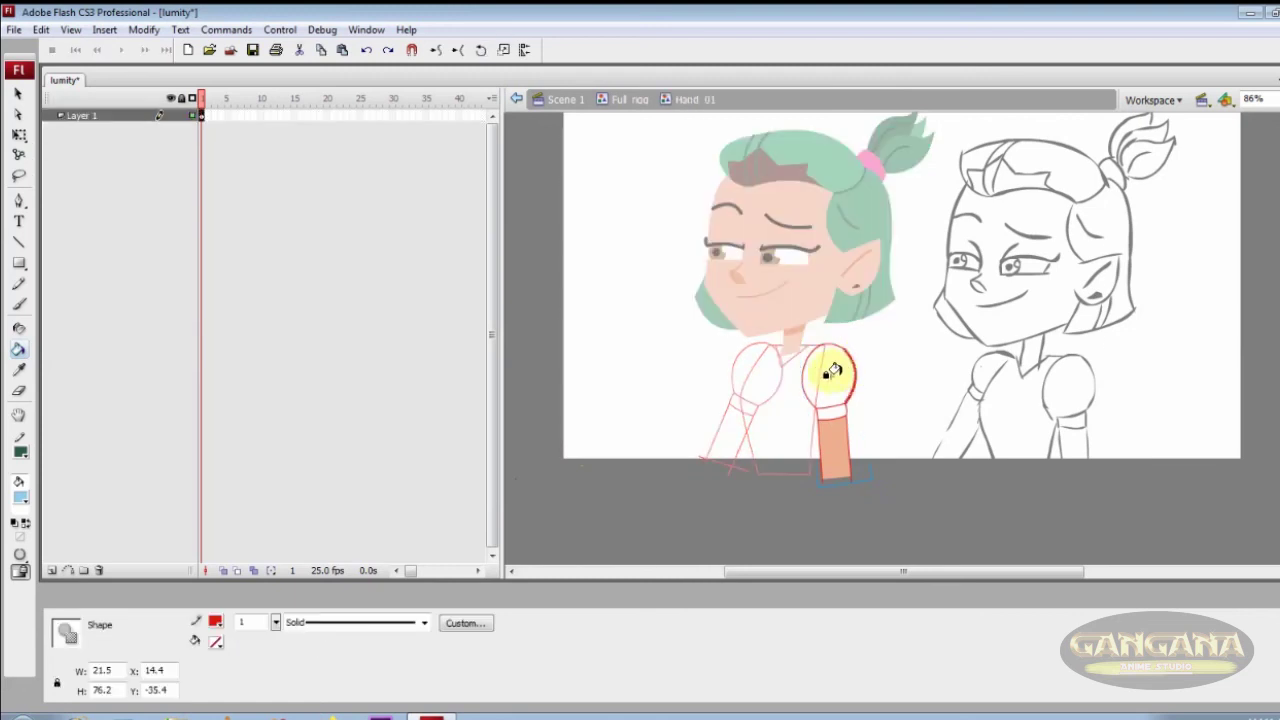
pyautogui.click(830, 376)
# Recolour Hand_01's puffed sleeve to a soft light purple
pyautogui.click(20, 500)
pyautogui.click(257, 521)
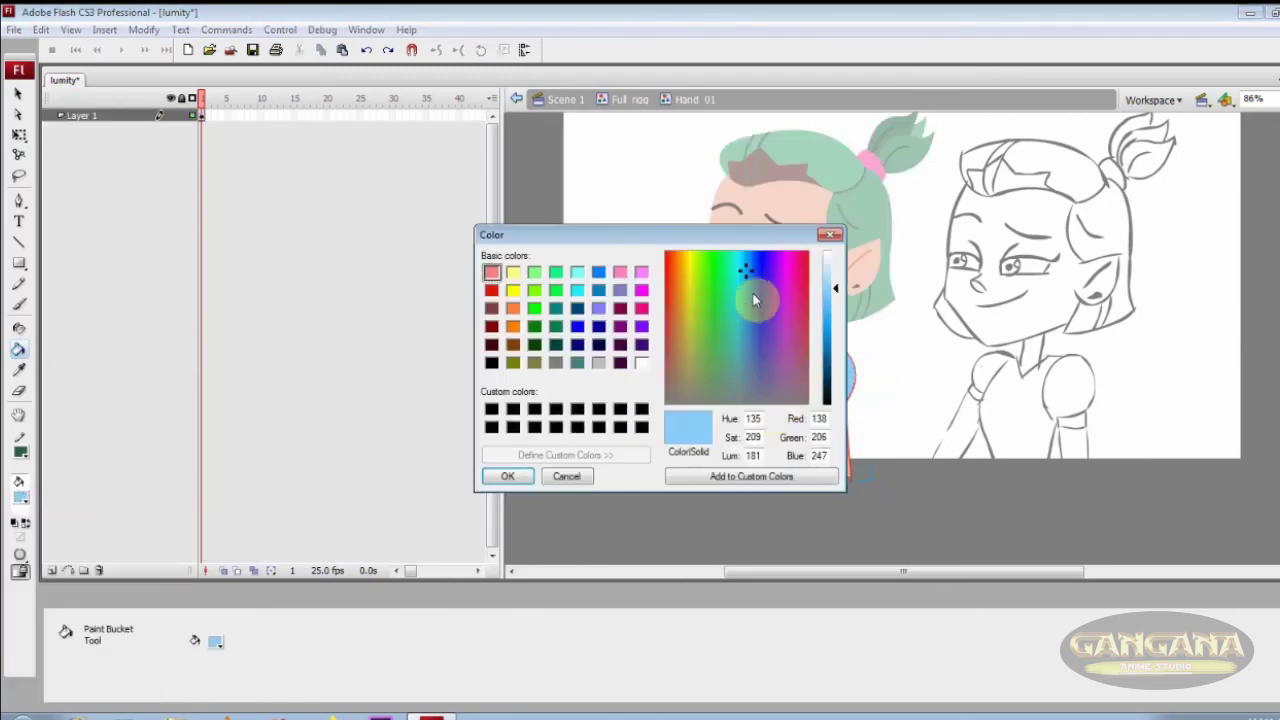
pyautogui.click(508, 476)
pyautogui.click(20, 500)
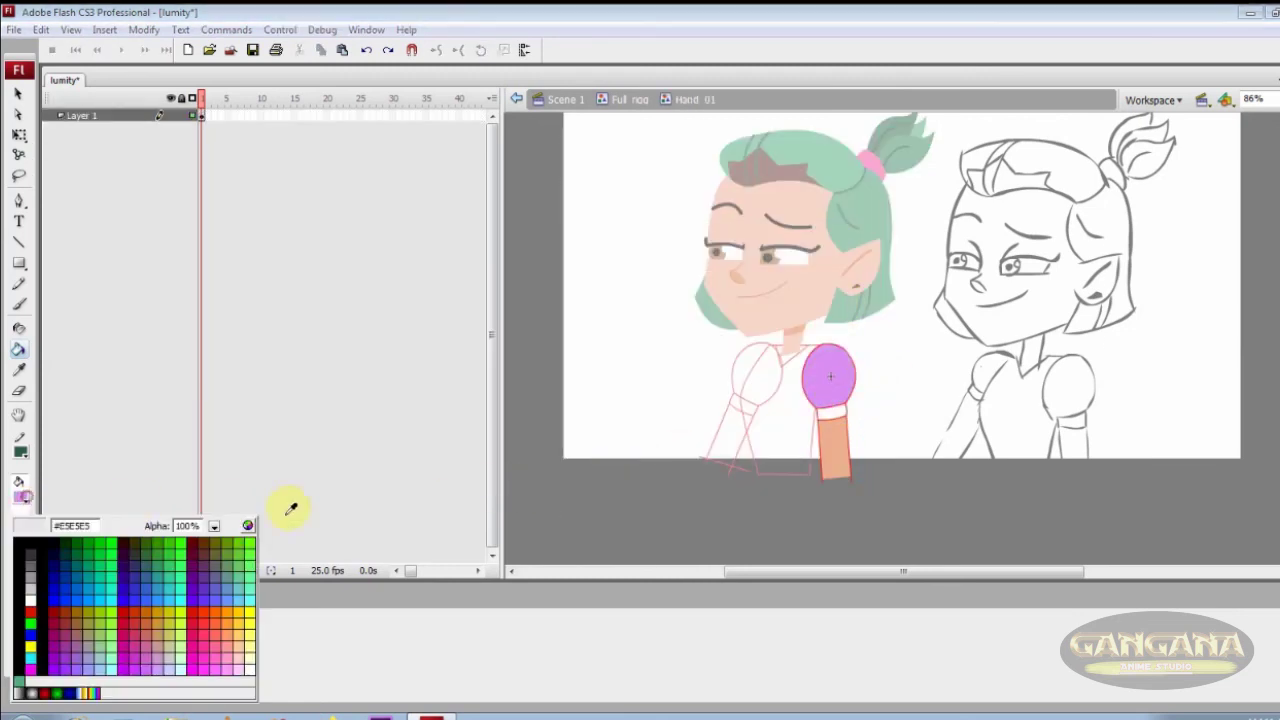
pyautogui.click(257, 521)
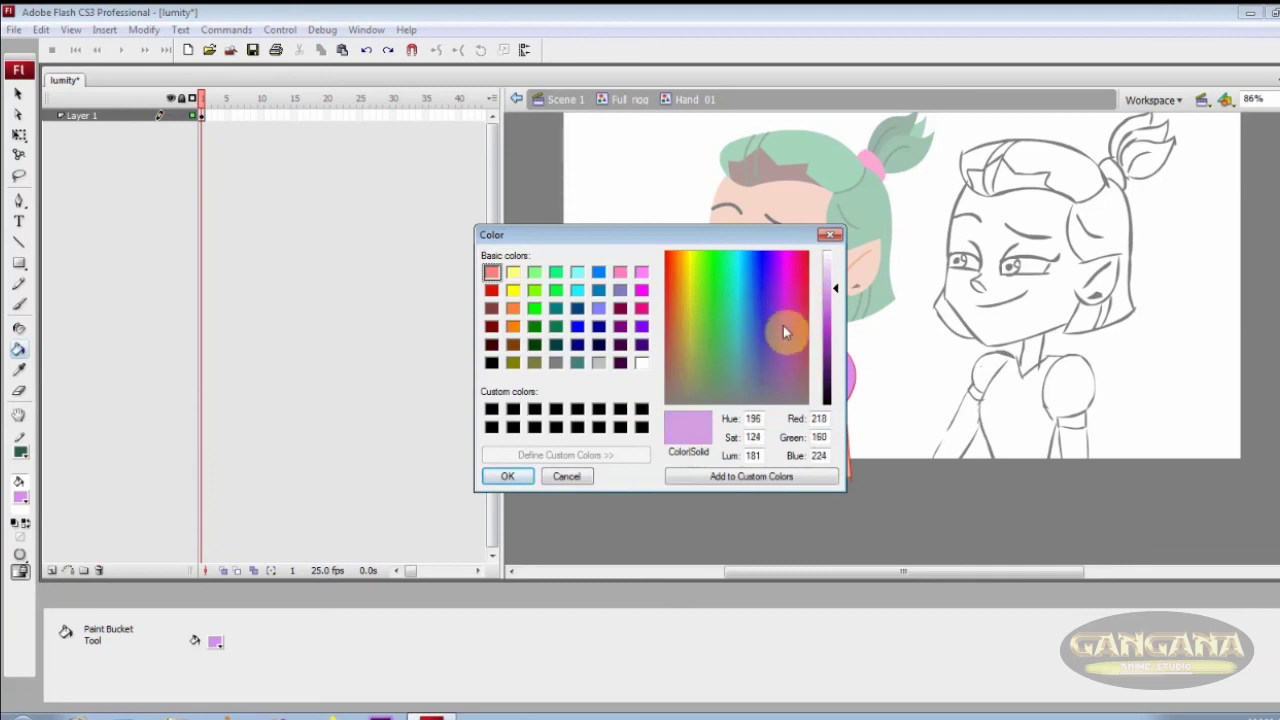
pyautogui.press('Return')
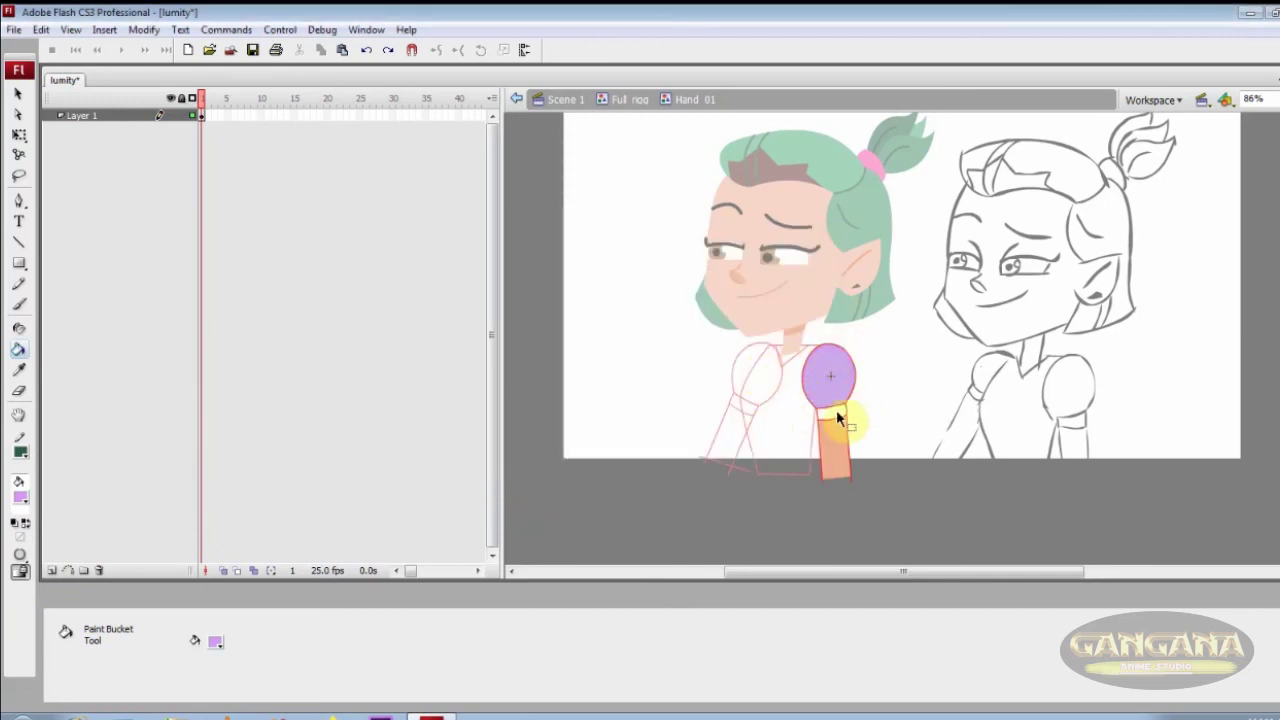
# Fill Hand_01's cuff band with a darker purple, remove the arm's red outlines, and return to Full_rigg
pyautogui.click(20, 500)
pyautogui.click(257, 521)
pyautogui.click(508, 476)
pyautogui.click(832, 411)
pyautogui.click(838, 388)
pyautogui.keyDown('ctrl'); pyautogui.doubleClick(877, 378); pyautogui.keyUp('ctrl')
# Fill Hand_02's sleeve with Hand_01's light purple and its cuff with the darker purple, and return to Full_rigg
pyautogui.keyDown('ctrl'); pyautogui.doubleClick(766, 380); pyautogui.keyUp('ctrl')
pyautogui.click(757, 374)
pyautogui.keyDown('ctrl'); pyautogui.doubleClick(873, 386); pyautogui.keyUp('ctrl')
pyautogui.keyDown('ctrl'); pyautogui.click(836, 414); pyautogui.keyUp('ctrl')
pyautogui.keyDown('ctrl'); pyautogui.doubleClick(836, 412); pyautogui.keyUp('ctrl')
pyautogui.keyDown('ctrl'); pyautogui.doubleClick(737, 408); pyautogui.keyUp('ctrl')
pyautogui.keyDown('ctrl'); pyautogui.doubleClick(737, 408); pyautogui.keyUp('ctrl')
pyautogui.click(743, 405)
pyautogui.keyDown('ctrl'); pyautogui.doubleClick(834, 410); pyautogui.keyUp('ctrl')
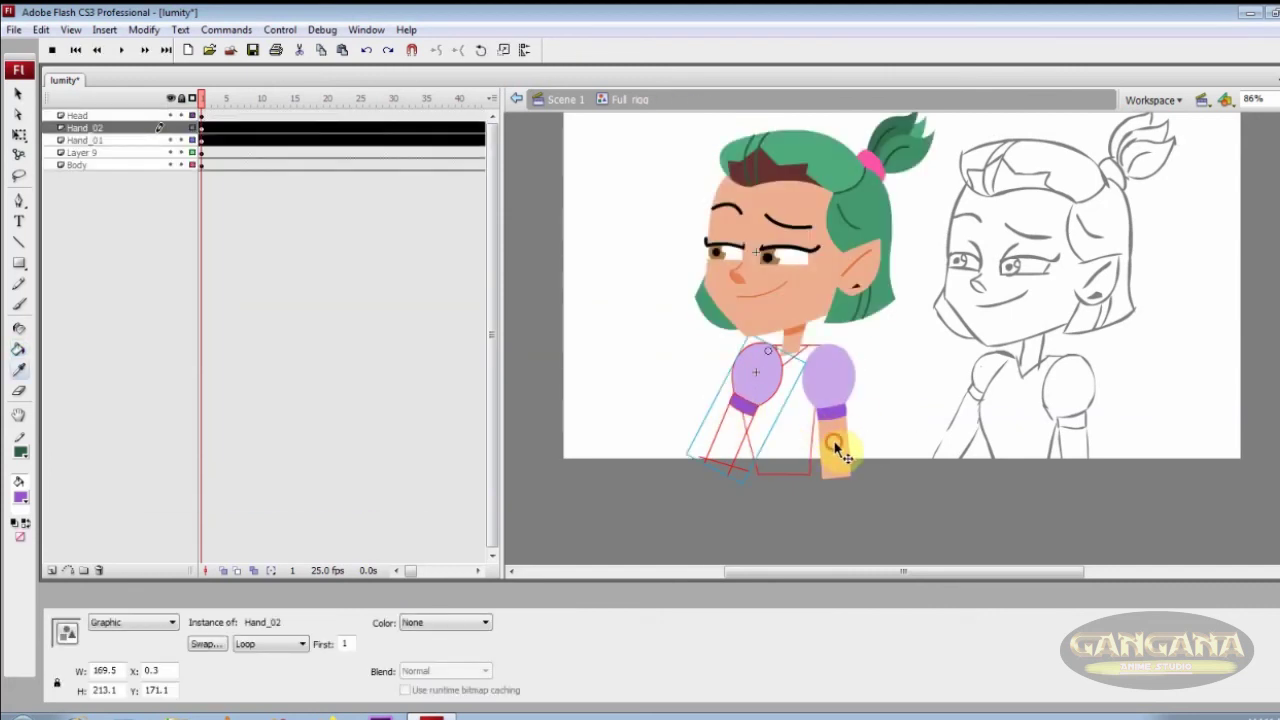
# Fill Hand_02's forearm with the skin colour sampled from Hand_01 and delete its outlines
pyautogui.click(20, 497)
pyautogui.click(830, 442)
pyautogui.keyDown('ctrl'); pyautogui.doubleClick(745, 435); pyautogui.keyUp('ctrl')
pyautogui.click(745, 432)
pyautogui.keyDown('ctrl'); pyautogui.doubleClick(750, 438); pyautogui.keyUp('ctrl')
pyautogui.press('Delete')
# Return to Full_rigg and move the Hand_02 layer below Body
pyautogui.keyDown('ctrl'); pyautogui.doubleClick(851, 436); pyautogui.keyUp('ctrl')
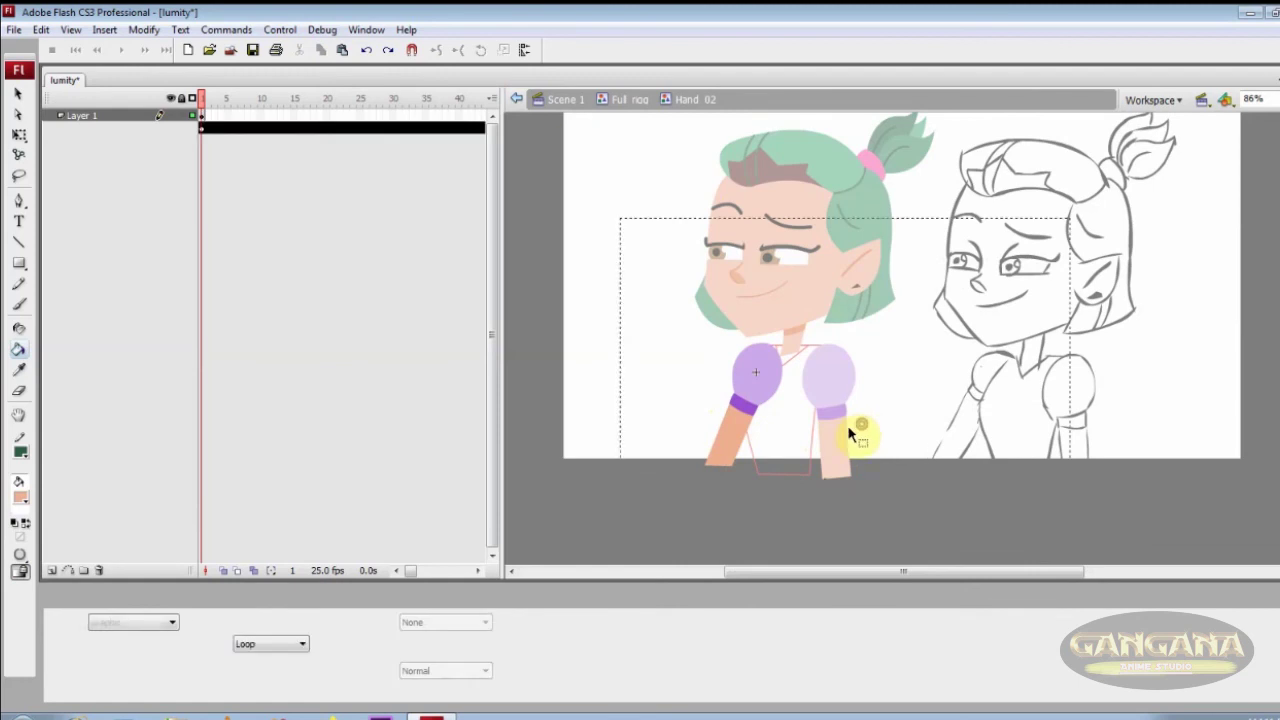
pyautogui.moveTo(114, 127); pyautogui.dragTo(116, 172)
pyautogui.keyDown('ctrl'); pyautogui.click(910, 395); pyautogui.keyUp('ctrl')
pyautogui.click(810, 438)
pyautogui.doubleClick(810, 438)
pyautogui.click(20, 497)
pyautogui.click(246, 522)
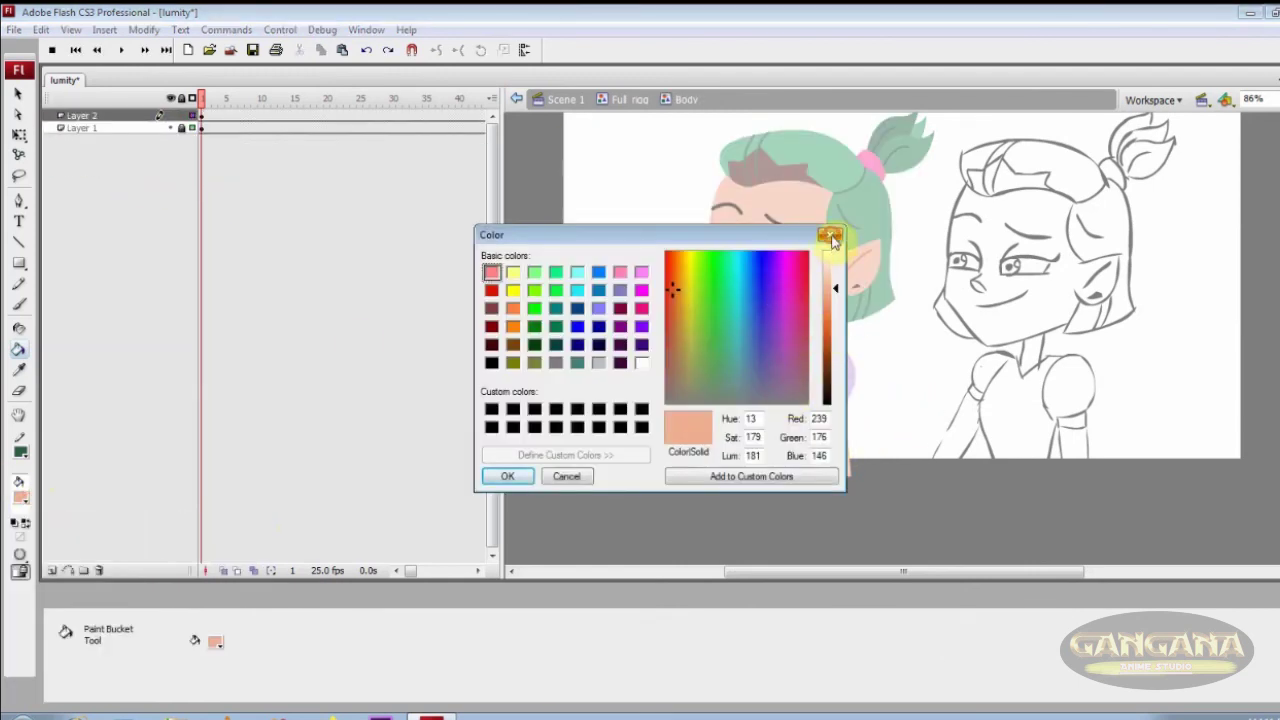
pyautogui.click(831, 237)
# Pick up the darker purple from Hand_01's cuff, fill the dress in Body with it, and return to Full_rigg
pyautogui.keyDown('ctrl'); pyautogui.doubleClick(868, 408); pyautogui.keyUp('ctrl')
pyautogui.keyDown('ctrl'); pyautogui.doubleClick(836, 413); pyautogui.keyUp('ctrl')
pyautogui.keyDown('ctrl'); pyautogui.click(836, 412); pyautogui.keyUp('ctrl')
pyautogui.keyDown('ctrl'); pyautogui.doubleClick(866, 410); pyautogui.keyUp('ctrl')
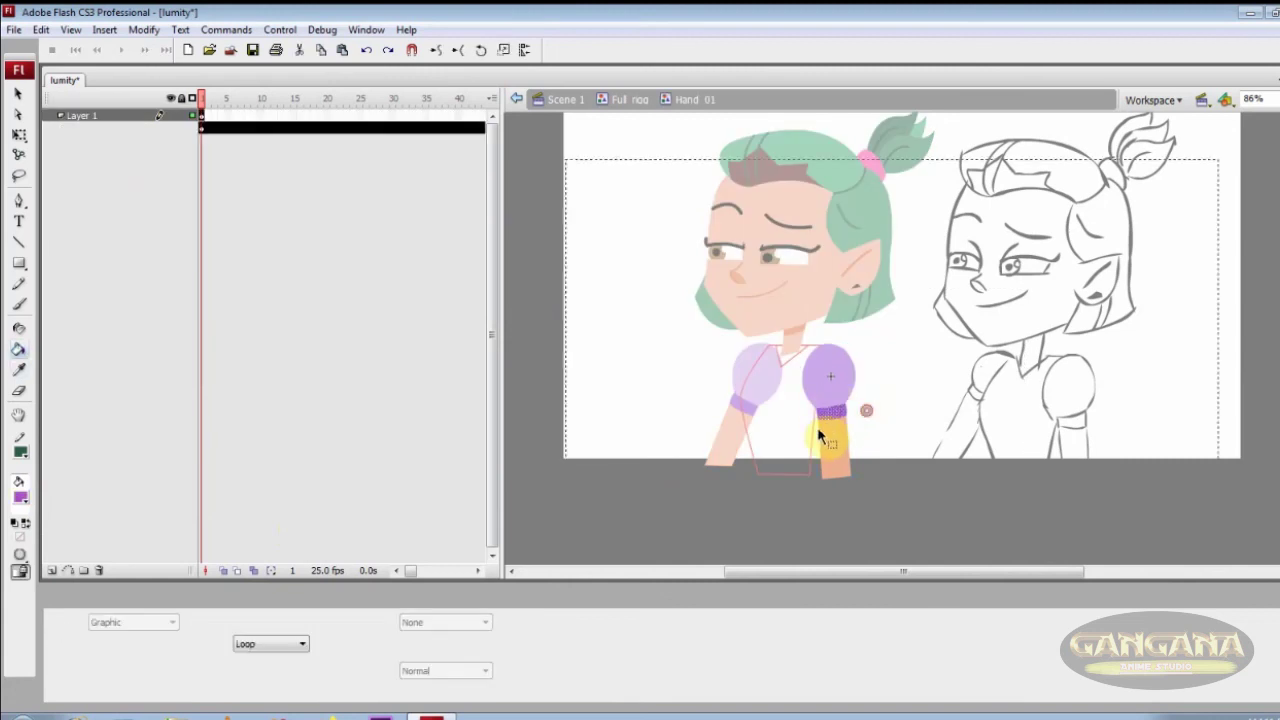
pyautogui.keyDown('ctrl'); pyautogui.doubleClick(786, 420); pyautogui.keyUp('ctrl')
pyautogui.click(794, 390)
pyautogui.keyDown('ctrl'); pyautogui.doubleClick(880, 375); pyautogui.keyUp('ctrl')
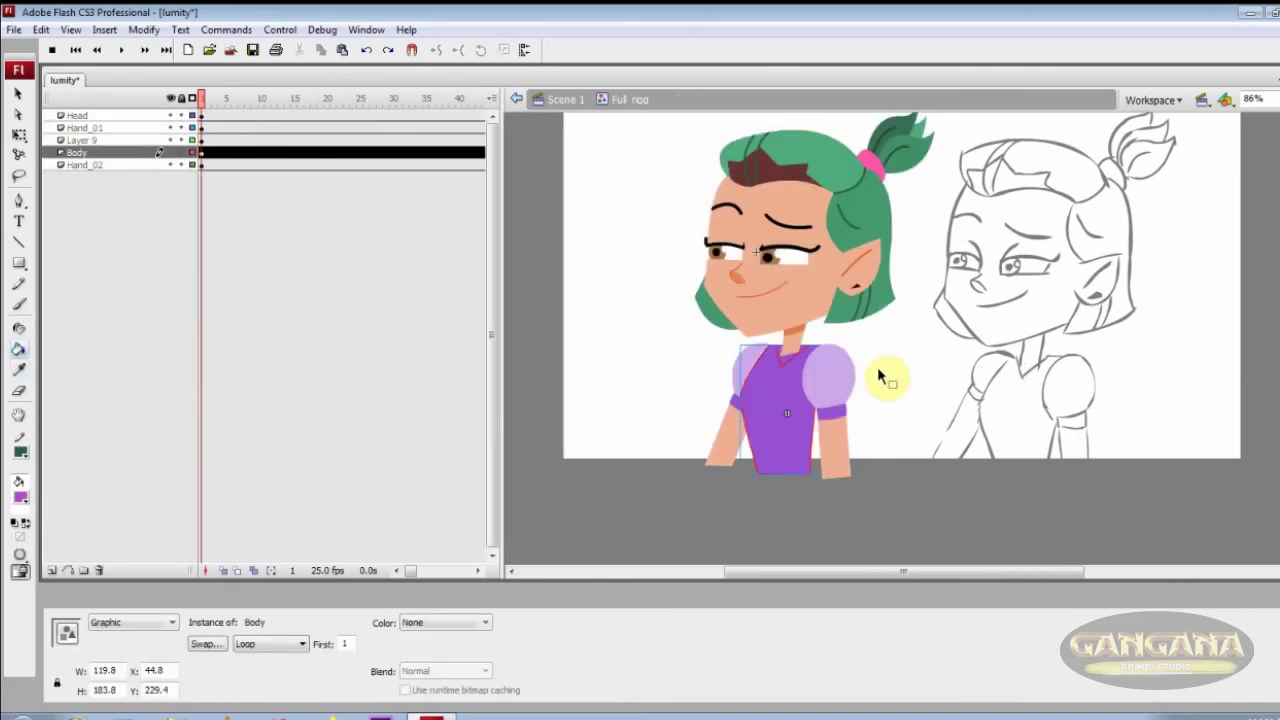
# Sample the skin colour from the neck and fill the V-shaped neckline in Body with it
pyautogui.keyDown('ctrl'); pyautogui.click(832, 400); pyautogui.keyUp('ctrl')
pyautogui.keyDown('ctrl'); pyautogui.doubleClick(790, 343); pyautogui.keyUp('ctrl')
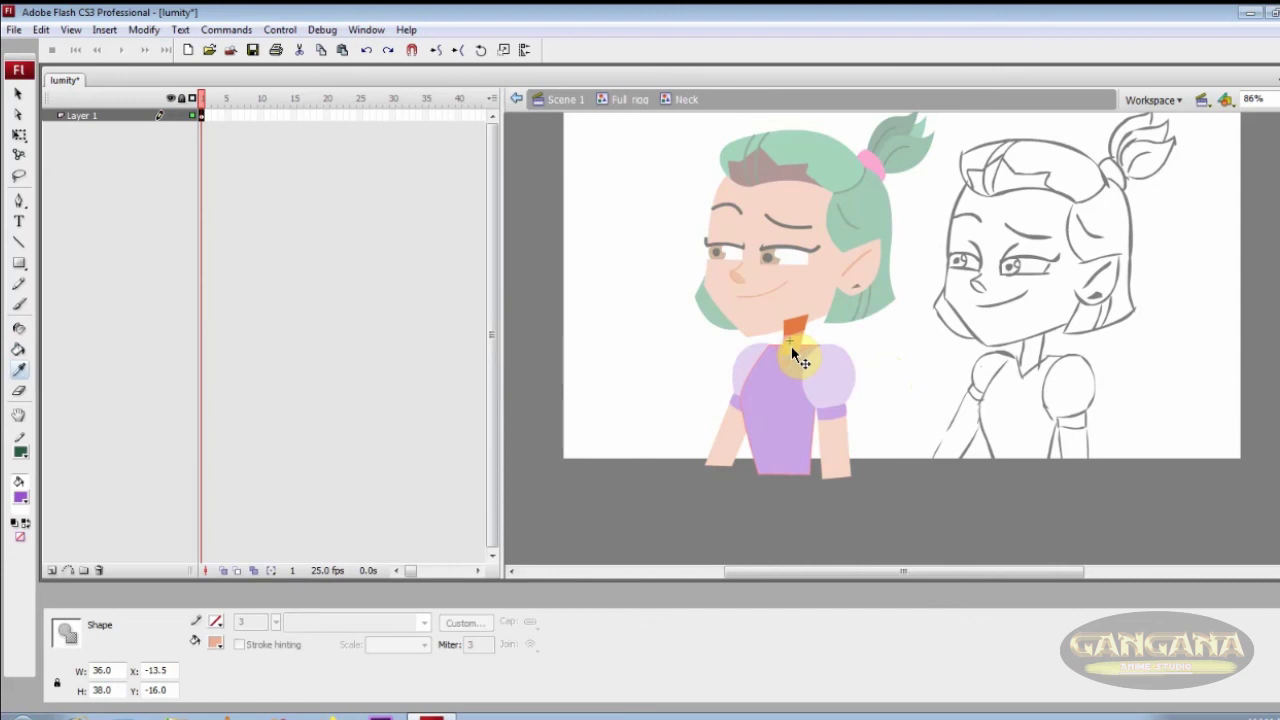
pyautogui.click(800, 350)
pyautogui.keyDown('ctrl'); pyautogui.doubleClick(806, 350); pyautogui.keyUp('ctrl')
pyautogui.keyDown('ctrl'); pyautogui.doubleClick(801, 346); pyautogui.keyUp('ctrl')
pyautogui.press('z')
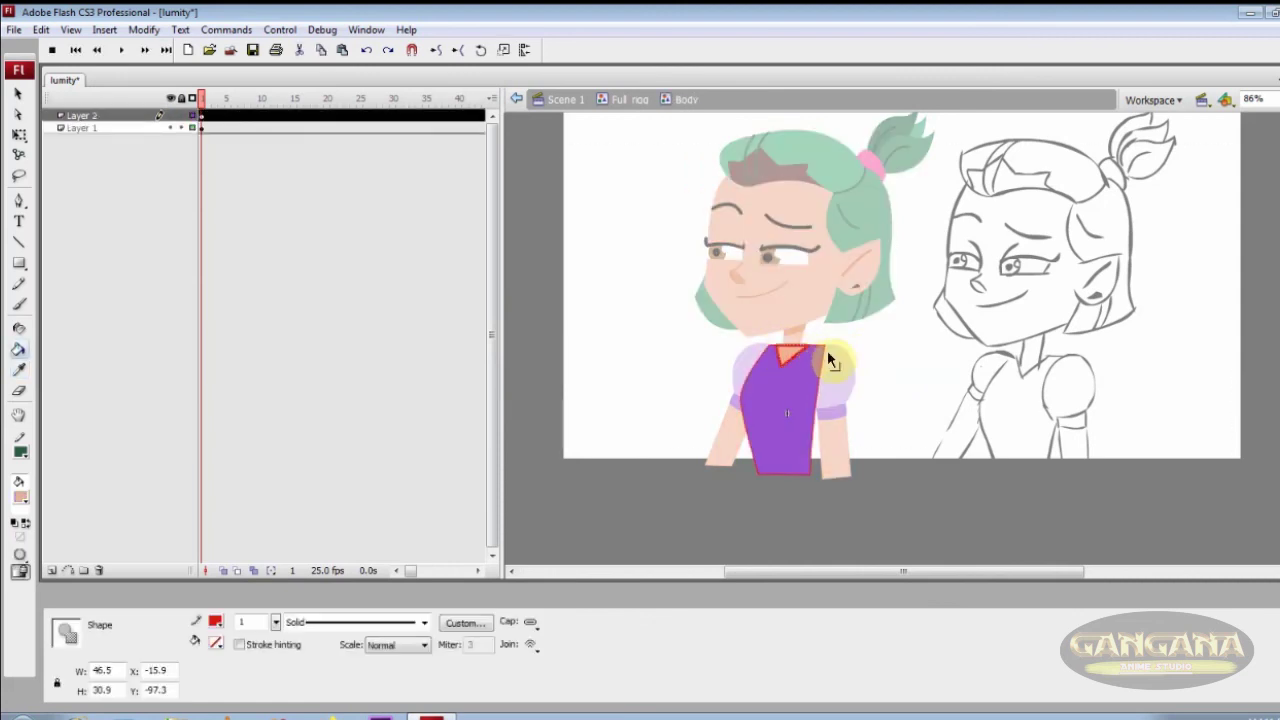
# Set the neckline triangle's outline to a purple darker than the dress
pyautogui.click(801, 346)
pyautogui.click(20, 497)
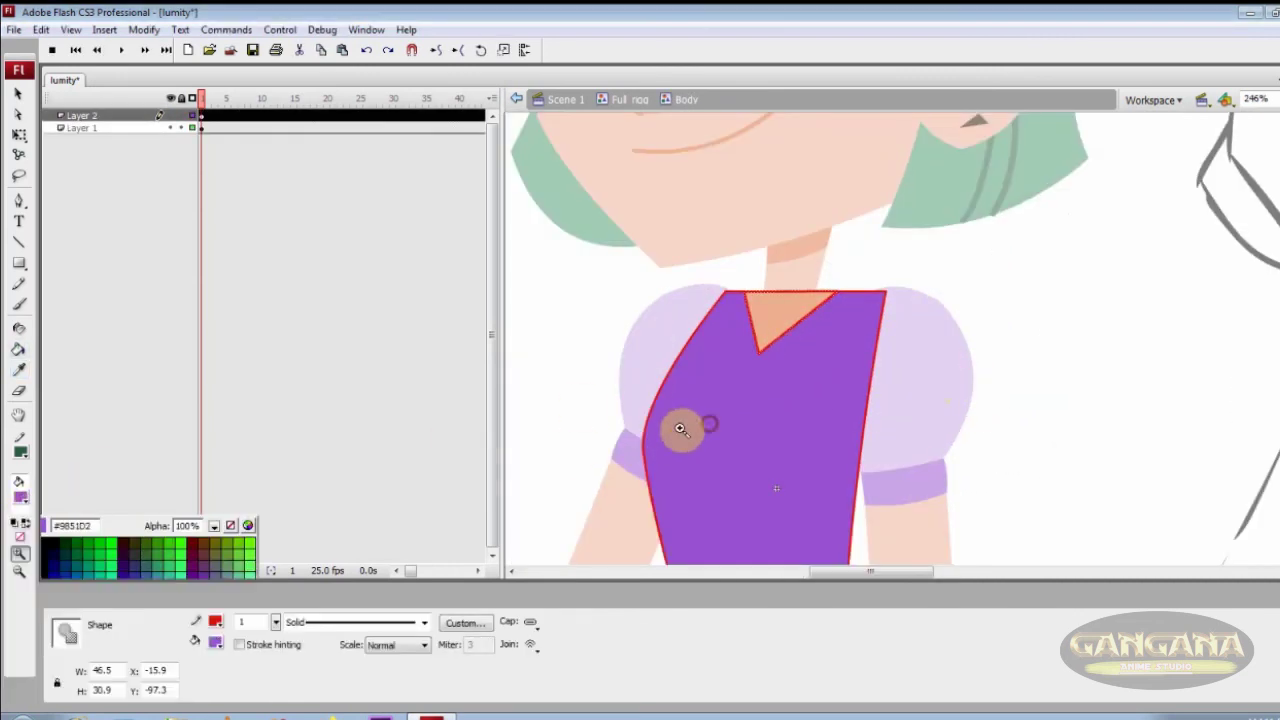
pyautogui.click(251, 523)
pyautogui.click(833, 336)
pyautogui.click(507, 476)
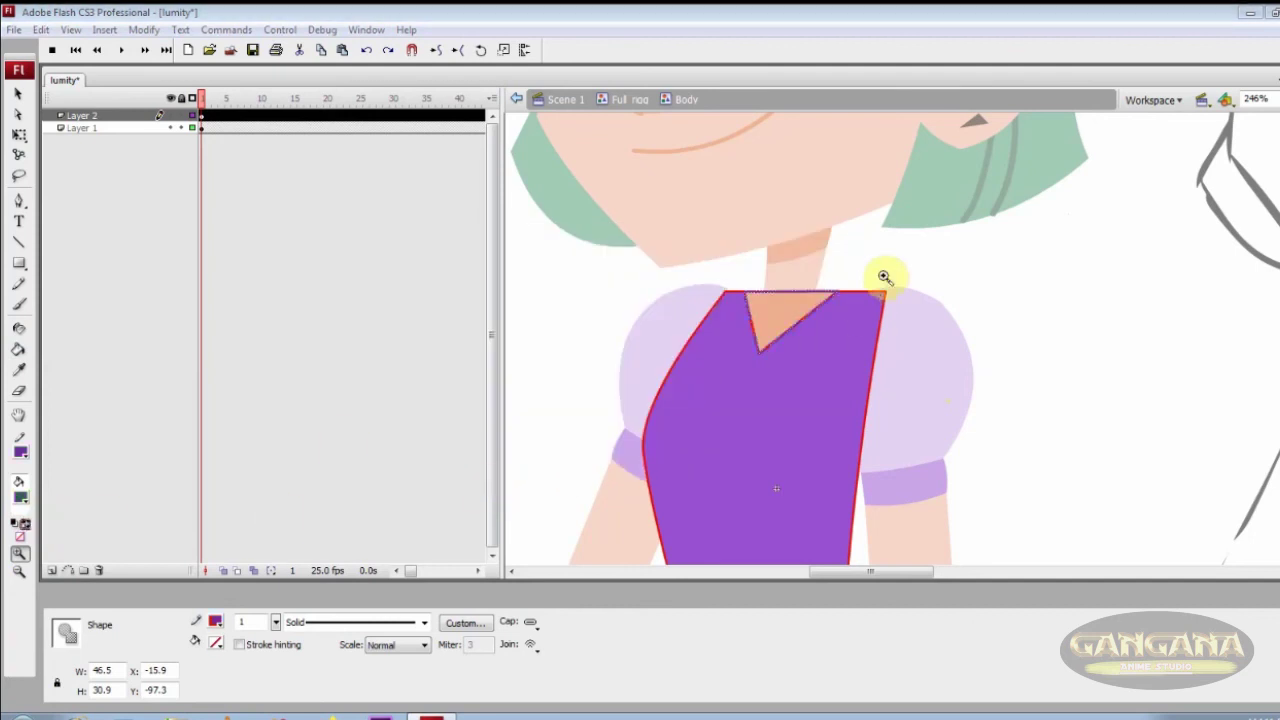
# Delete the dress's remaining red outlines in Body and return to Full_rigg
pyautogui.click(886, 277)
pyautogui.press('v')
pyautogui.click(893, 385)
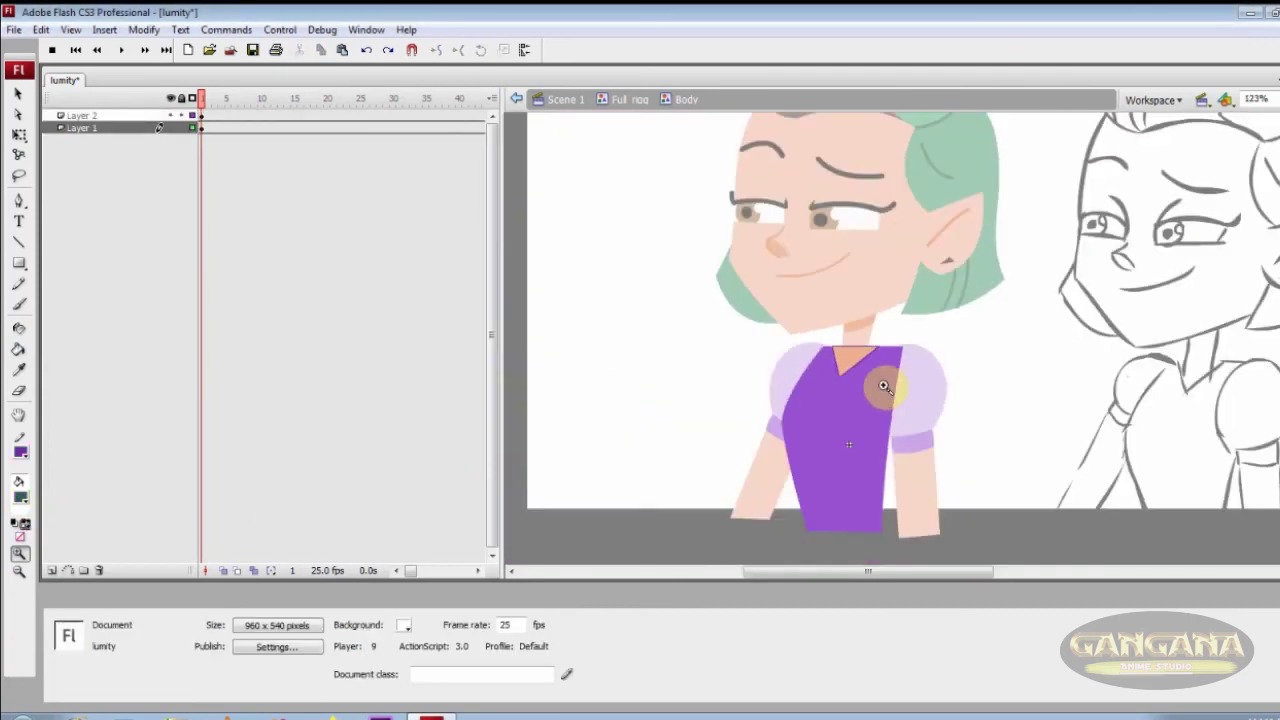
pyautogui.click(966, 371)
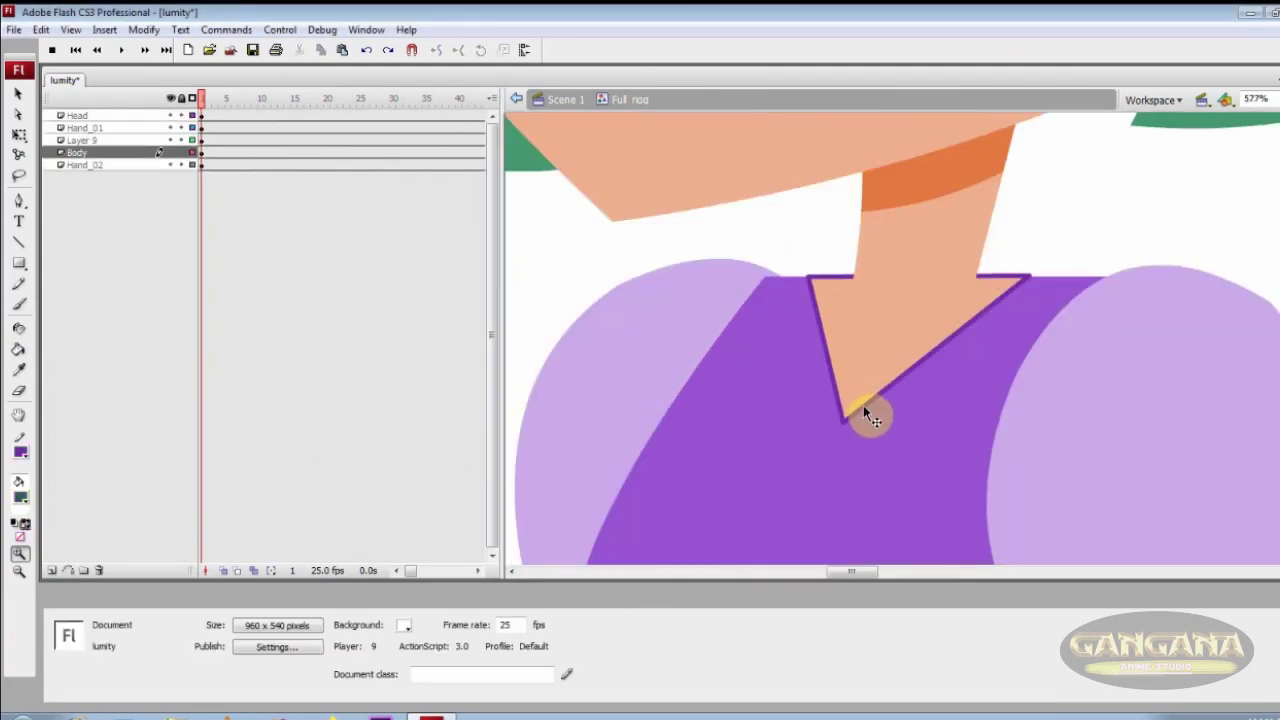
# Select the neckline triangle together with its outline in Body, and return to Full_rigg
pyautogui.doubleClick(863, 405)
pyautogui.click(865, 398)
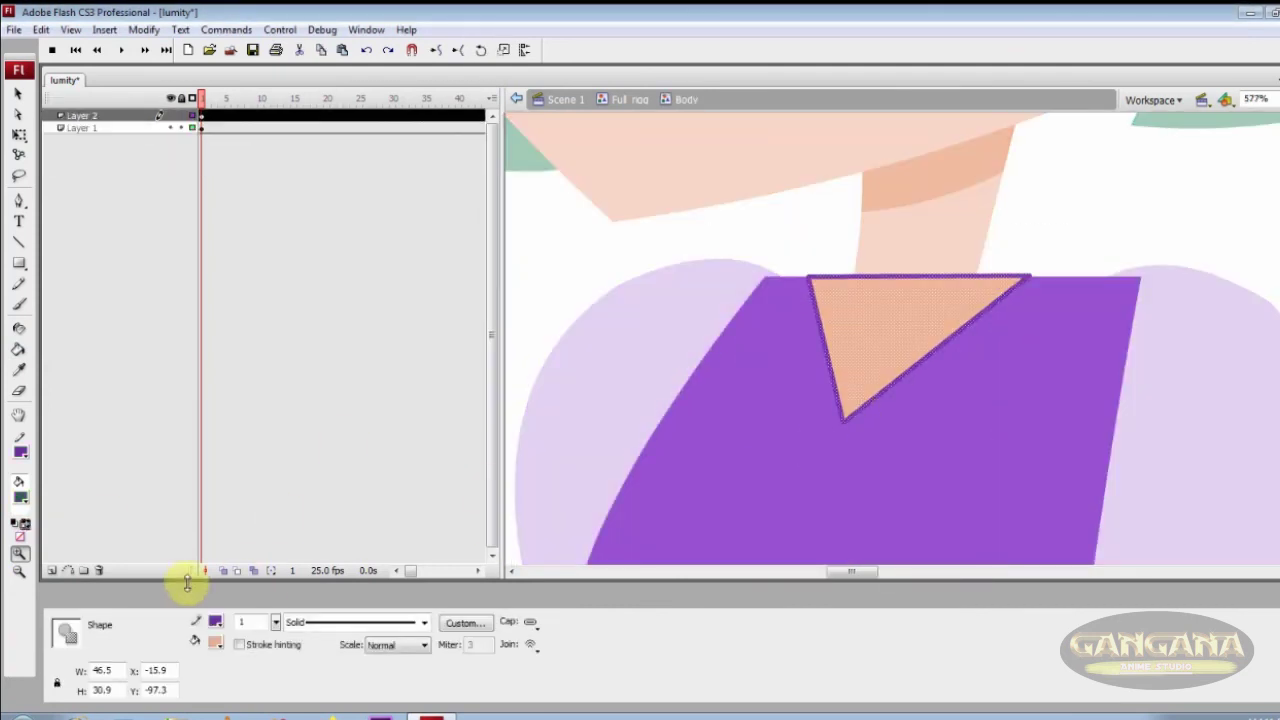
pyautogui.click(1058, 277)
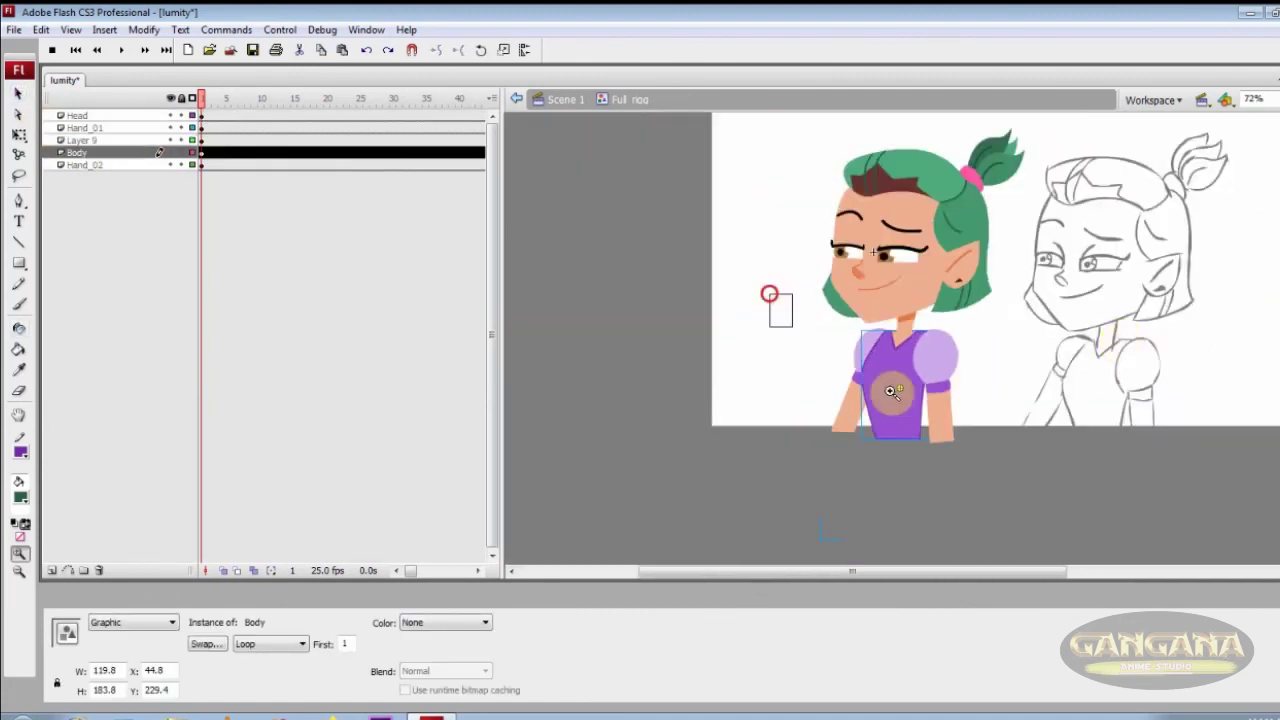
# Return to Scene 1 and view the coloured rig beside the sketch
pyautogui.click(891, 391)
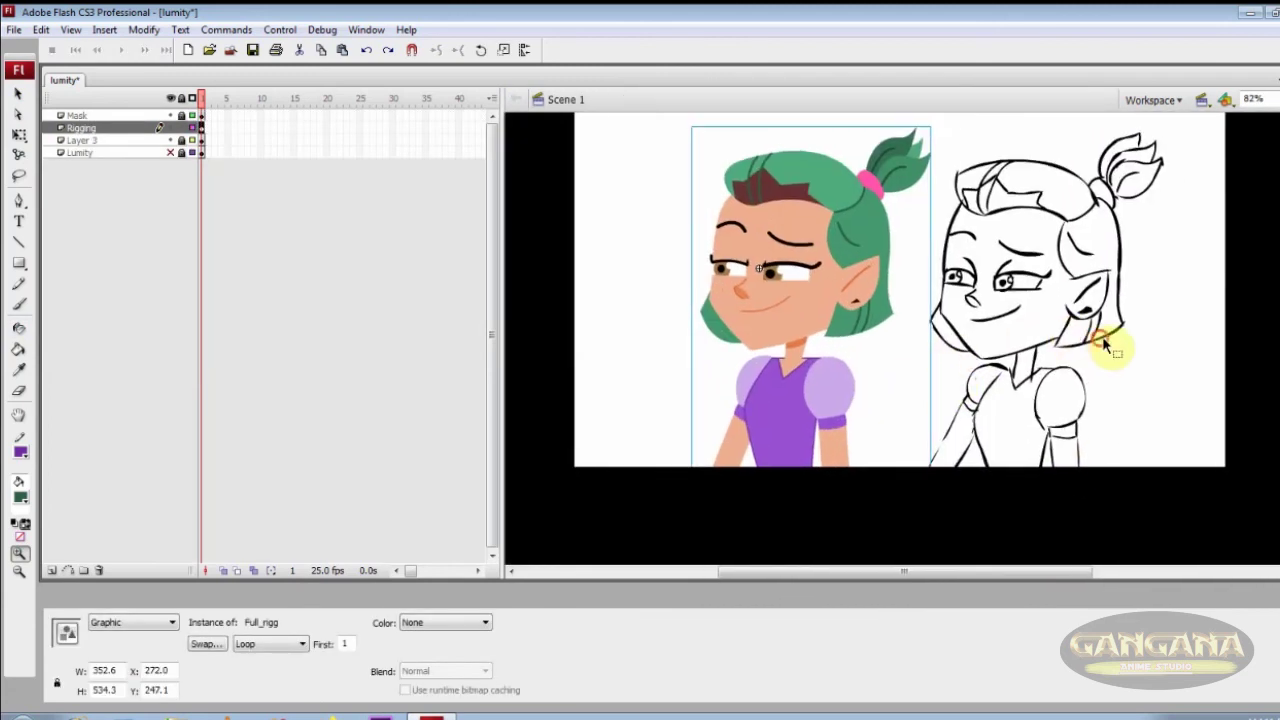
pyautogui.click(200, 131)
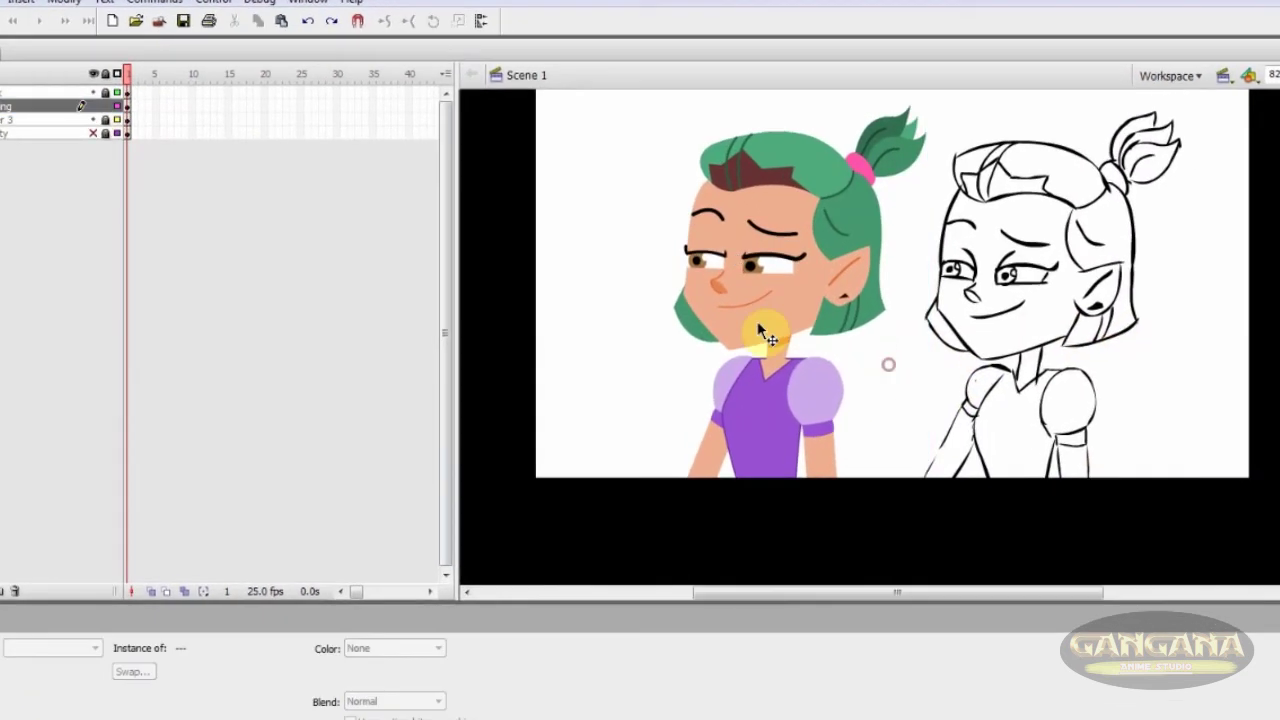
pyautogui.click(758, 326)
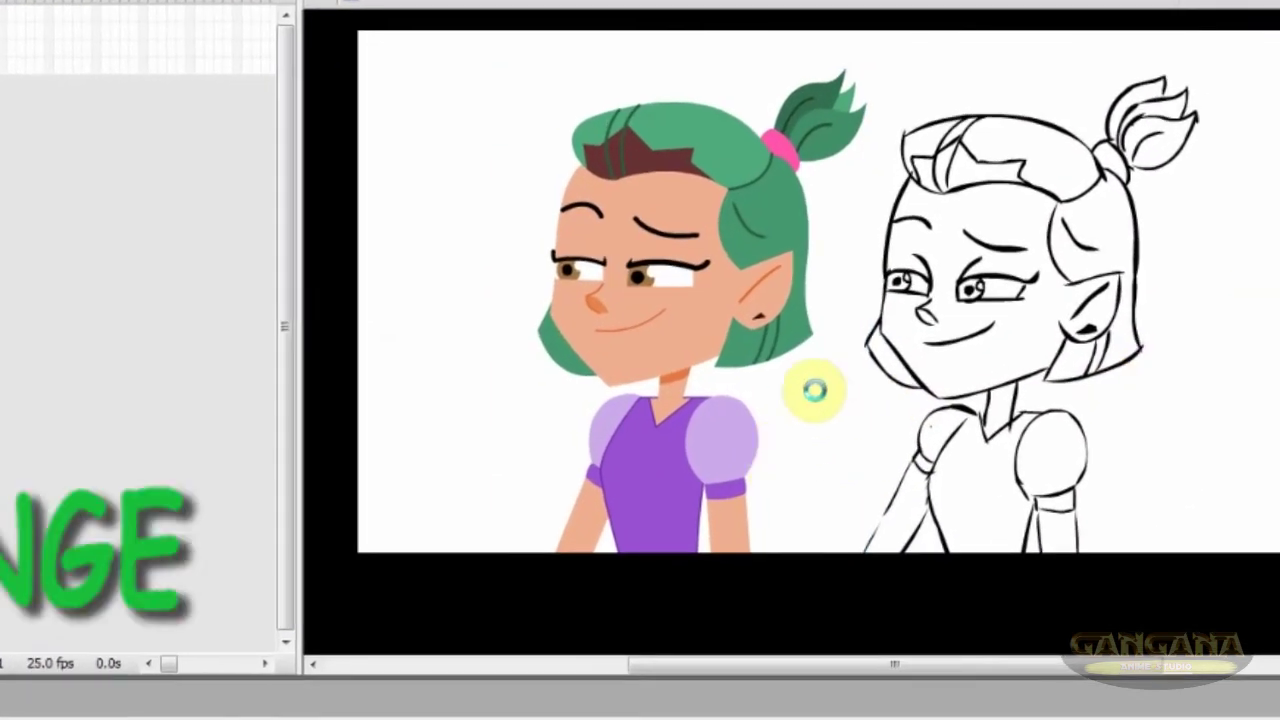